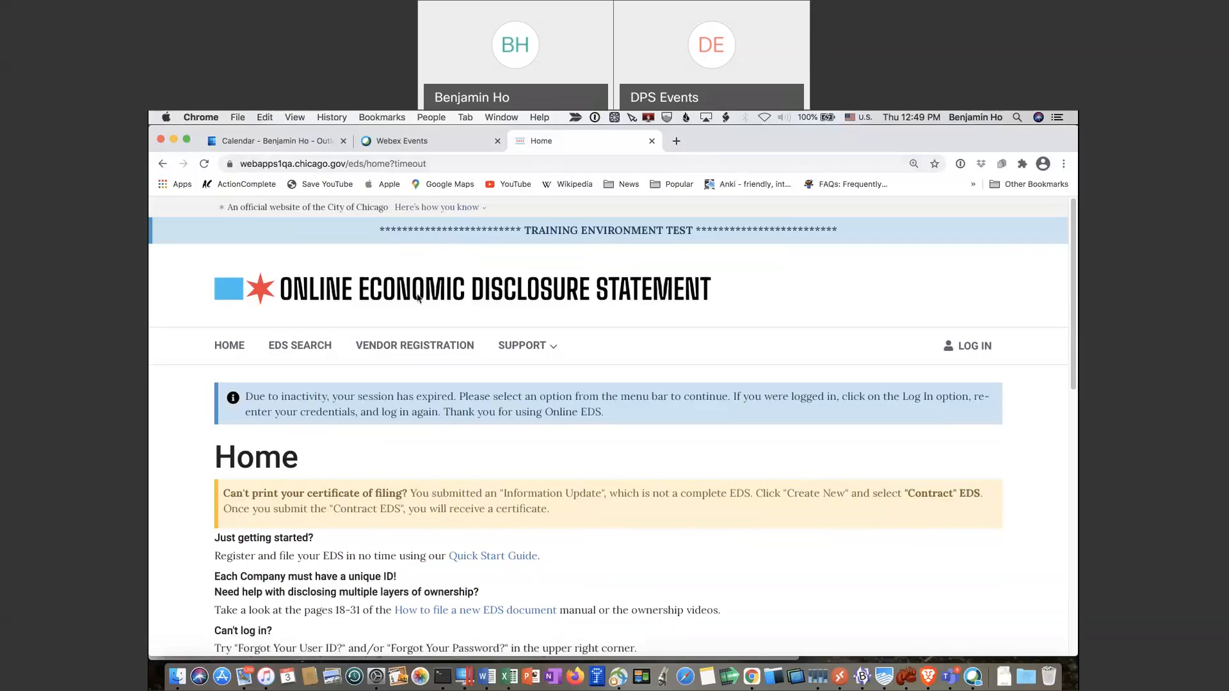
Start a new vendor registration form in Online EDS
left_click(423, 346)
left_click(415, 351)
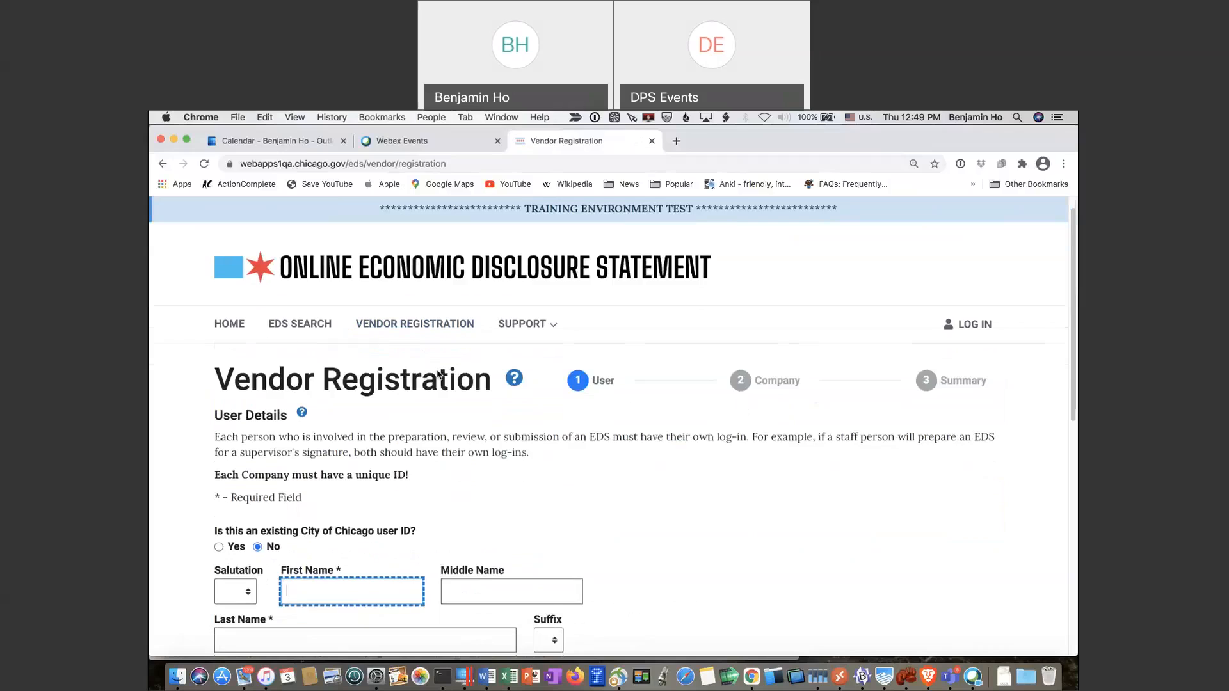
scroll(231, 589, "down", 1)
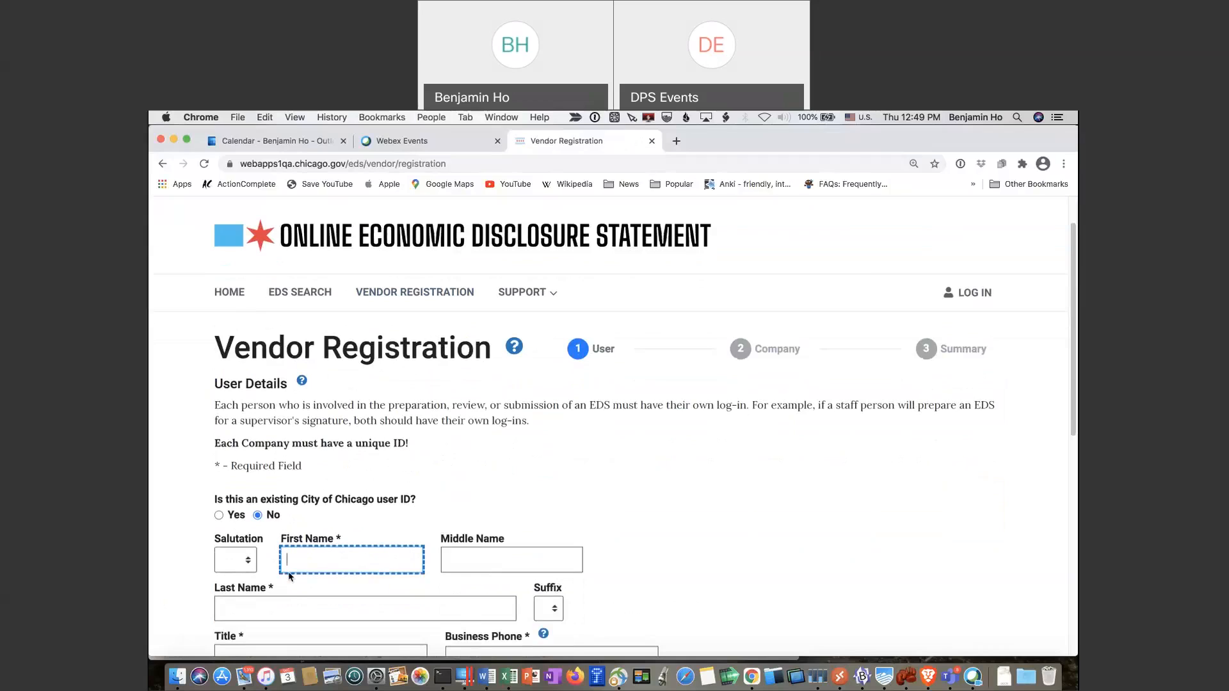
Enter the user's first and last name, title President, and business phone number
type("A")
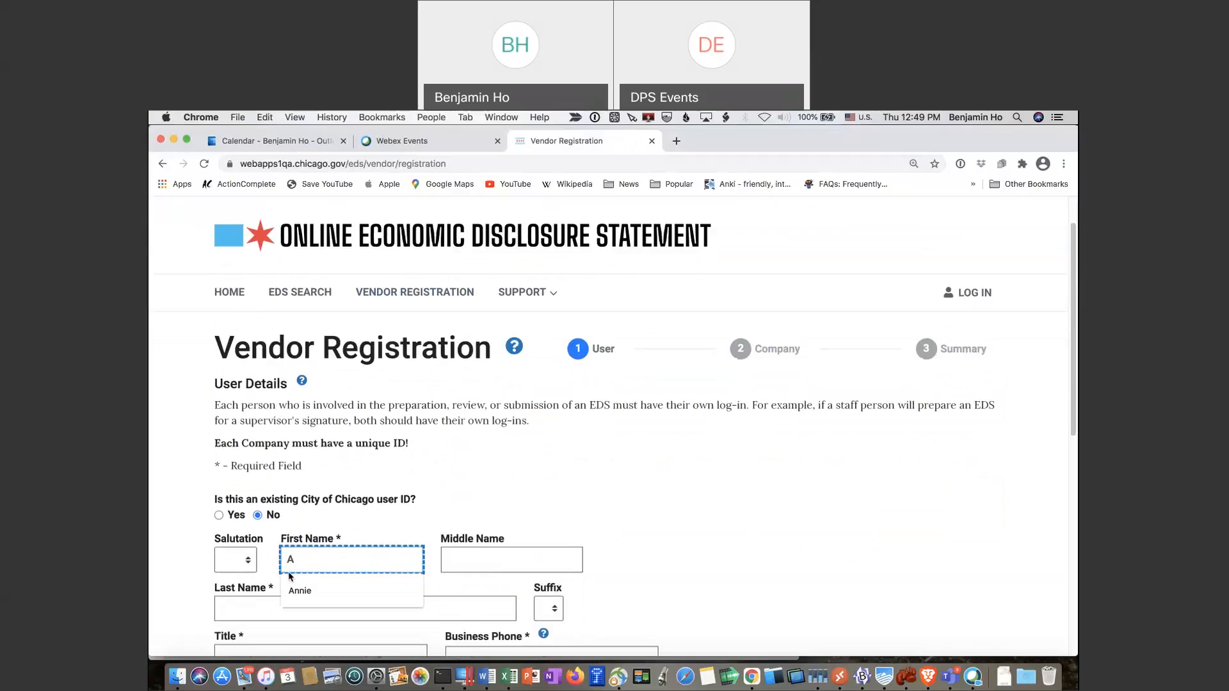
type("nnie")
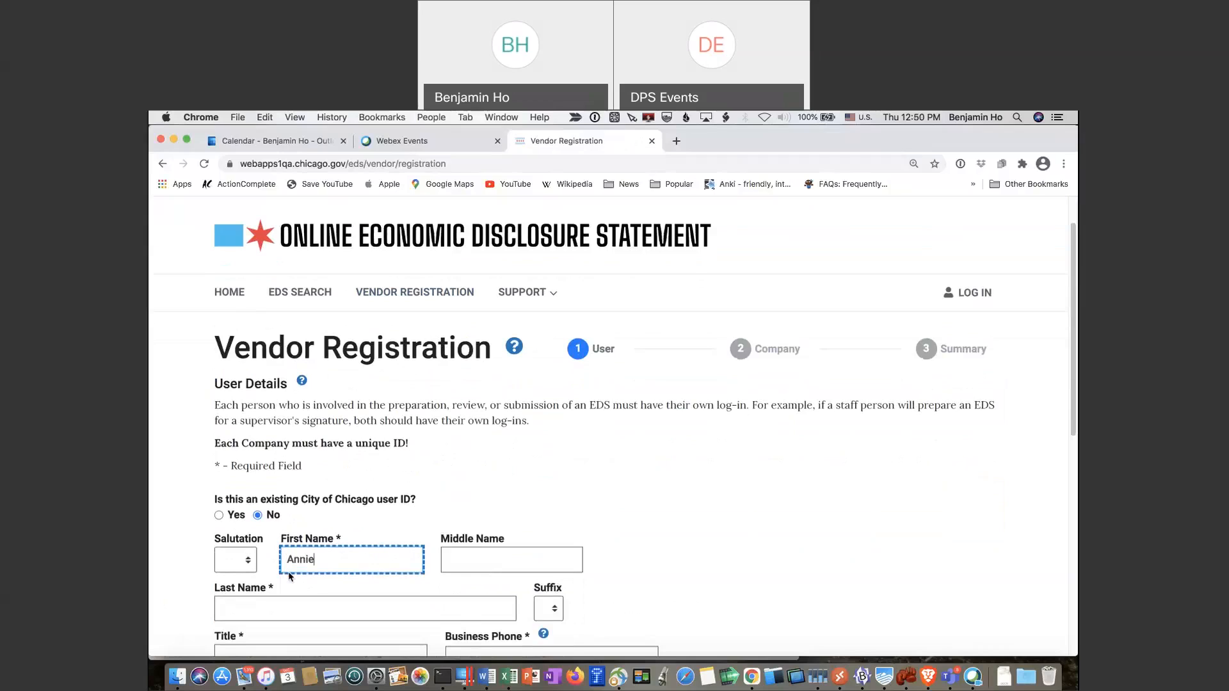
key("Tab")
type("Apple")
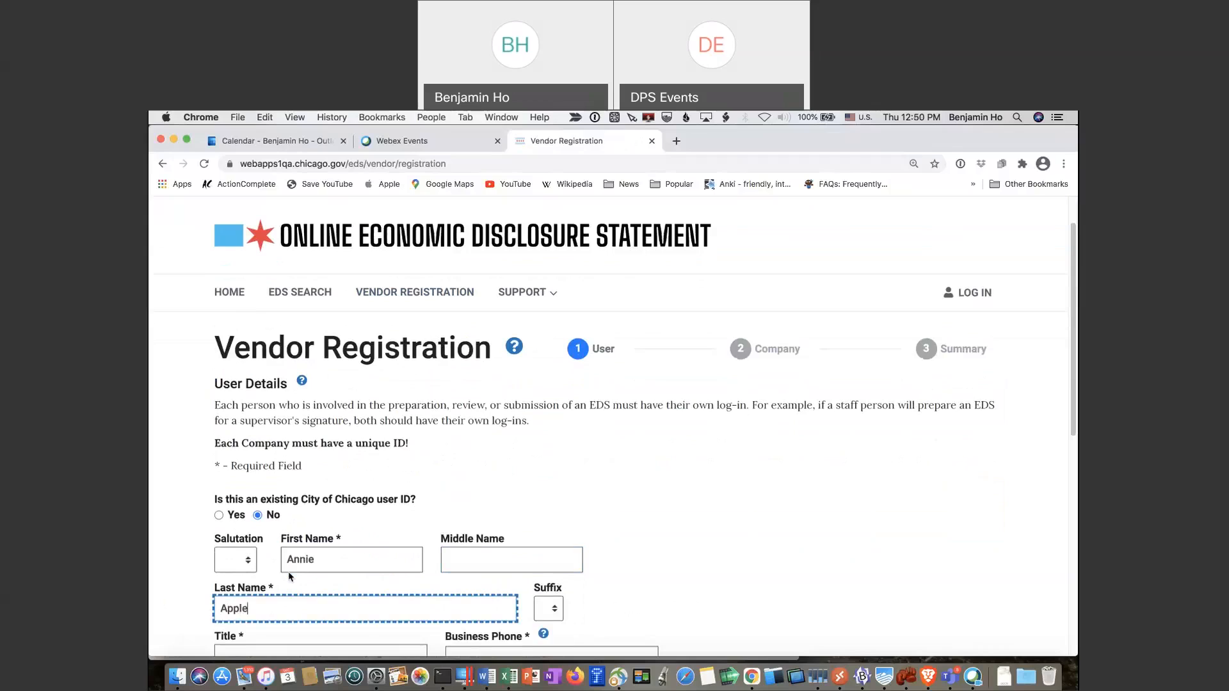
key("Tab")
type("Presie")
key("BackSpace")
type("dent")
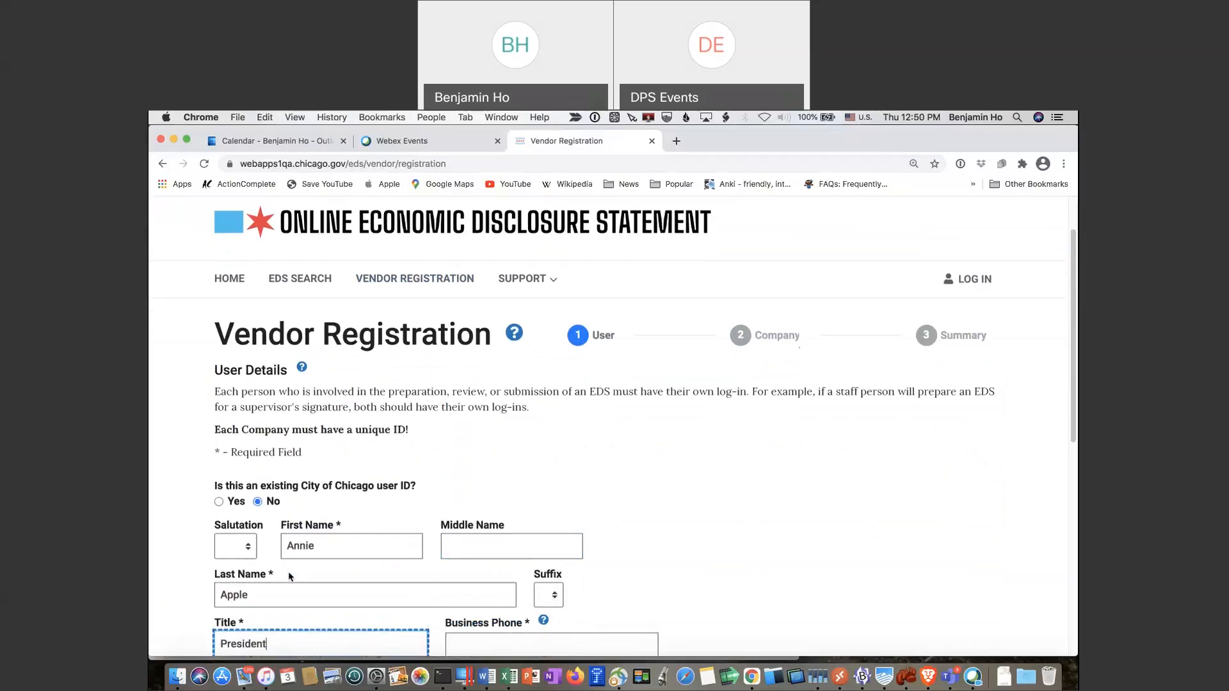
key("Tab")
type("312")
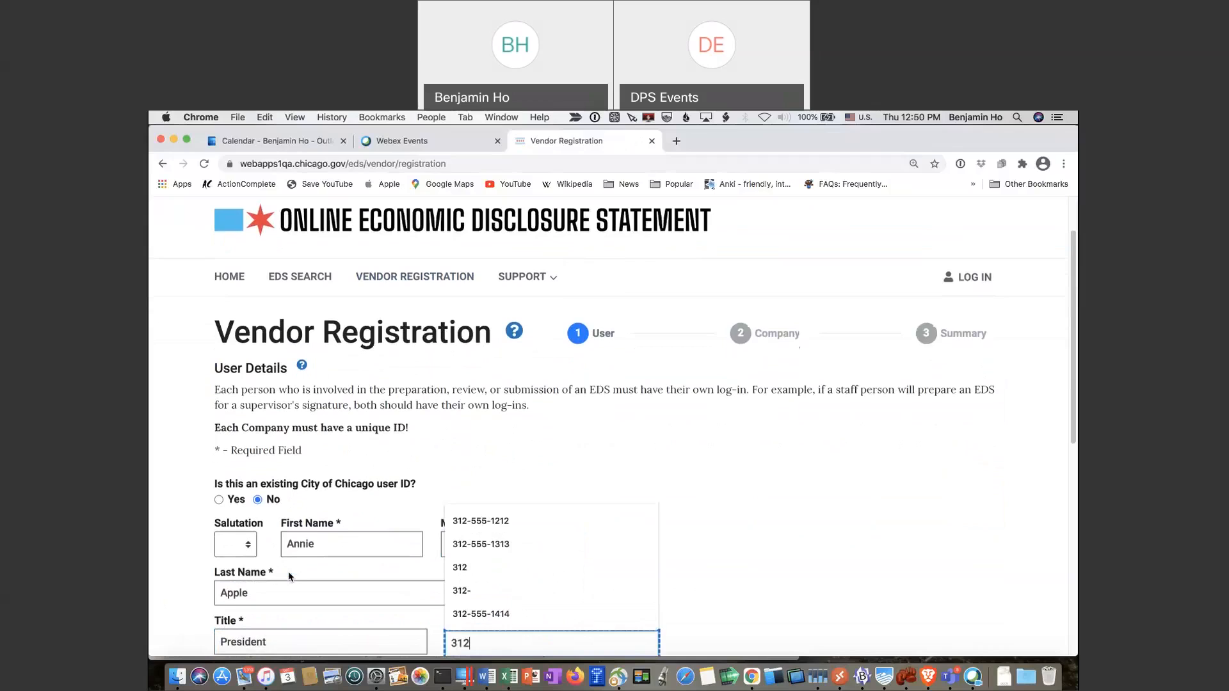
type("-555-1212")
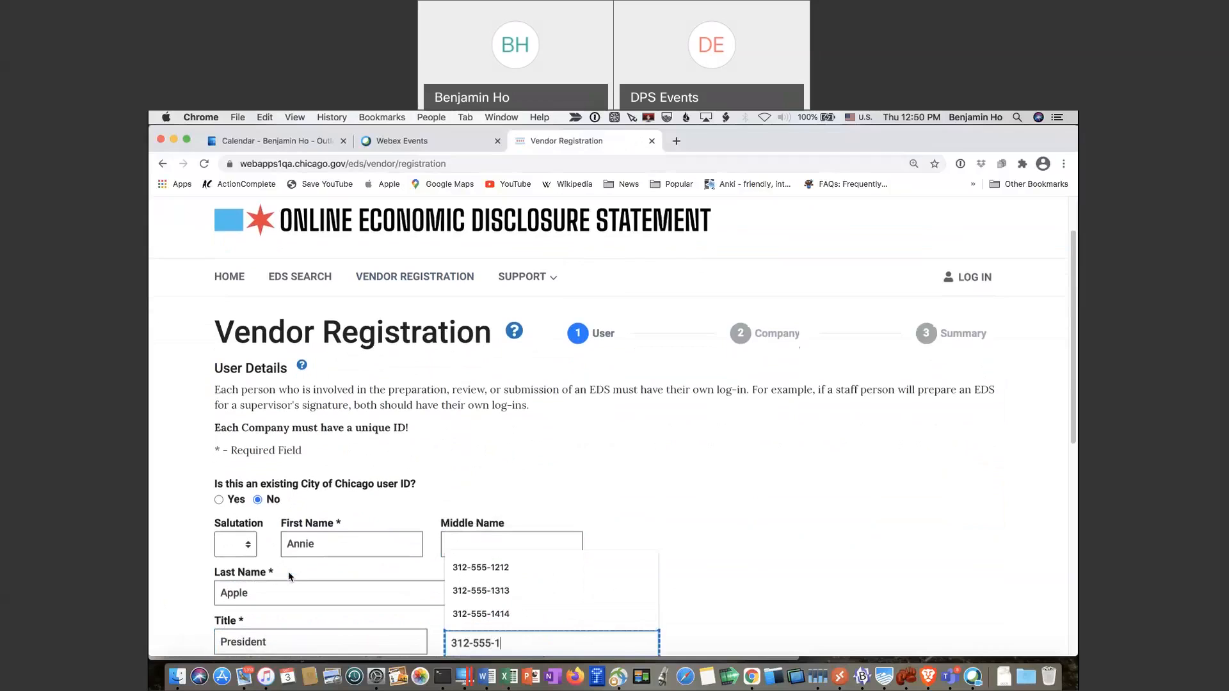
key("Tab")
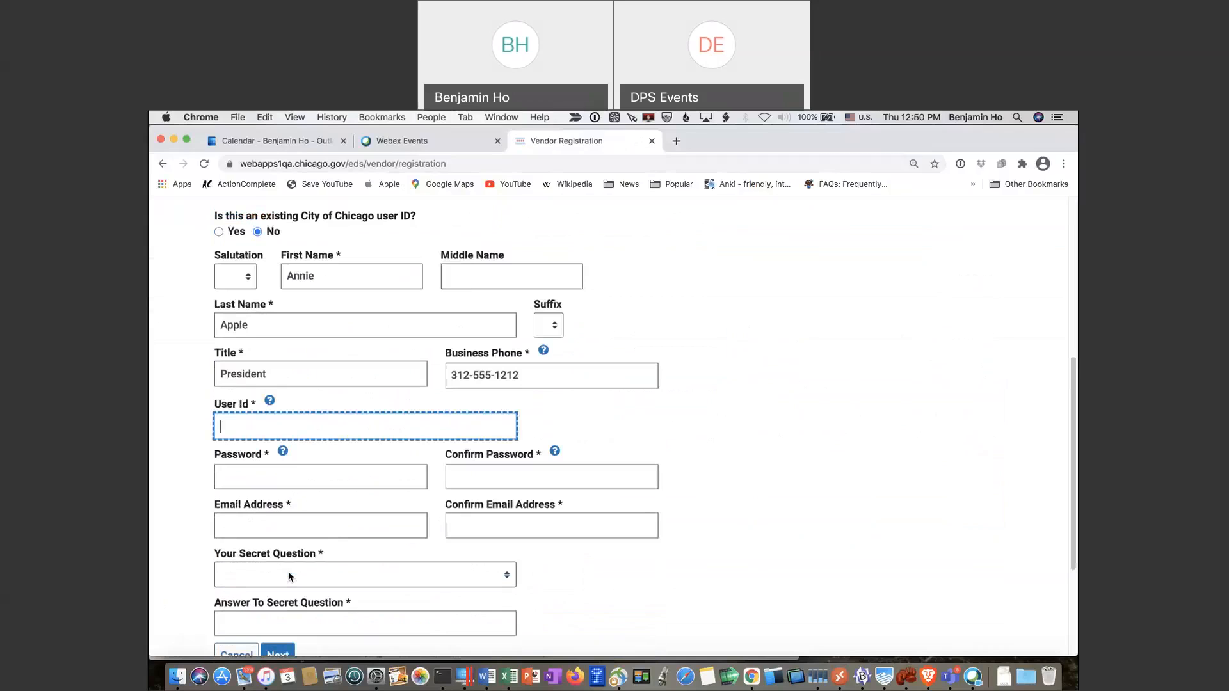
Enter the user ID, password and its confirmation, and the suggested work e-mail
type("annieapple")
key("Tab")
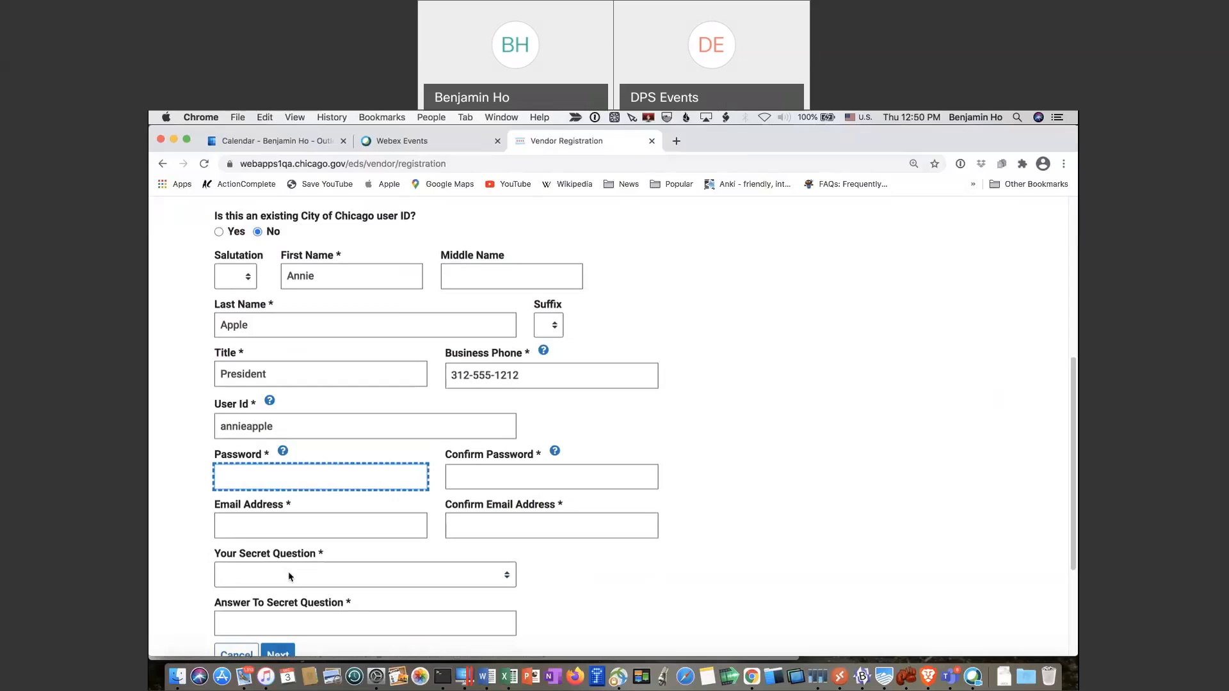
type("12345678901")
key("Tab")
type("12345678901")
key("Tab")
type("benj")
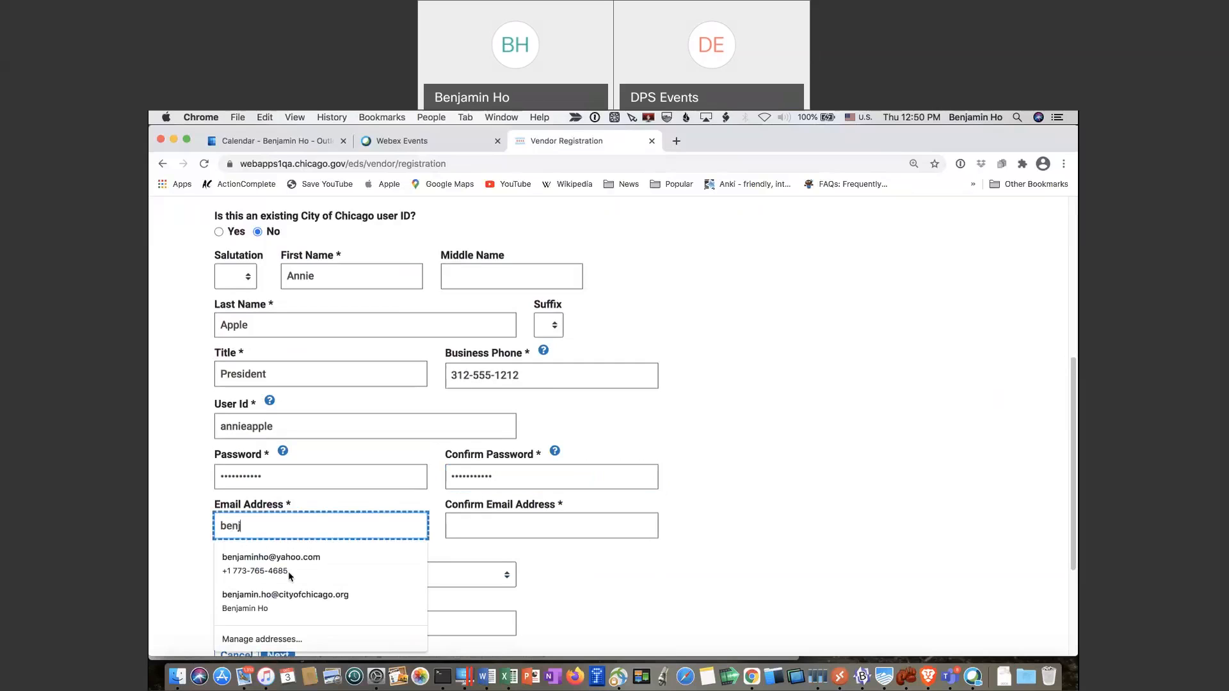
key("Down")
key("Down")
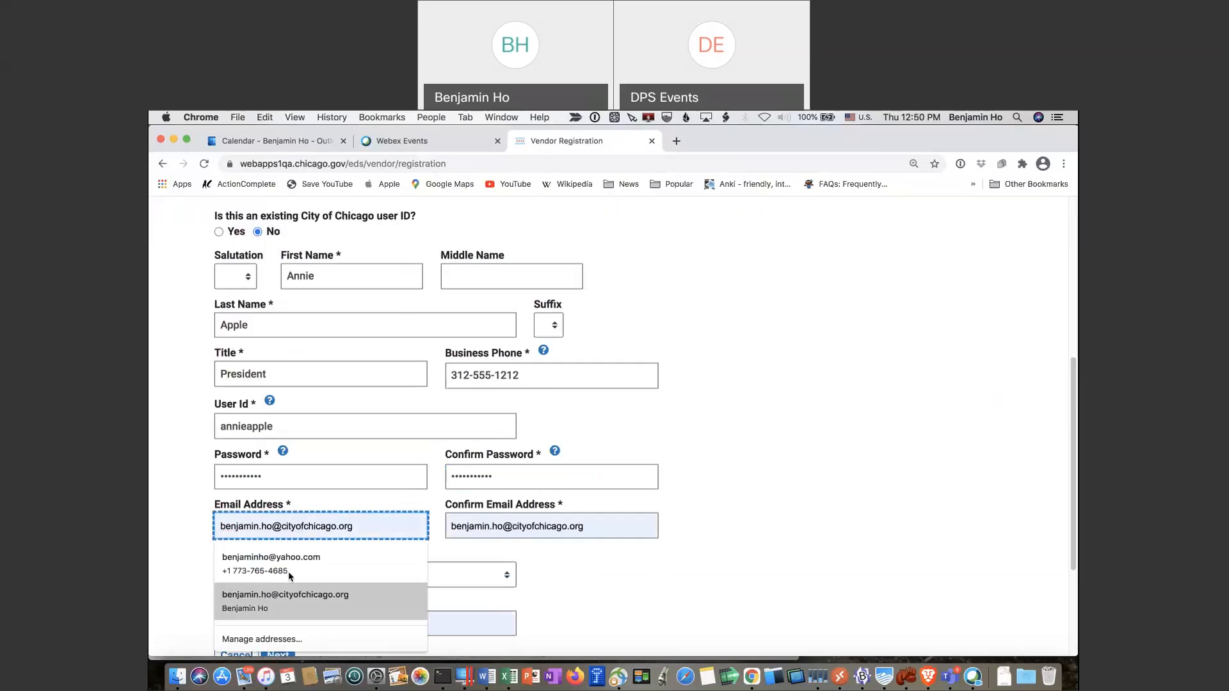
key("Return")
key("Tab")
key("Tab")
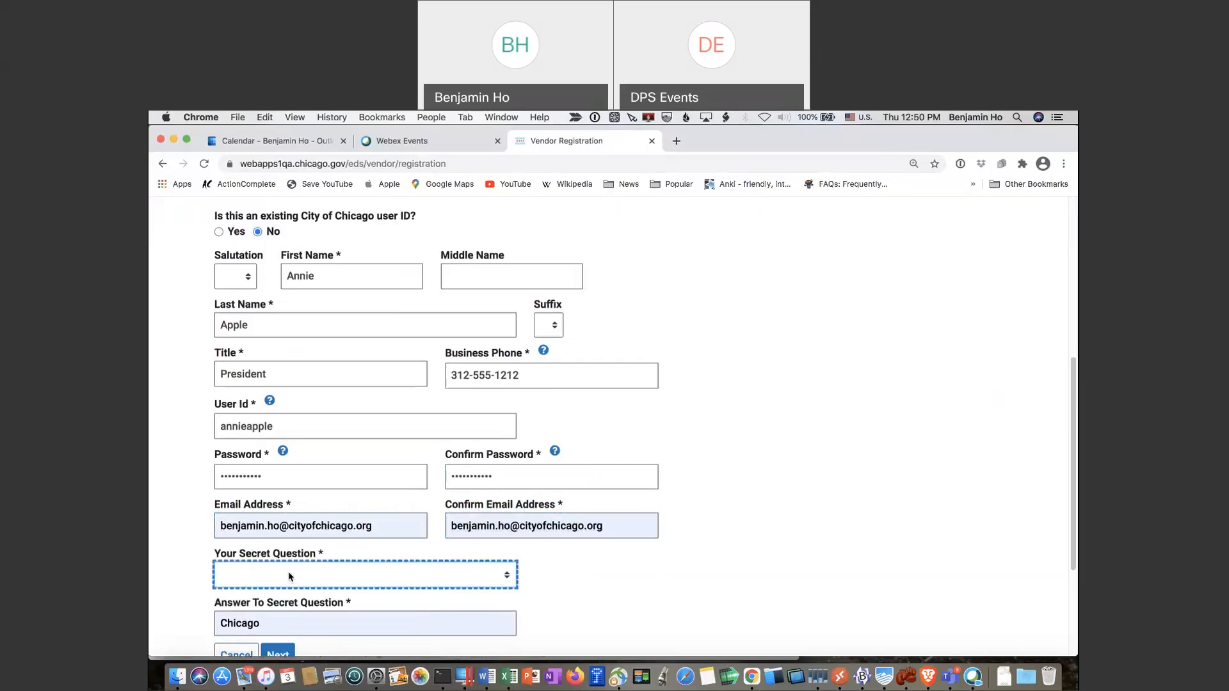
key("Tab")
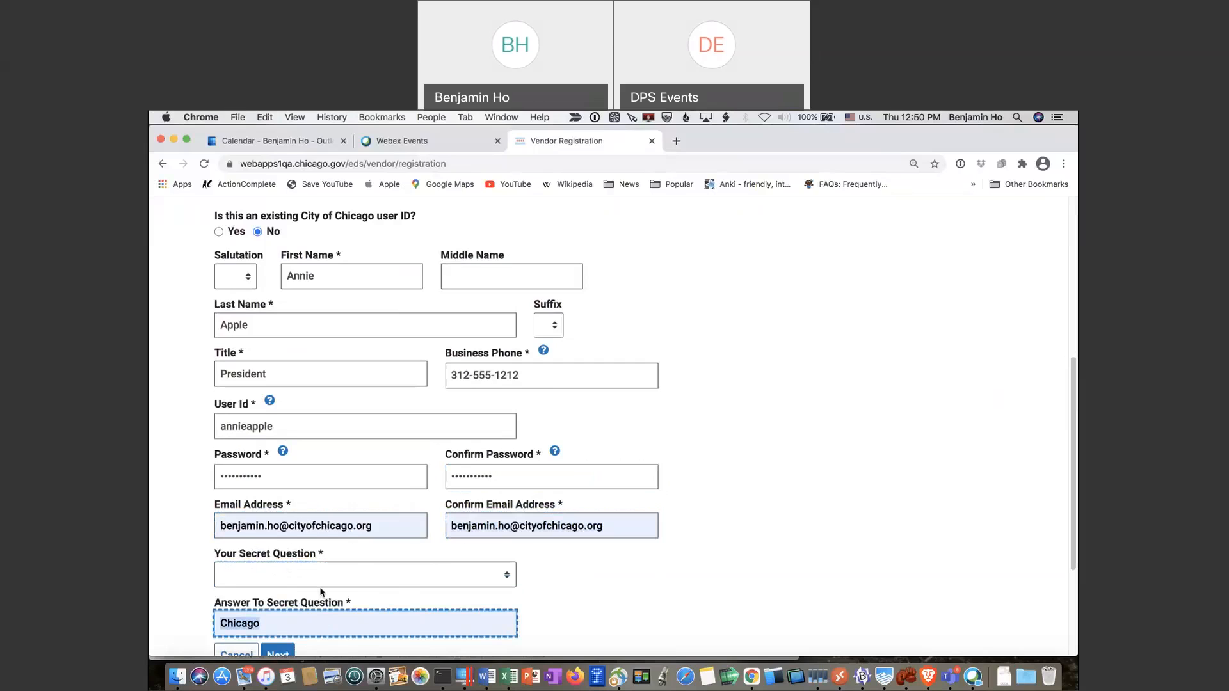
Choose the 'In what city were you born?' secret question and submit the user details
left_click(319, 577)
left_click(323, 581)
scroll(389, 580, "down", 1)
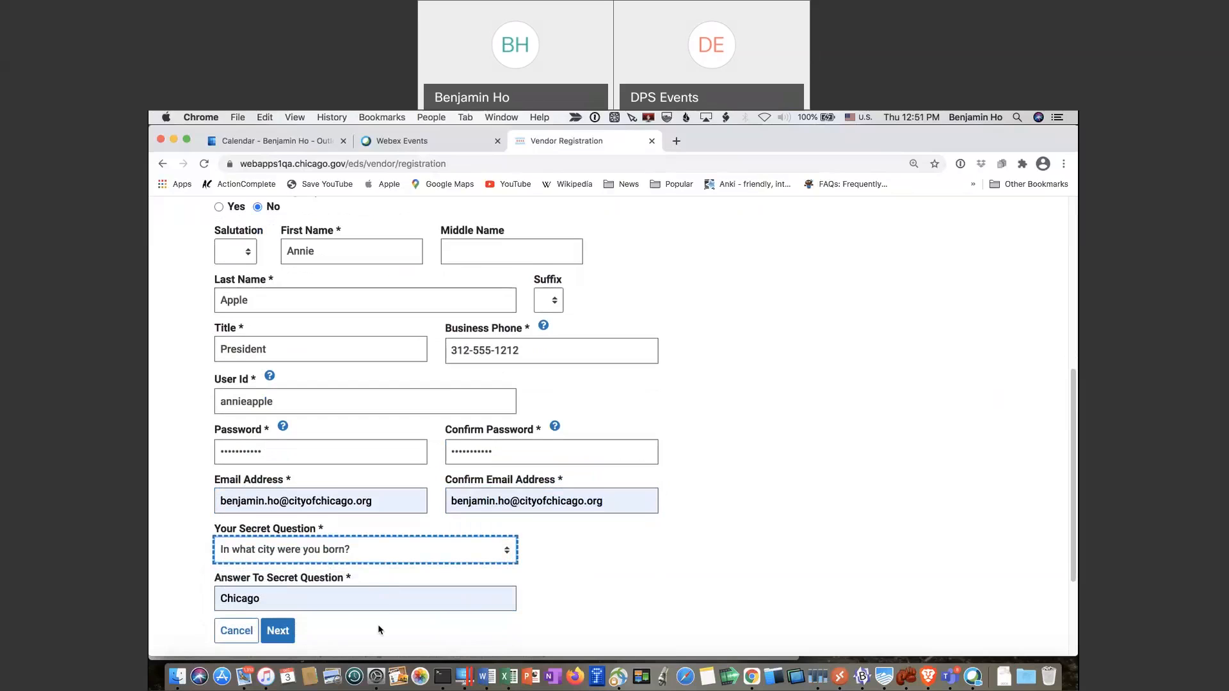
left_click(279, 637)
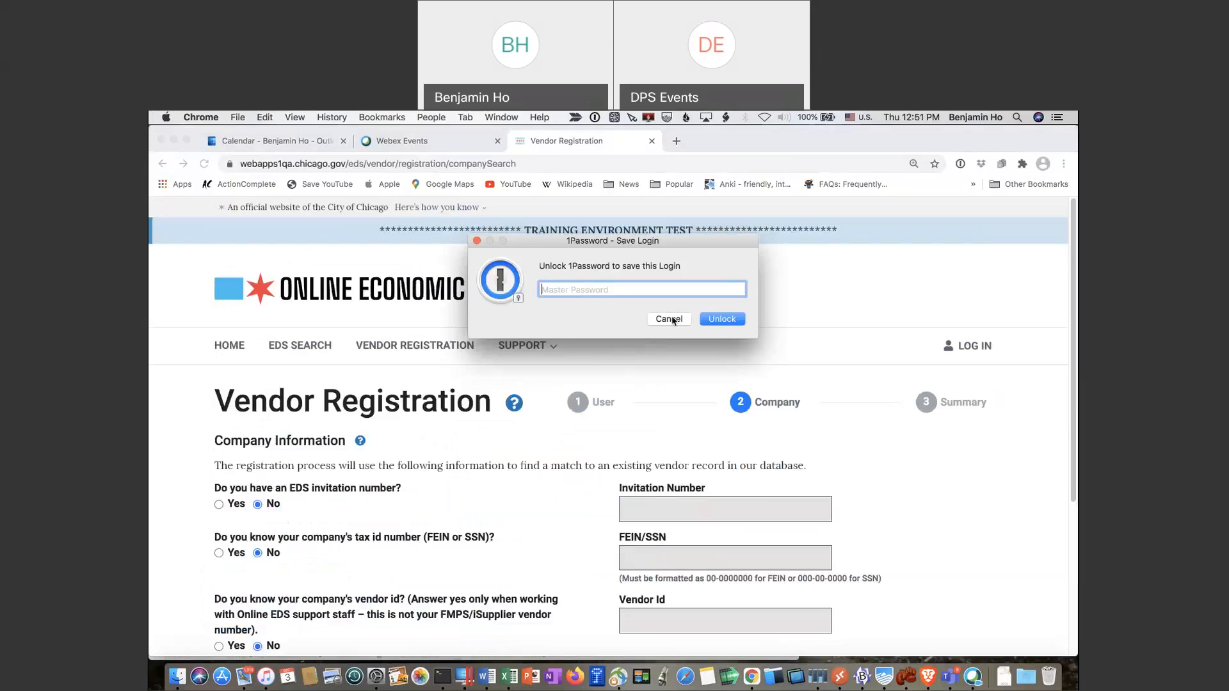
Dismiss the password-save prompt, then search vendors by the company legal name
left_click(672, 319)
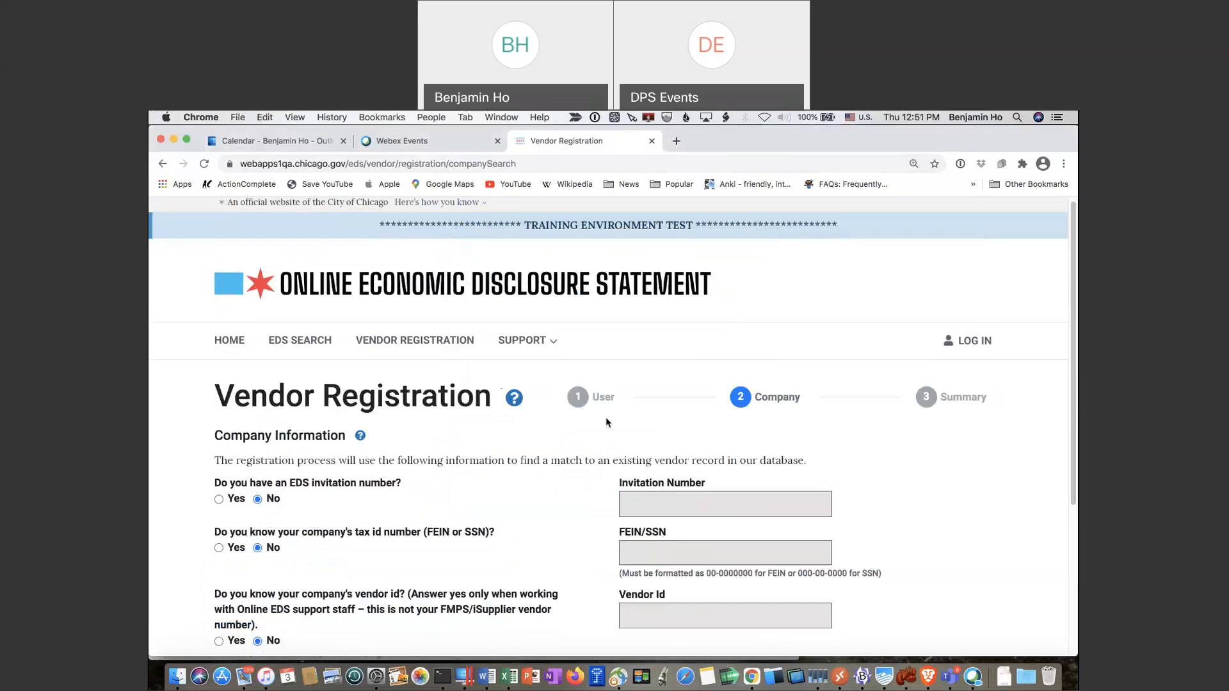
scroll(605, 419, "down", 2)
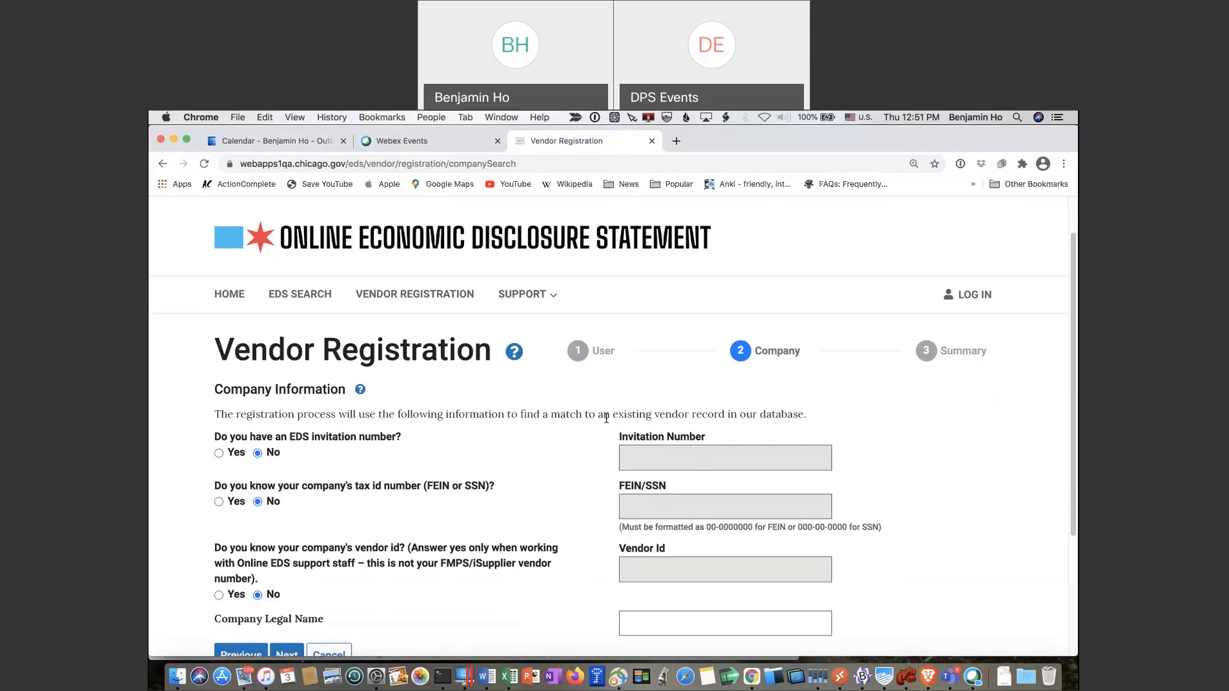
scroll(1013, 422, "down", 1)
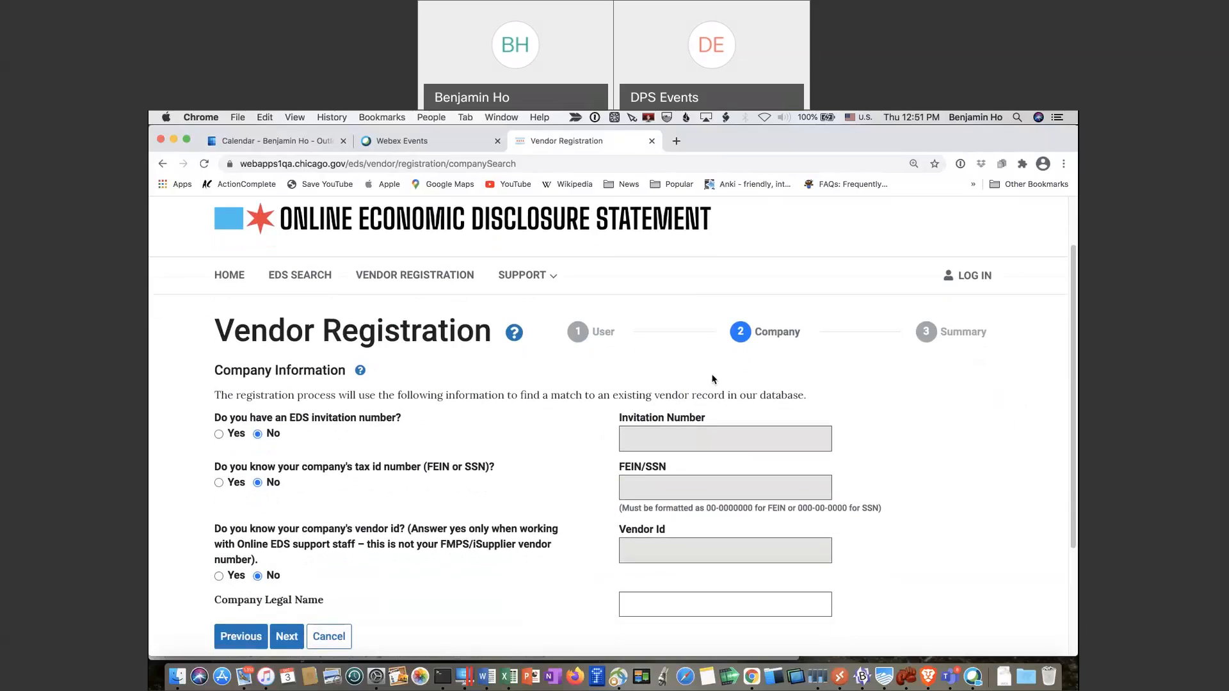
scroll(712, 379, "down", 4)
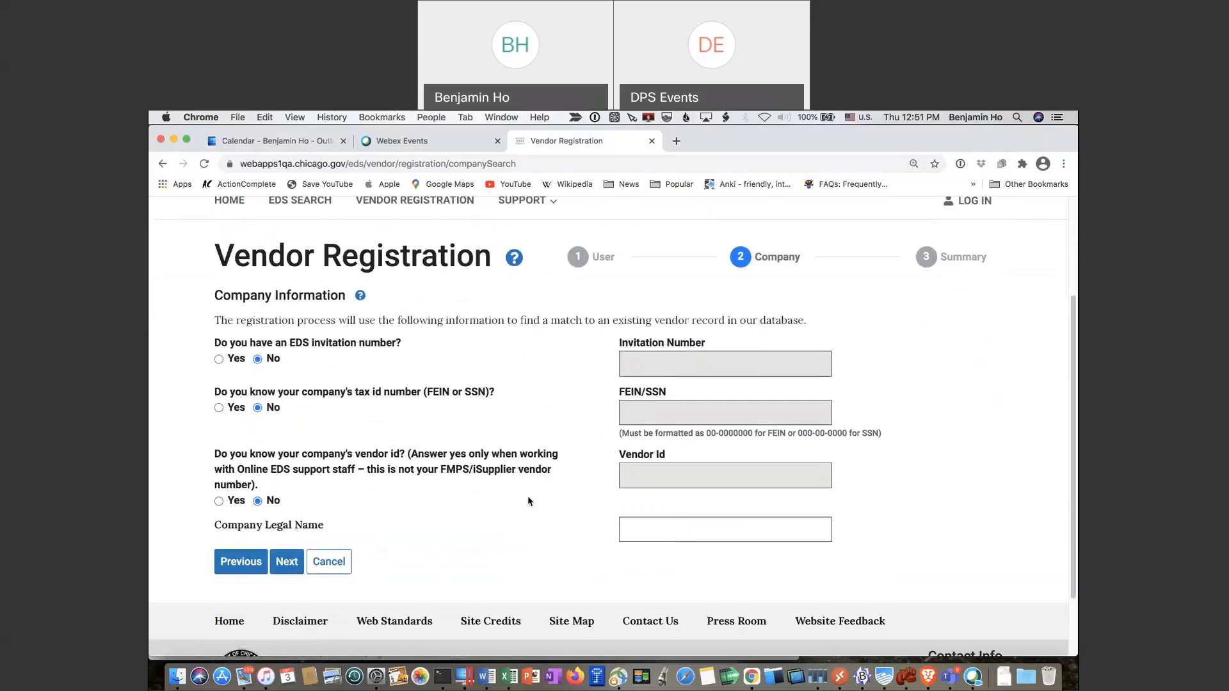
left_click(630, 525)
type("Annie Apple Inc.")
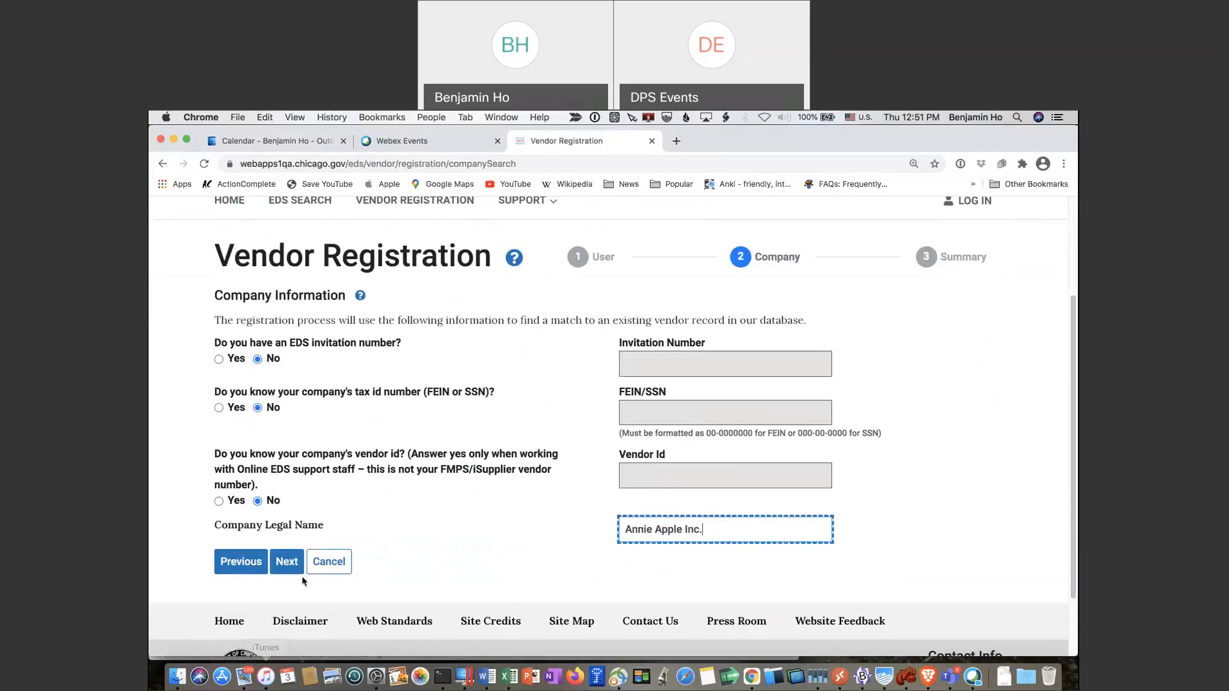
left_click(286, 562)
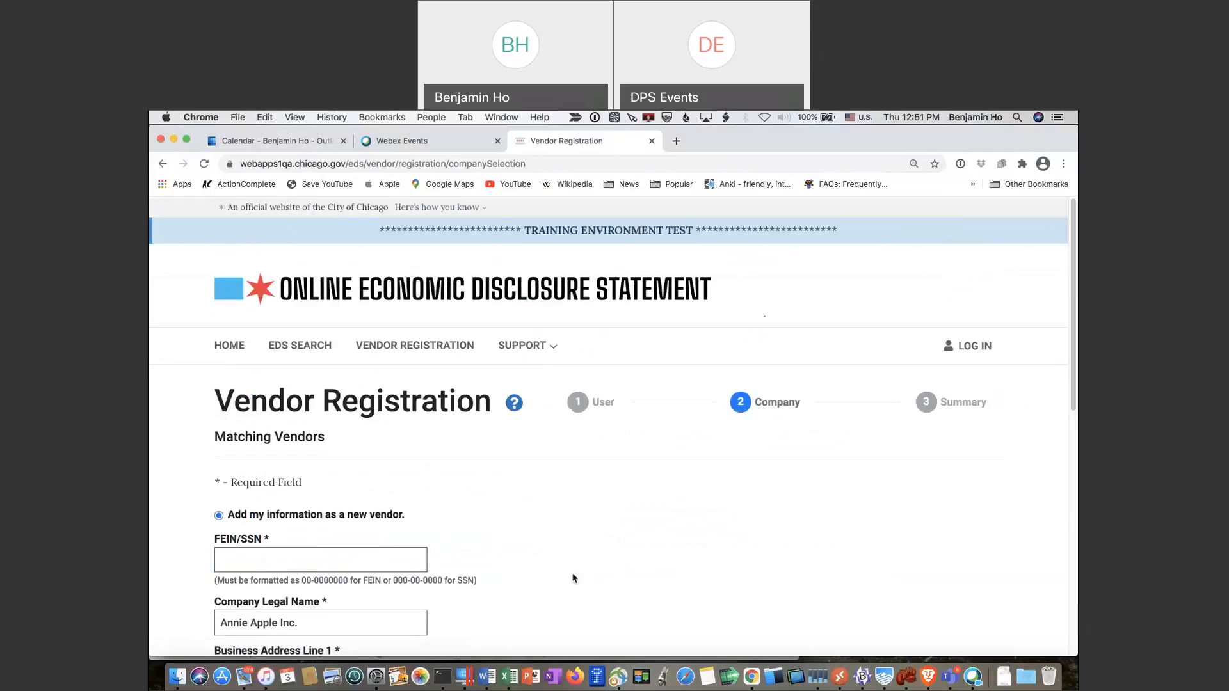
Enter the company's FEIN
scroll(575, 581, "down", 1)
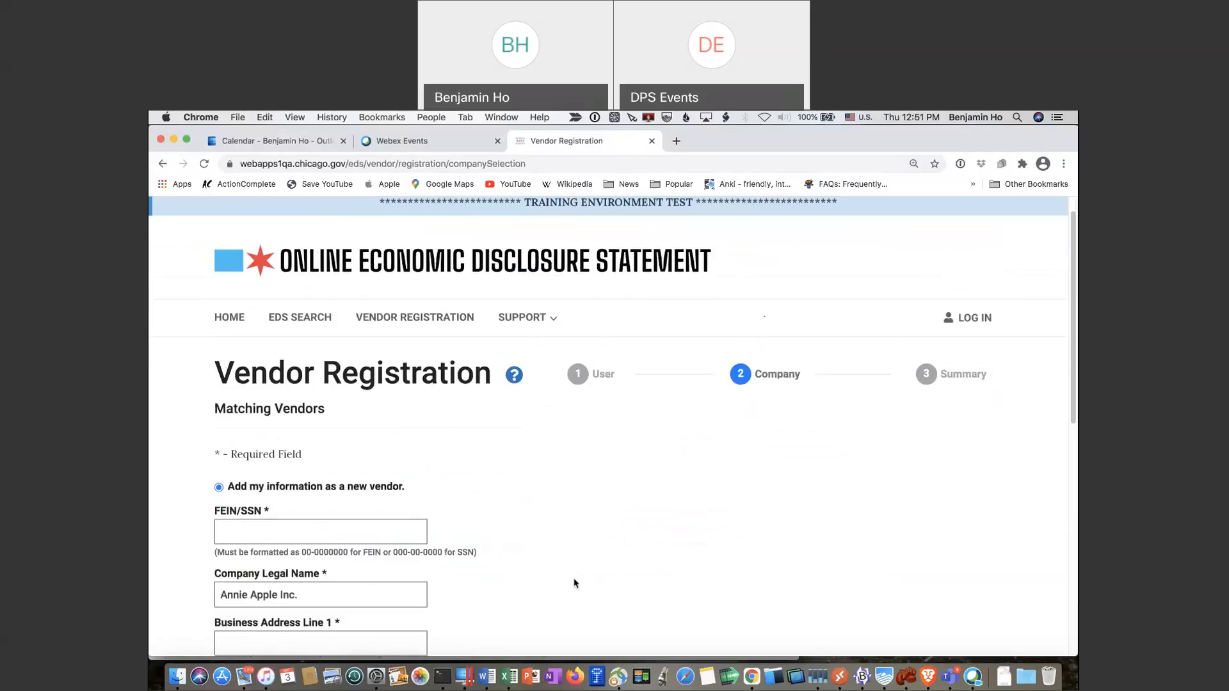
left_click(392, 531)
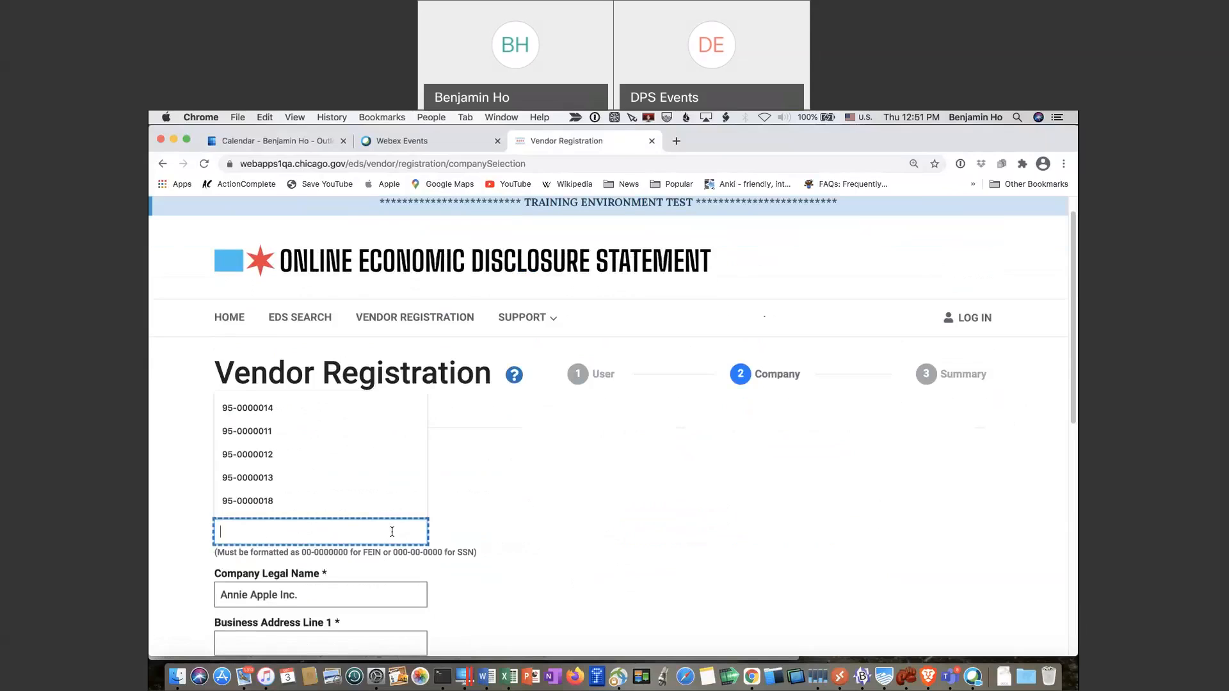
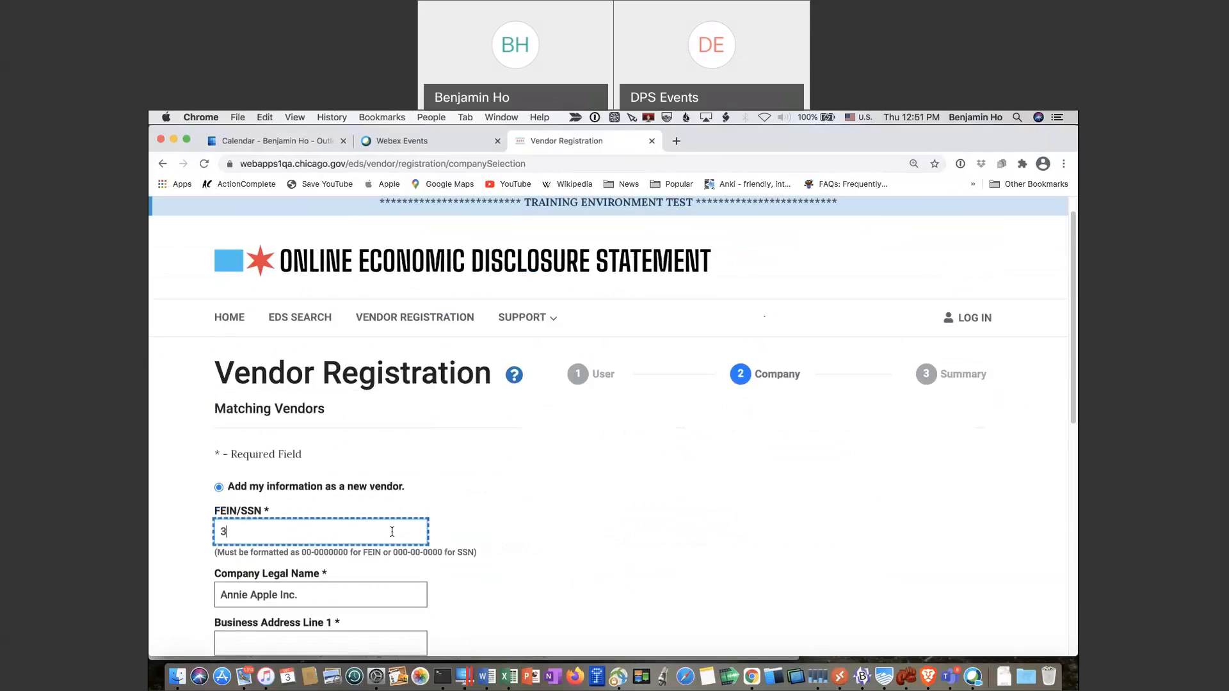
scroll(397, 531, "down", 8)
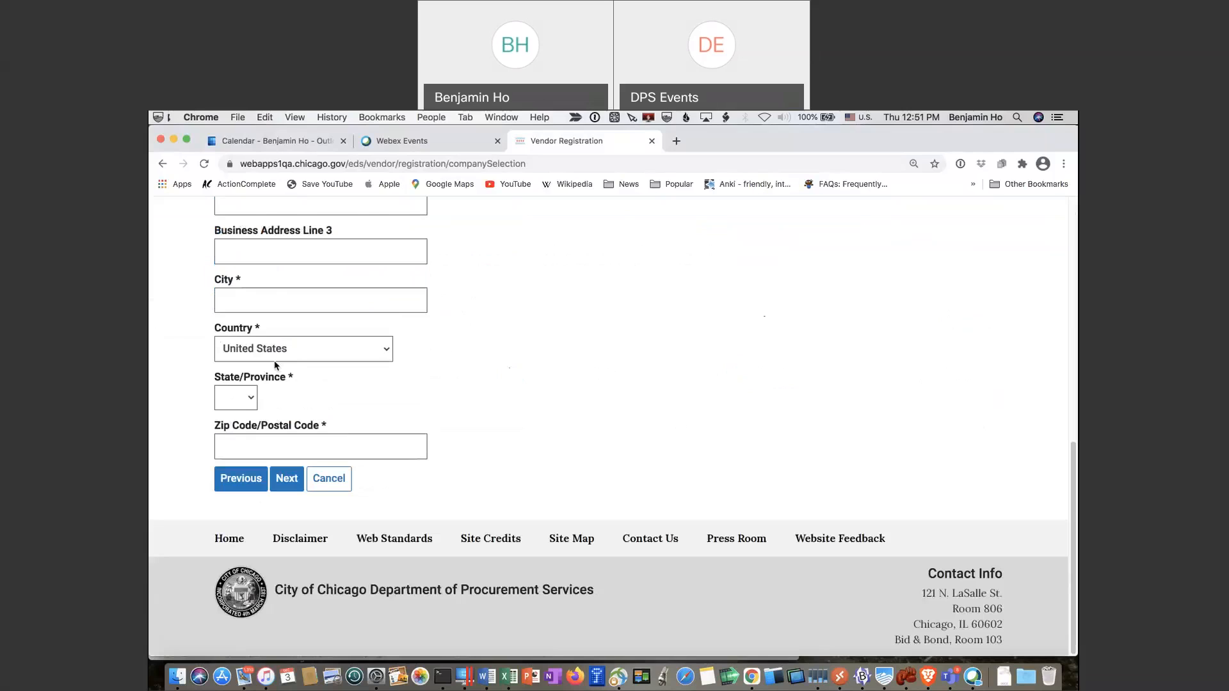
scroll(278, 358, "up", 5)
Enter the business street address with city Chicago, state IL and ZIP code, and continue to the Summary
left_click(282, 307)
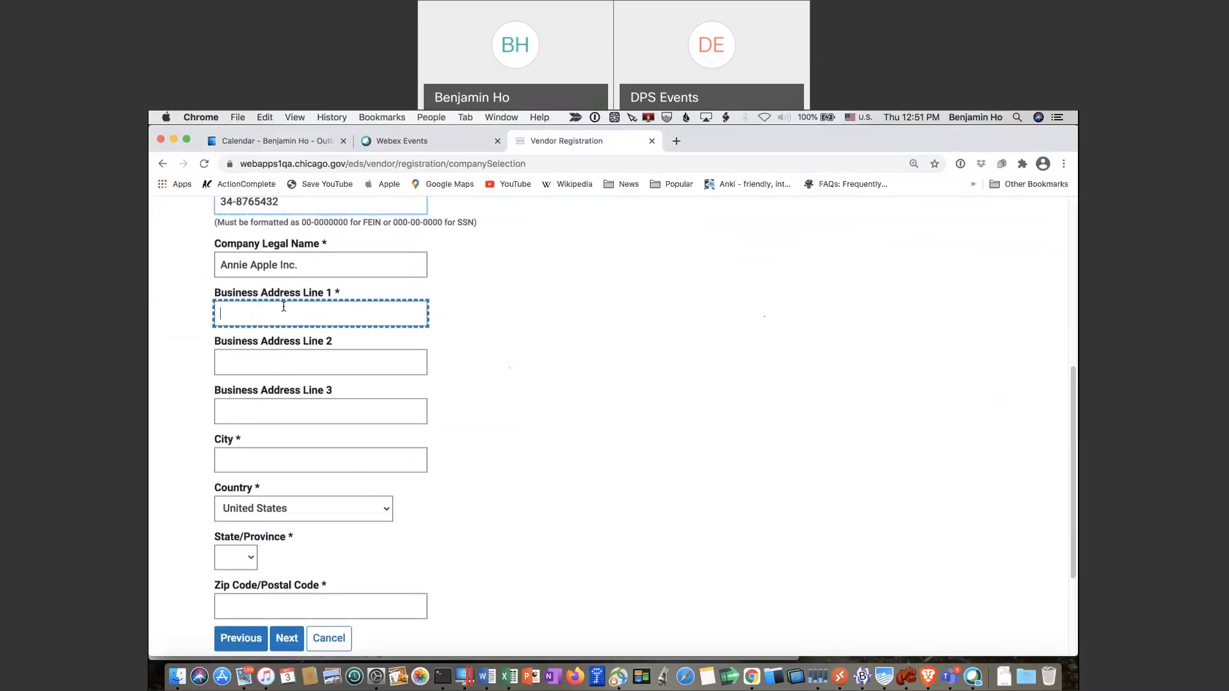
type("555 ")
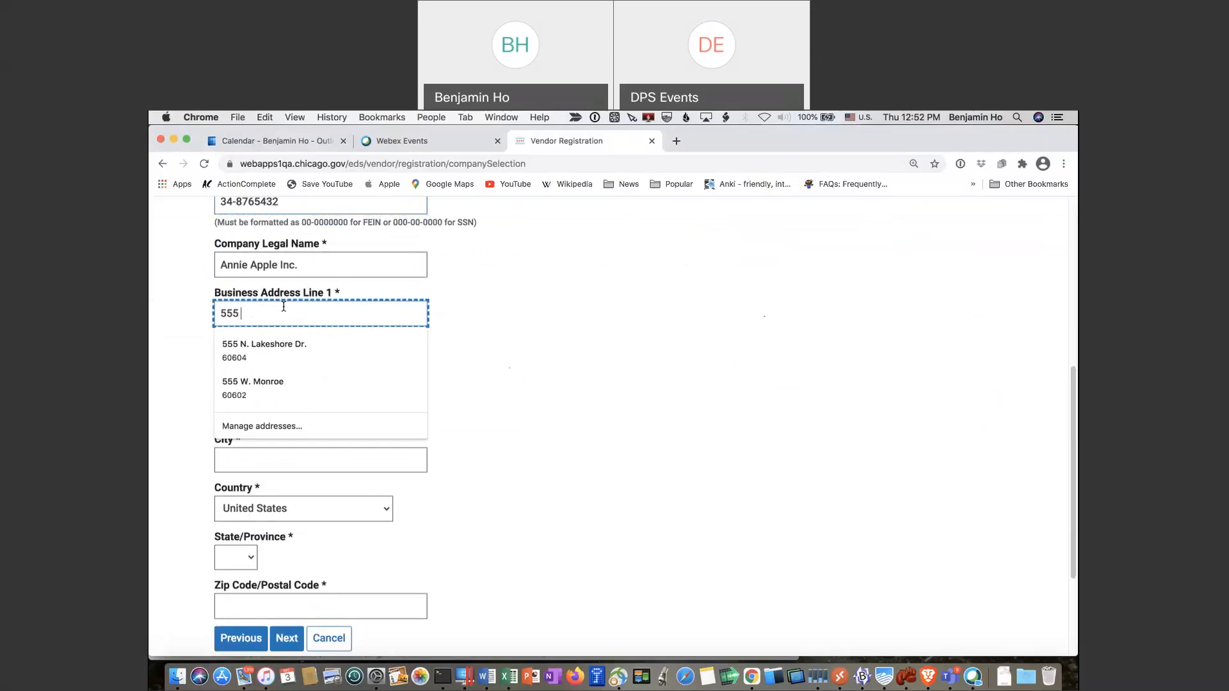
type("Acme Land")
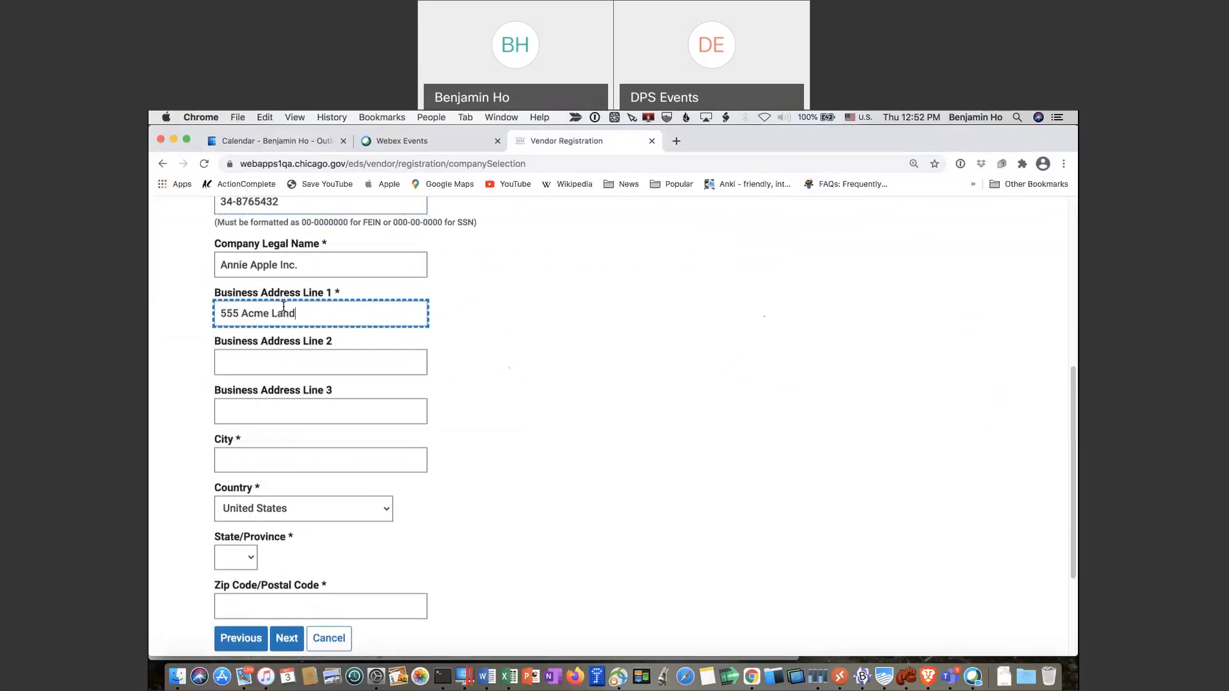
key("Tab")
key("Tab")
key("Tab")
type("Chic")
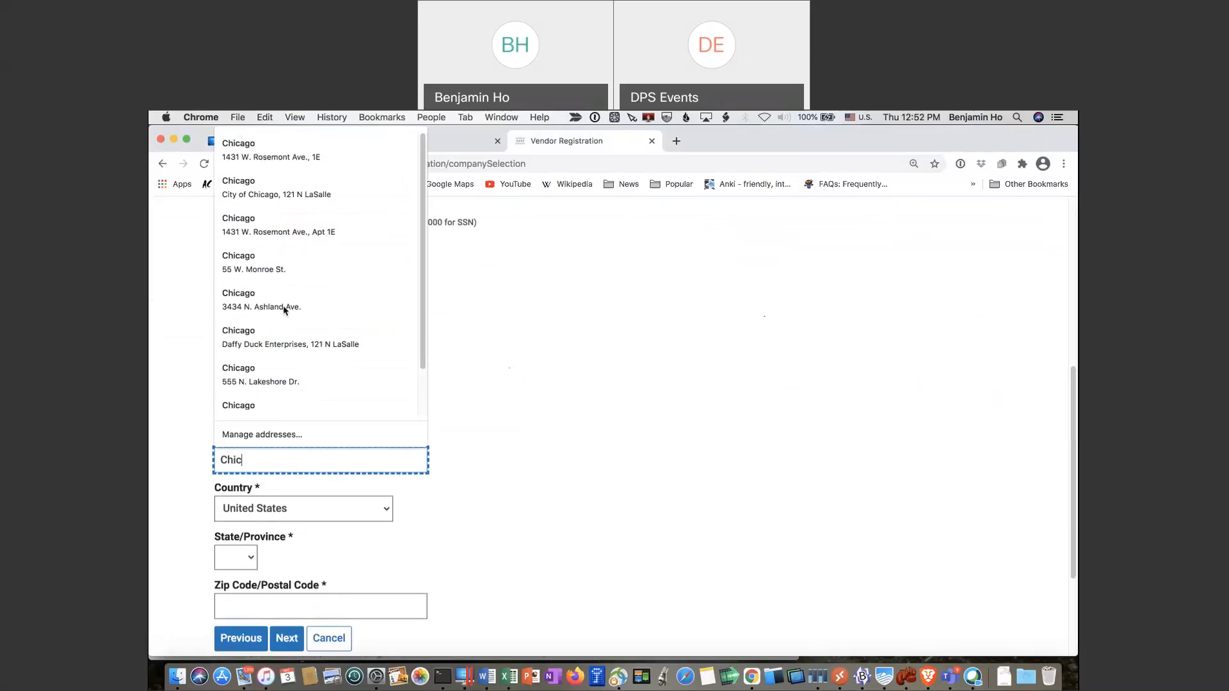
type("ago")
key("Tab")
type("il")
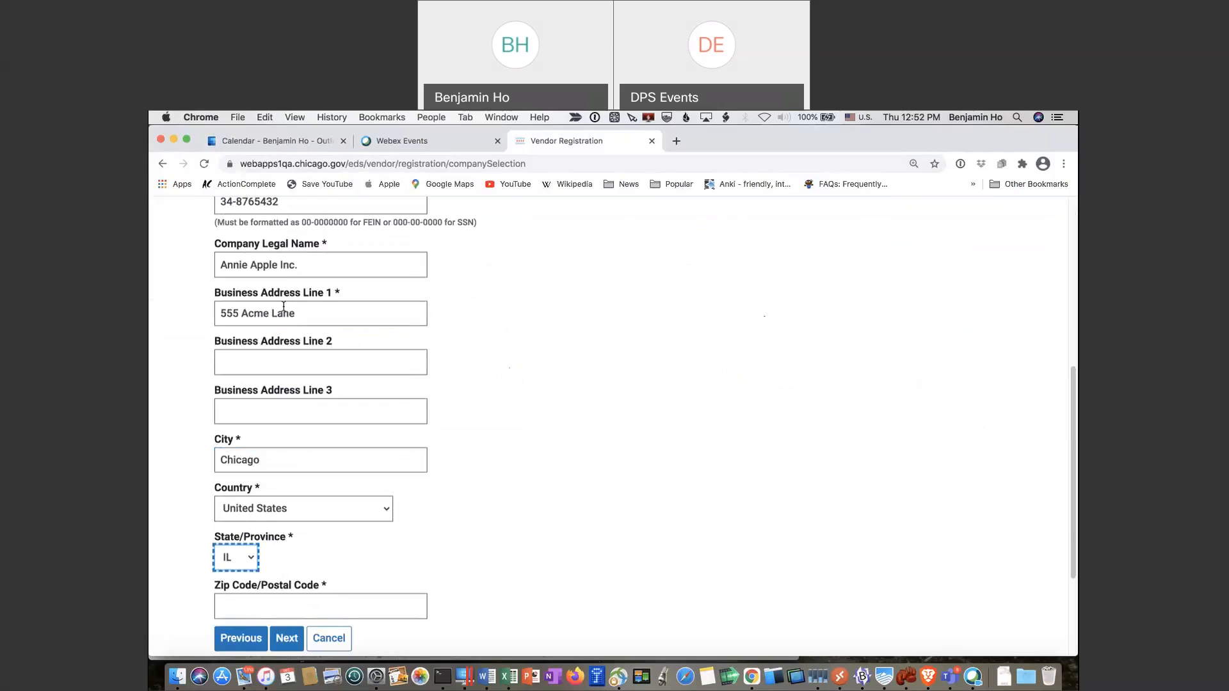
key("Tab")
type("60602")
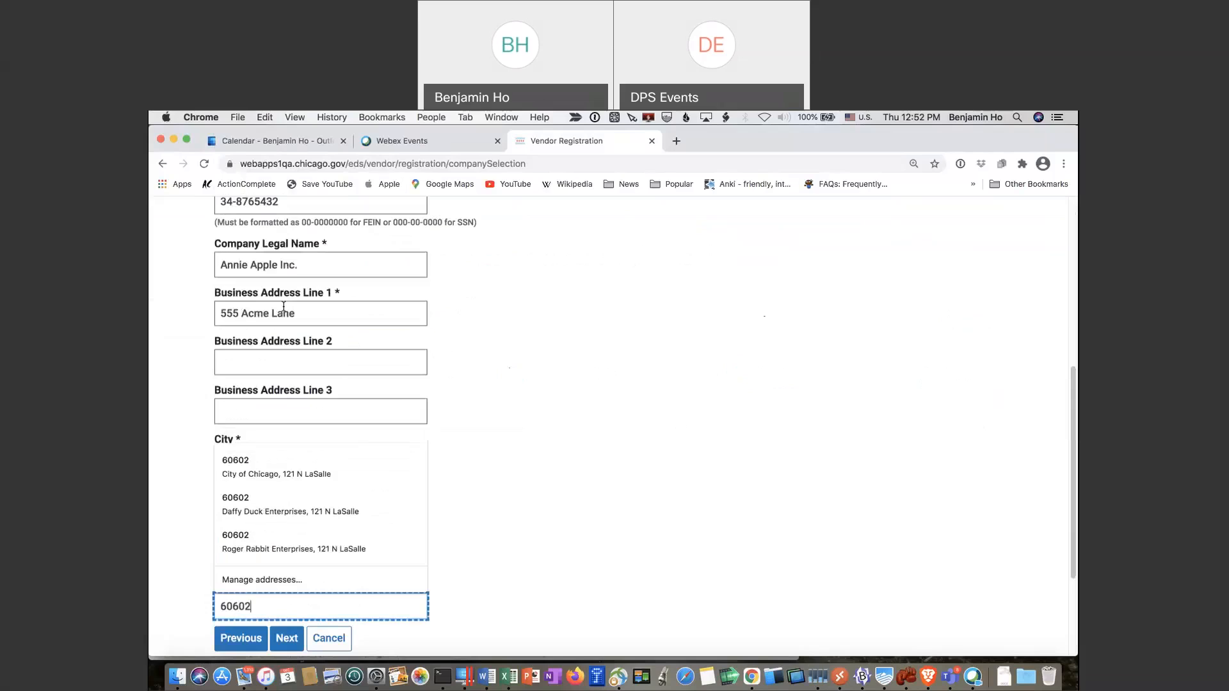
key("Tab")
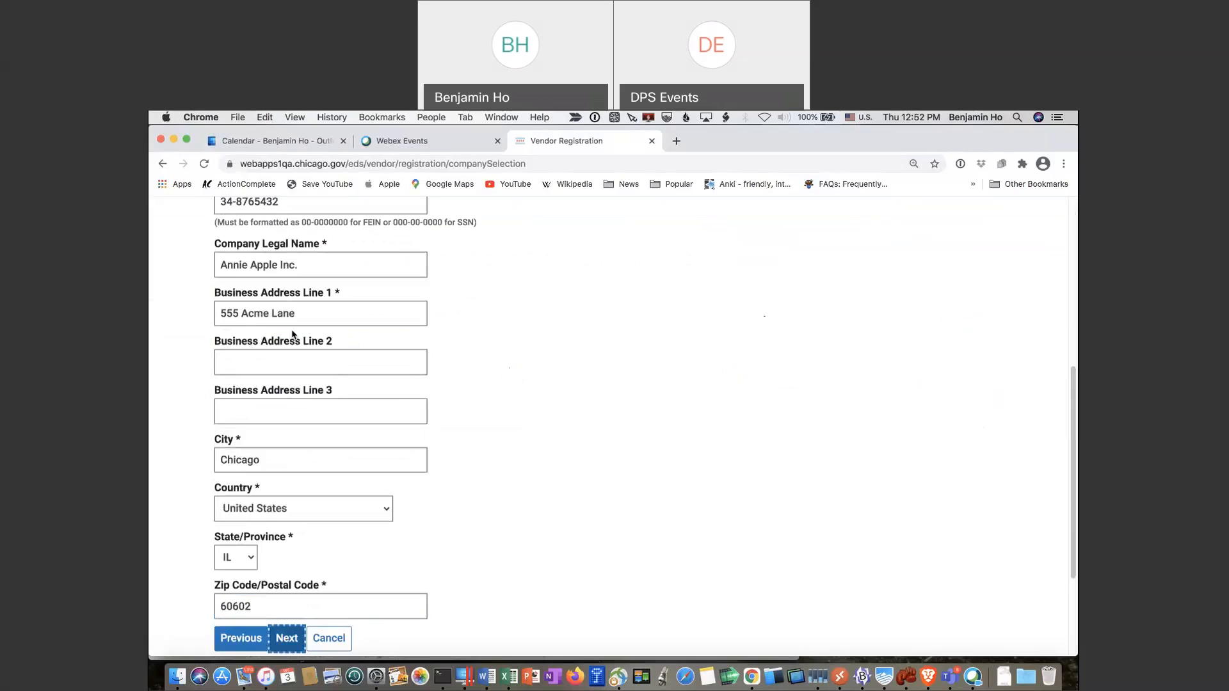
left_click(286, 642)
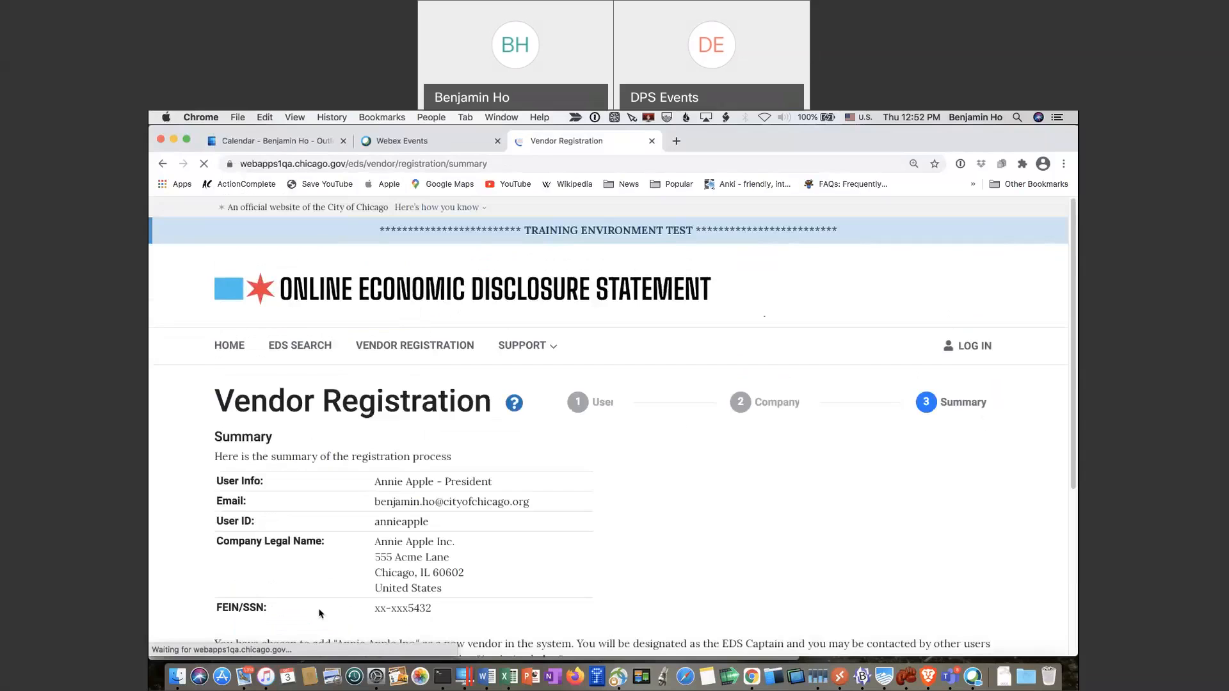
Tick the 'I'm not a robot' box at the bottom of the Summary and confirm the registration
scroll(528, 566, "down", 1)
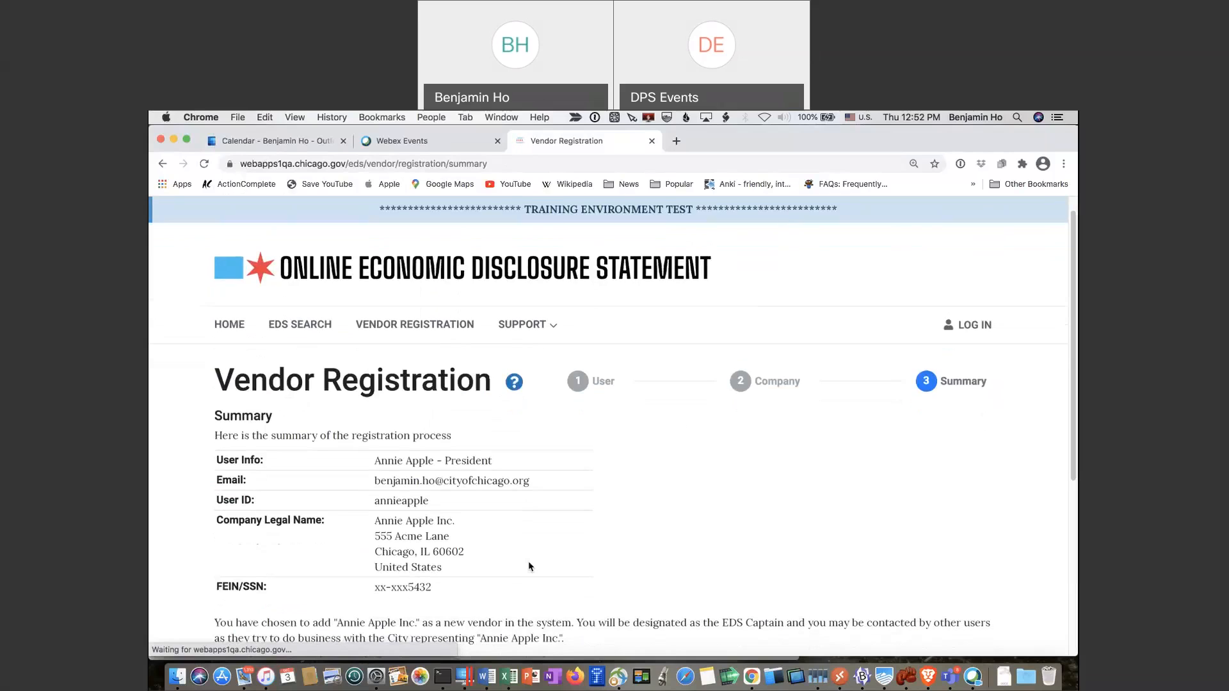
scroll(609, 513, "down", 1)
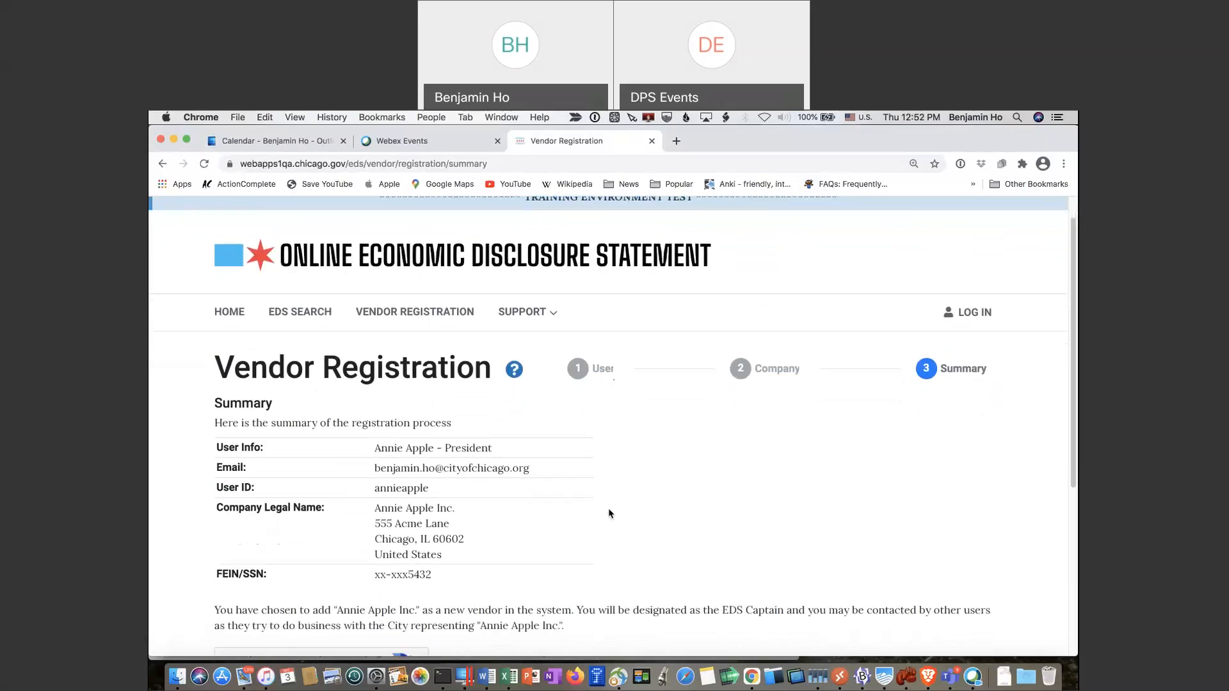
scroll(609, 513, "down", 3)
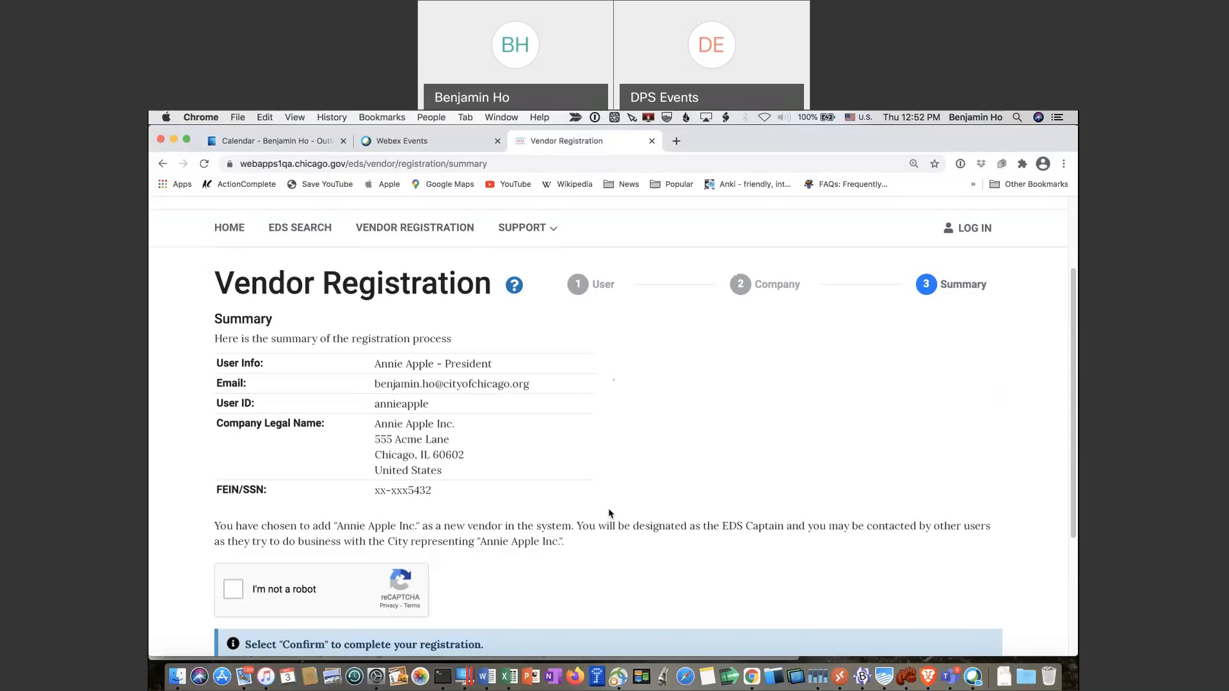
scroll(608, 513, "down", 1)
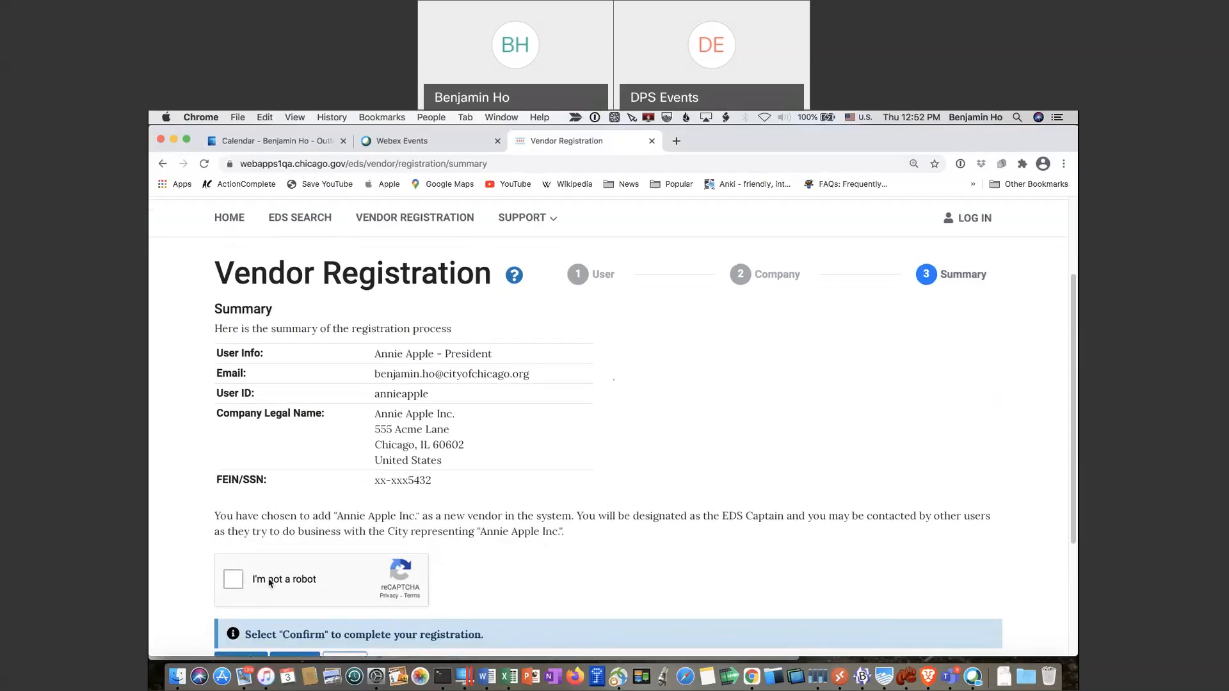
scroll(269, 583, "down", 2)
left_click(233, 517)
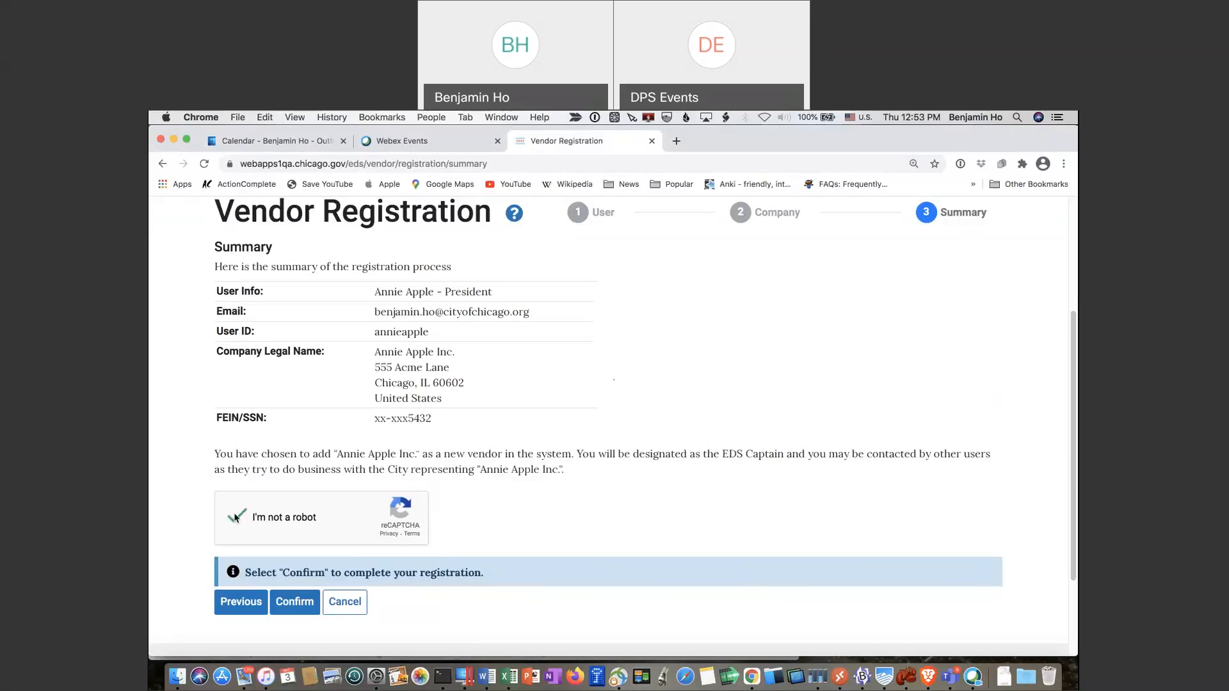
left_click(296, 606)
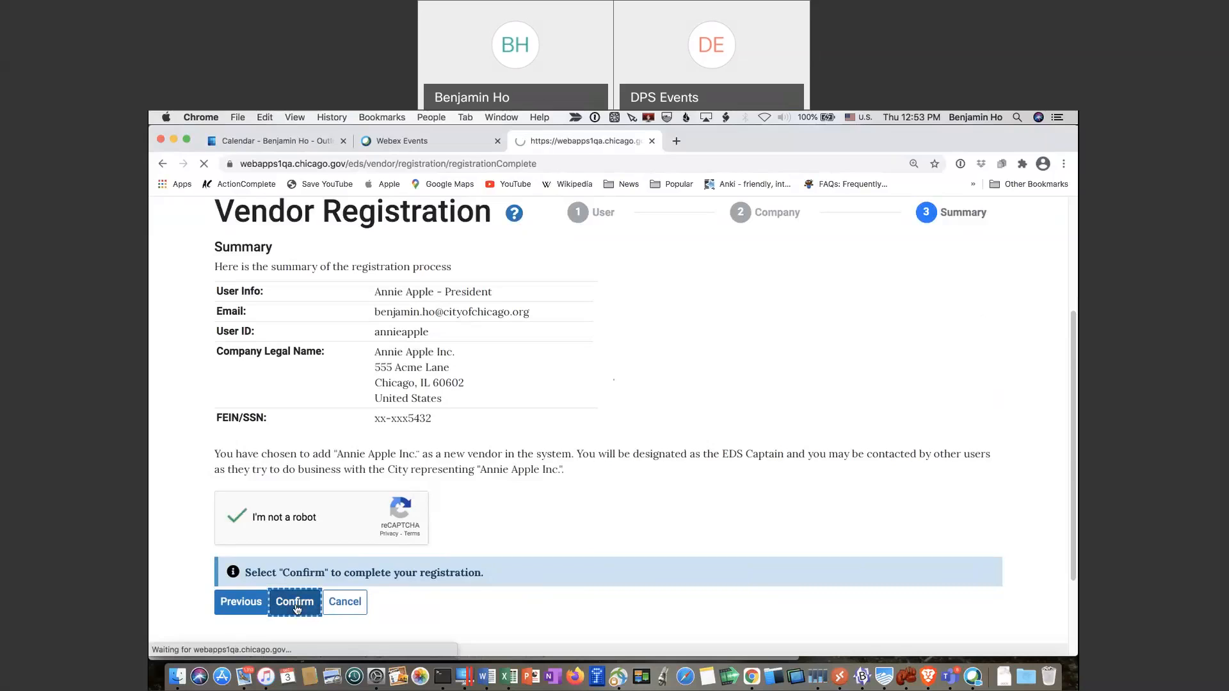
After the Registration complete page, switch to the Outlook calendar and dismiss its reminders
scroll(341, 586, "down", 5)
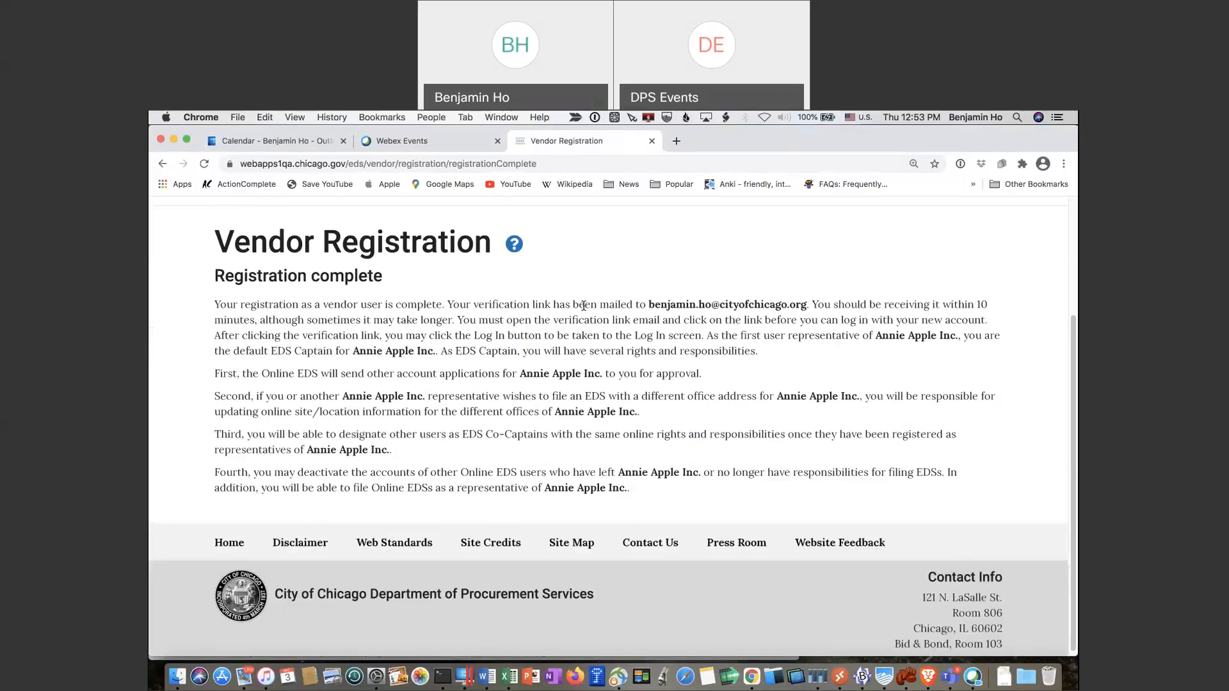
left_click(272, 145)
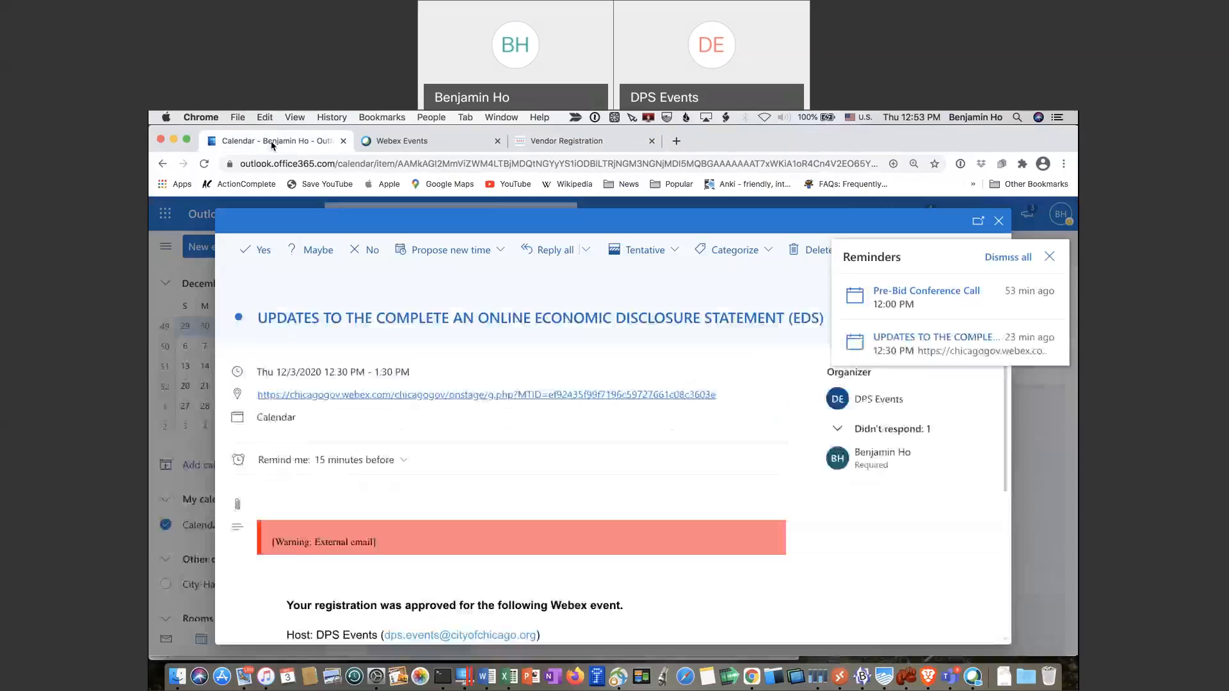
left_click(1040, 265)
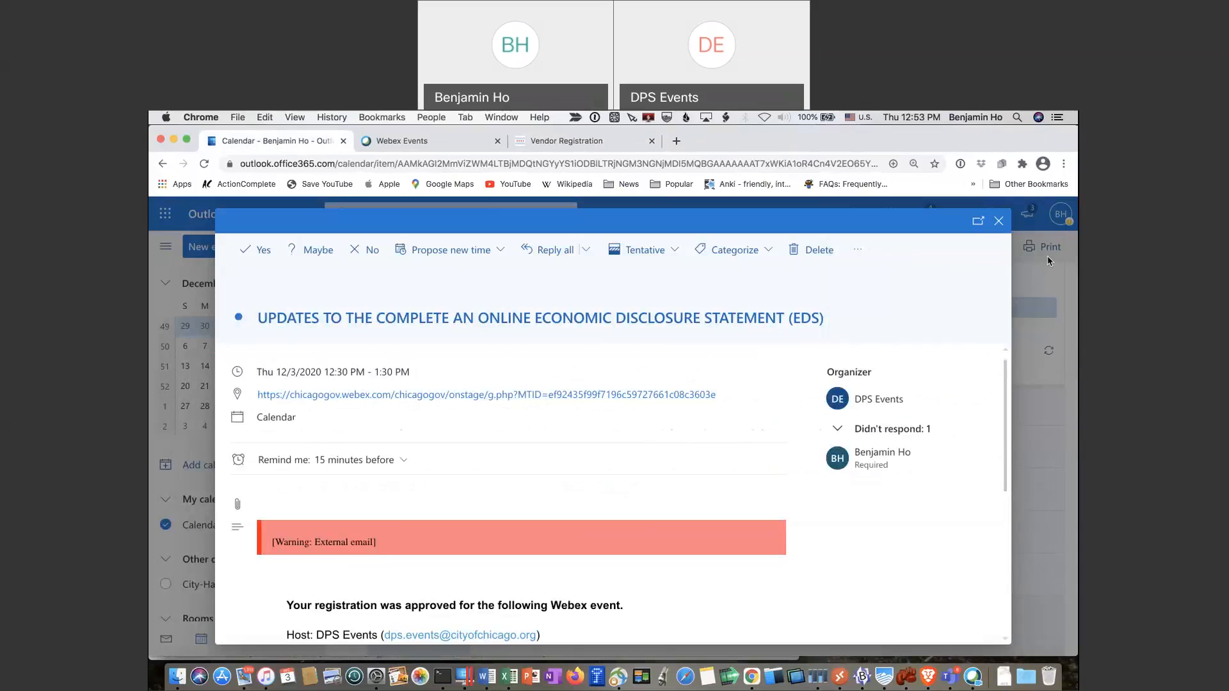
Open the Economic Disclosure Statement approval e-mail in Outlook Mail and follow its account activation link
left_click(995, 223)
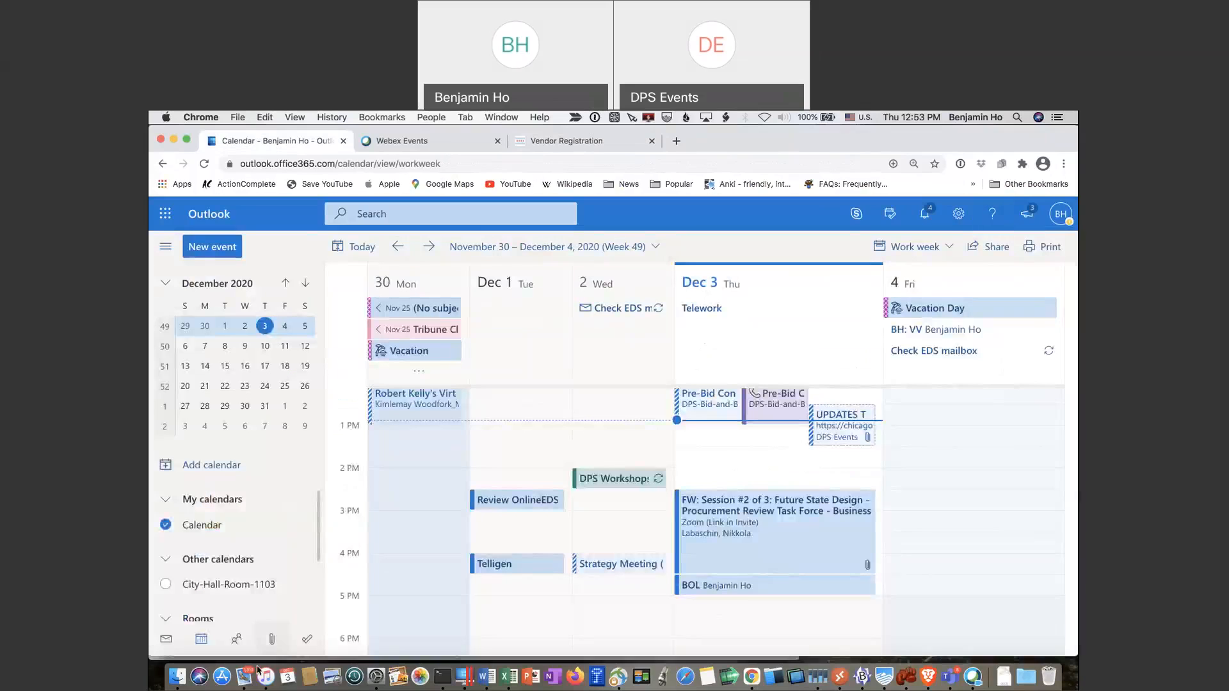
left_click(167, 640)
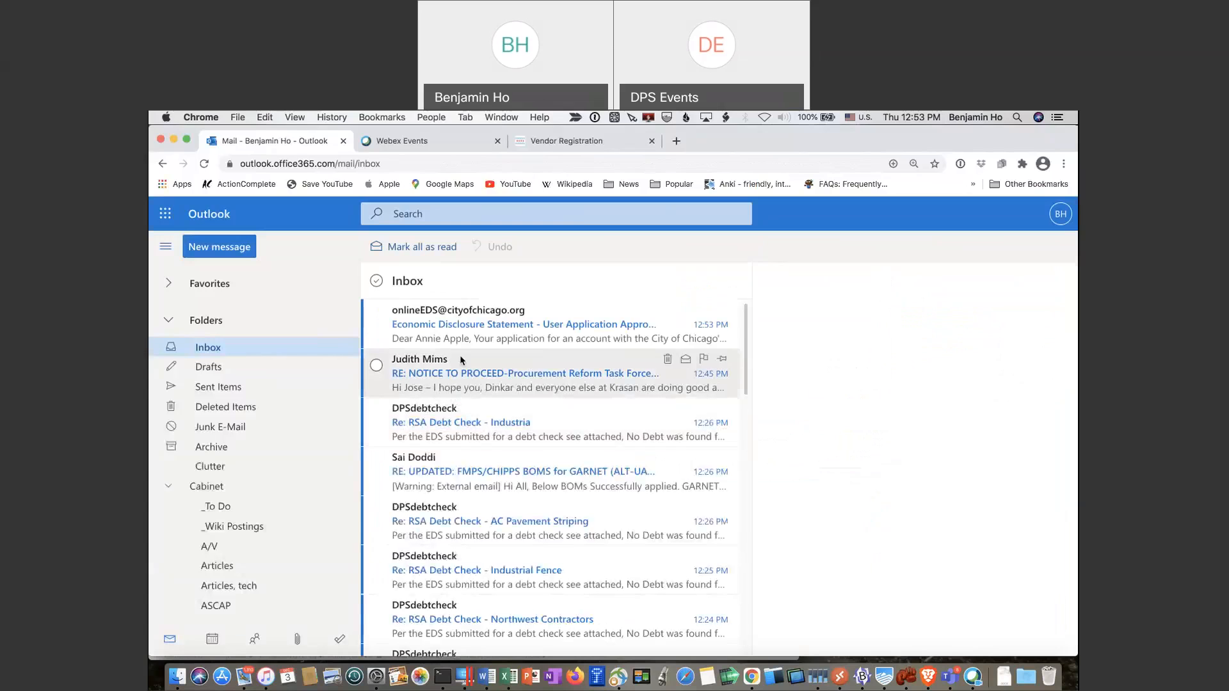
left_click(496, 342)
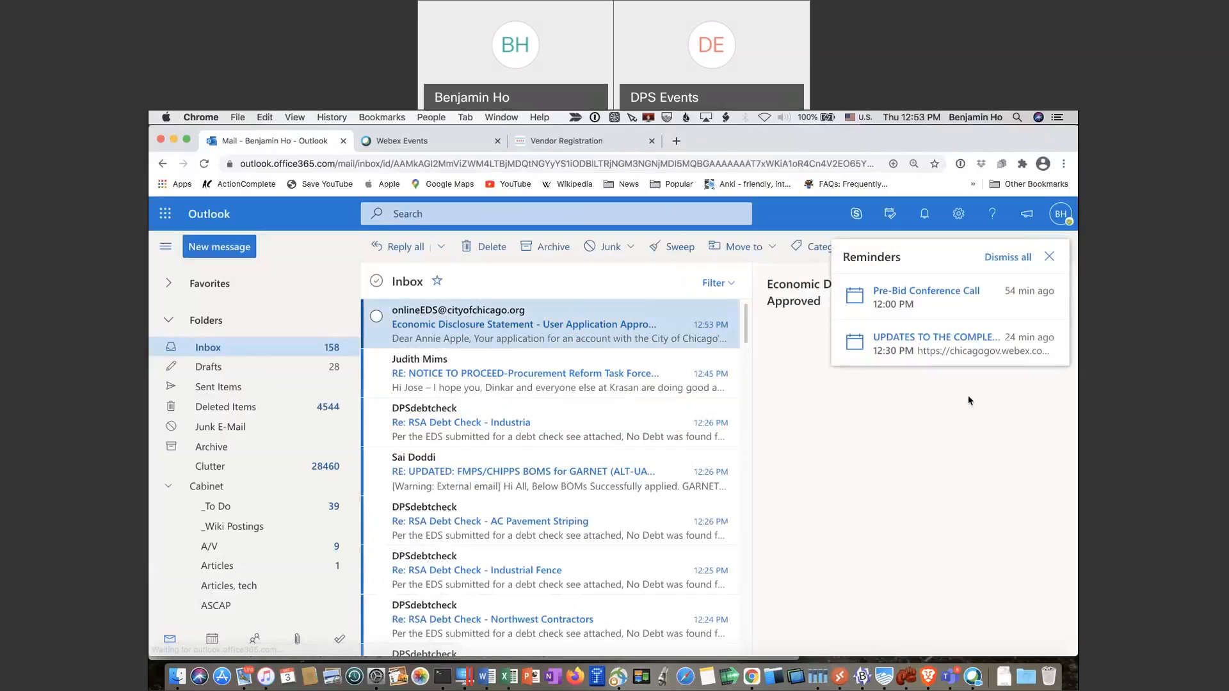
left_click(1049, 257)
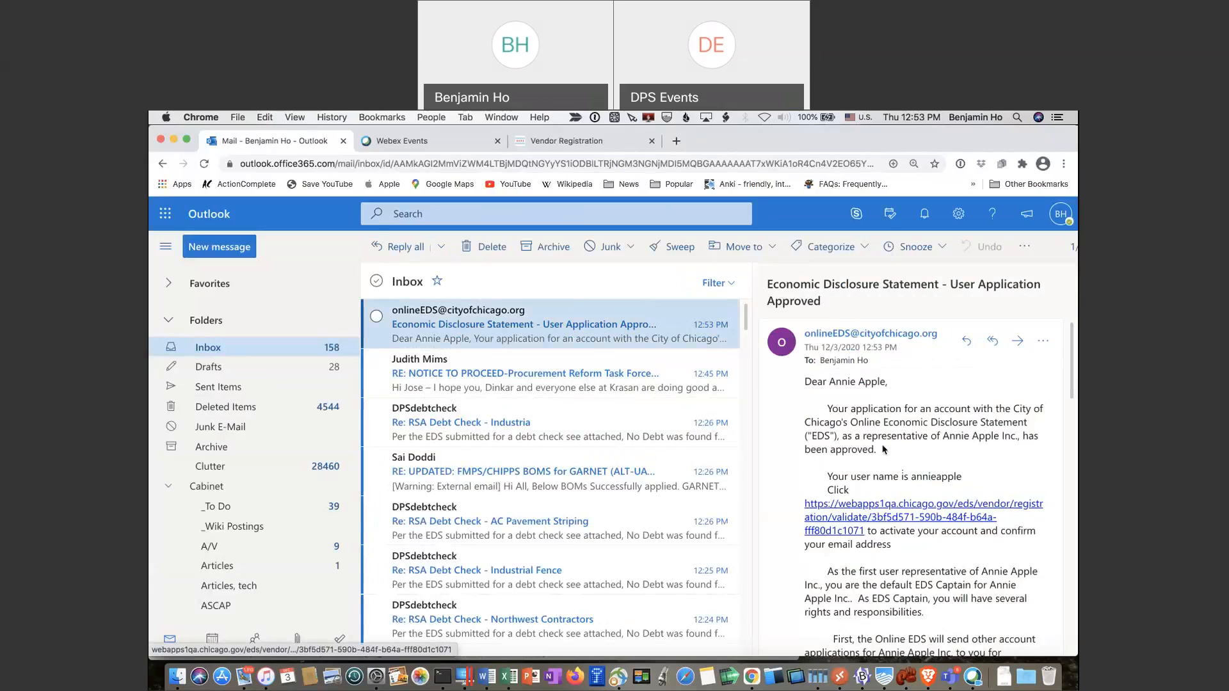
scroll(883, 450, "down", 1)
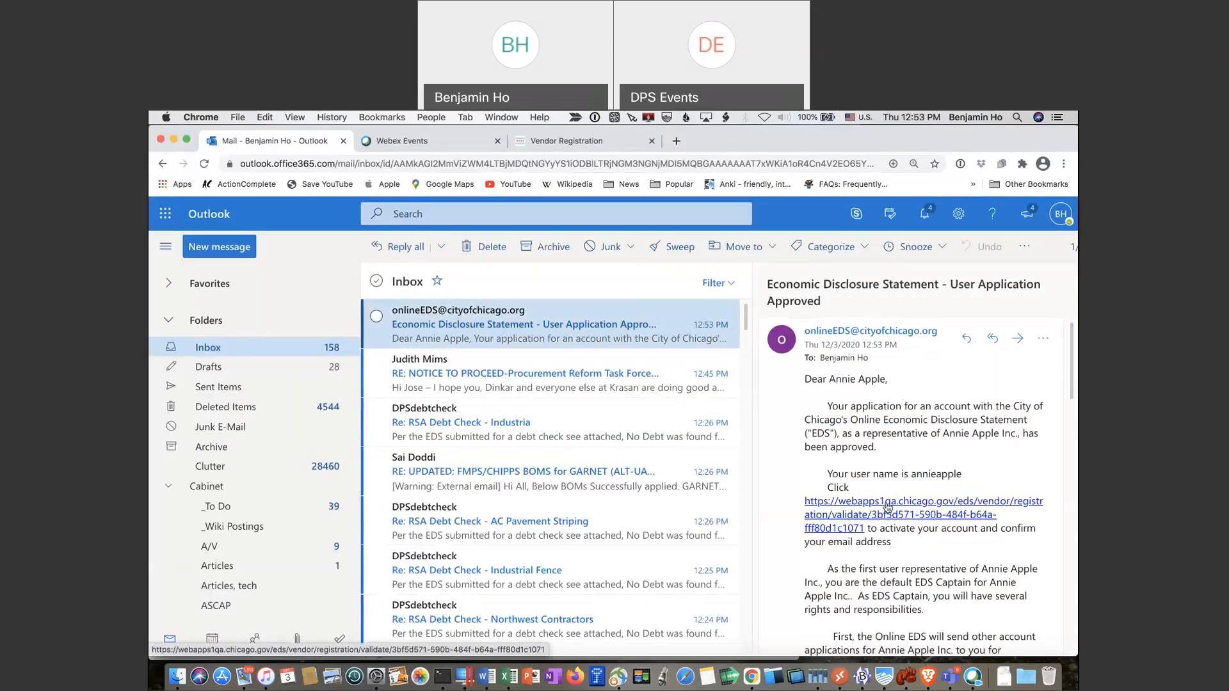
left_click(887, 507)
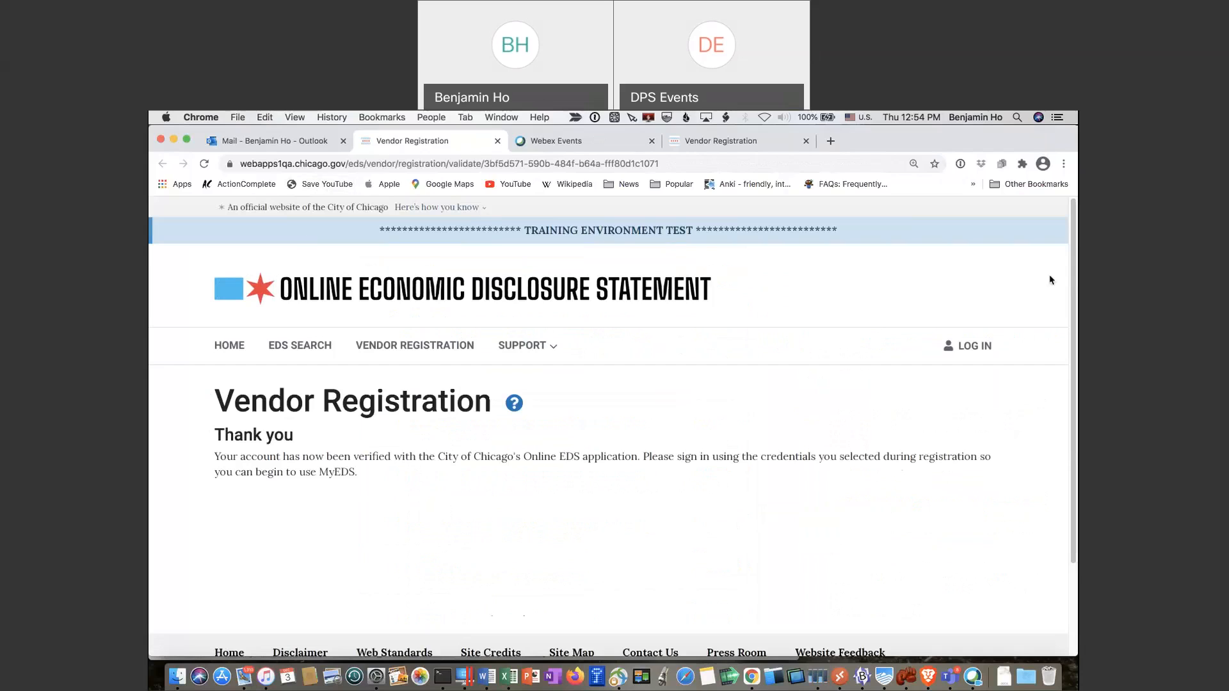
Log in to Online EDS with the new account's user ID and password
left_click(975, 346)
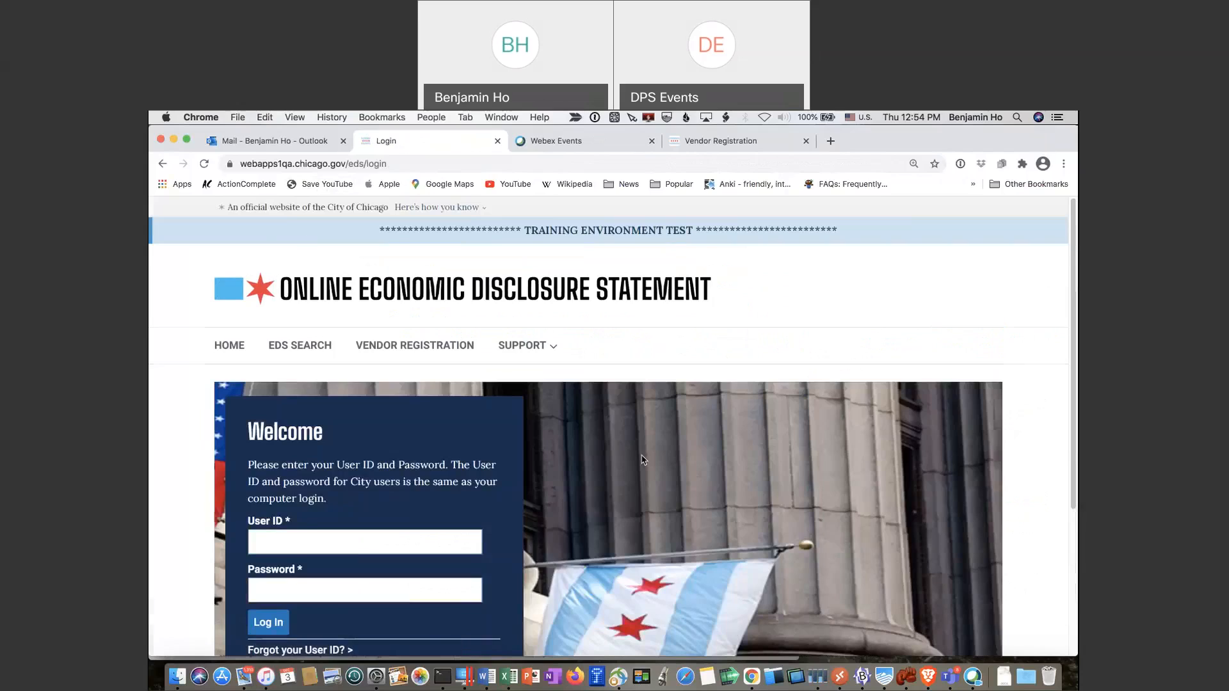
scroll(643, 460, "down", 3)
left_click(385, 412)
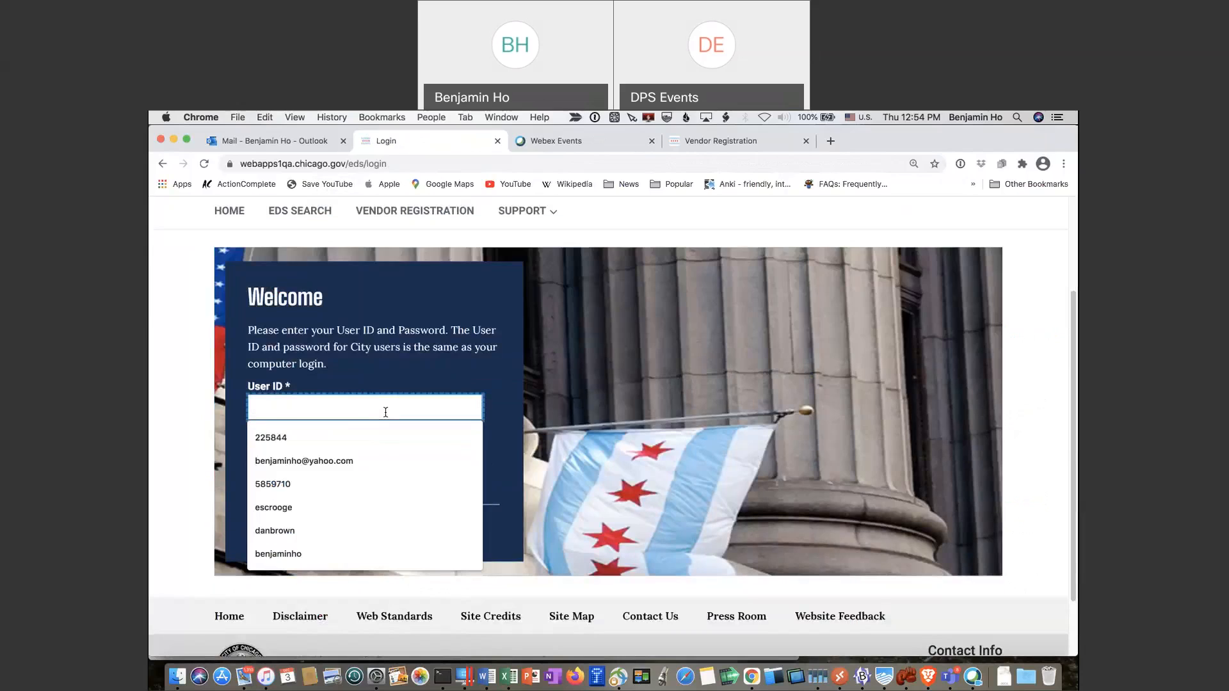
type("annieapple")
key("Tab")
type("••••••••")
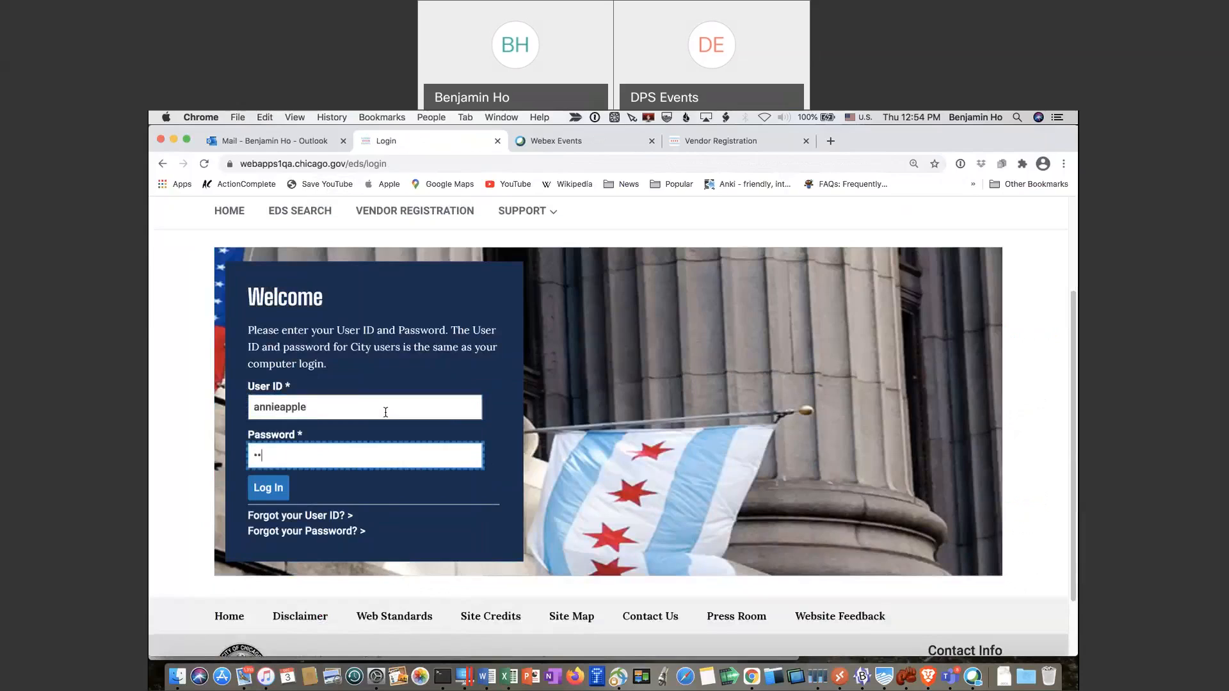
type("•••")
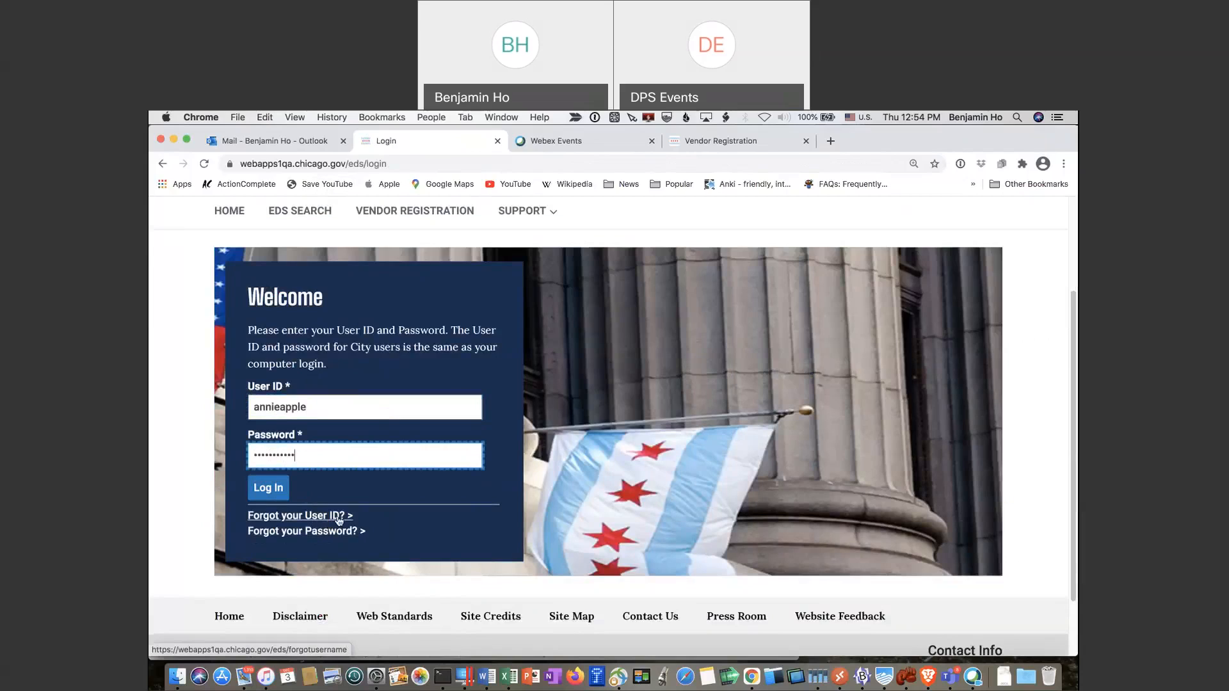
scroll(458, 494, "up", 1)
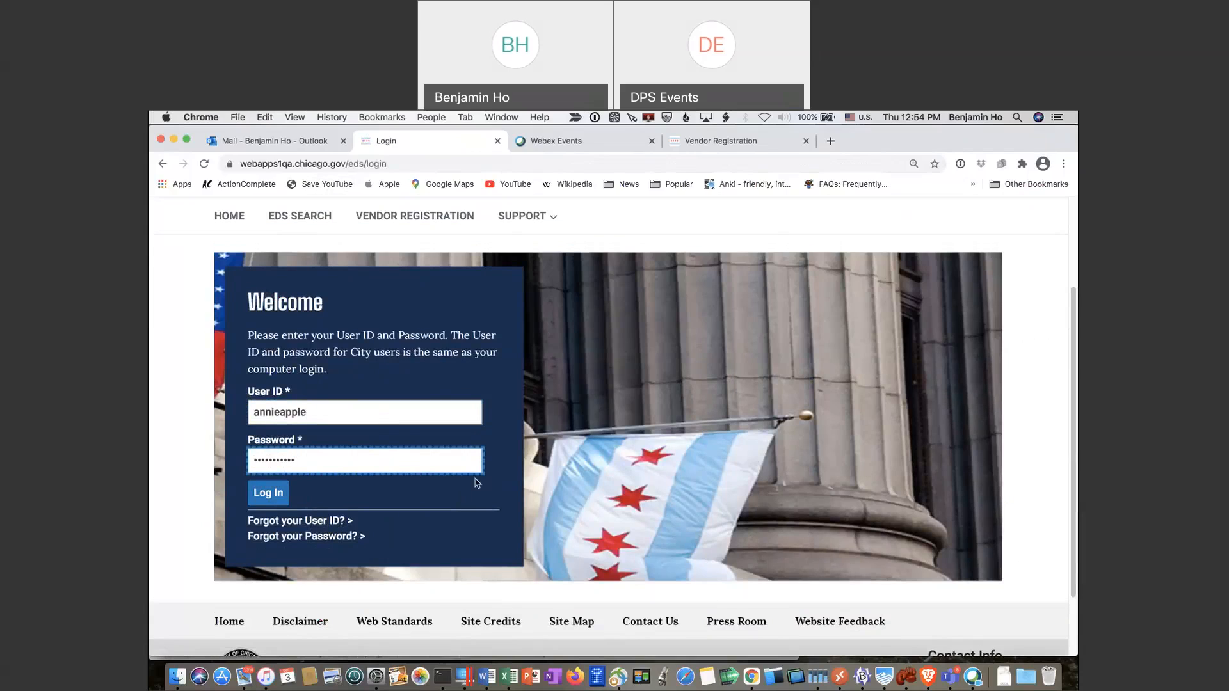
scroll(477, 483, "up", 1)
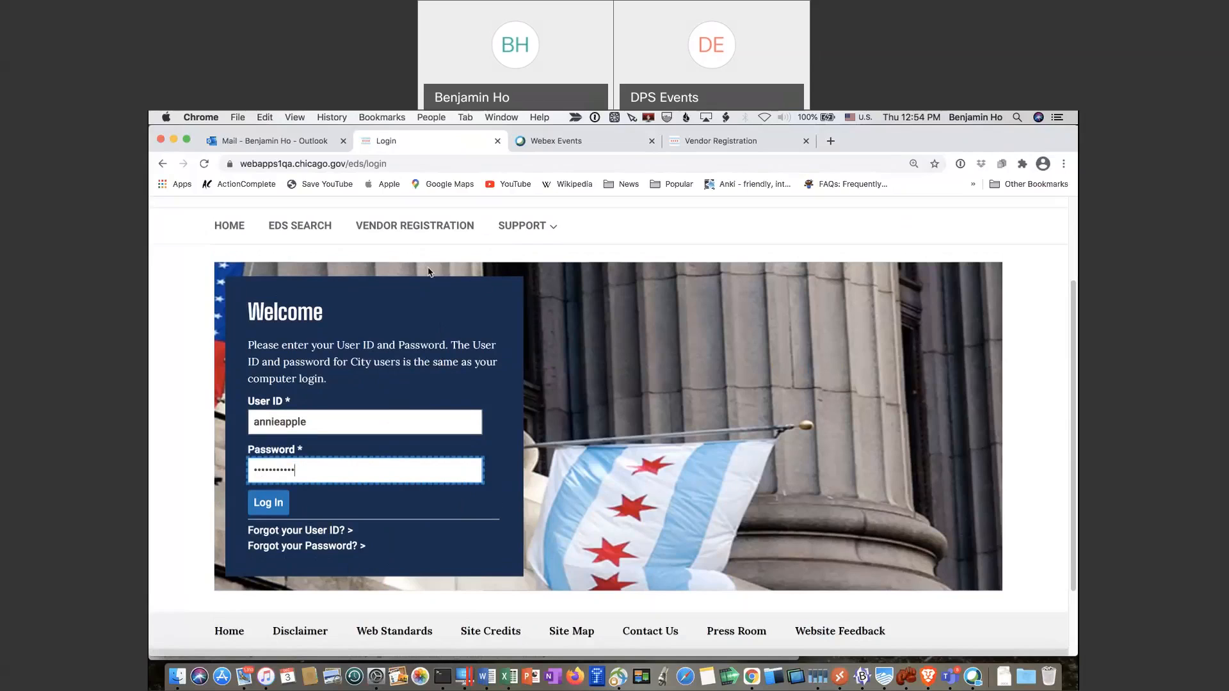
left_click(277, 509)
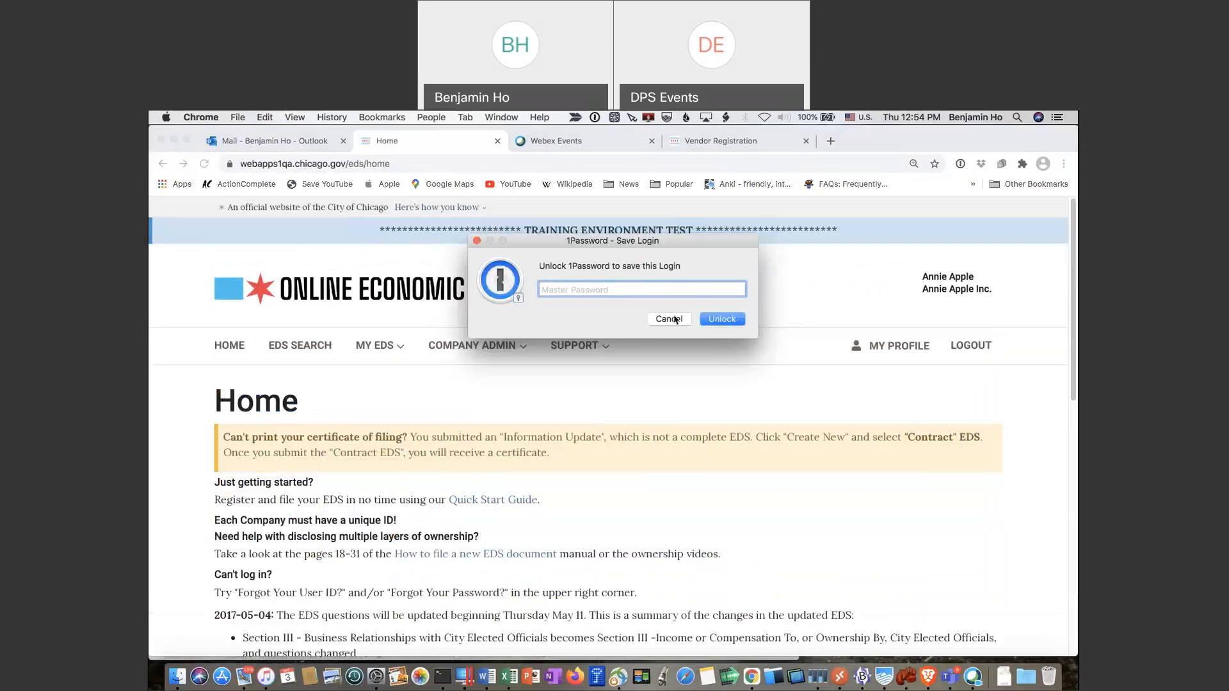
Decline saving the password to the keychain, then go to EDS SEARCH from the home page
left_click(677, 322)
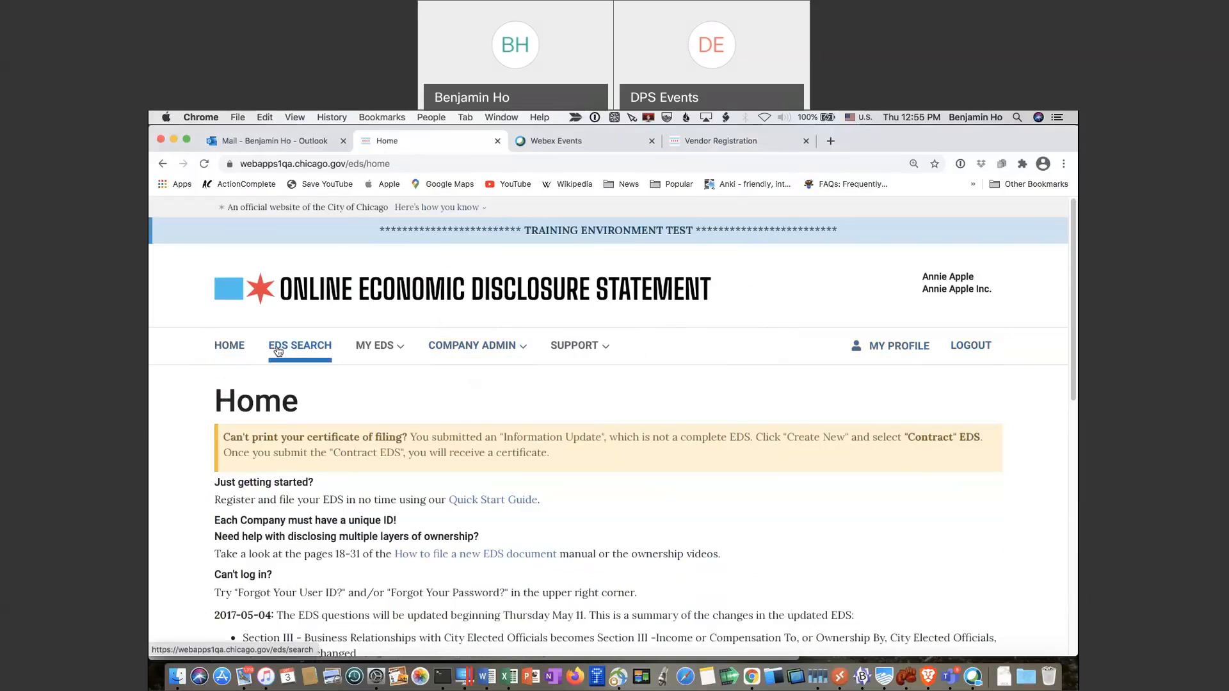
scroll(465, 523, "down", 4)
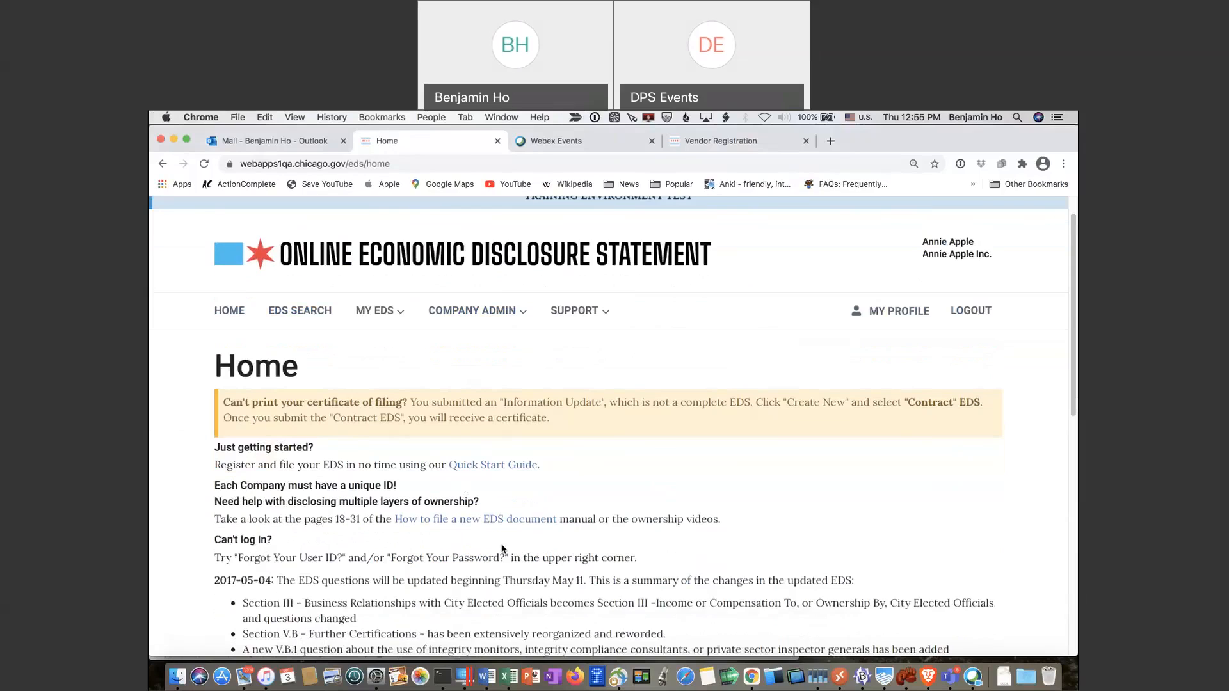
scroll(503, 549, "up", 2)
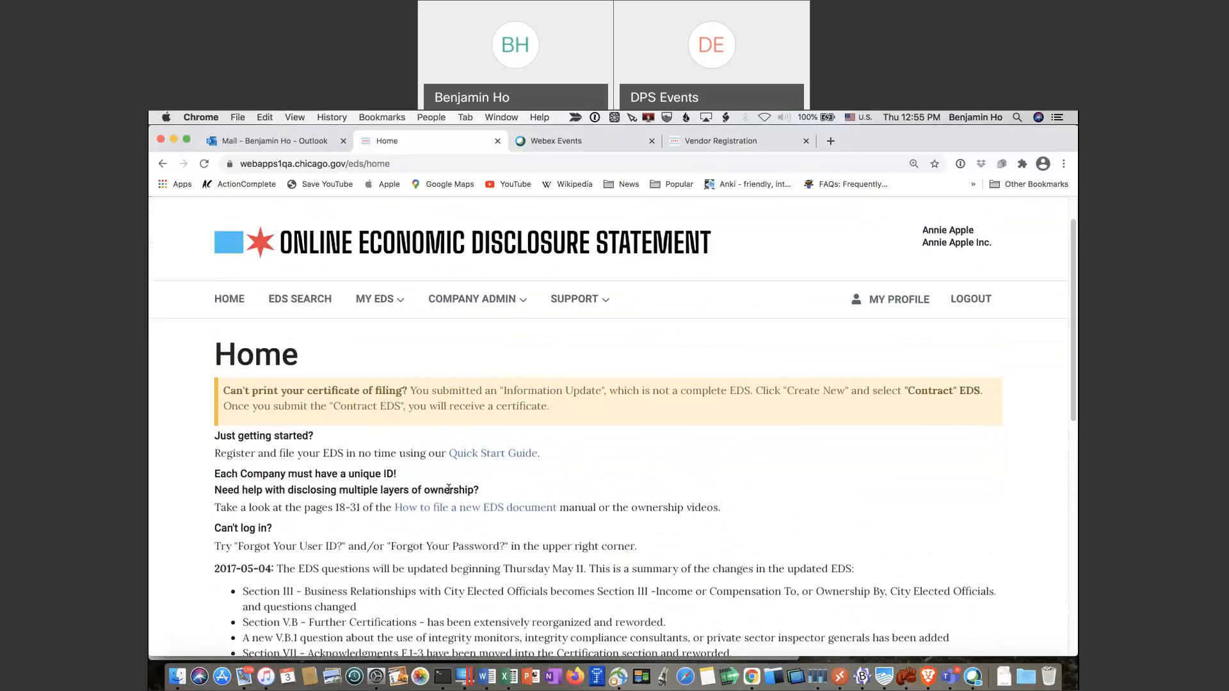
scroll(440, 485, "up", 2)
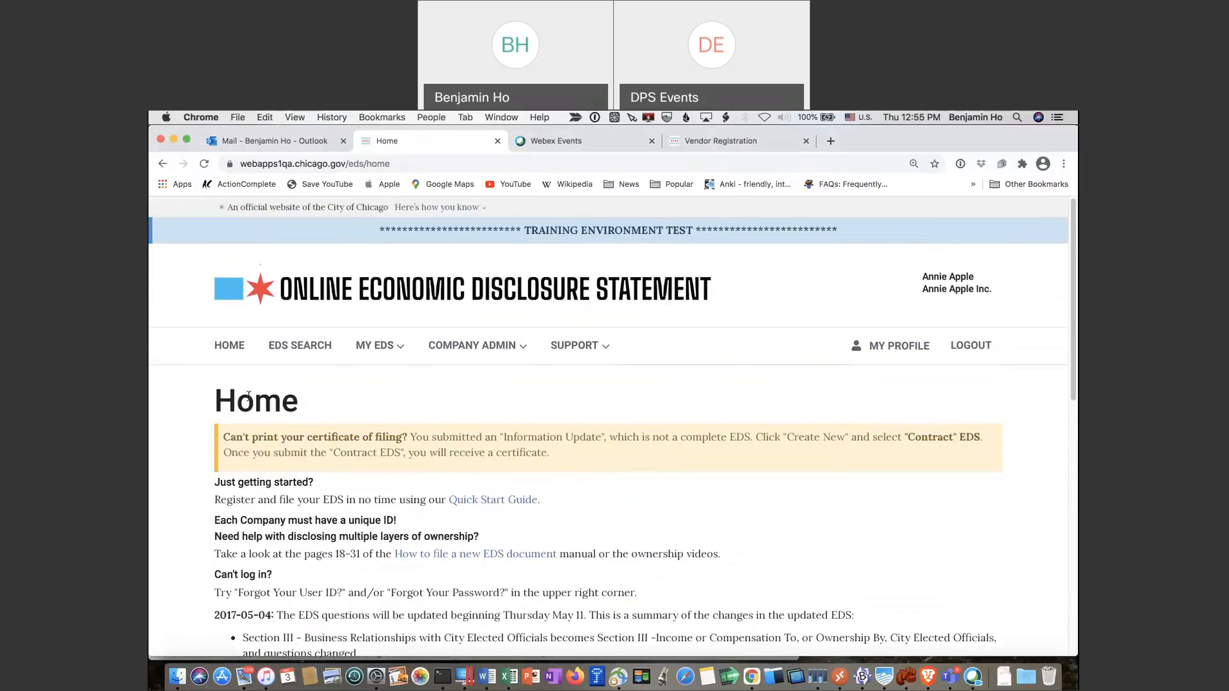
left_click(314, 351)
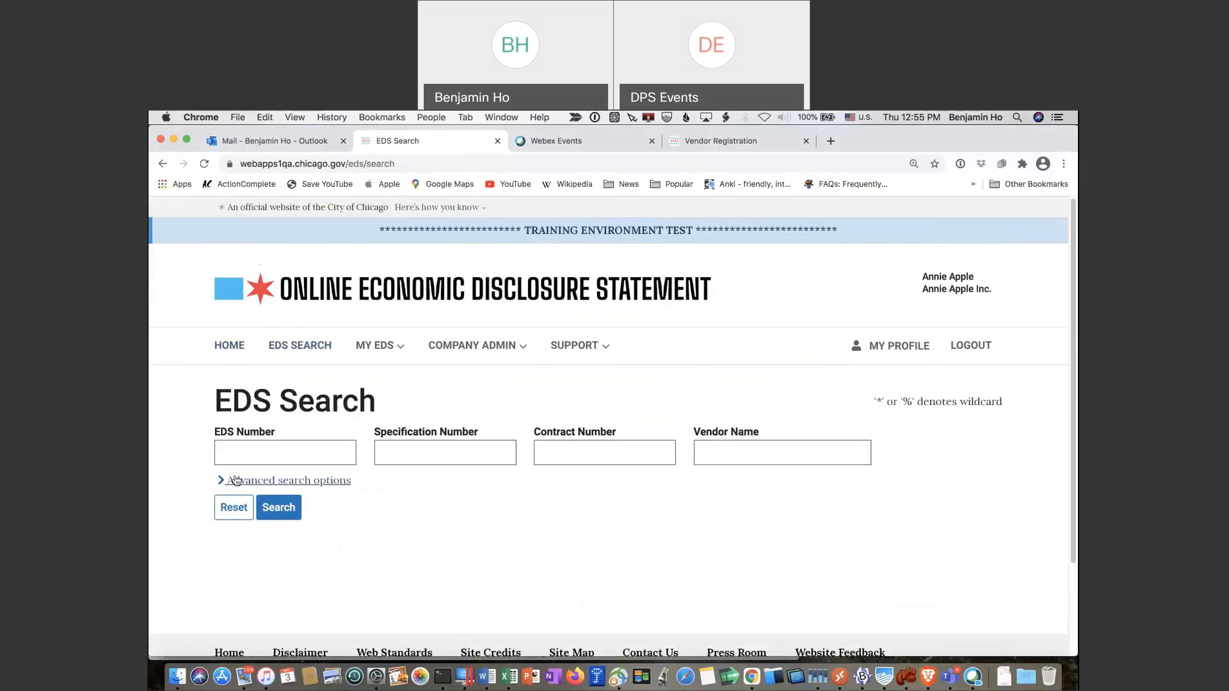
Expand the advanced search options (Status, Vendor Number, Shareholder Name) and open the MY EDS dropdown
left_click(263, 481)
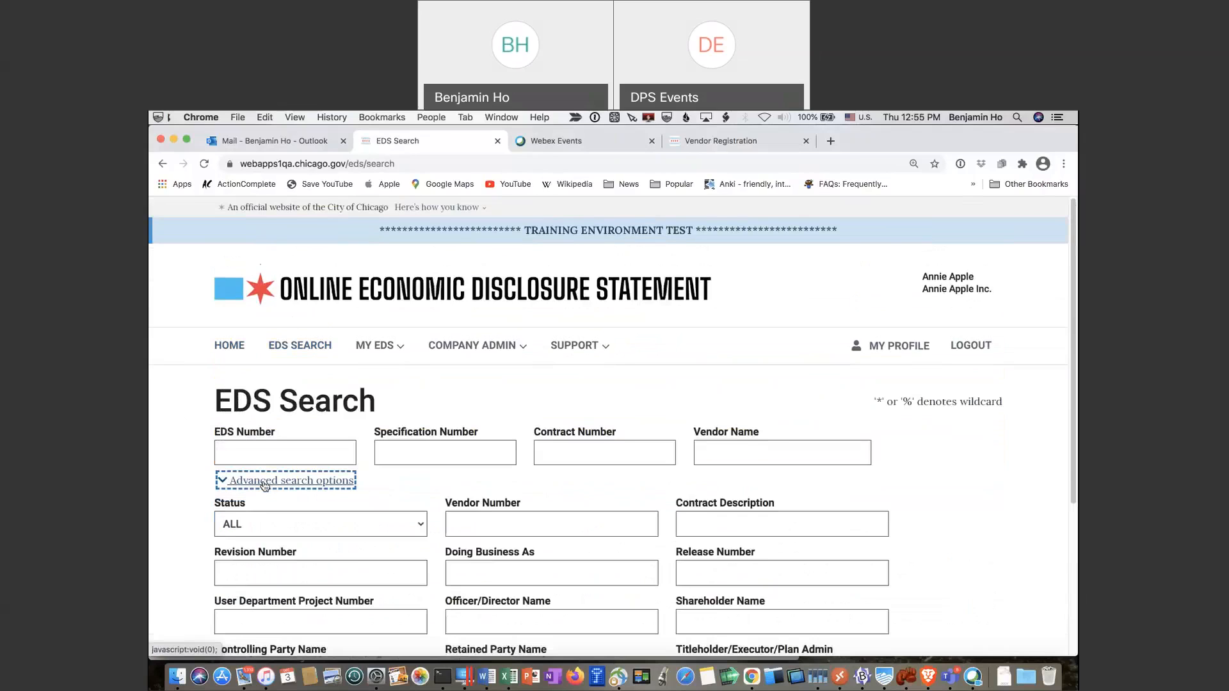
scroll(263, 485, "down", 5)
scroll(264, 485, "up", 4)
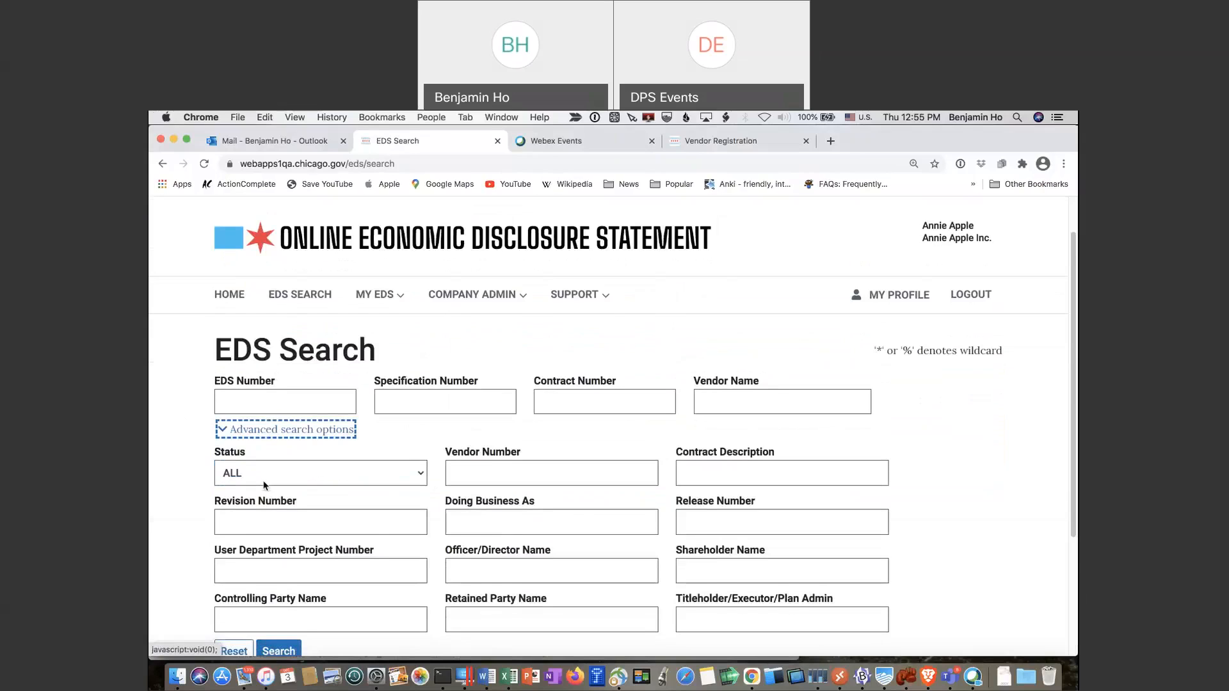
scroll(263, 484, "down", 1)
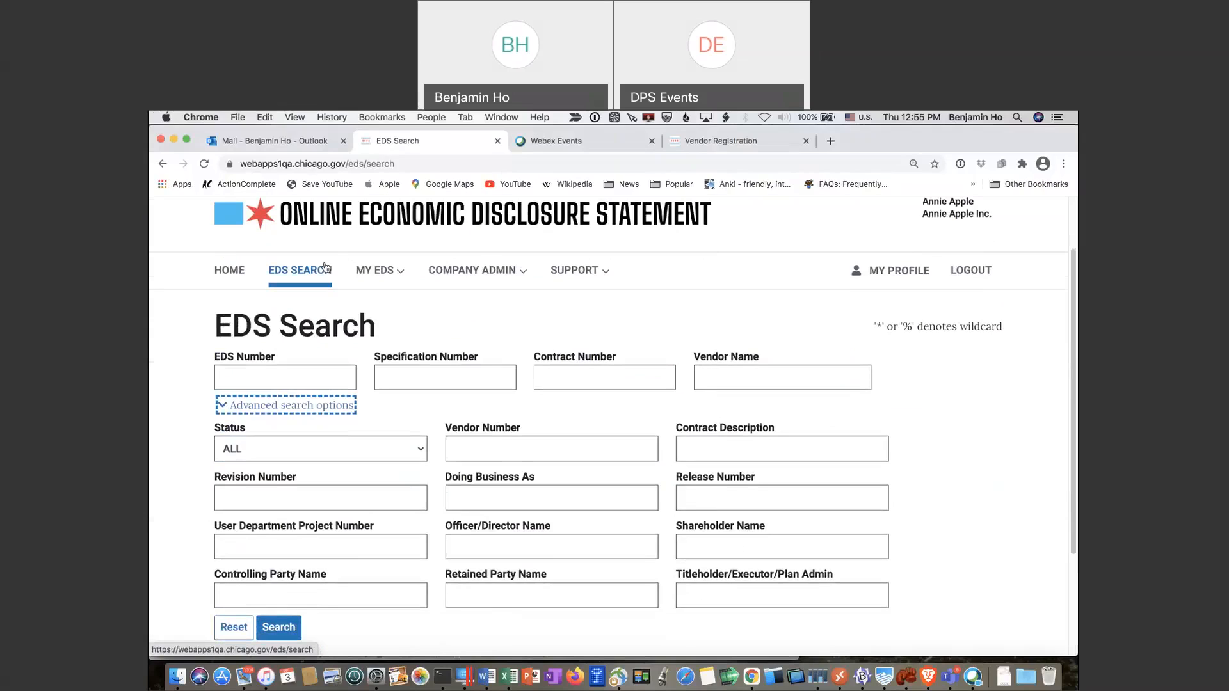
left_click(376, 281)
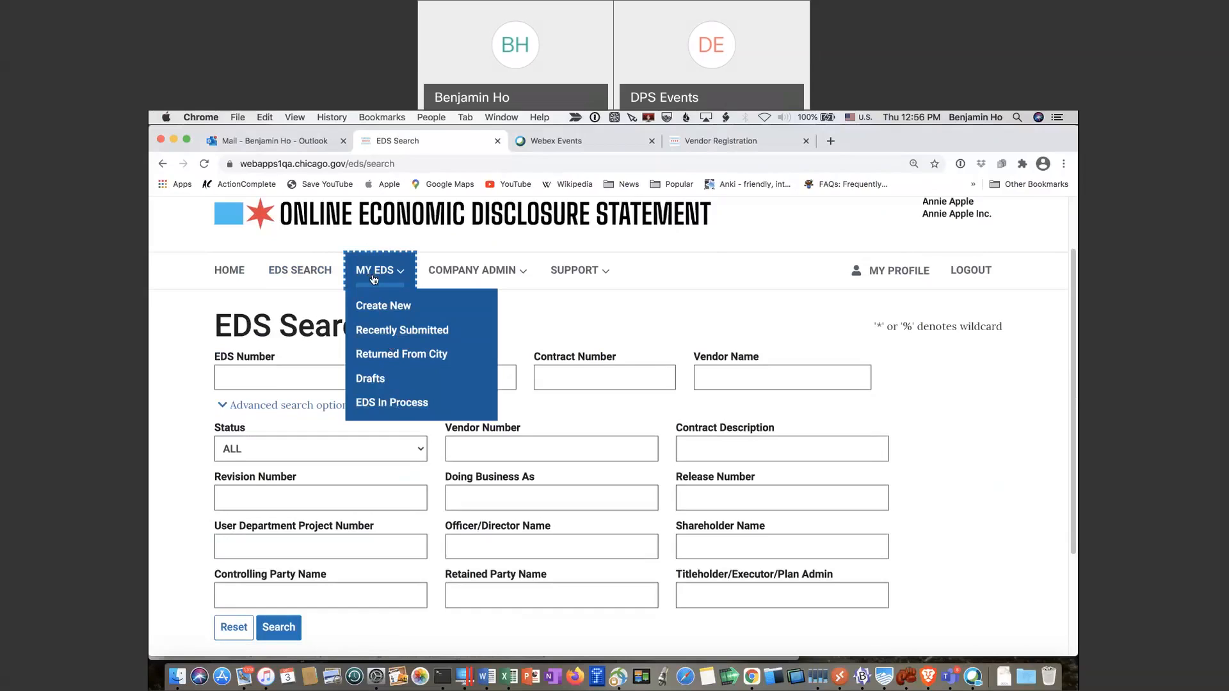
left_click(524, 275)
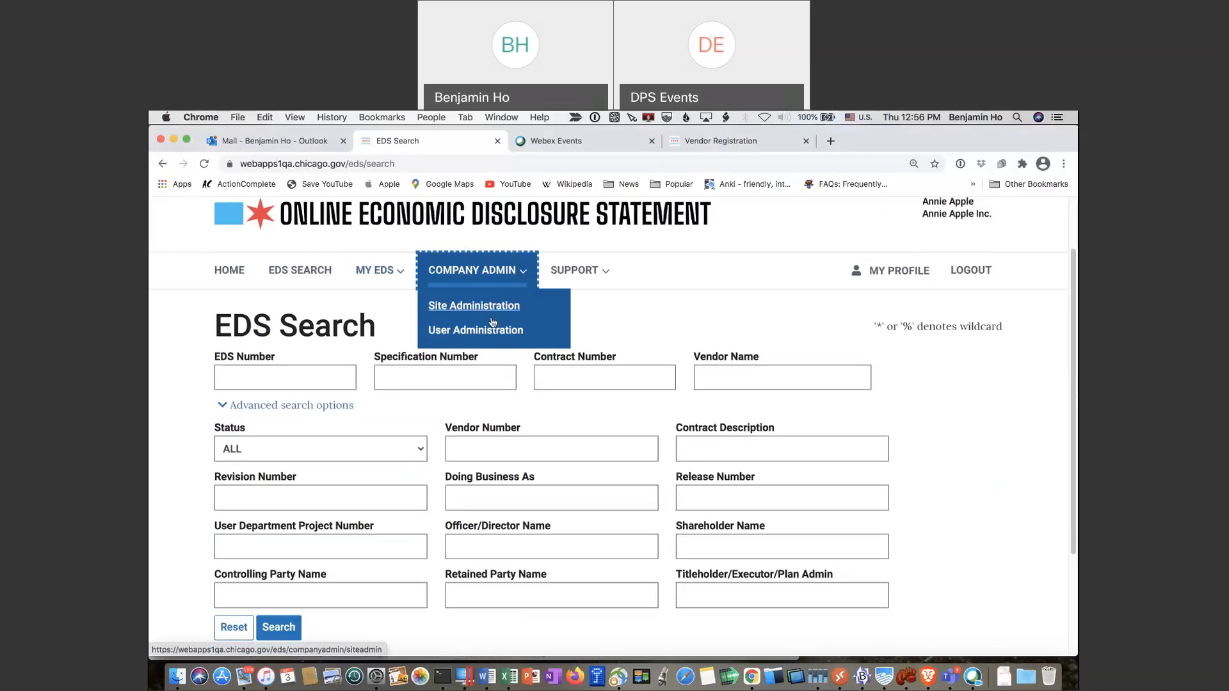
left_click(524, 275)
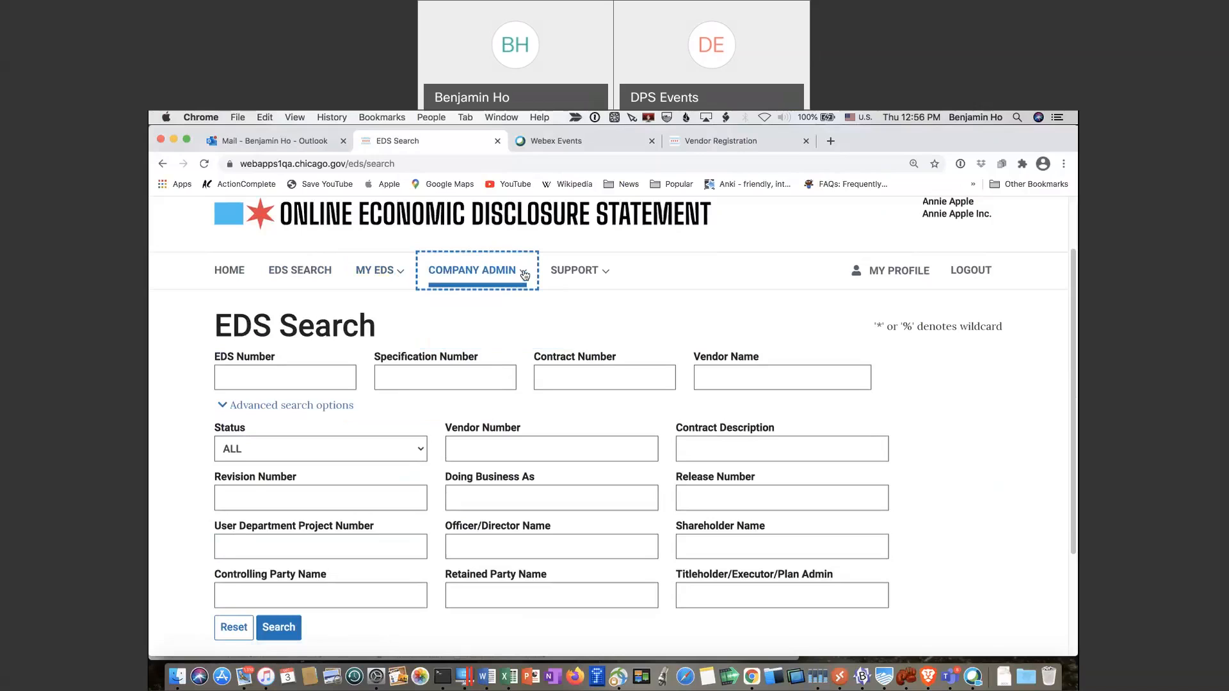
left_click(524, 274)
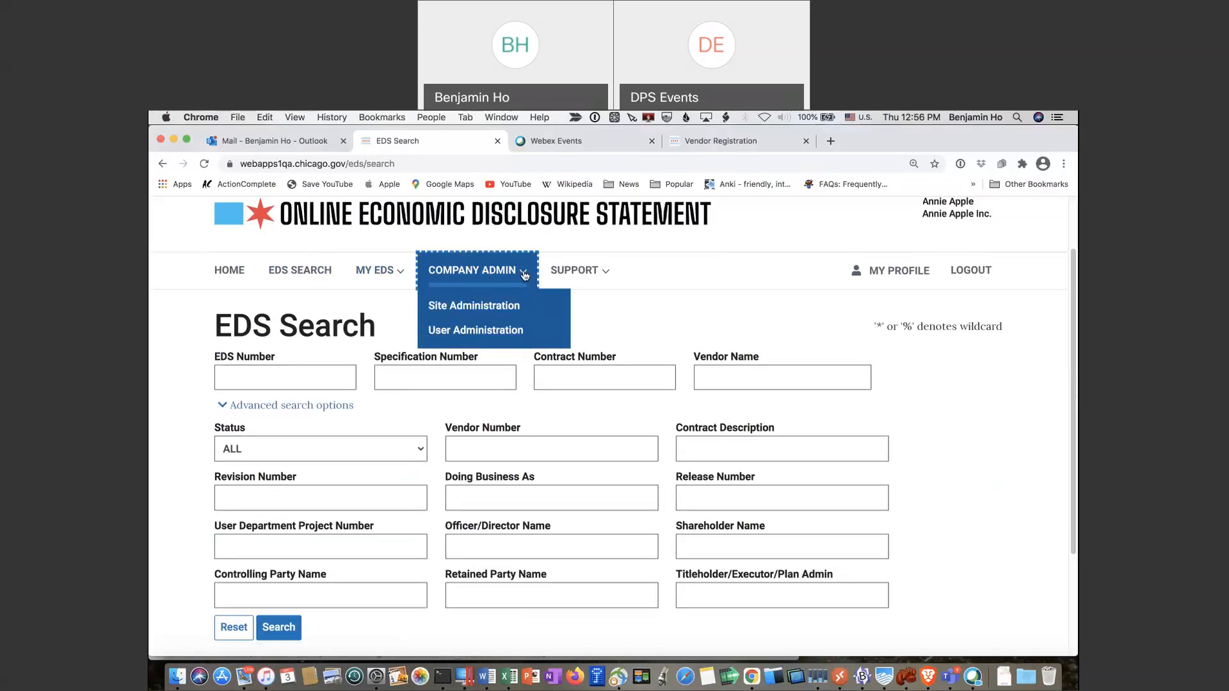
left_click(612, 271)
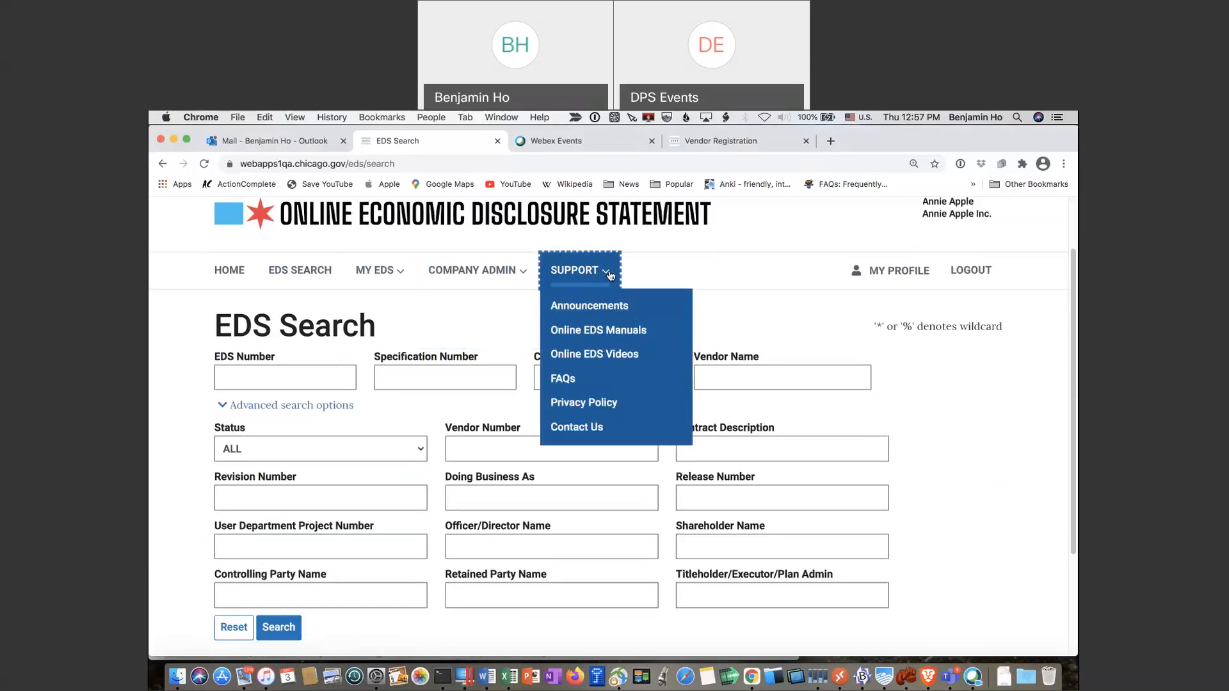
left_click(610, 275)
left_click(610, 275)
left_click(877, 272)
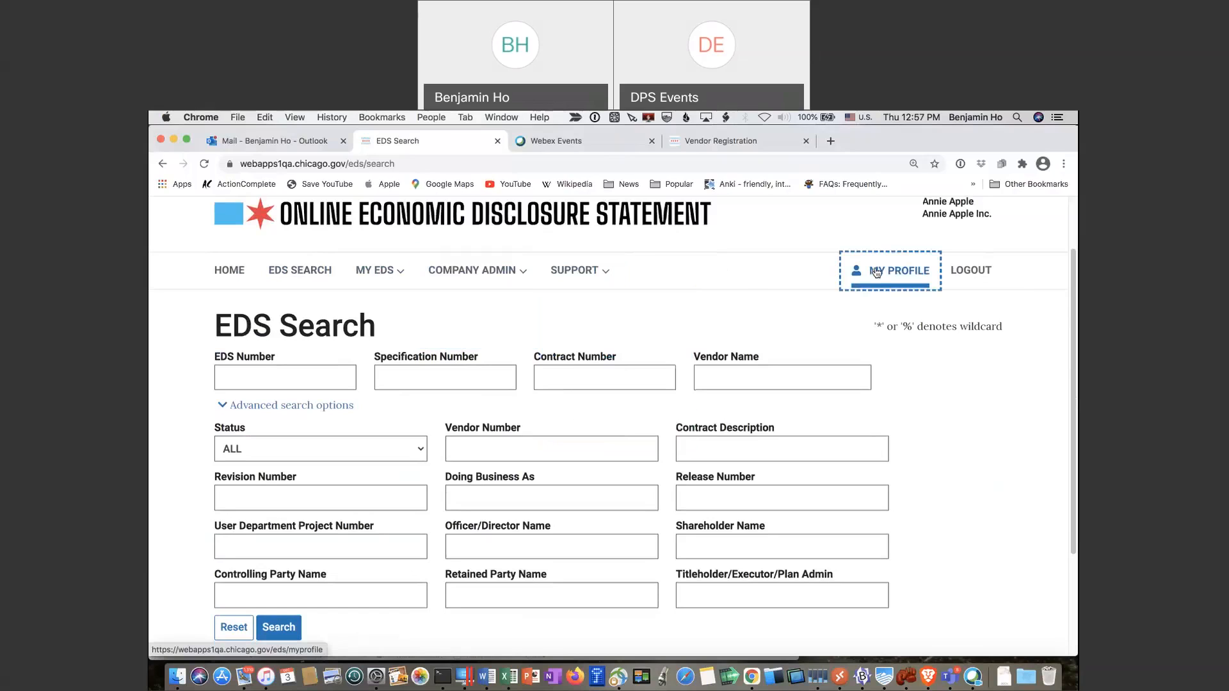
Scroll down the My Profile page to the Change Password section
scroll(530, 410, "down", 2)
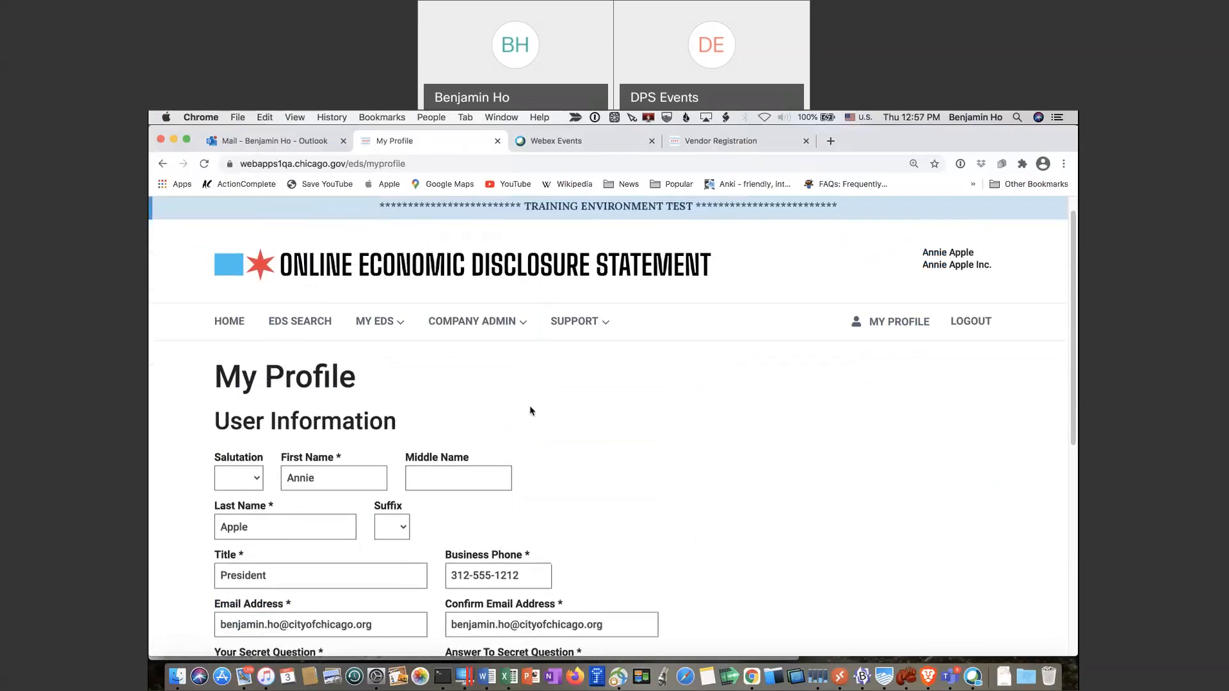
scroll(530, 411, "down", 2)
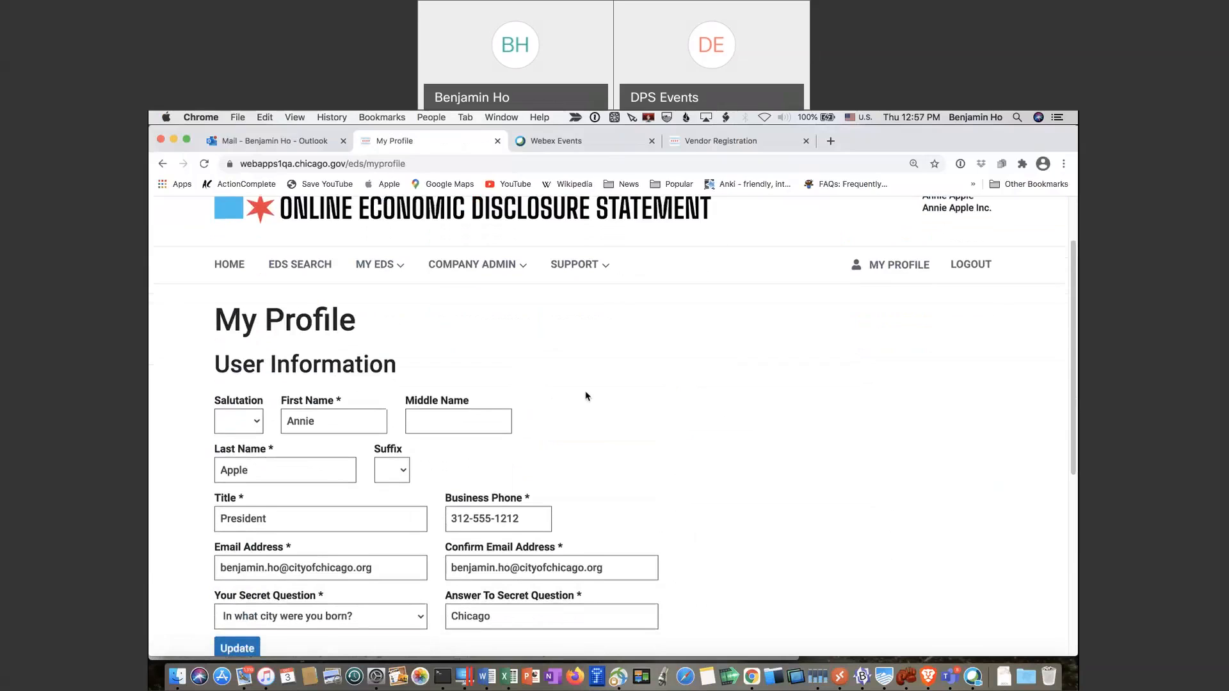
scroll(586, 396, "down", 2)
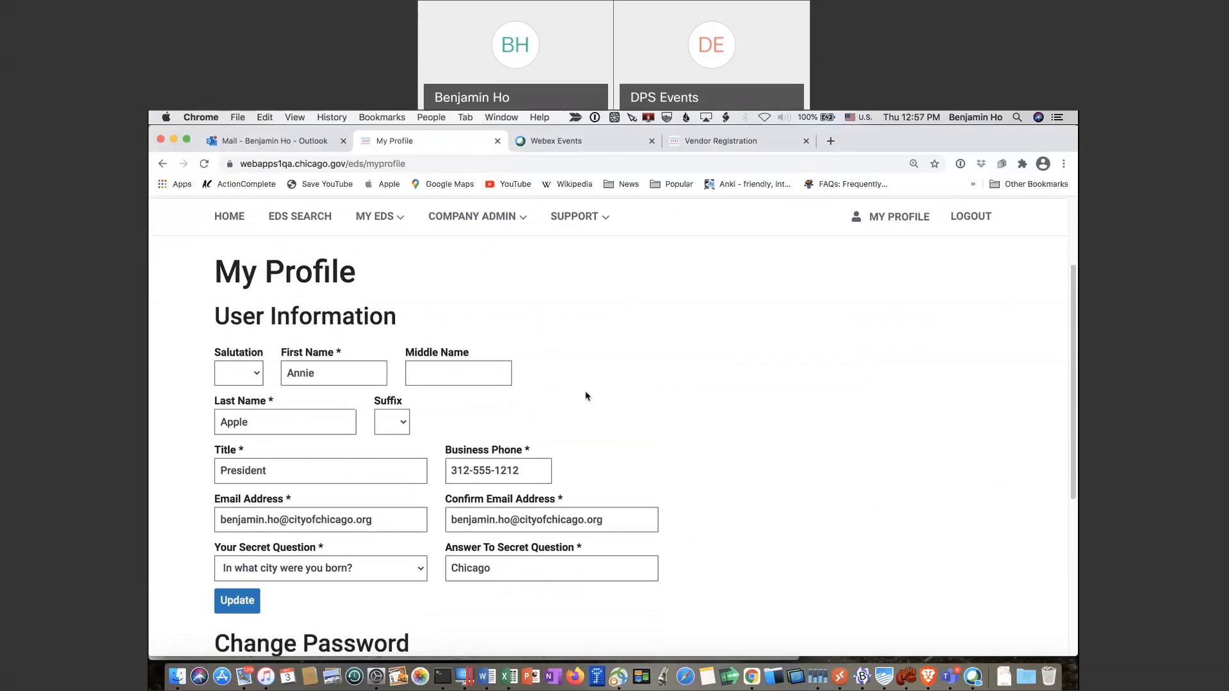
scroll(586, 396, "down", 1)
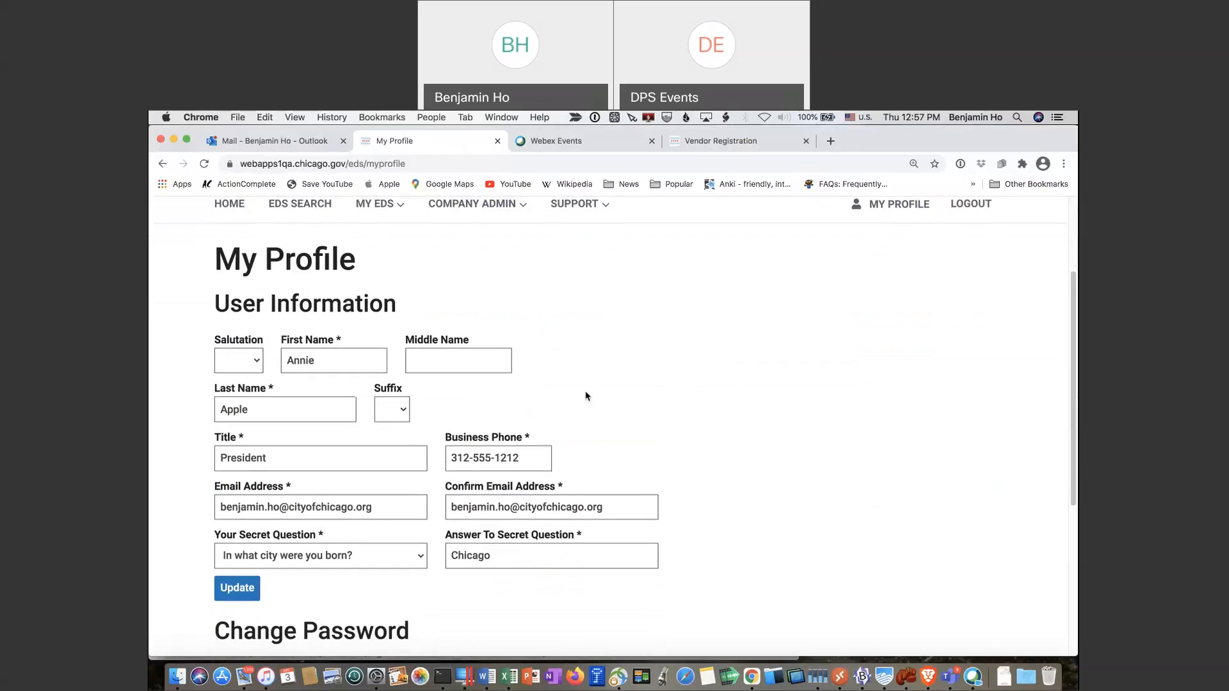
scroll(586, 396, "down", 2)
scroll(585, 396, "down", 5)
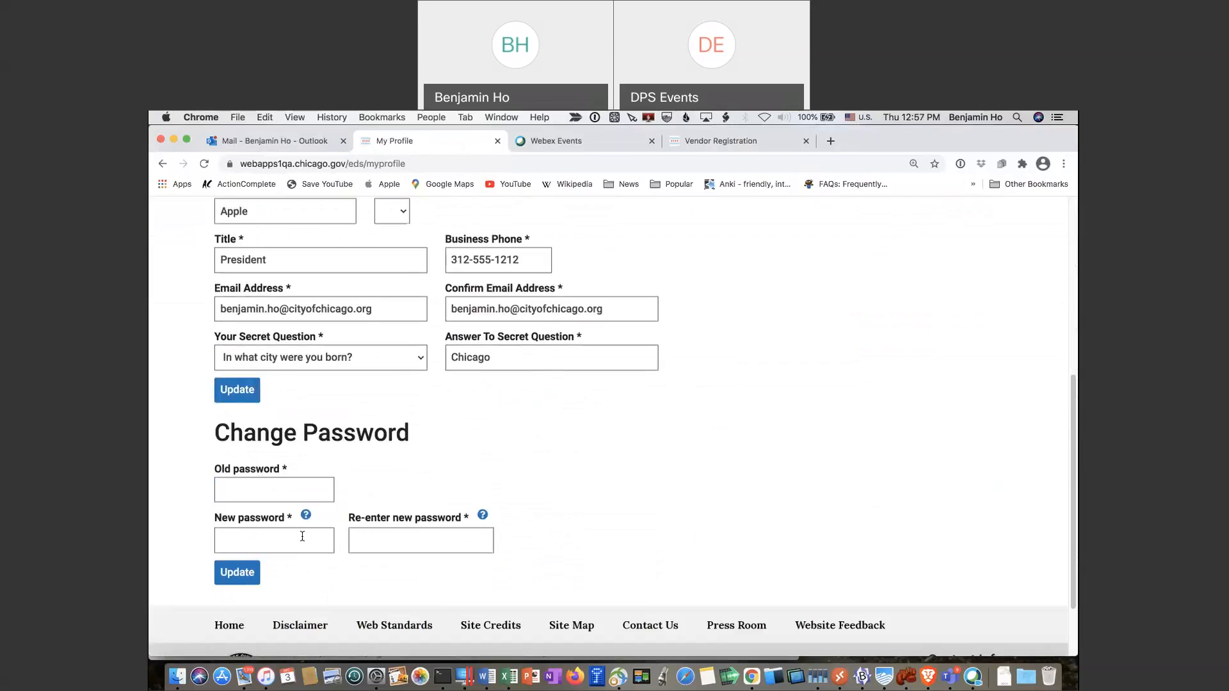
Return up the profile page and show, then dismiss, the COMPANY ADMIN options
scroll(545, 491, "up", 7)
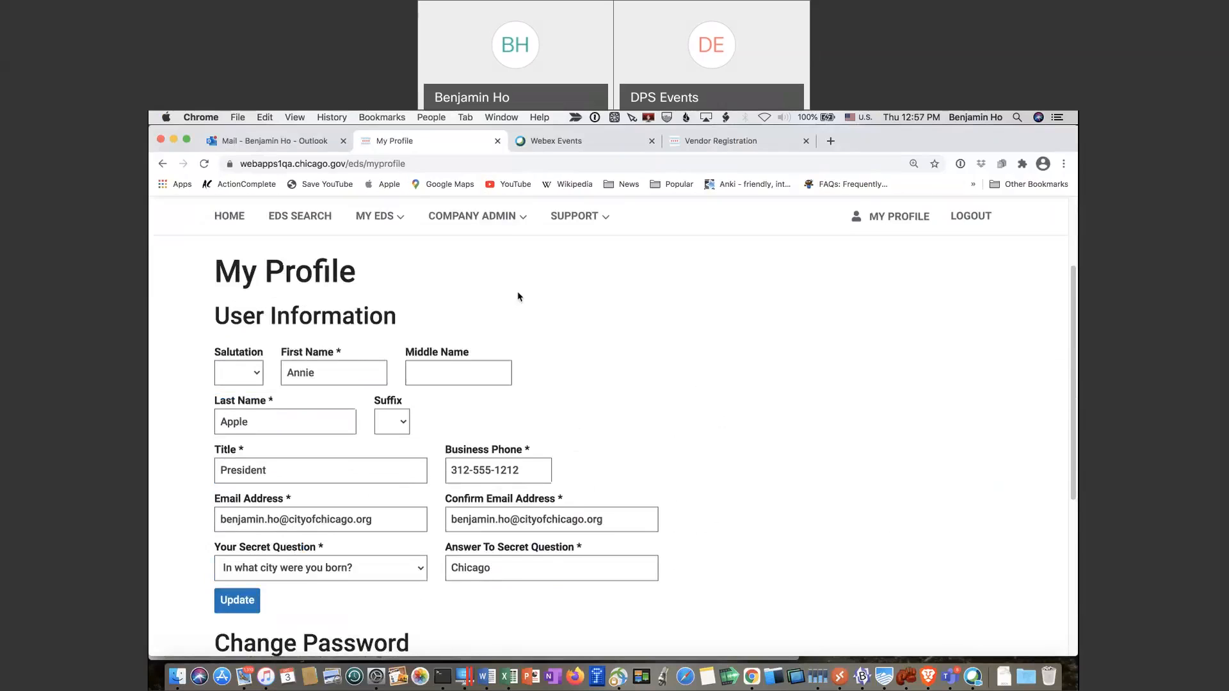
left_click(485, 221)
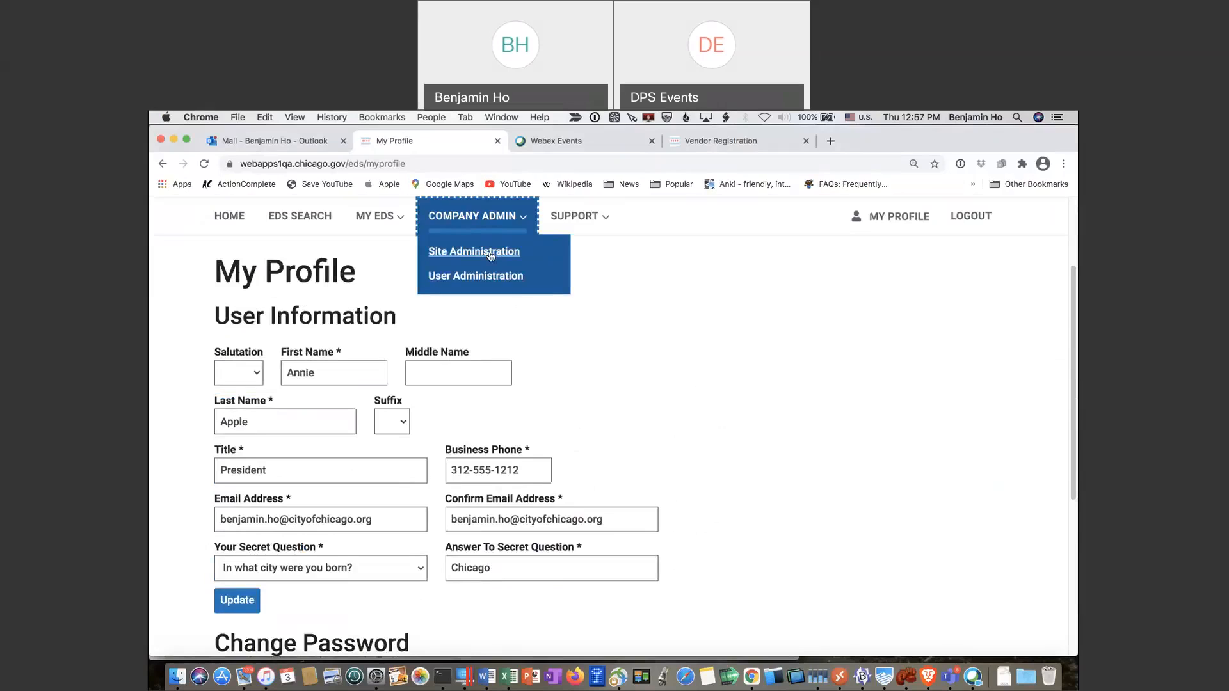
left_click(594, 442)
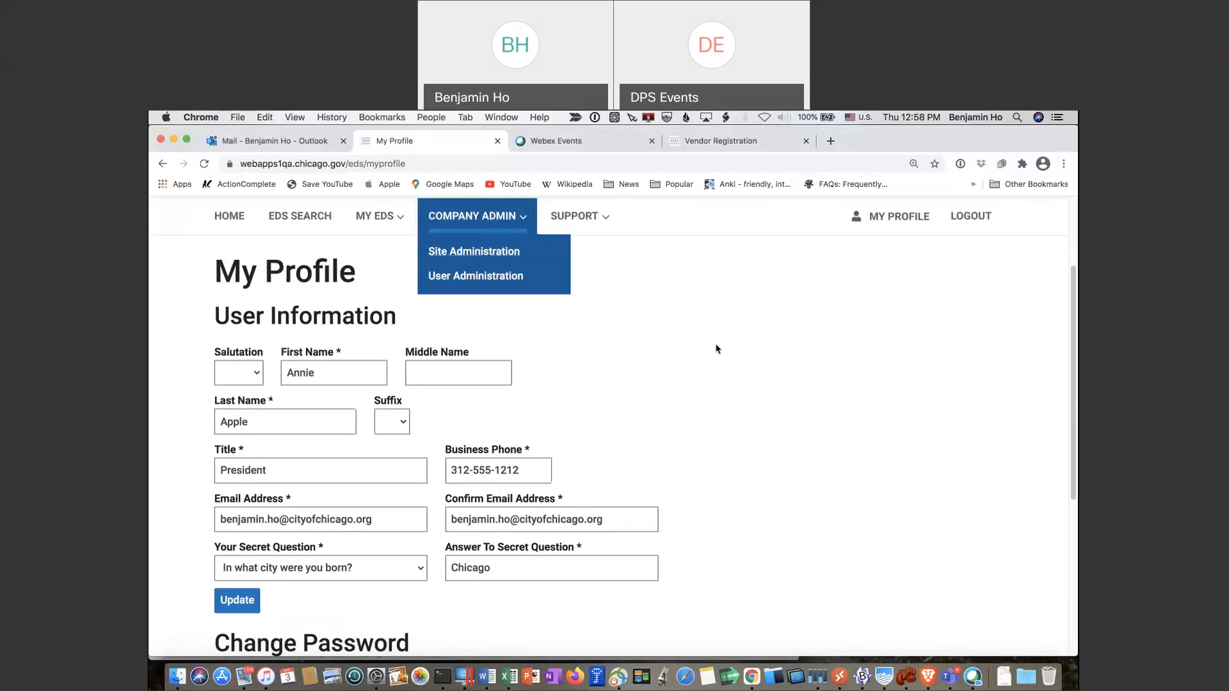
Start a new EDS from the My EDS menu and scroll through the Create New EDS form
left_click(387, 225)
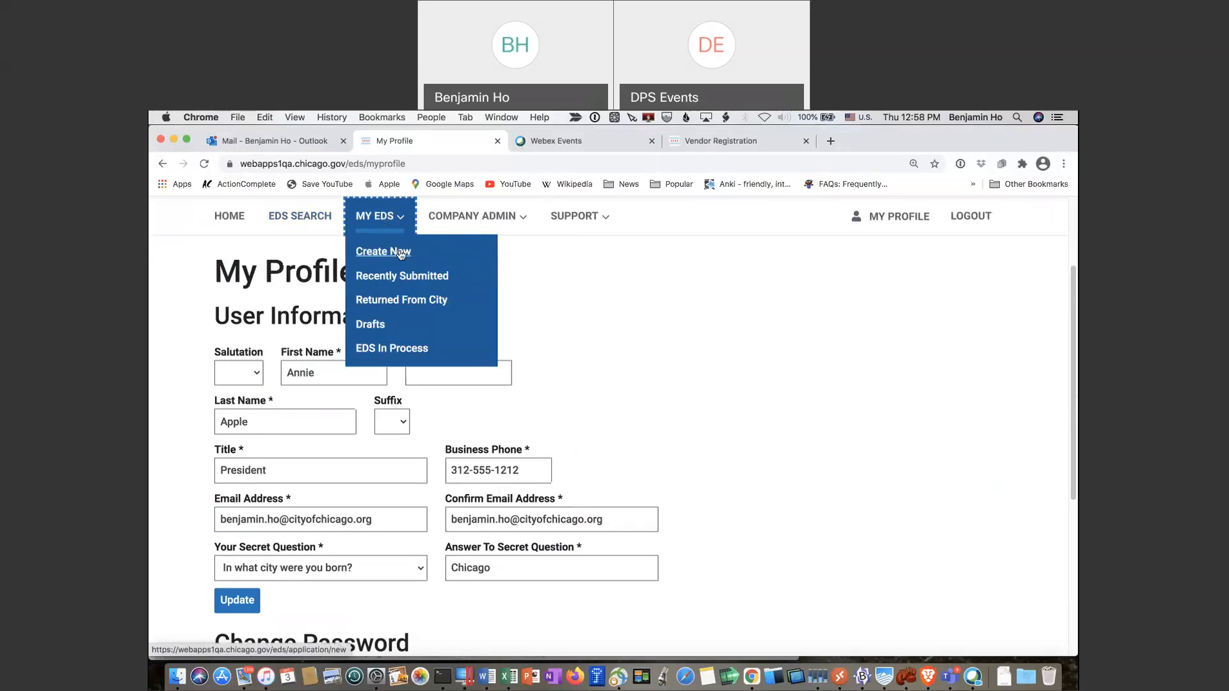
left_click(400, 253)
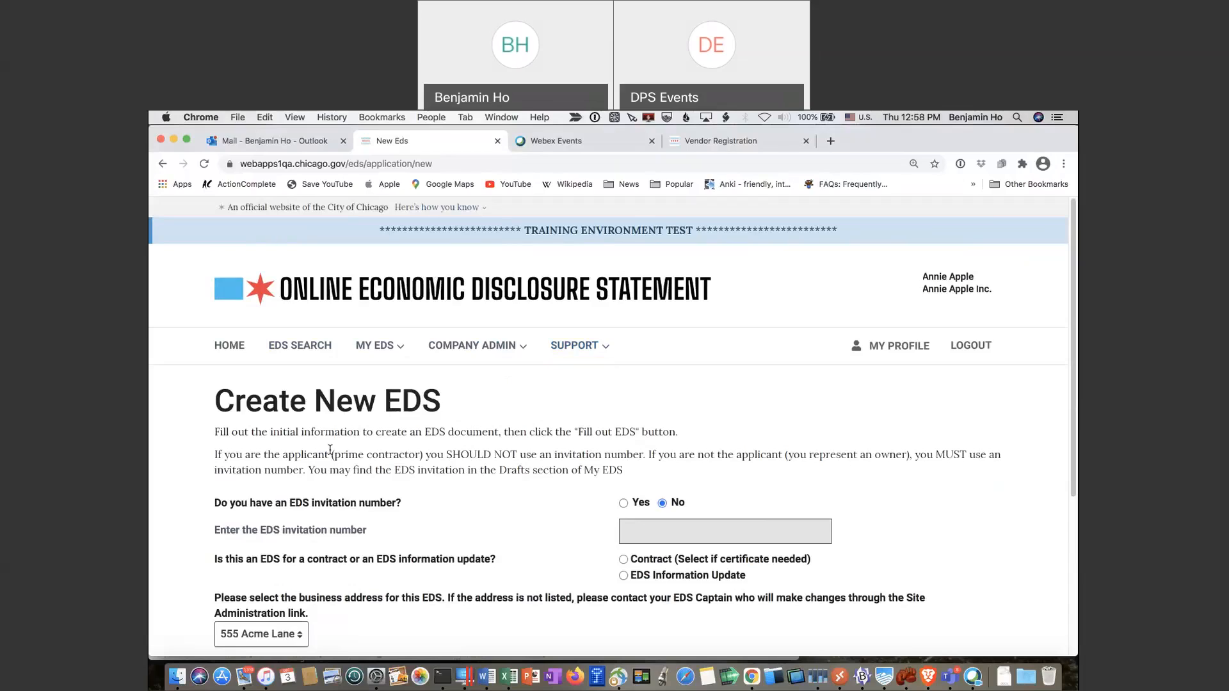
scroll(448, 443, "down", 2)
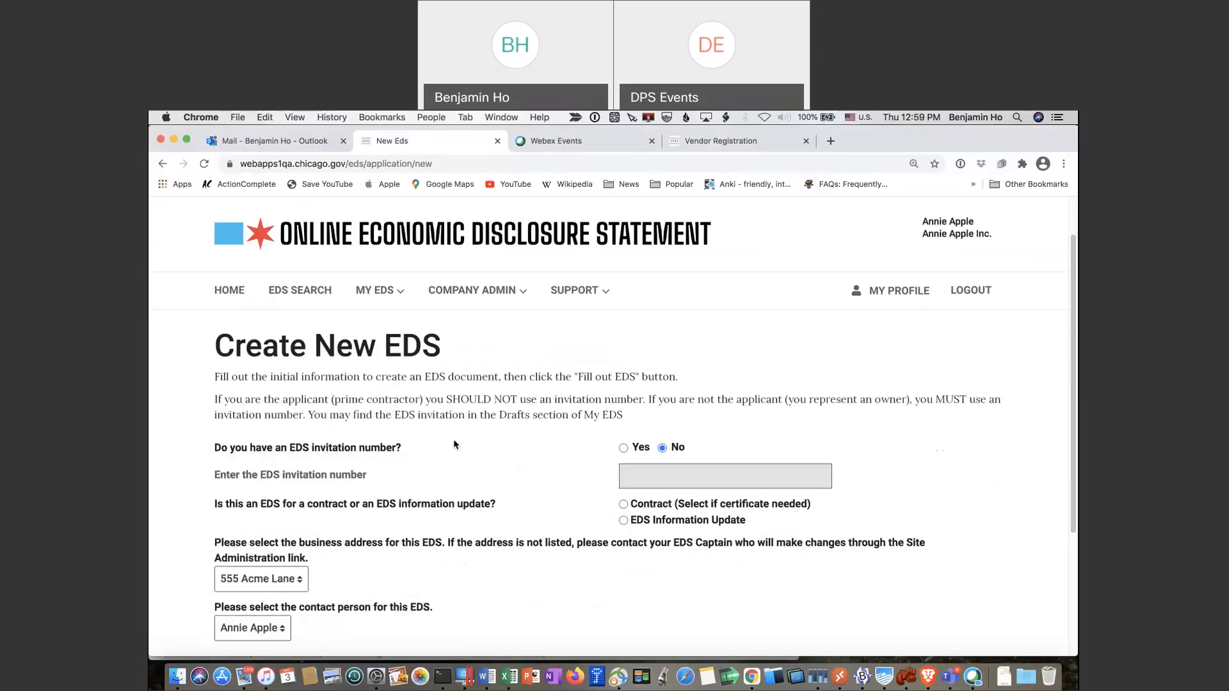
scroll(456, 444, "down", 1)
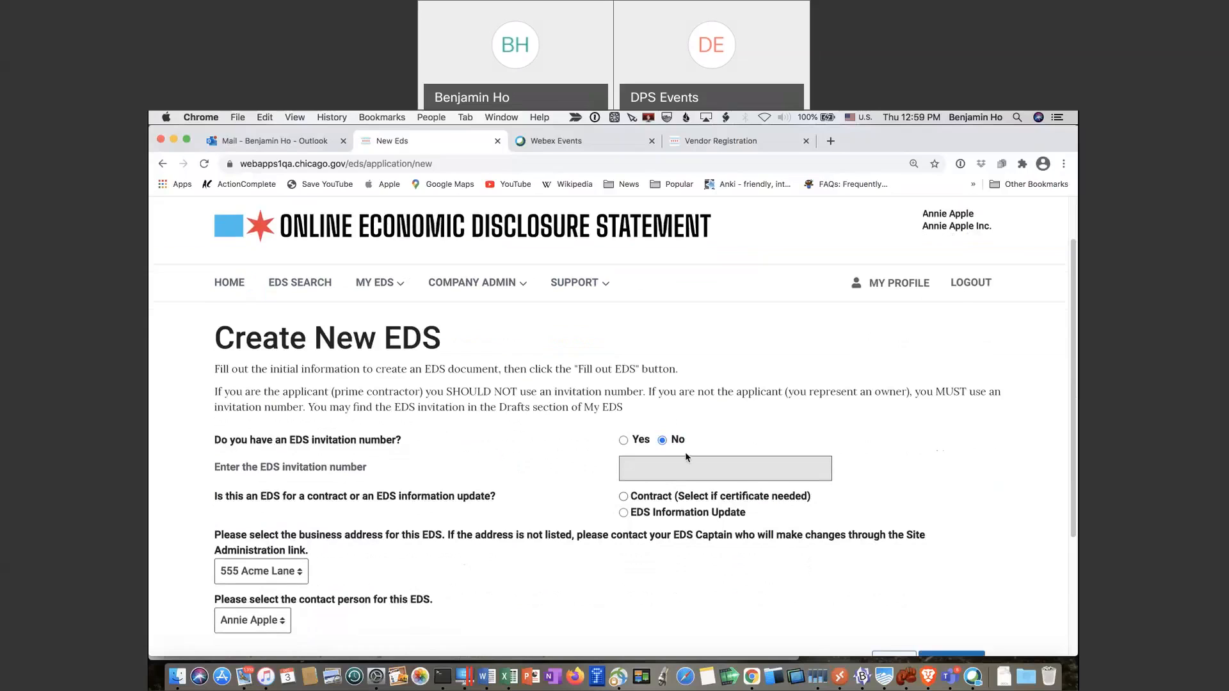
scroll(686, 456, "down", 1)
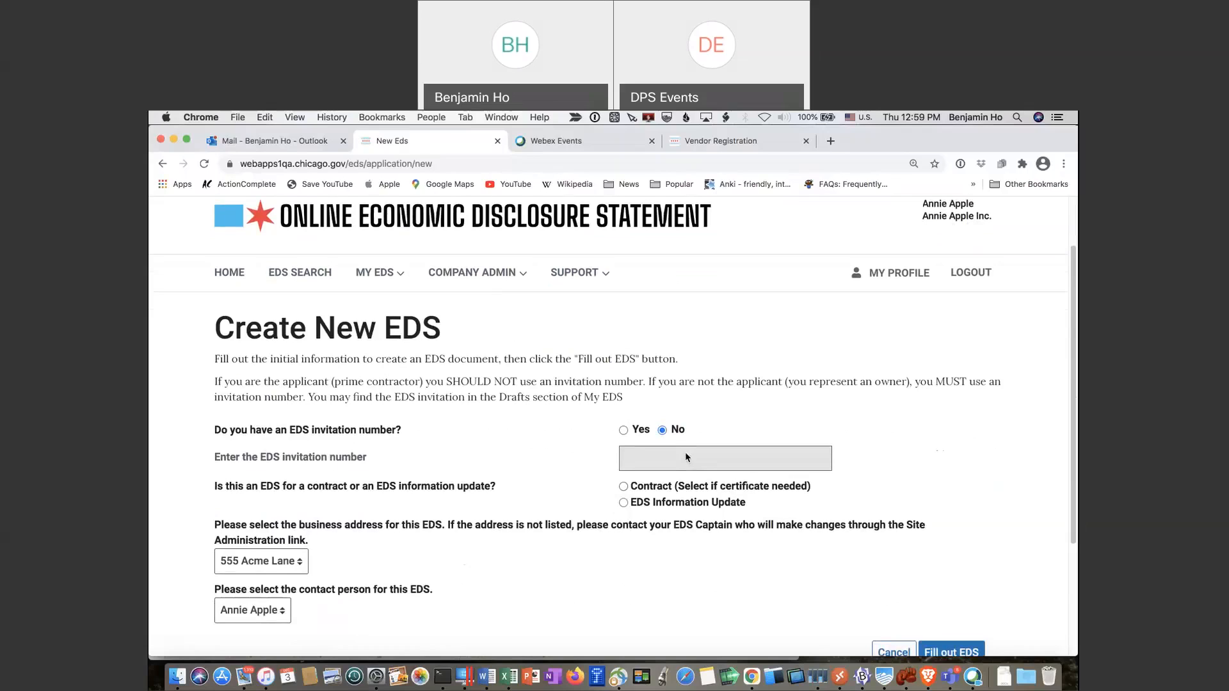
scroll(685, 452, "down", 1)
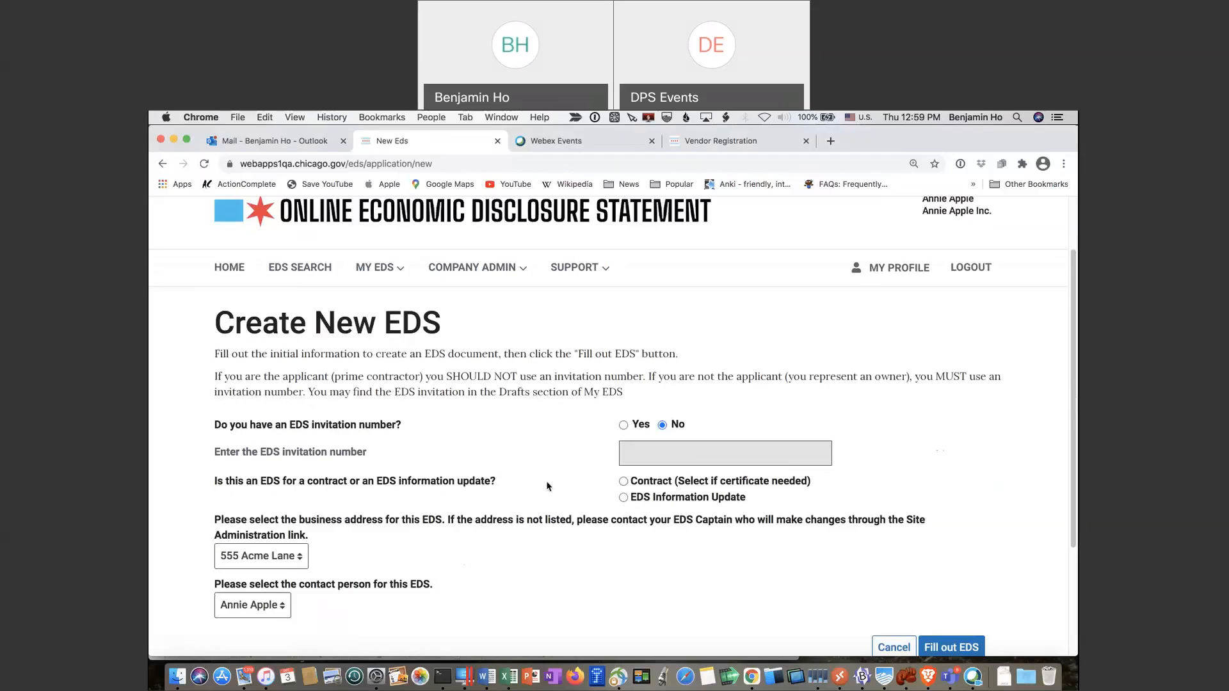
Mark it a Contract EDS at 555 Acme Lane, choose the contact person, and create it
left_click(623, 481)
scroll(677, 512, "down", 2)
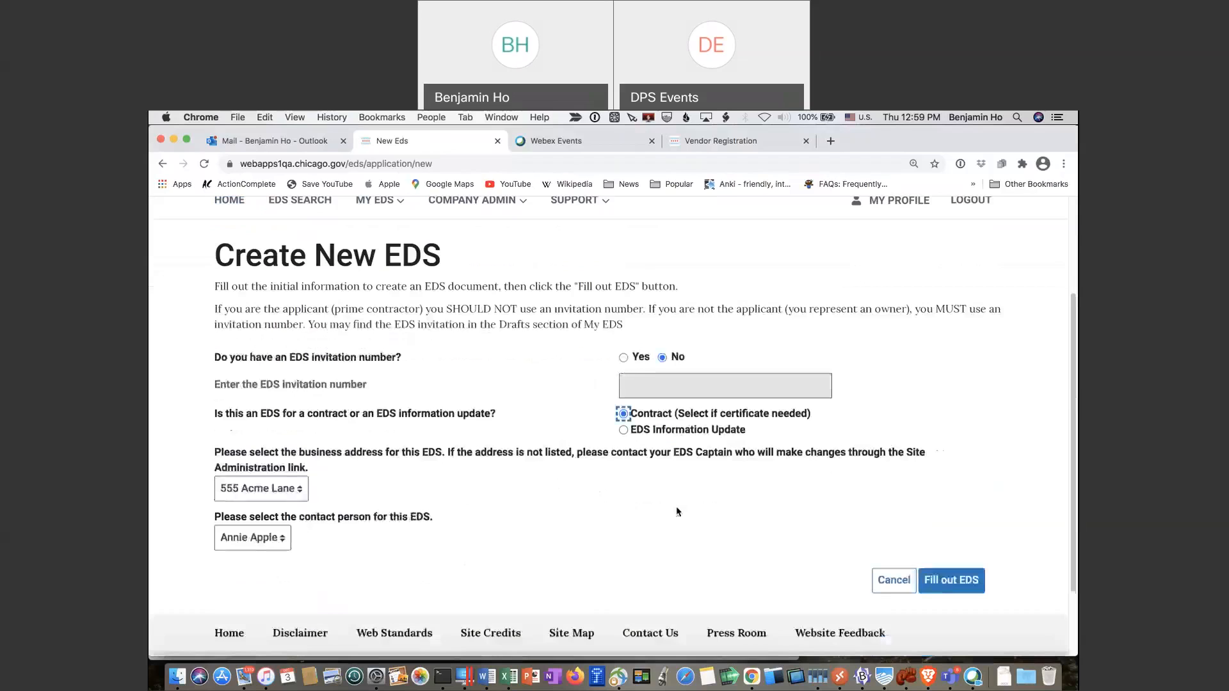
left_click(297, 491)
left_click(297, 492)
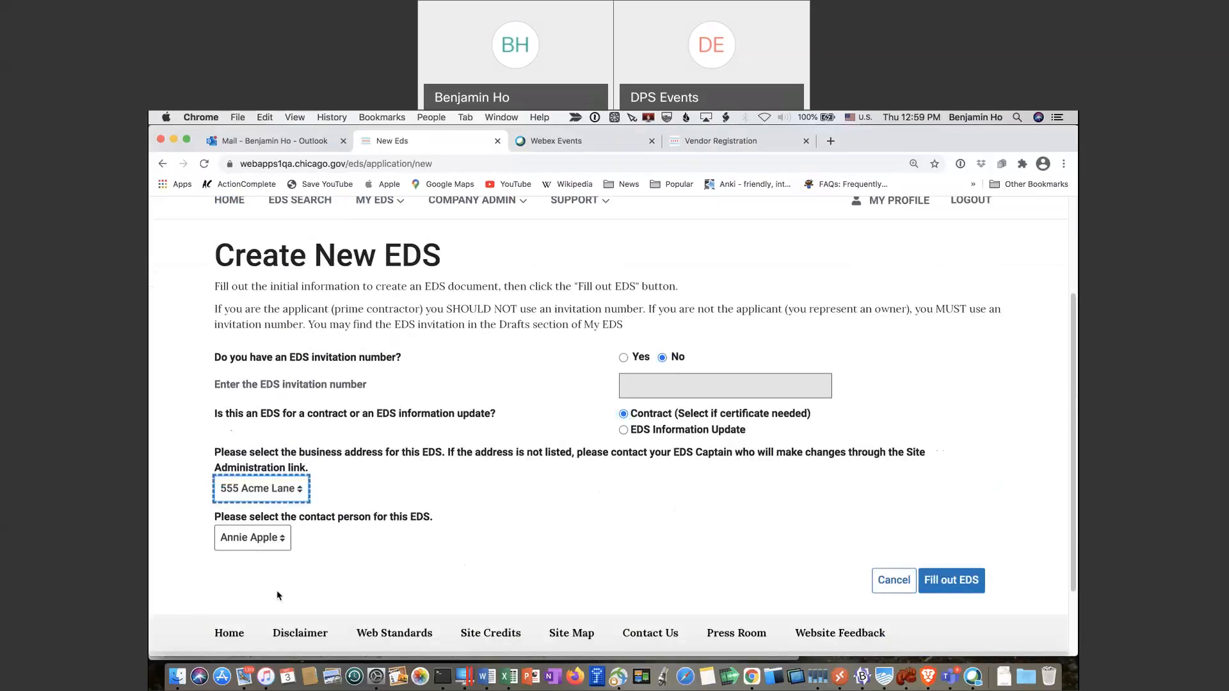
left_click(285, 541)
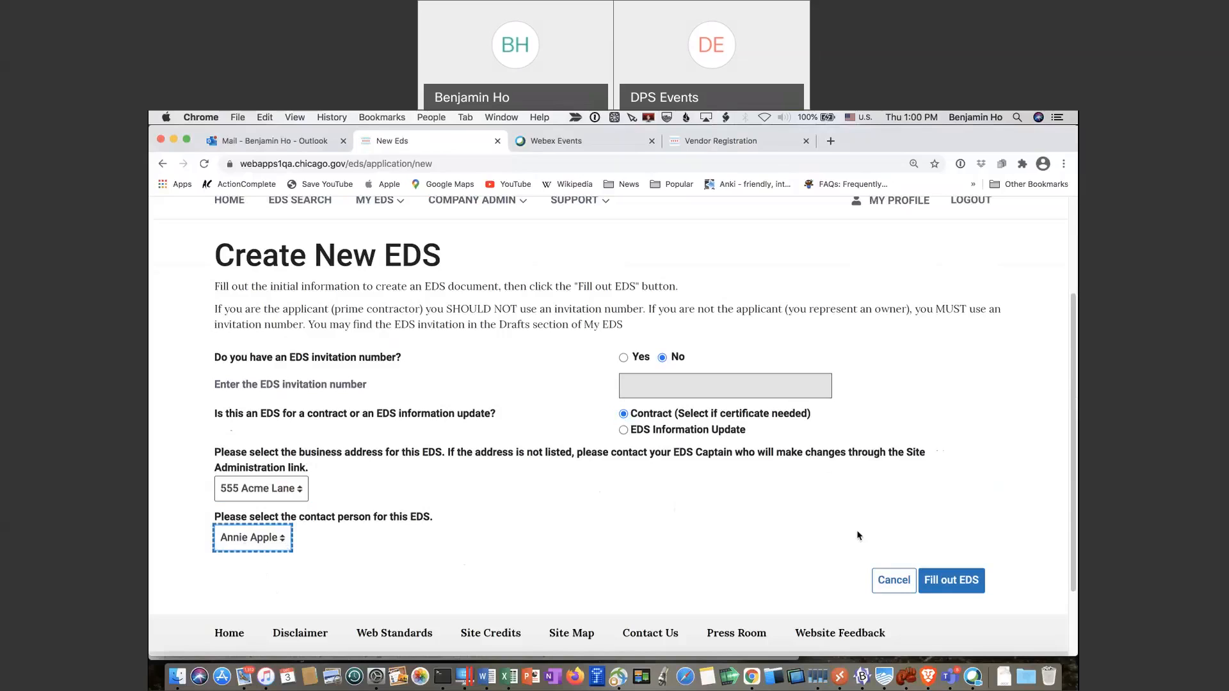
left_click(954, 586)
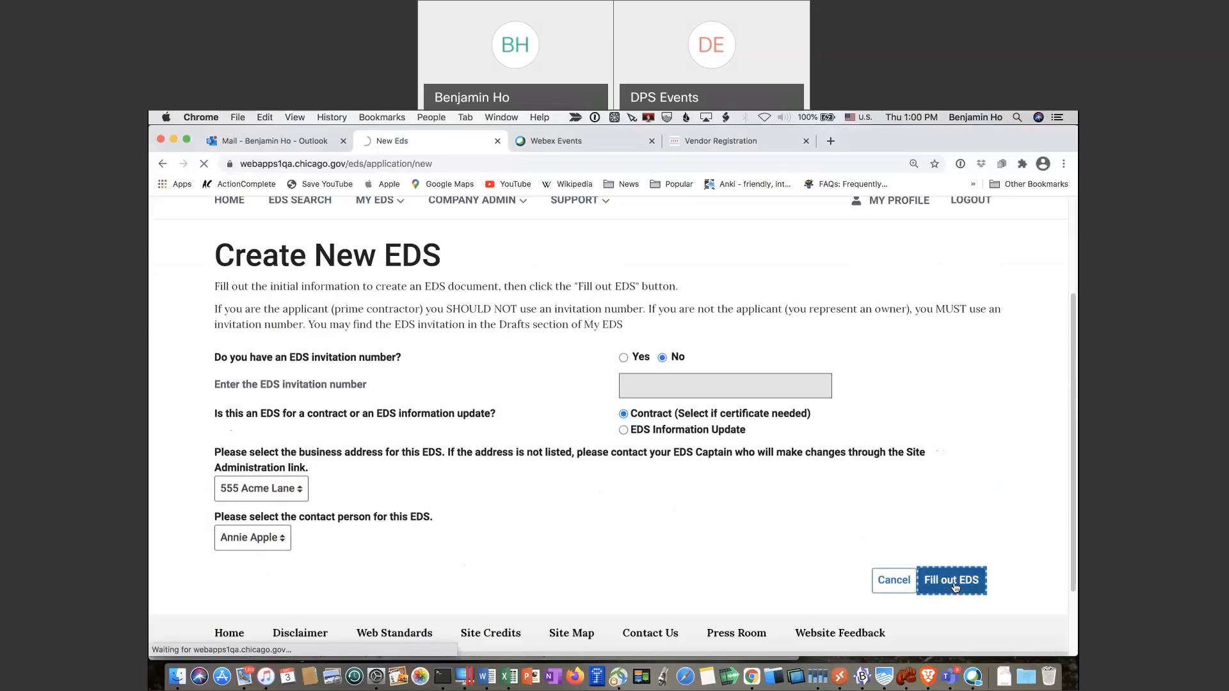
Check EDS 23034's prefilled General Information Page 1 fields and continue to Page 2
scroll(656, 561, "down", 1)
scroll(657, 561, "down", 1)
scroll(656, 562, "down", 1)
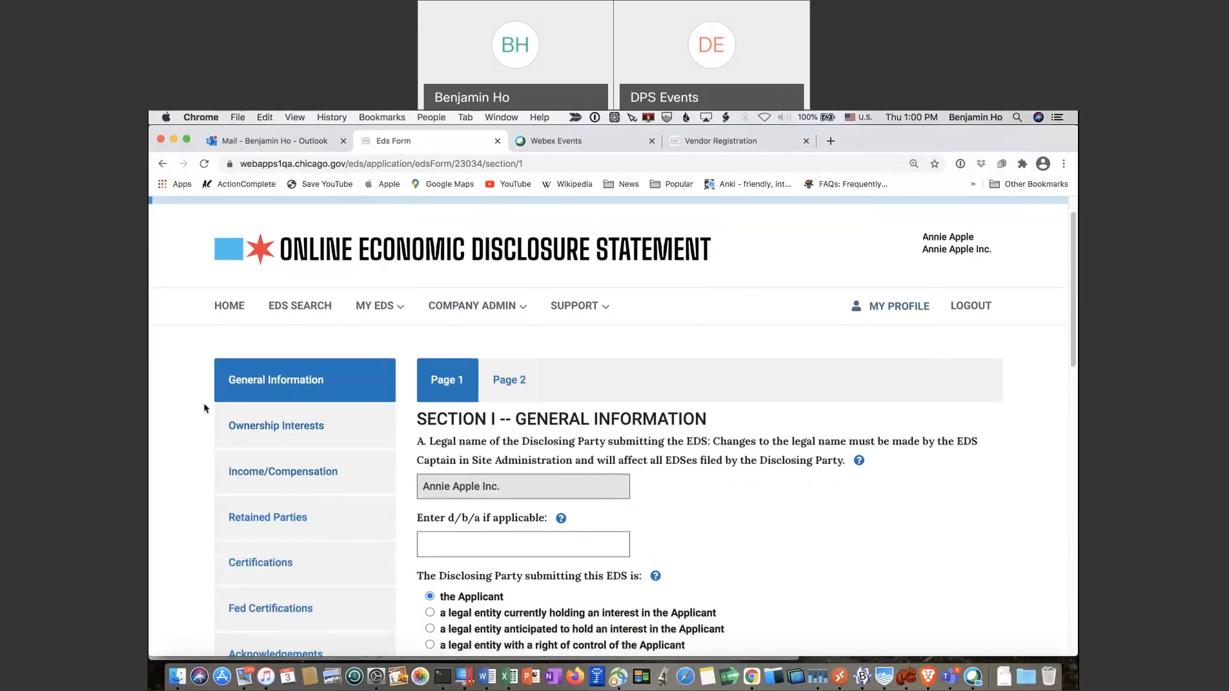
scroll(299, 384, "down", 1)
scroll(299, 384, "down", 4)
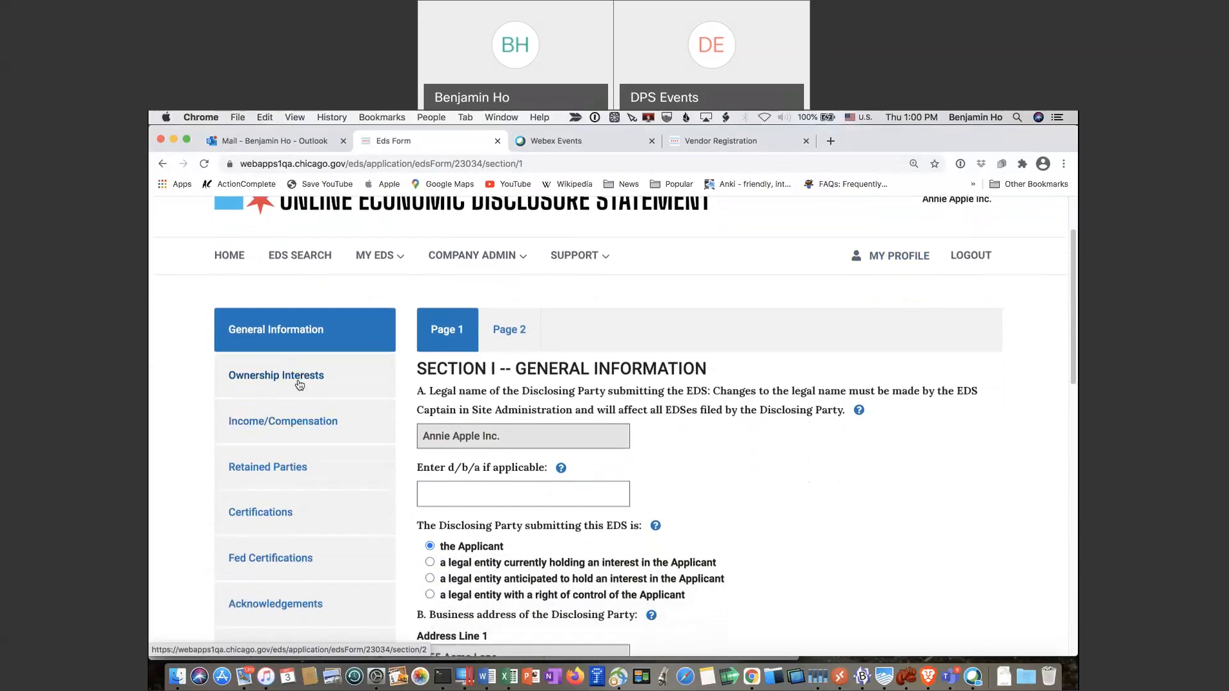
scroll(299, 384, "down", 8)
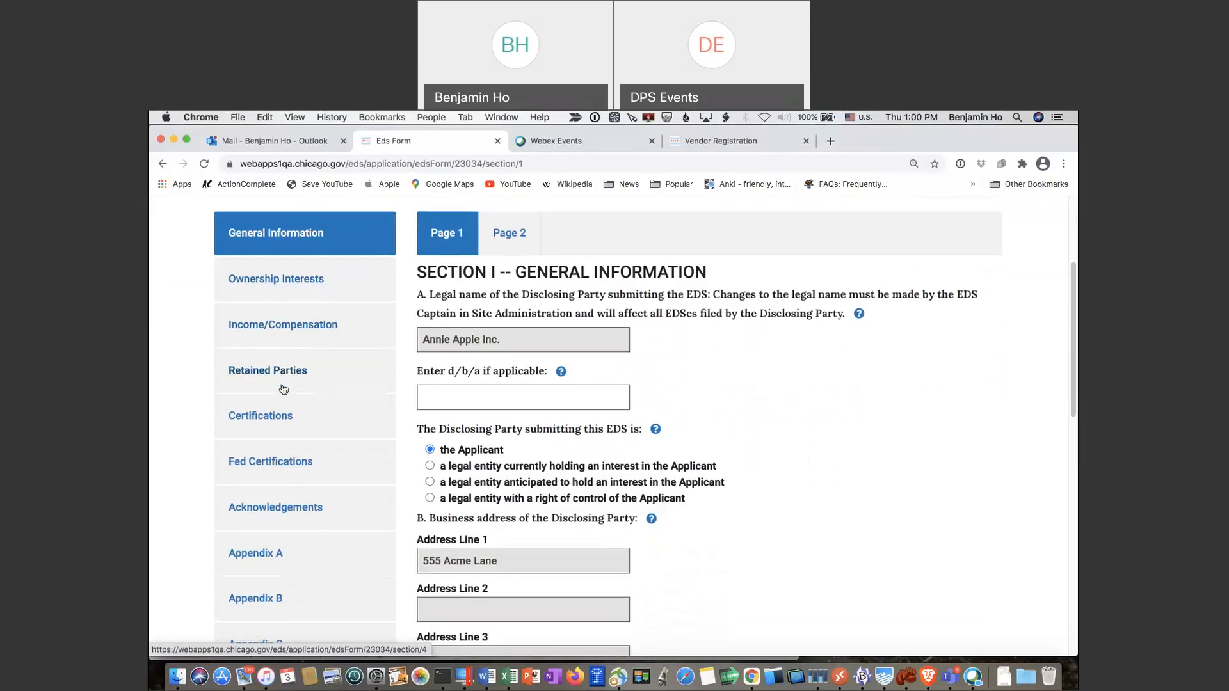
scroll(283, 389, "down", 8)
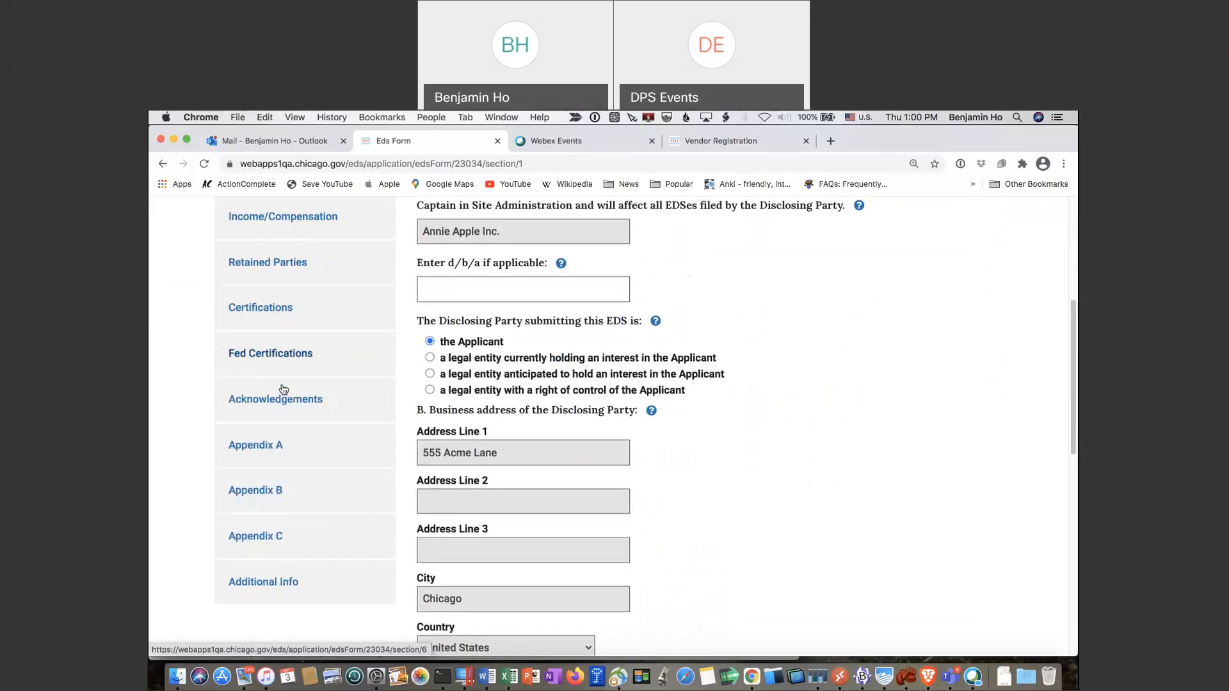
scroll(282, 409, "up", 10)
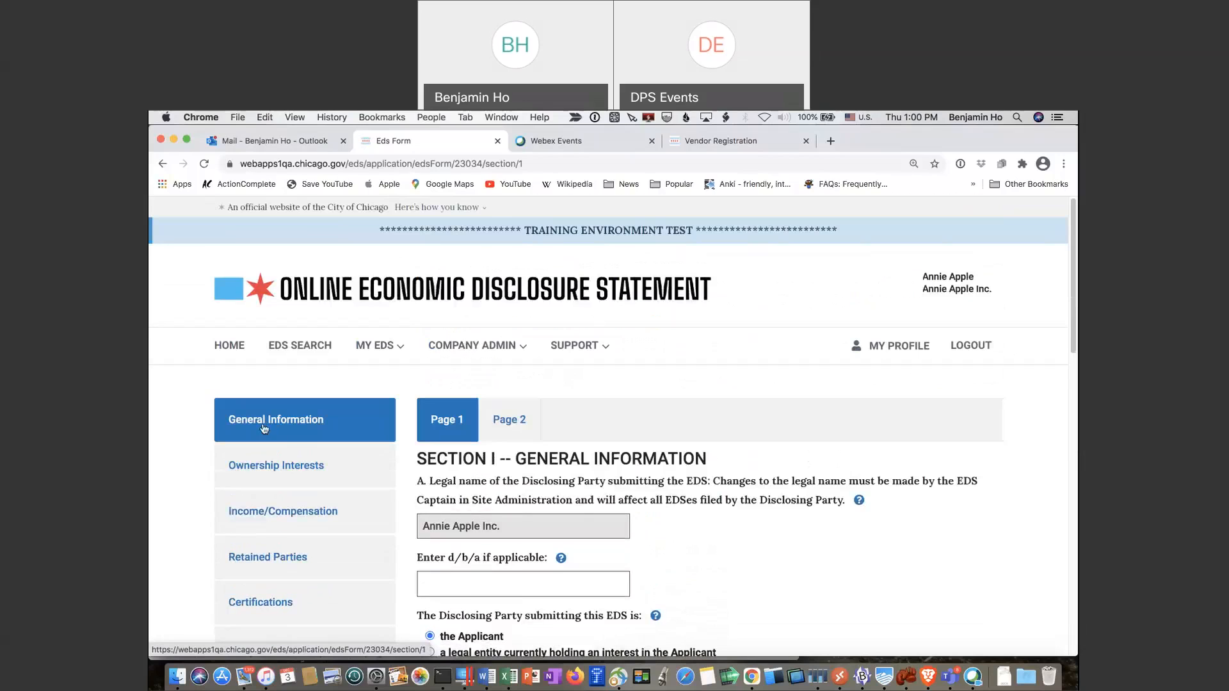
scroll(286, 440, "down", 1)
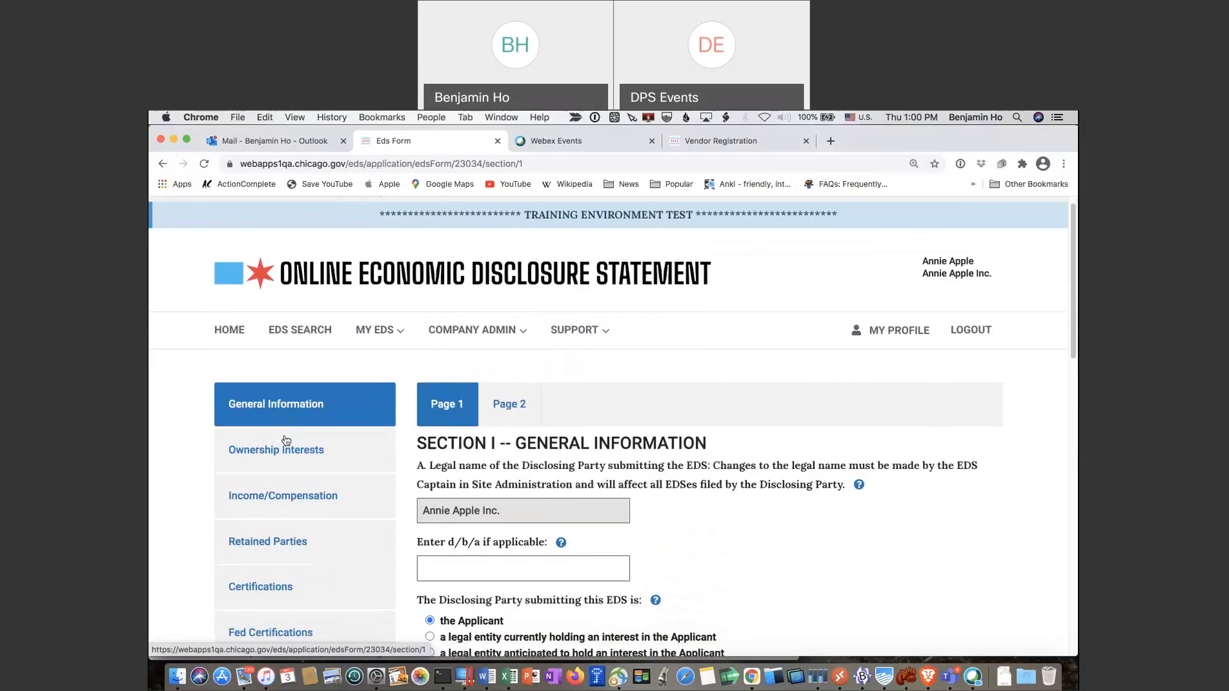
scroll(286, 441, "down", 3)
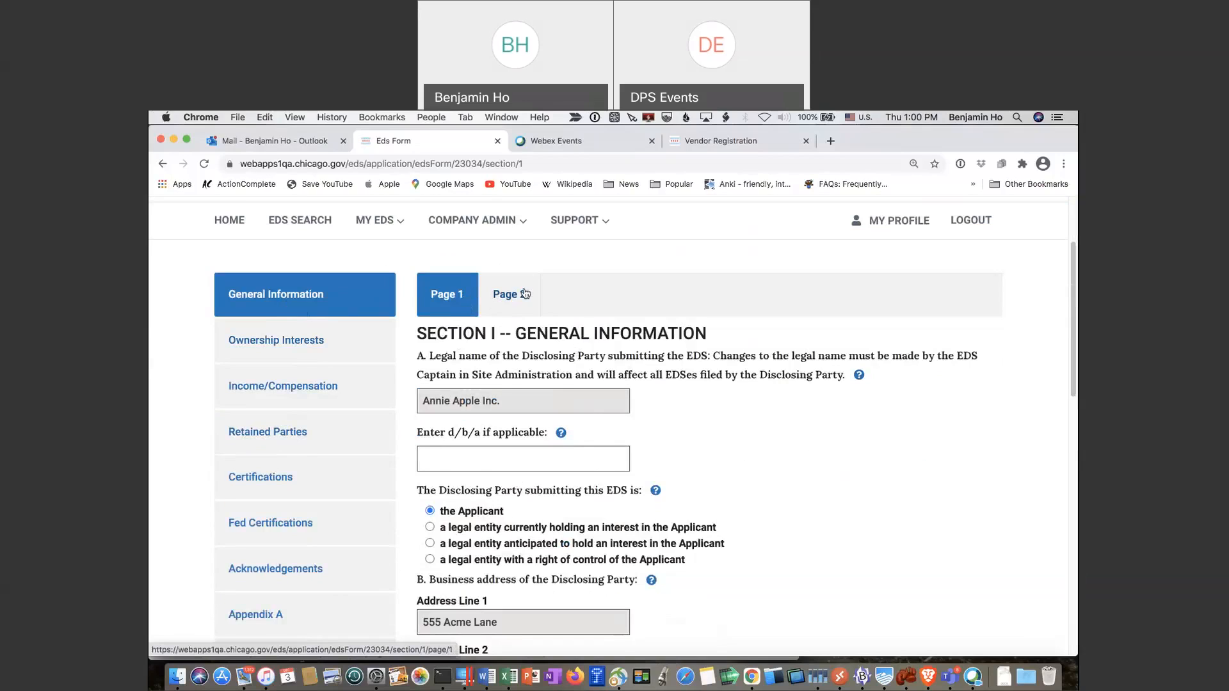
scroll(556, 339, "down", 1)
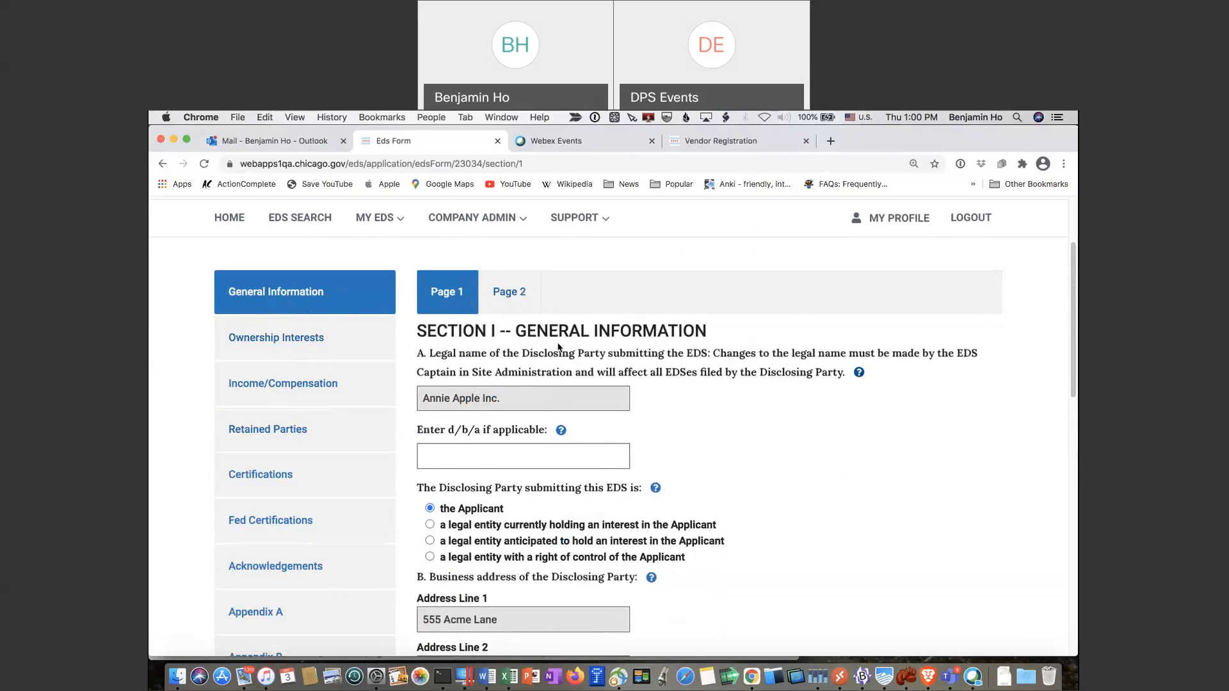
scroll(558, 347, "down", 3)
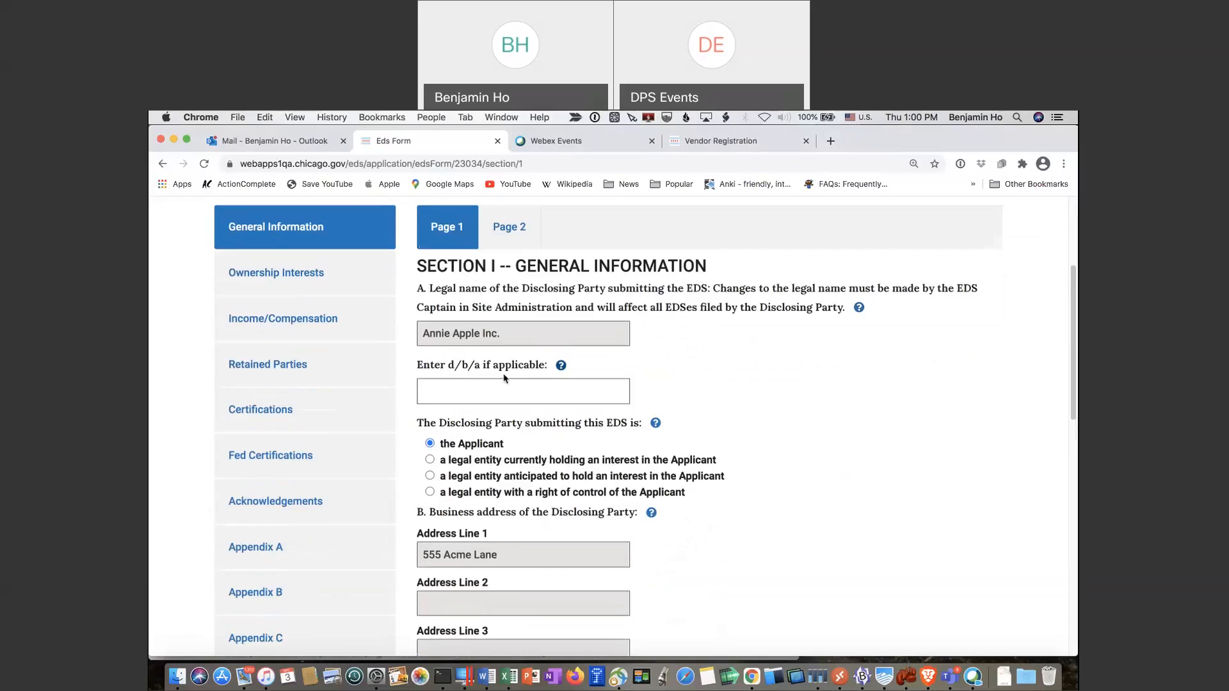
scroll(503, 378, "down", 3)
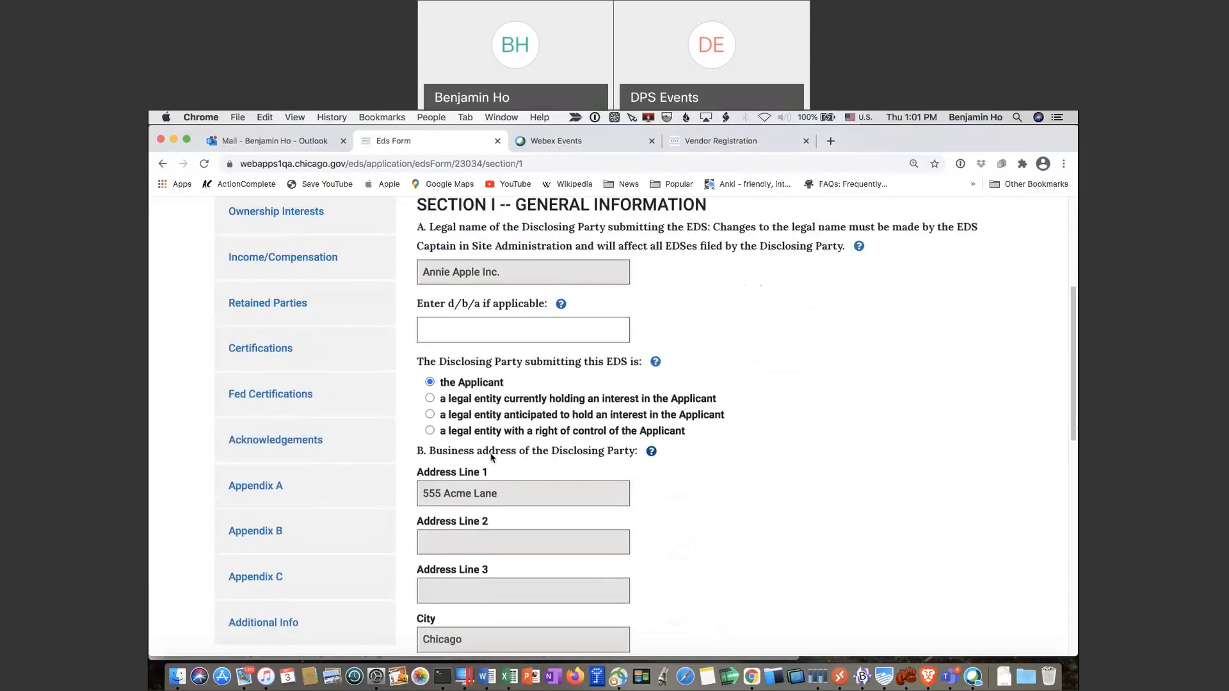
scroll(512, 493, "down", 1)
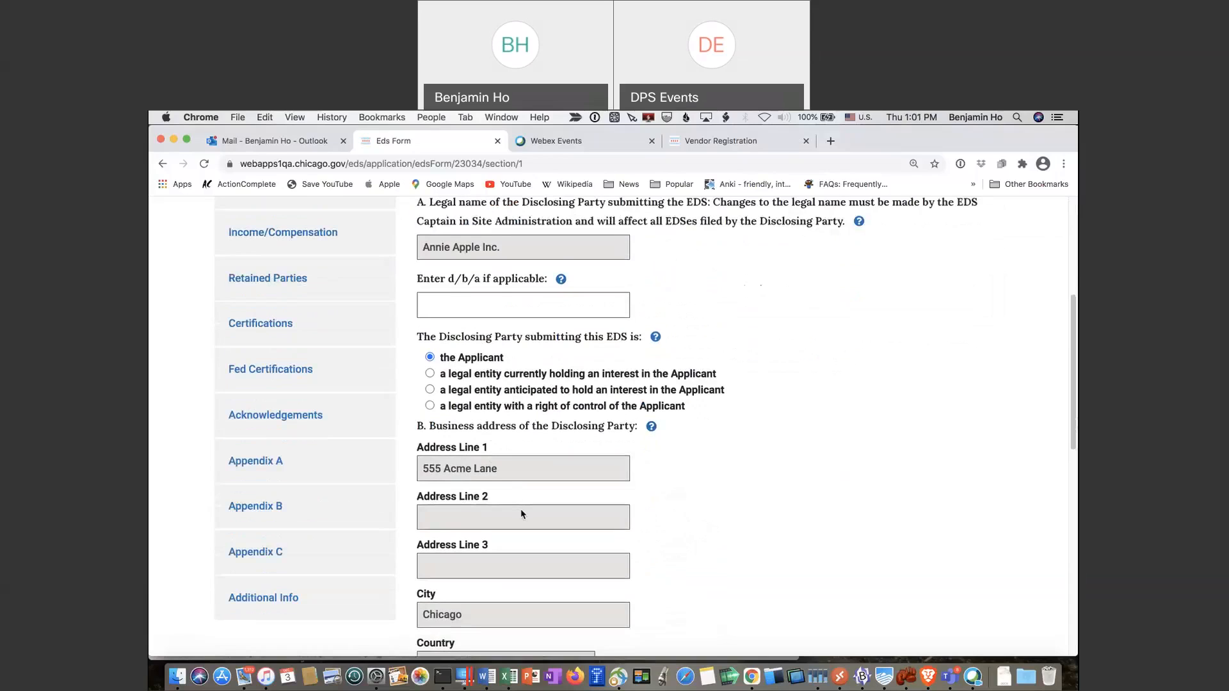
scroll(521, 513, "down", 3)
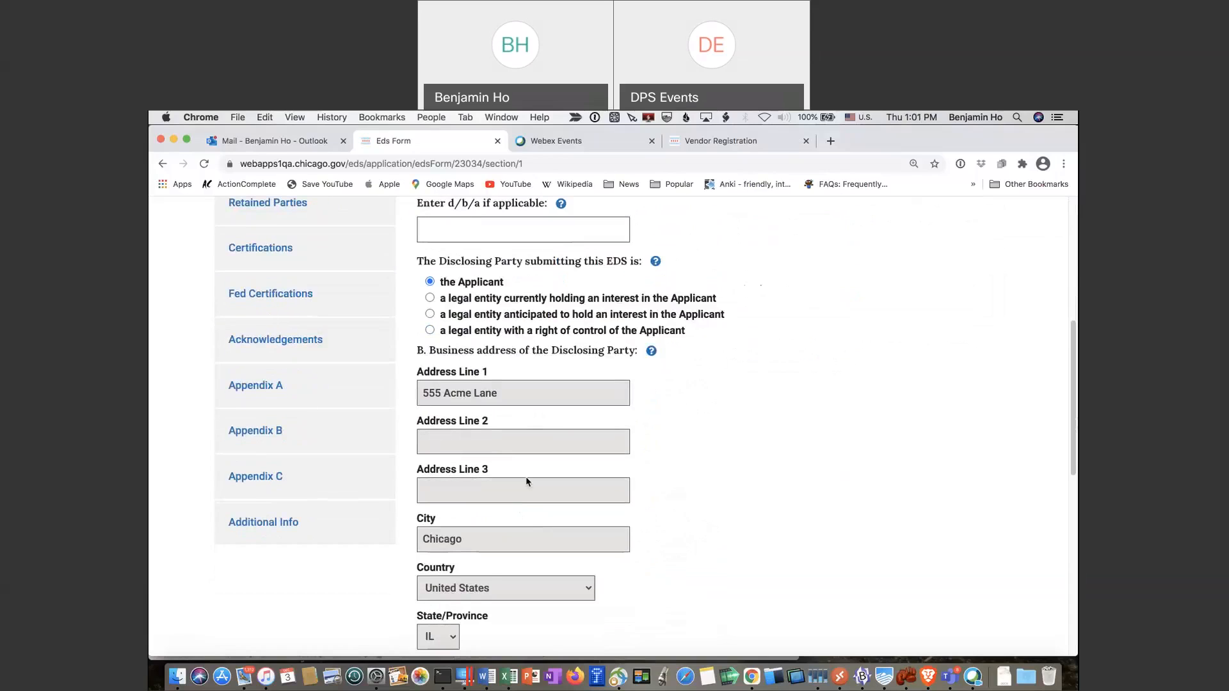
scroll(526, 481, "down", 10)
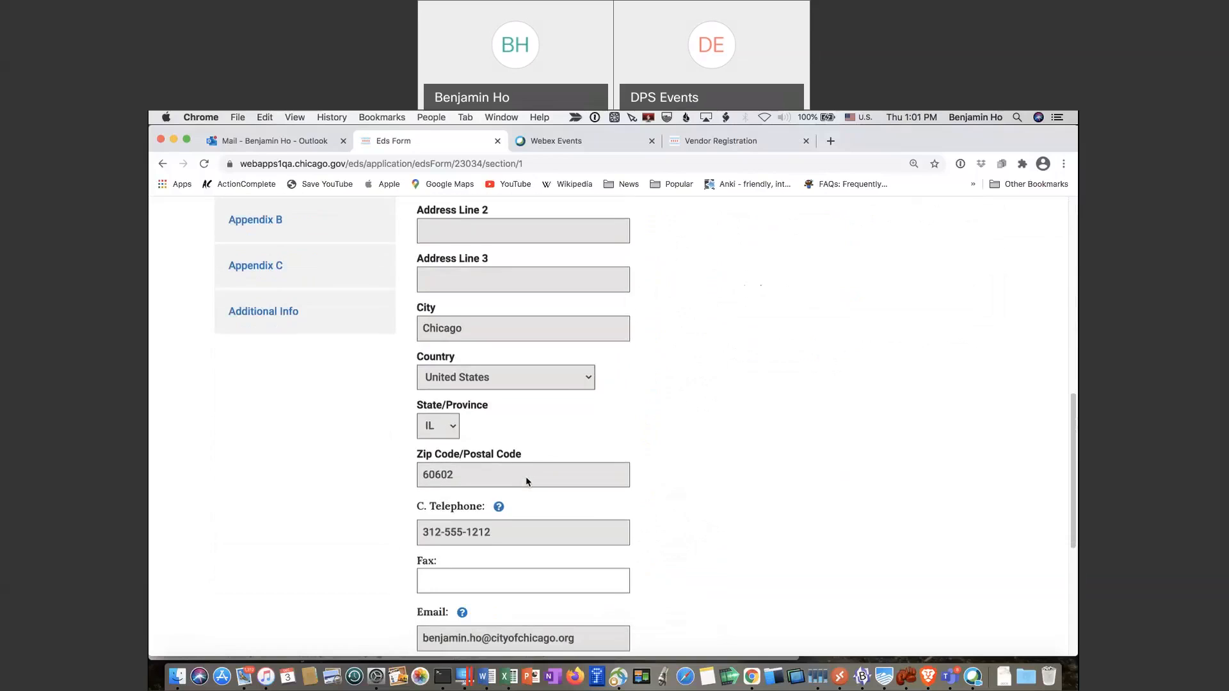
scroll(527, 482, "down", 6)
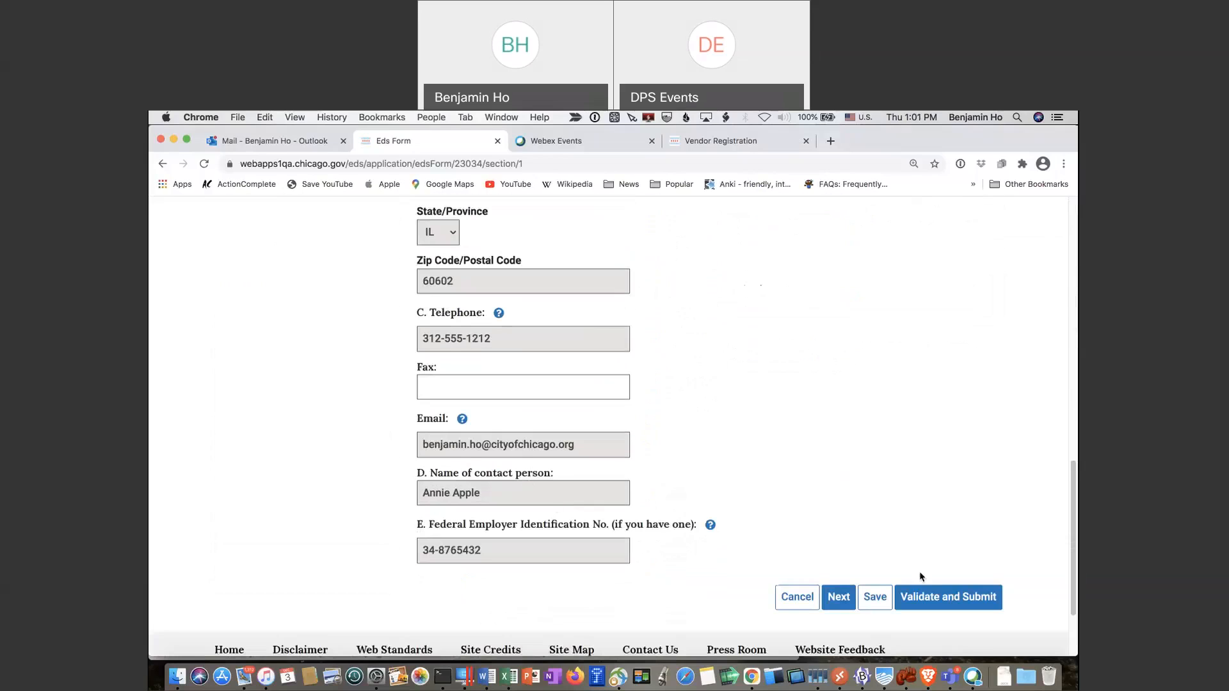
left_click(846, 604)
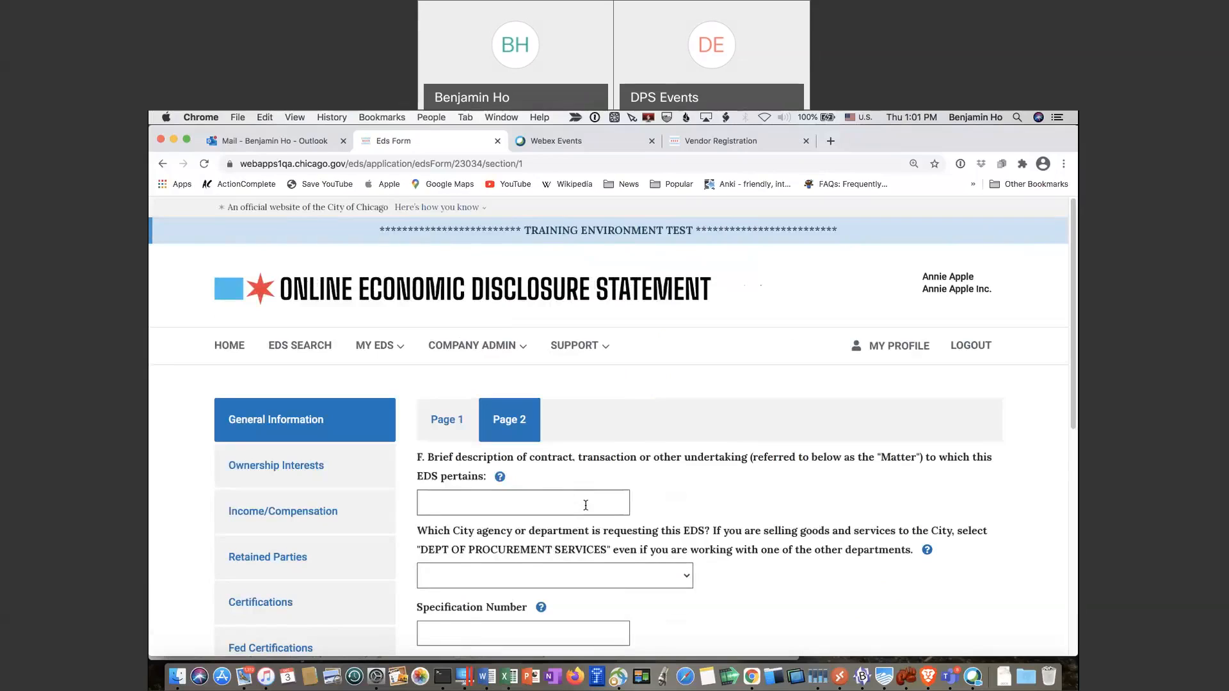
Describe the matter as 'Test Emergency' with DEPT OF PROCUREMENT SERVICES as requesting department
left_click(587, 500)
type("T")
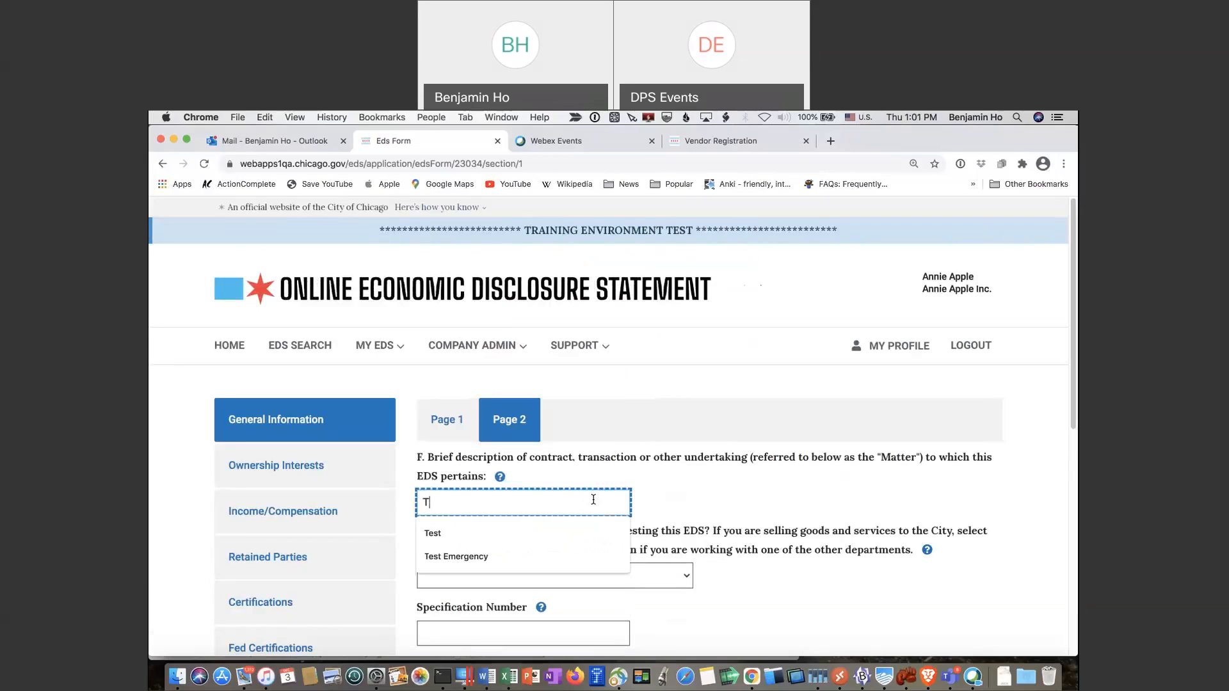
type("est Emergency")
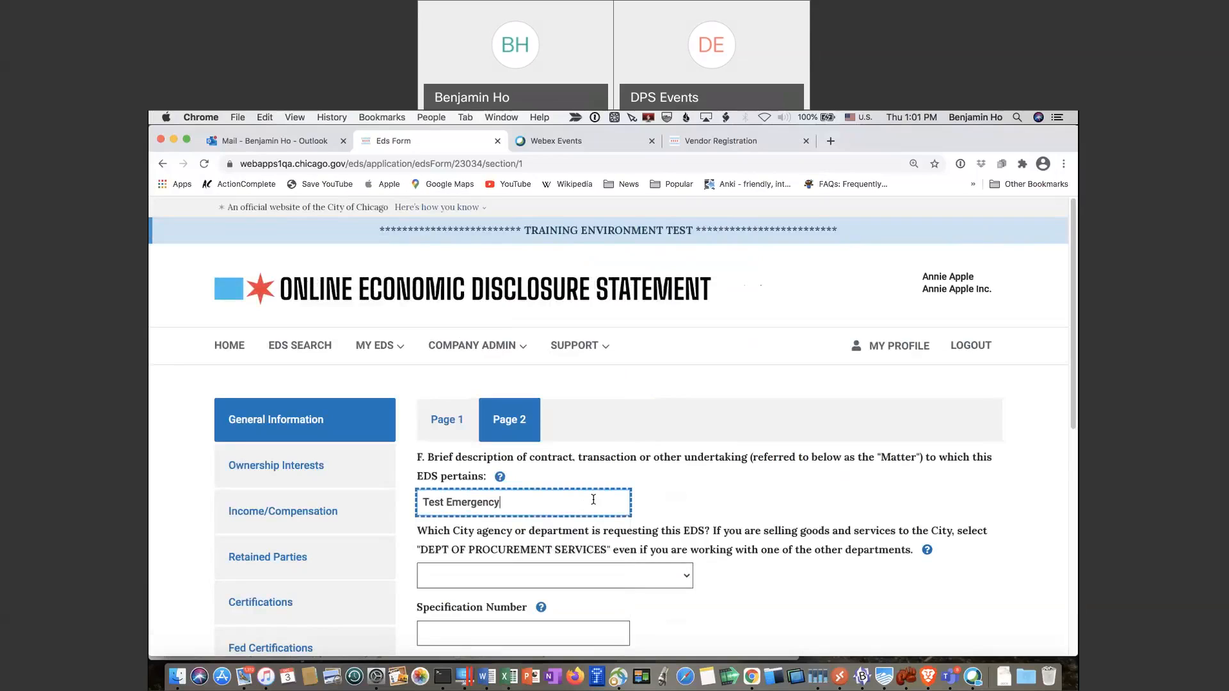
key("Tab")
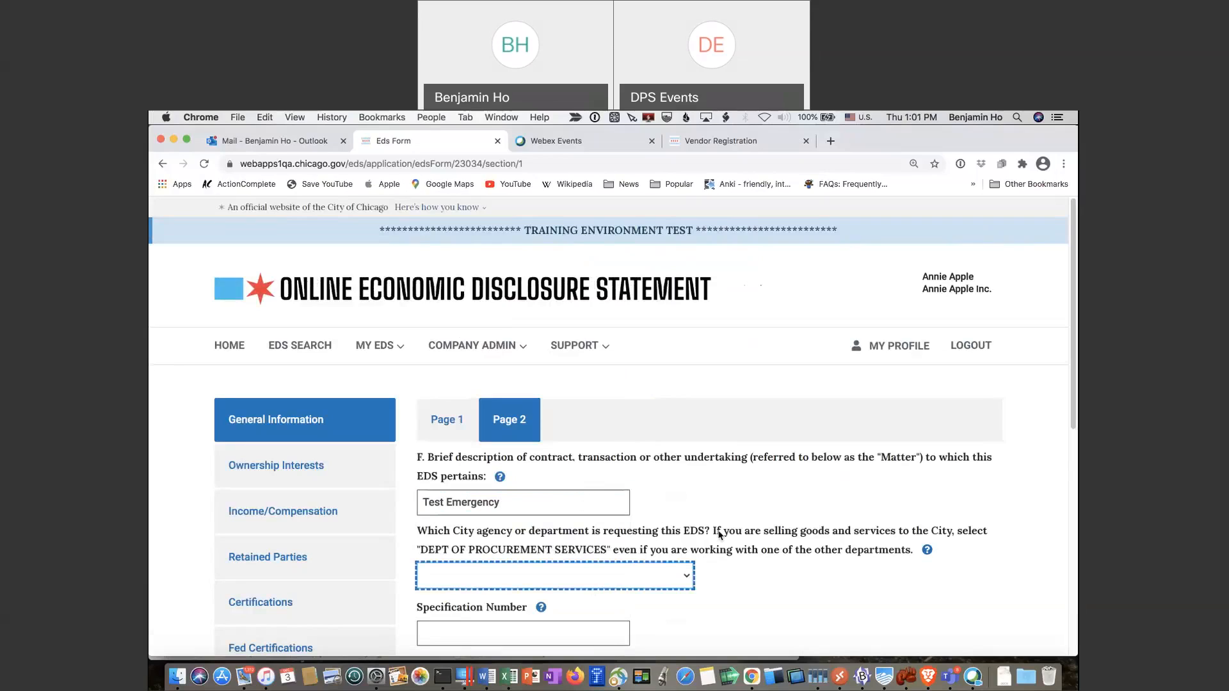
left_click(692, 573)
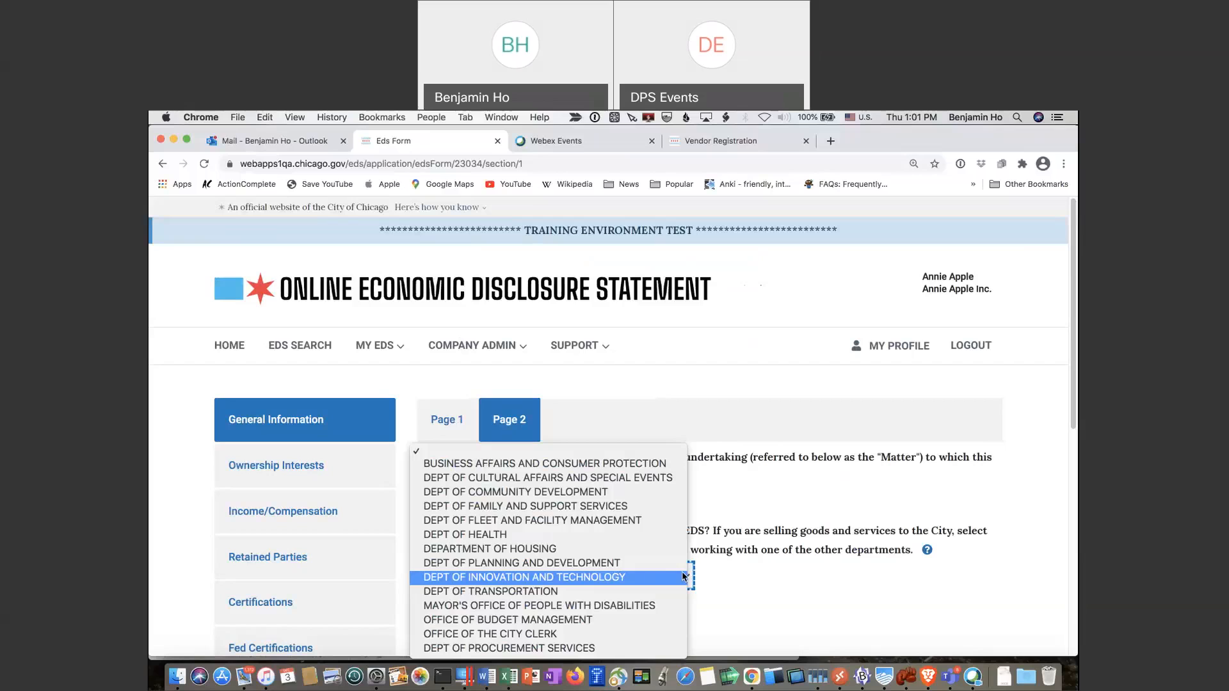
left_click(576, 647)
scroll(758, 543, "down", 7)
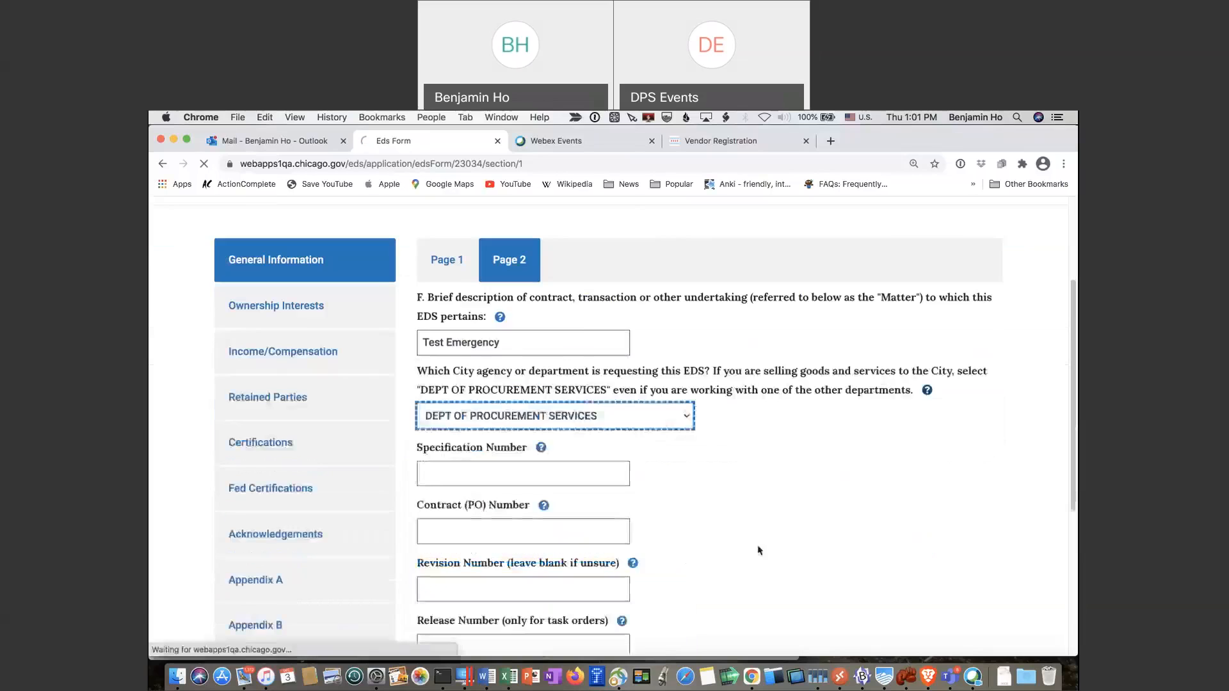
scroll(512, 512, "down", 1)
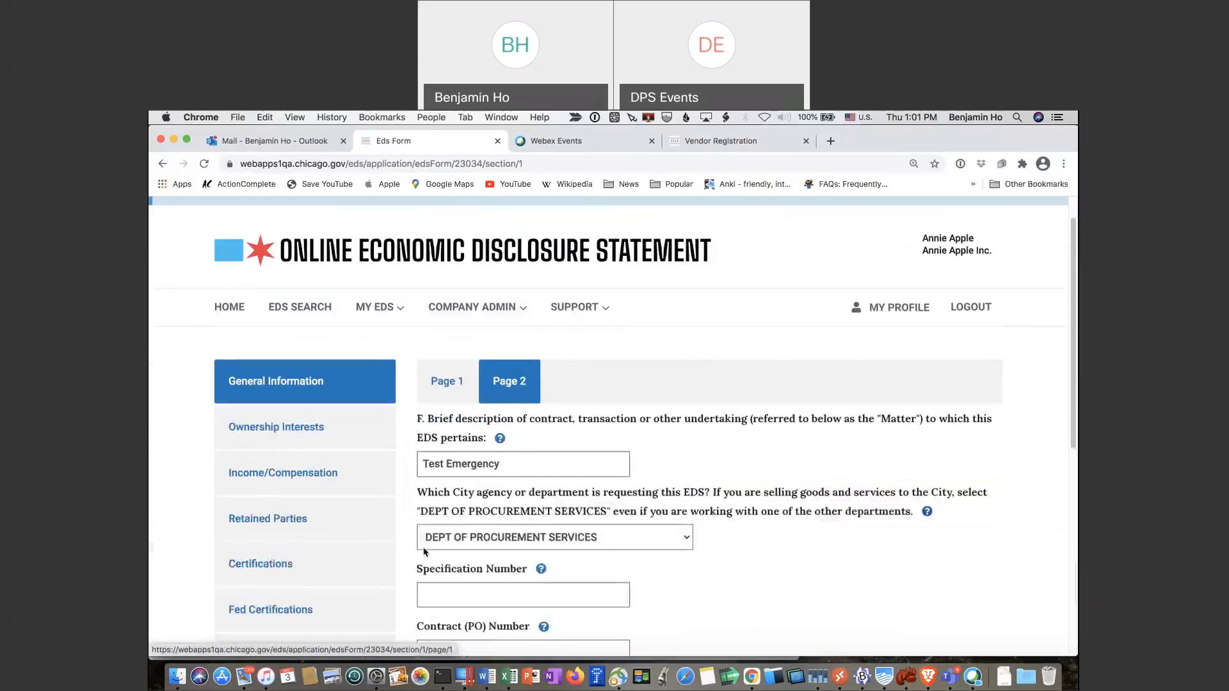
Enter specification number 34567, read its help note, and continue to Ownership Interests
left_click(444, 589)
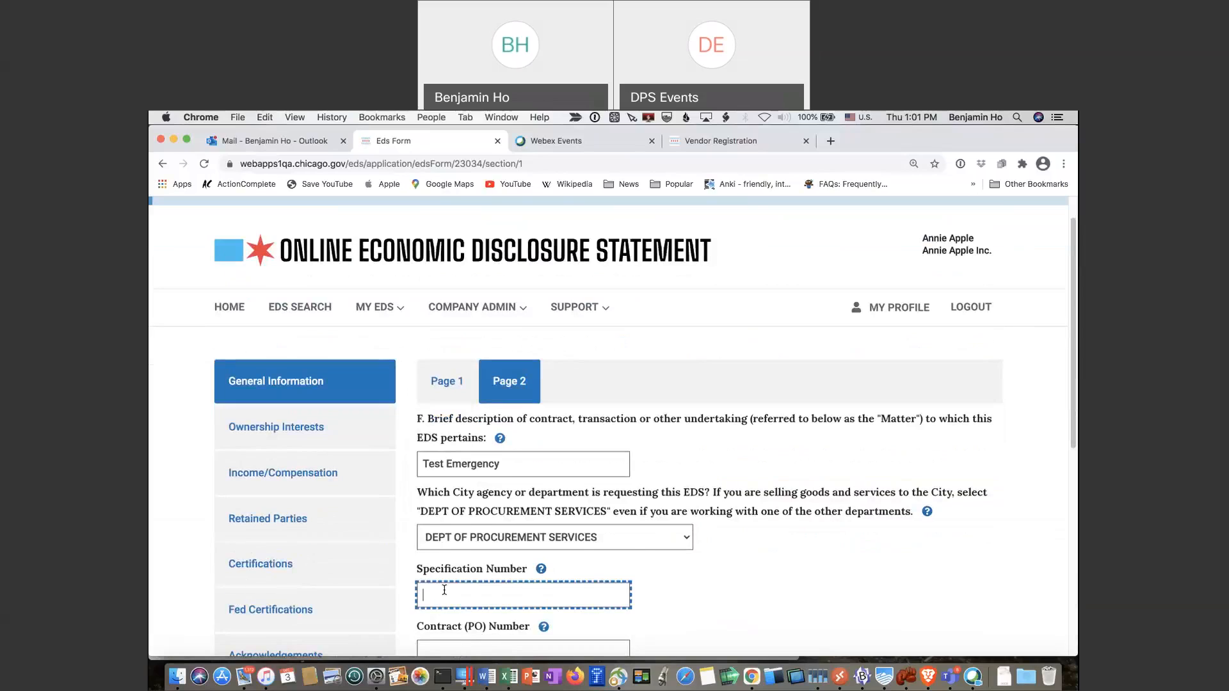
type("34567")
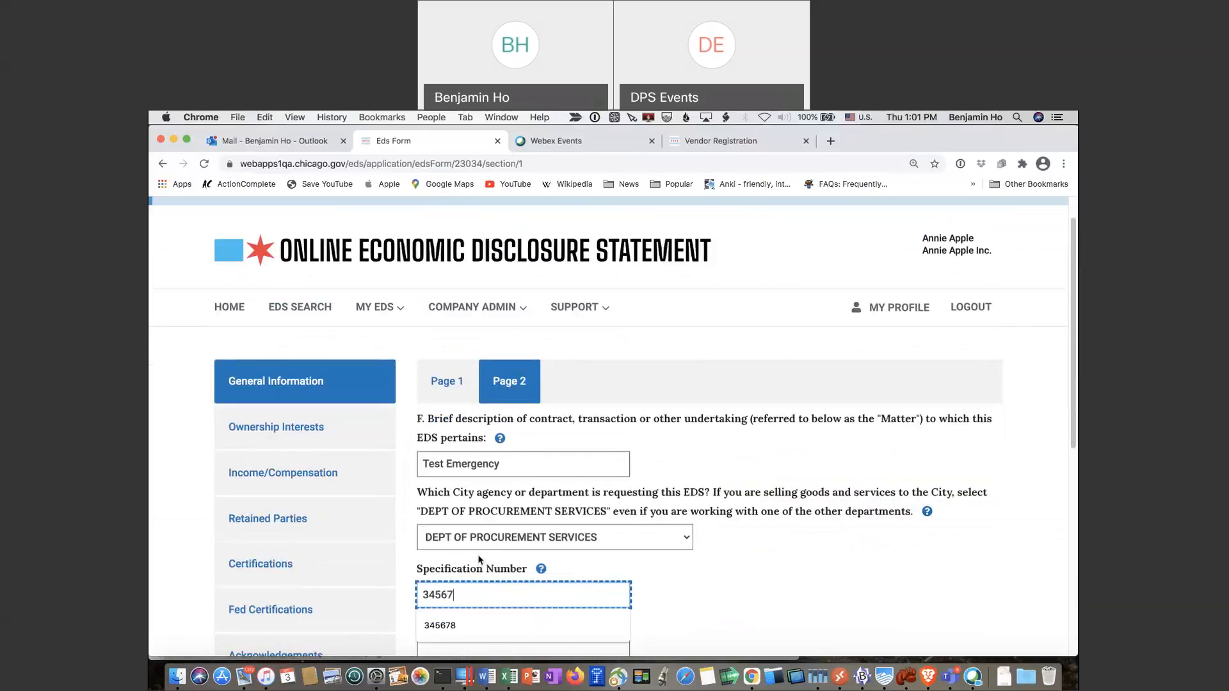
left_click(542, 575)
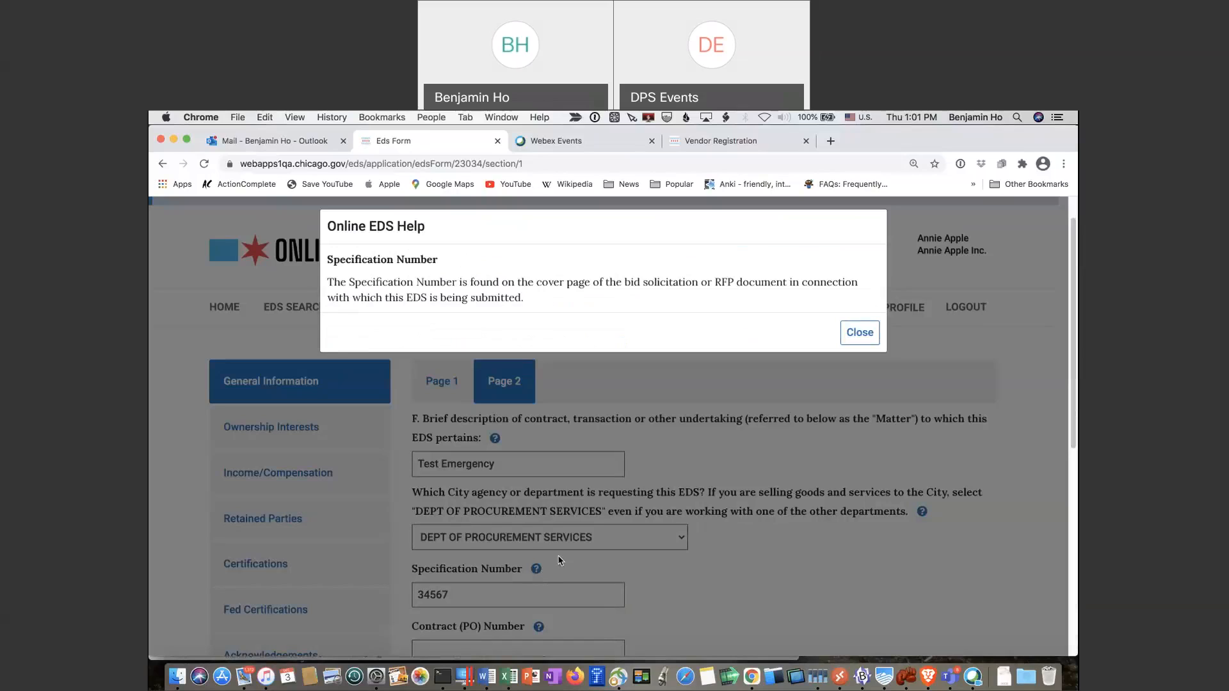
left_click(856, 334)
scroll(802, 584, "down", 5)
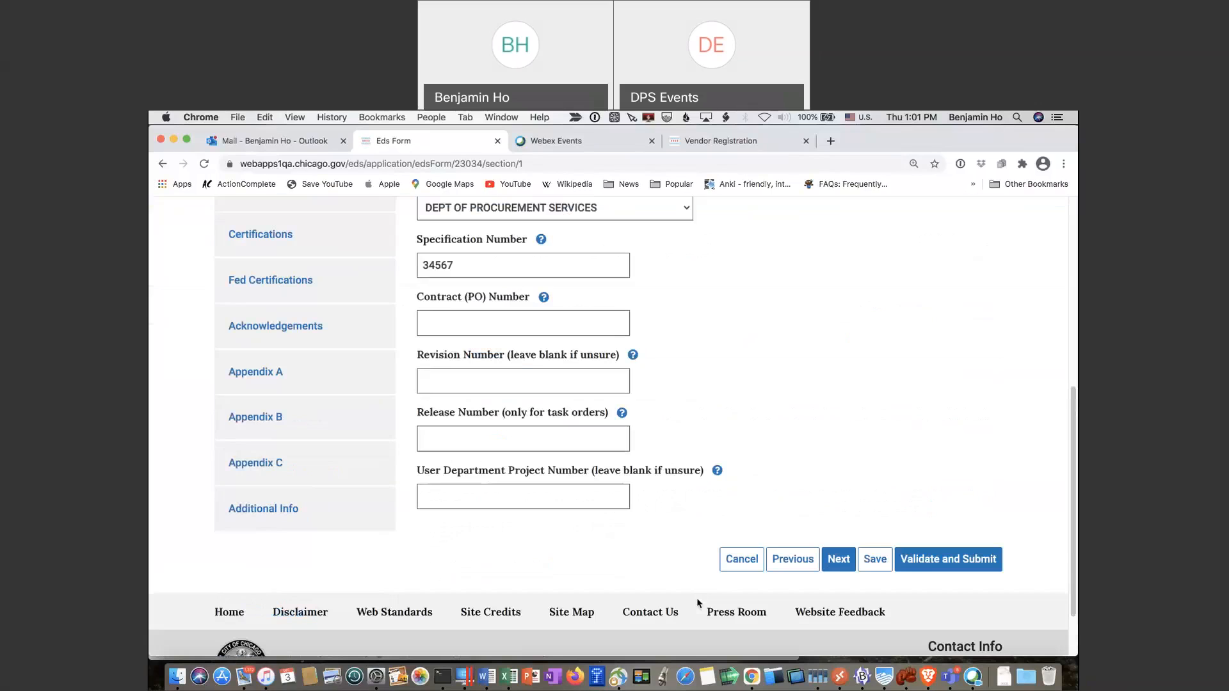
left_click(835, 570)
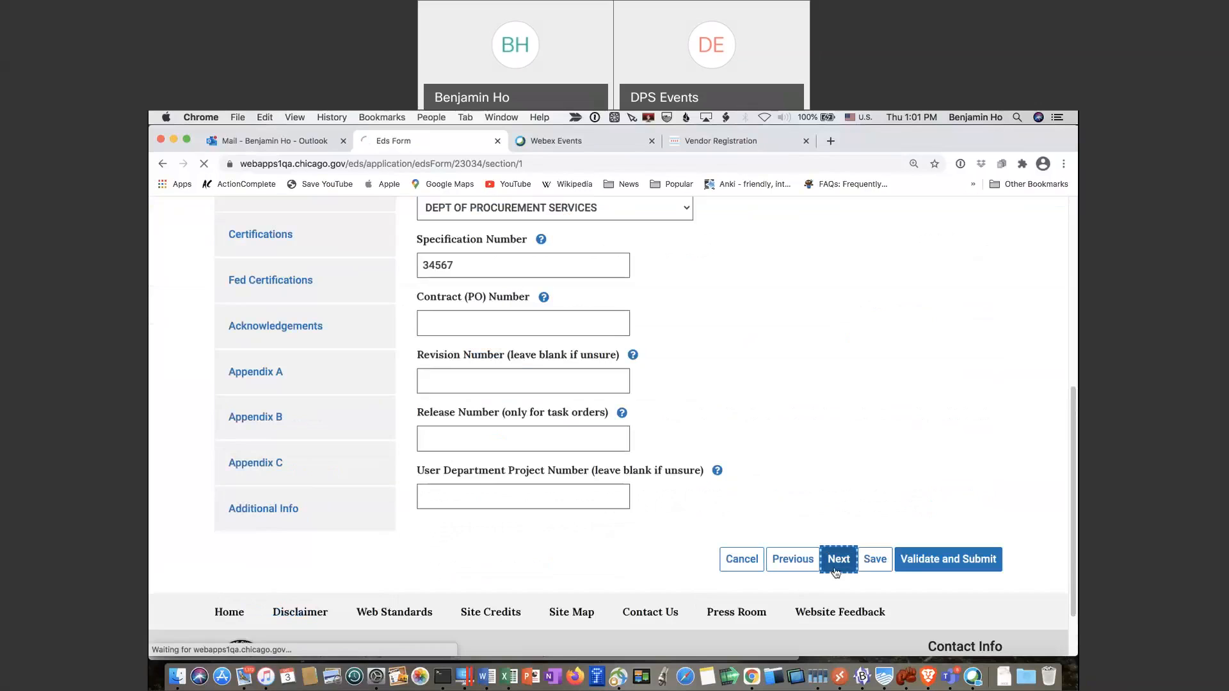
Record the disclosing party as a privately held business corporation incorporated in Illinois
scroll(836, 572, "down", 4)
scroll(836, 572, "up", 1)
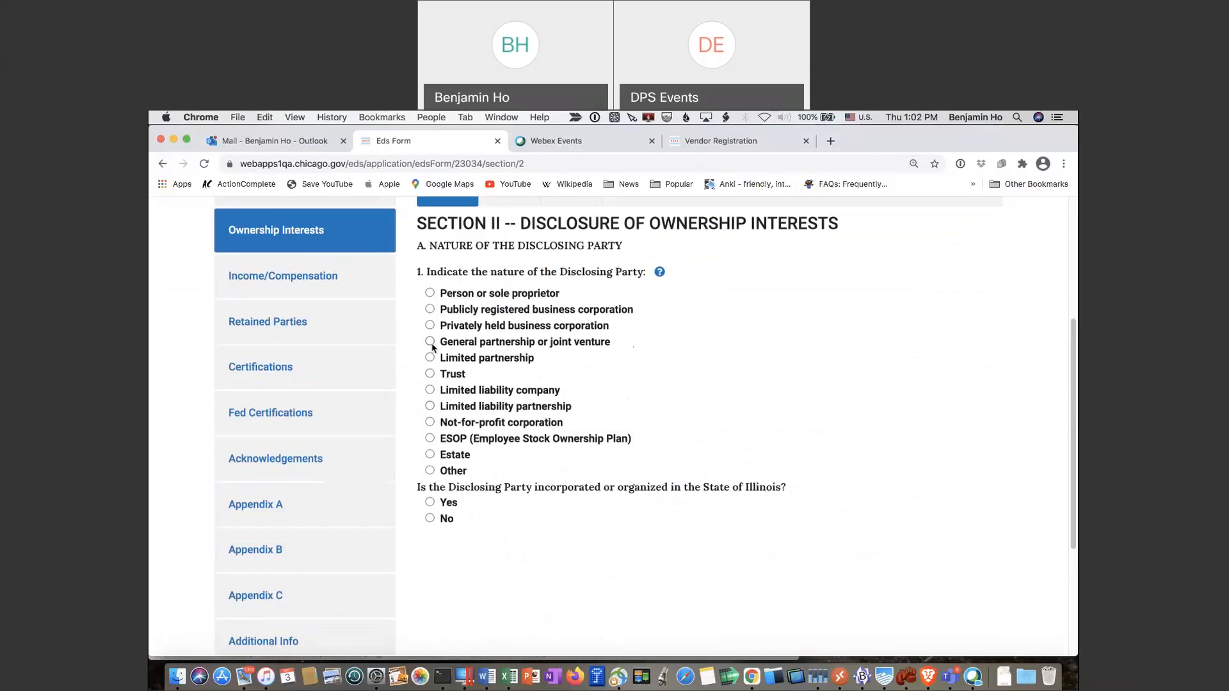
left_click(430, 325)
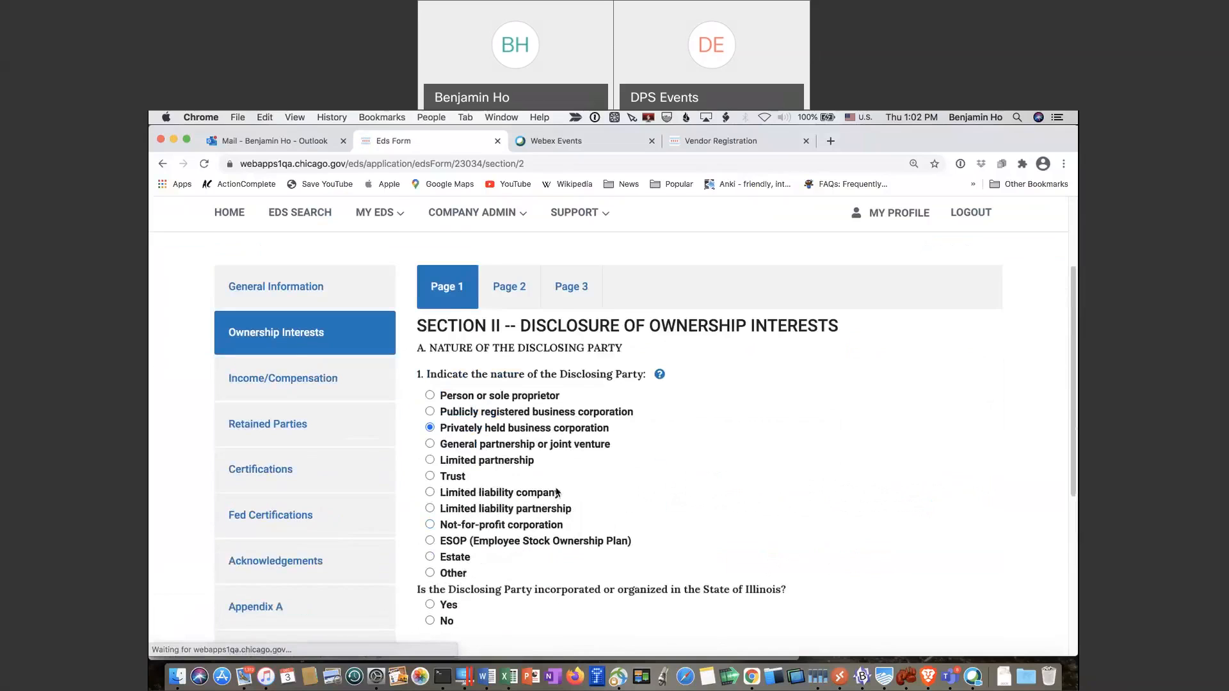
scroll(556, 492, "down", 5)
left_click(429, 316)
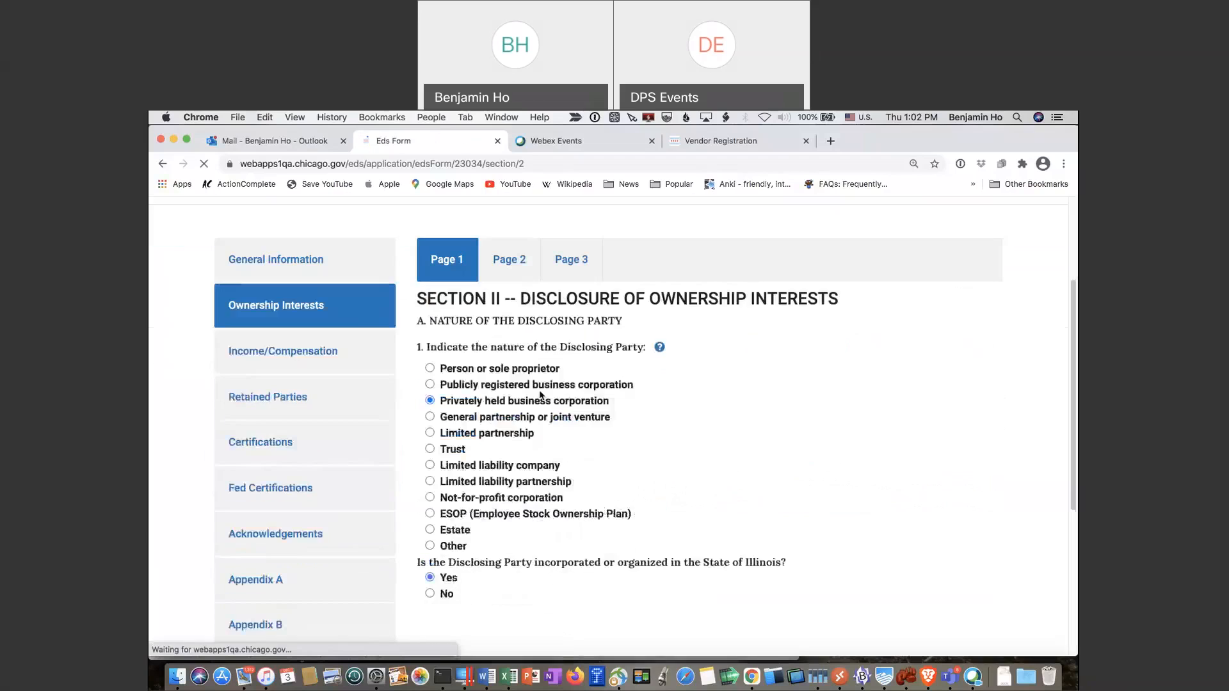
scroll(704, 480, "down", 5)
On Ownership Interests Page 2, answer Yes to having directors and start an officer/director entry
left_click(833, 487)
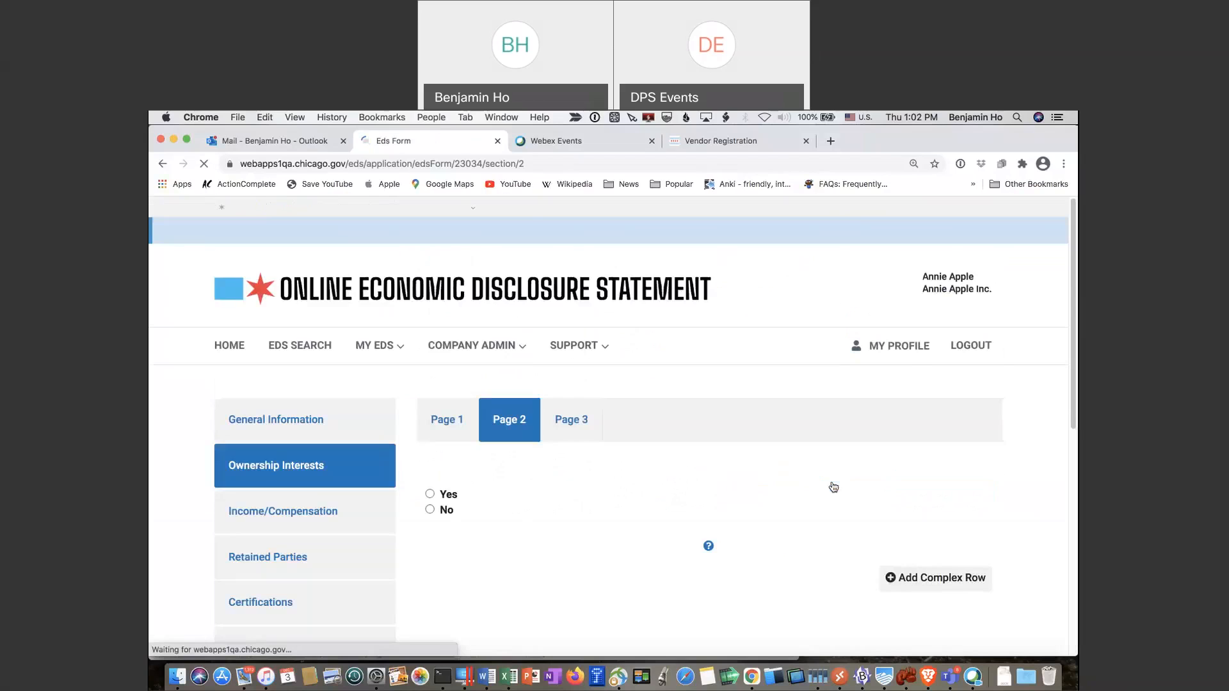
left_click(430, 495)
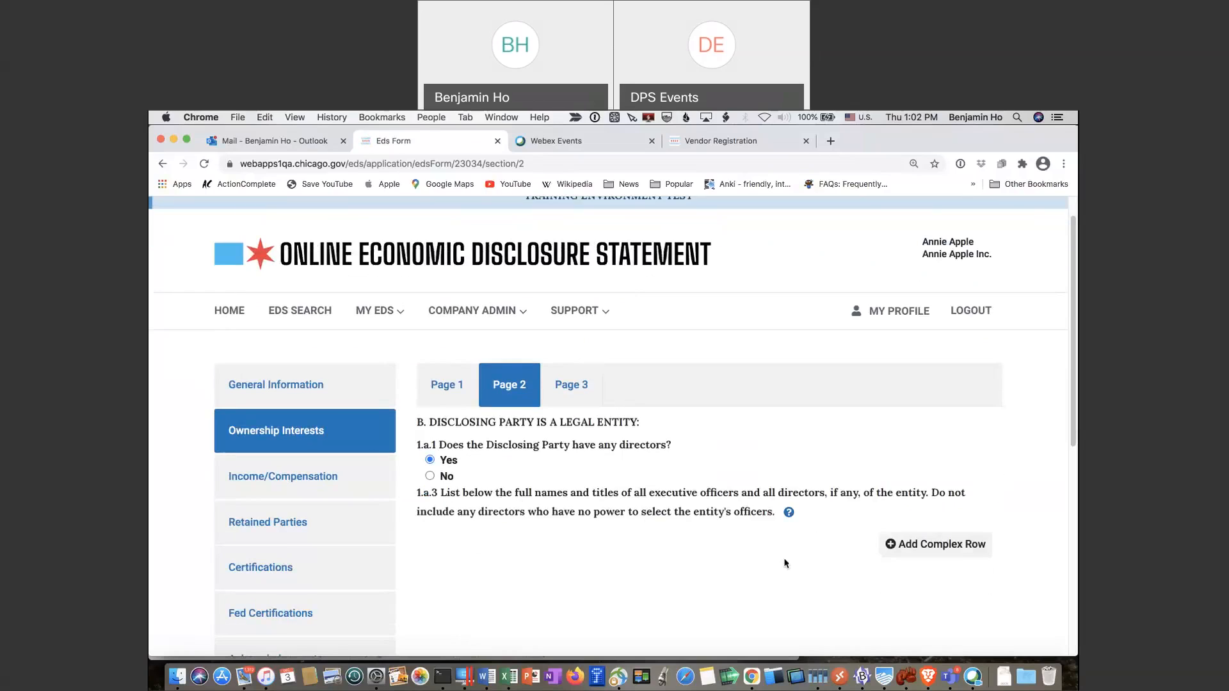
left_click(945, 550)
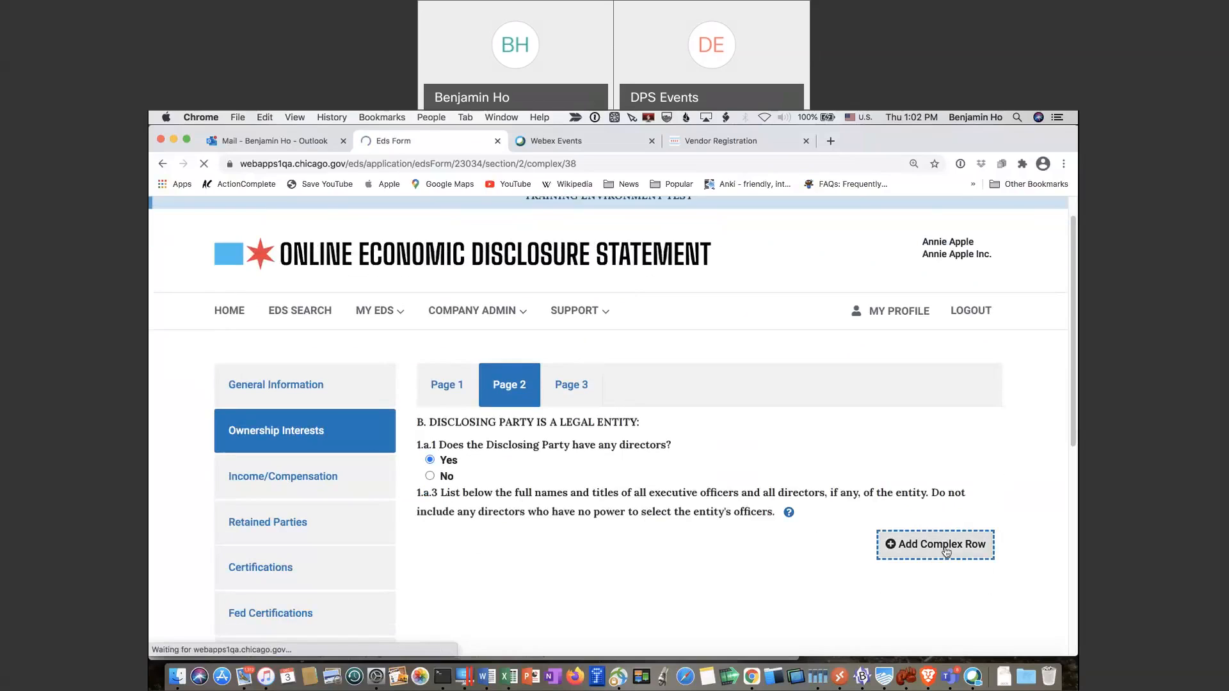
Add the officer's first and last name, title 'President and Sole Director', role Both, and confirm
scroll(897, 554, "down", 2)
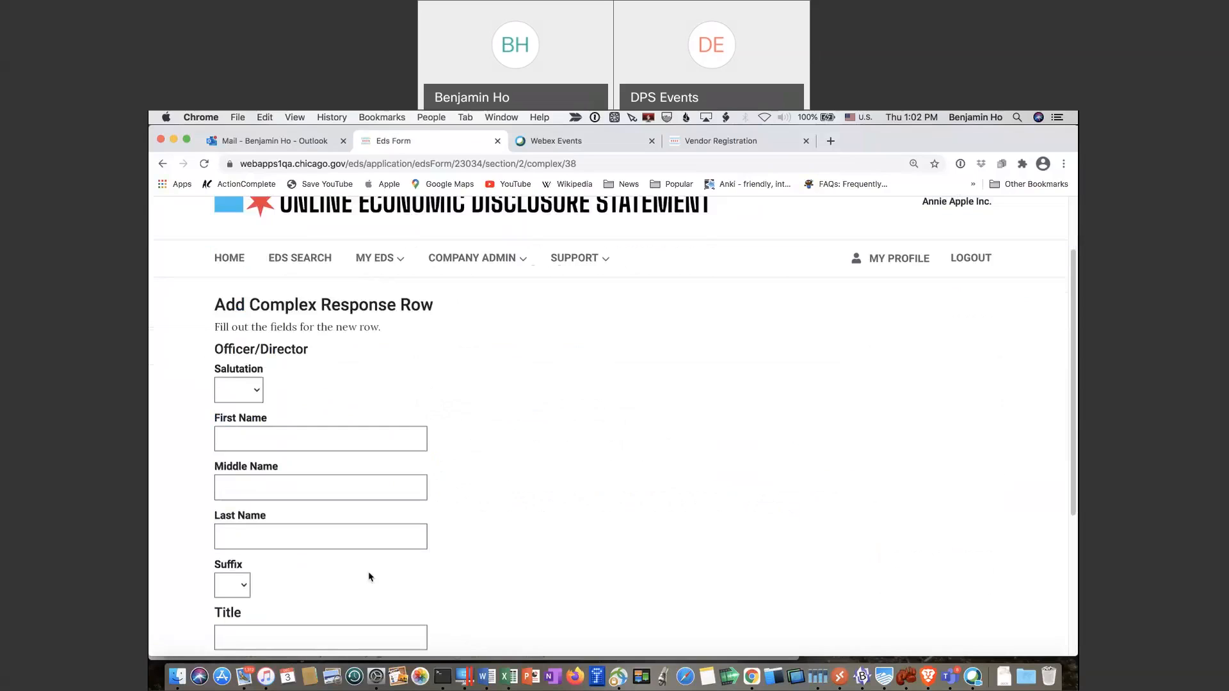
left_click(285, 435)
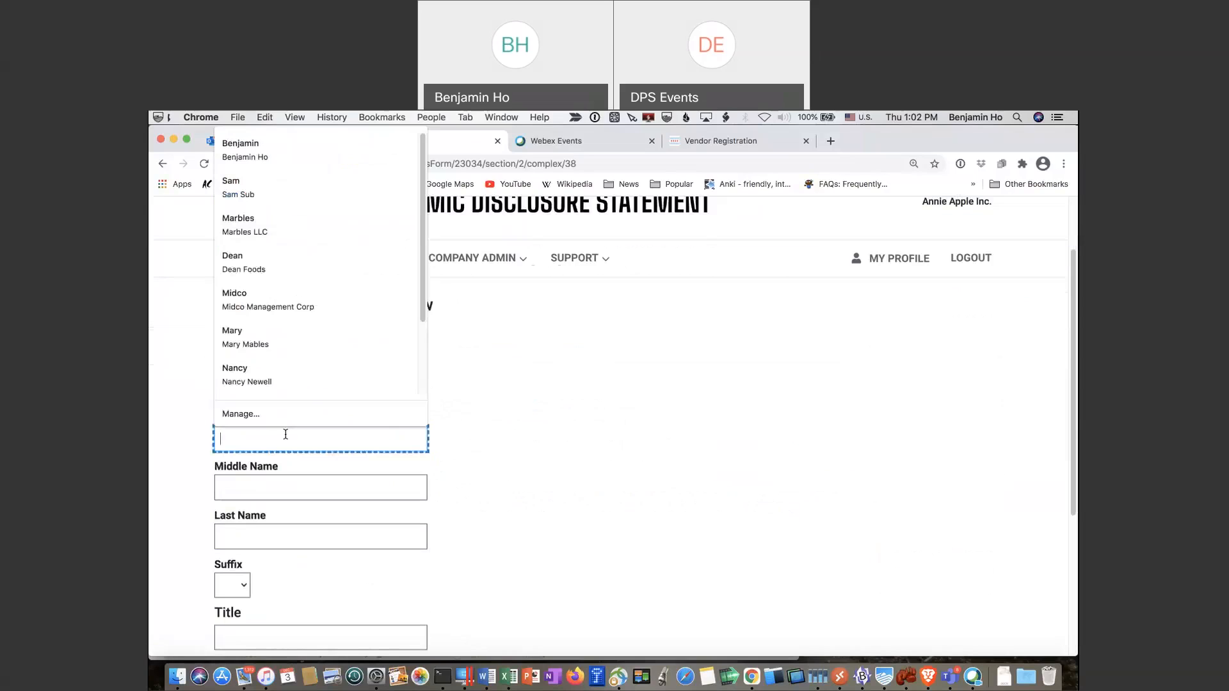
type("Annie")
key("Tab")
key("Tab")
type("Apple")
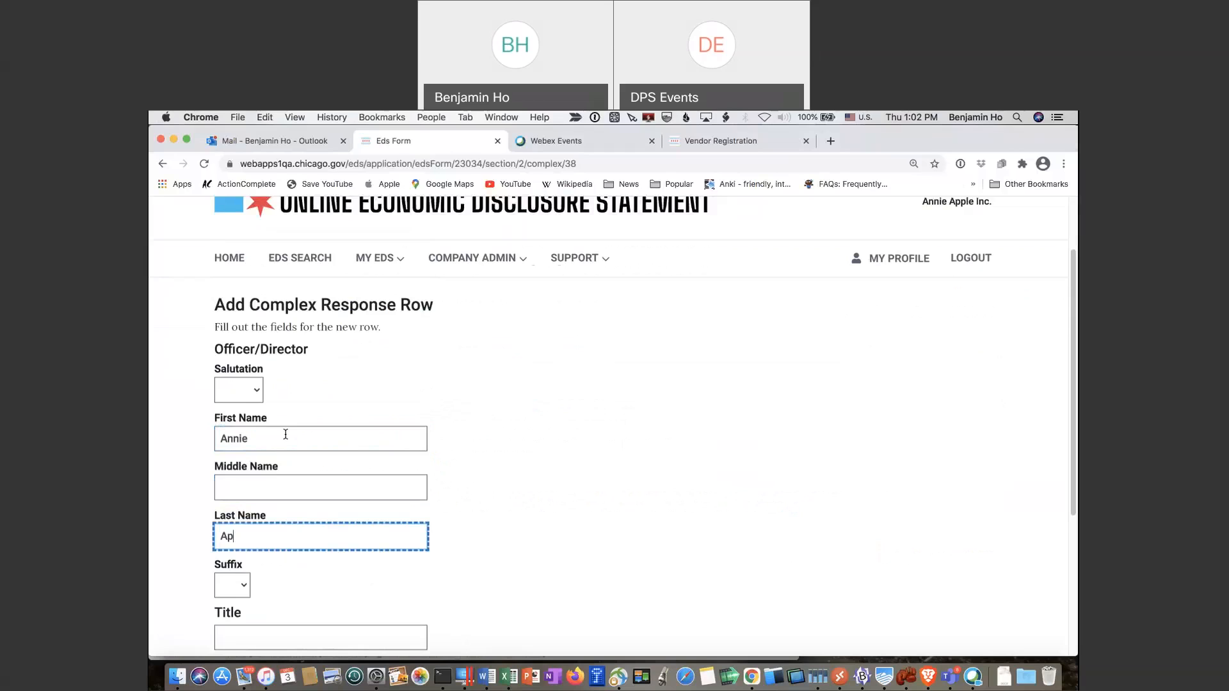
key("Tab")
key("Tab")
type("Pre")
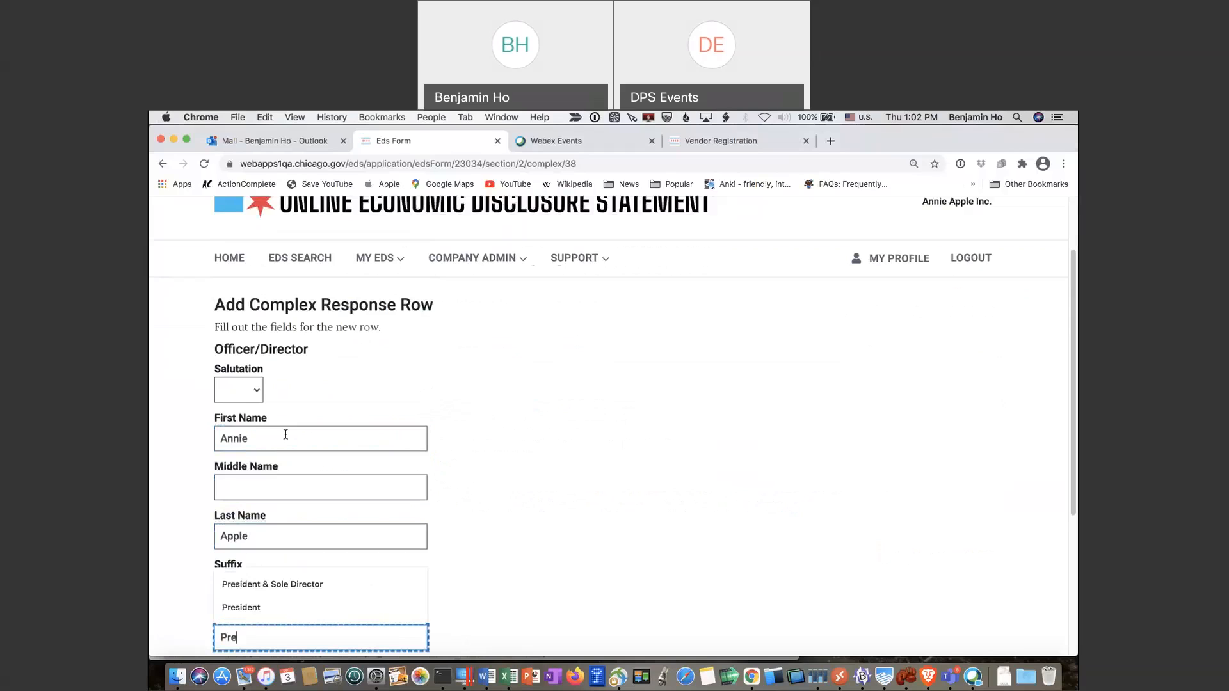
type("sident an")
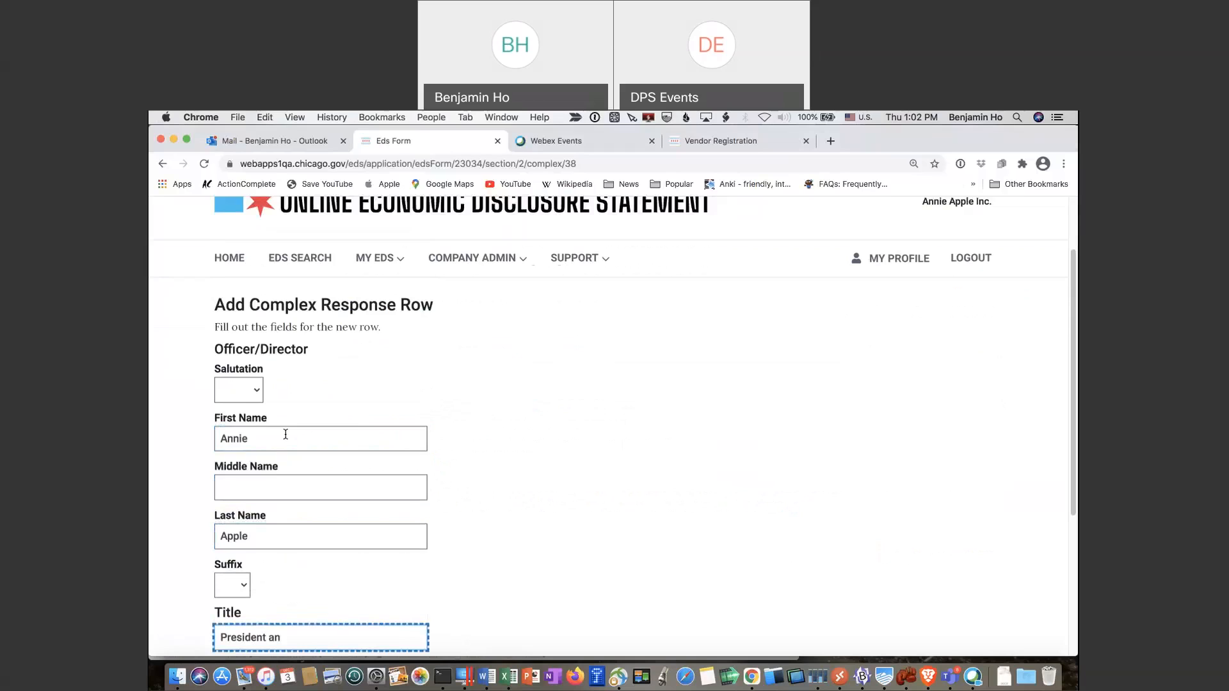
type("d Sole Director")
key("Tab")
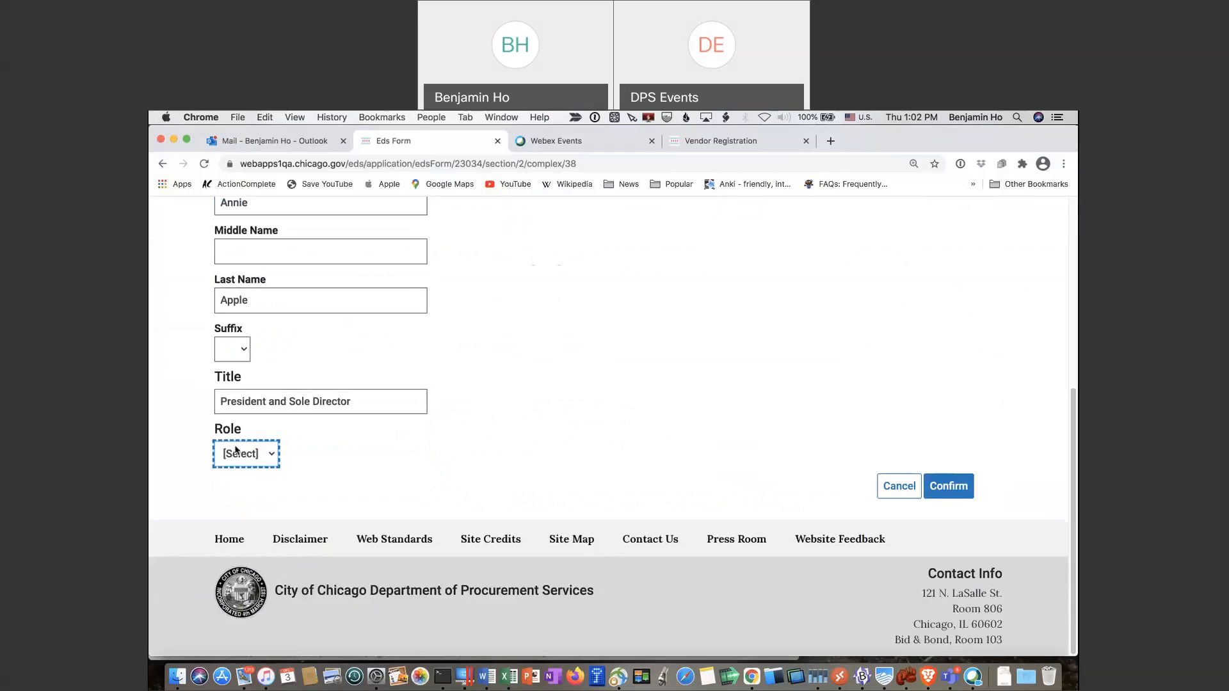
left_click(269, 453)
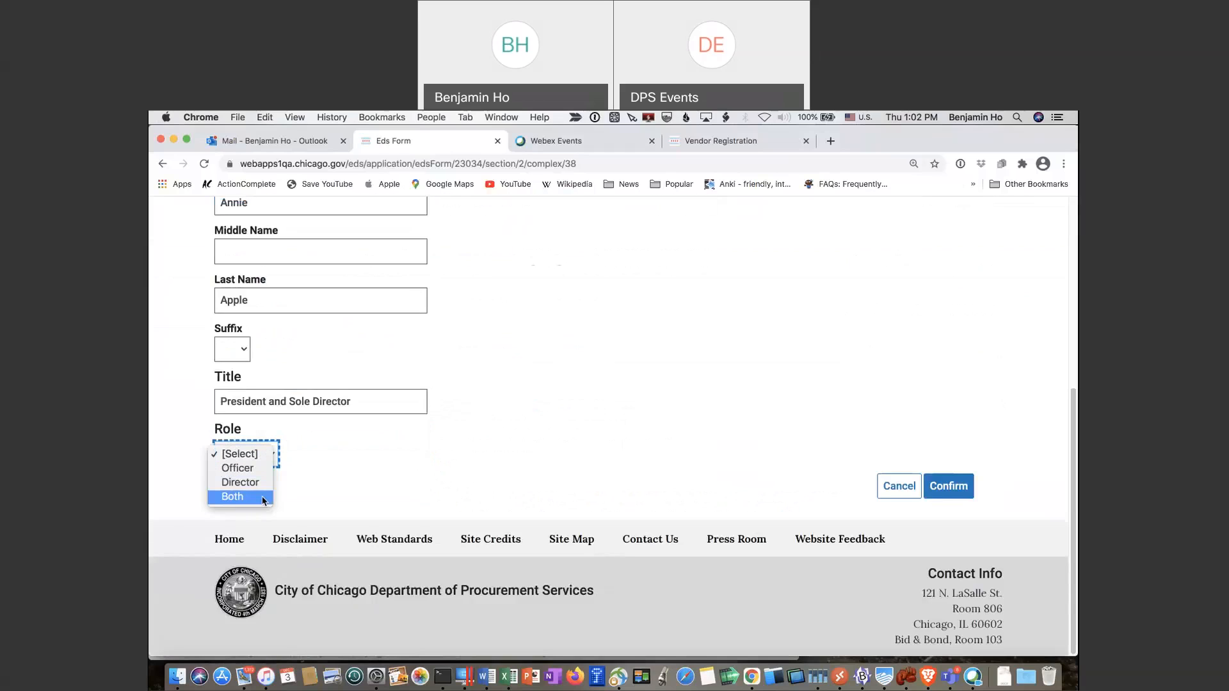
left_click(263, 496)
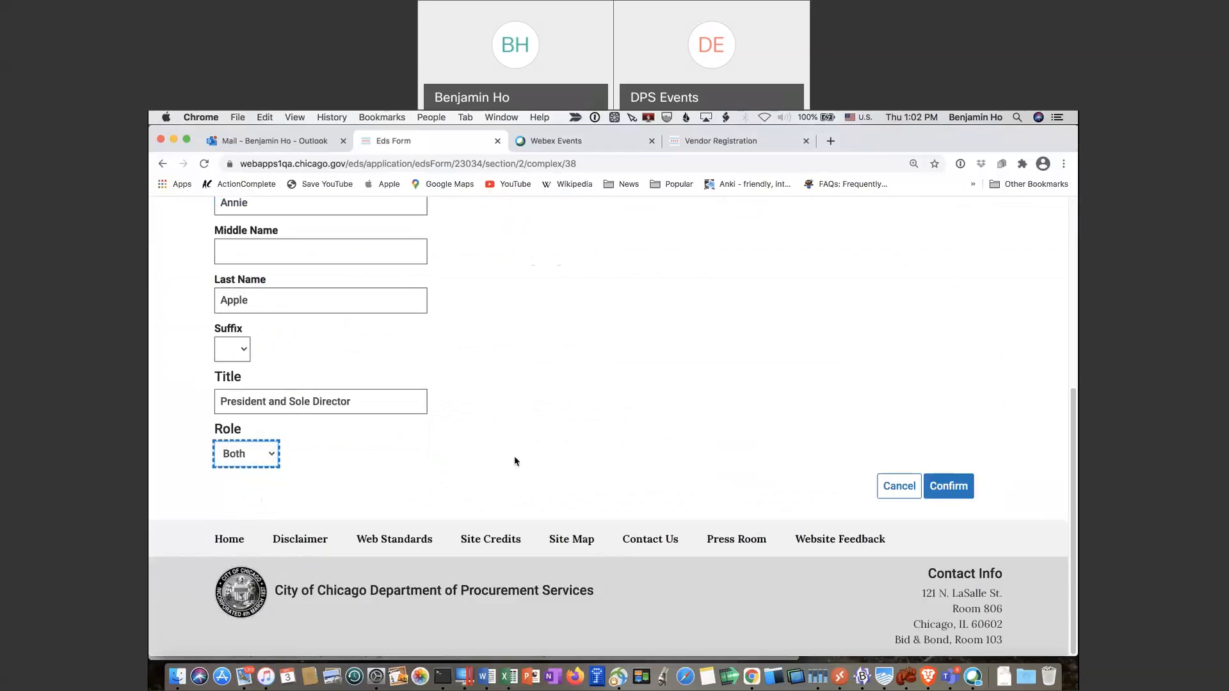
left_click(944, 489)
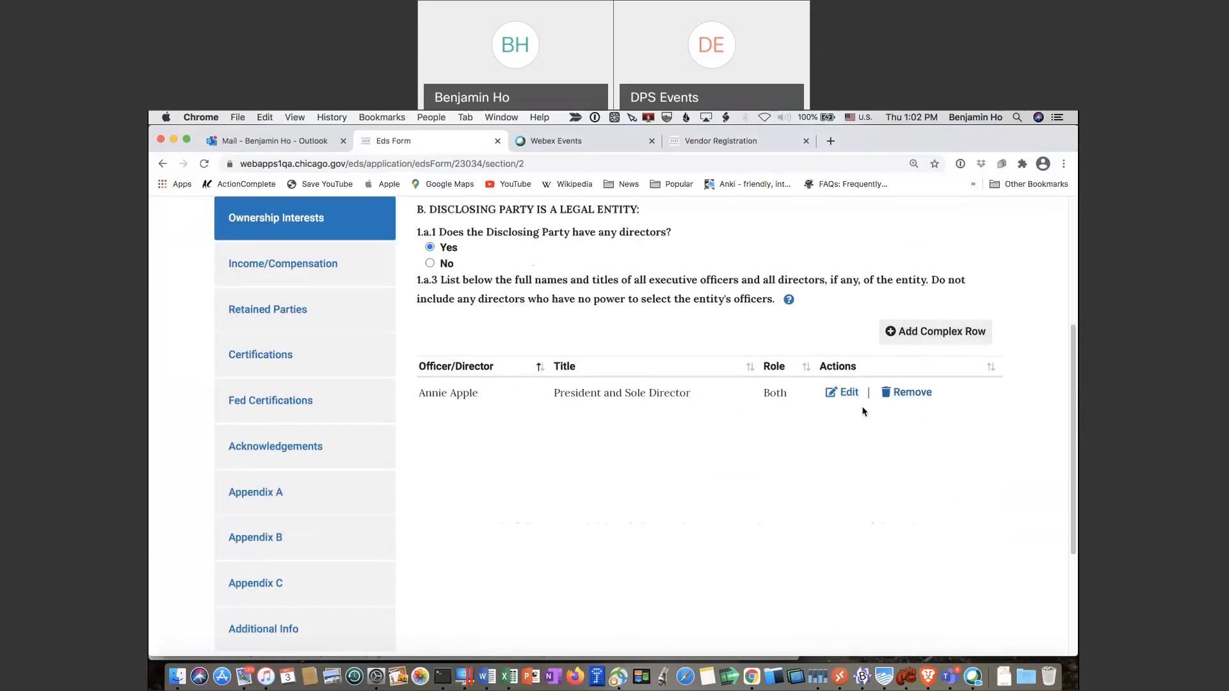
Save the EDS as a draft with the new officer row
scroll(862, 416, "down", 1)
scroll(861, 417, "down", 3)
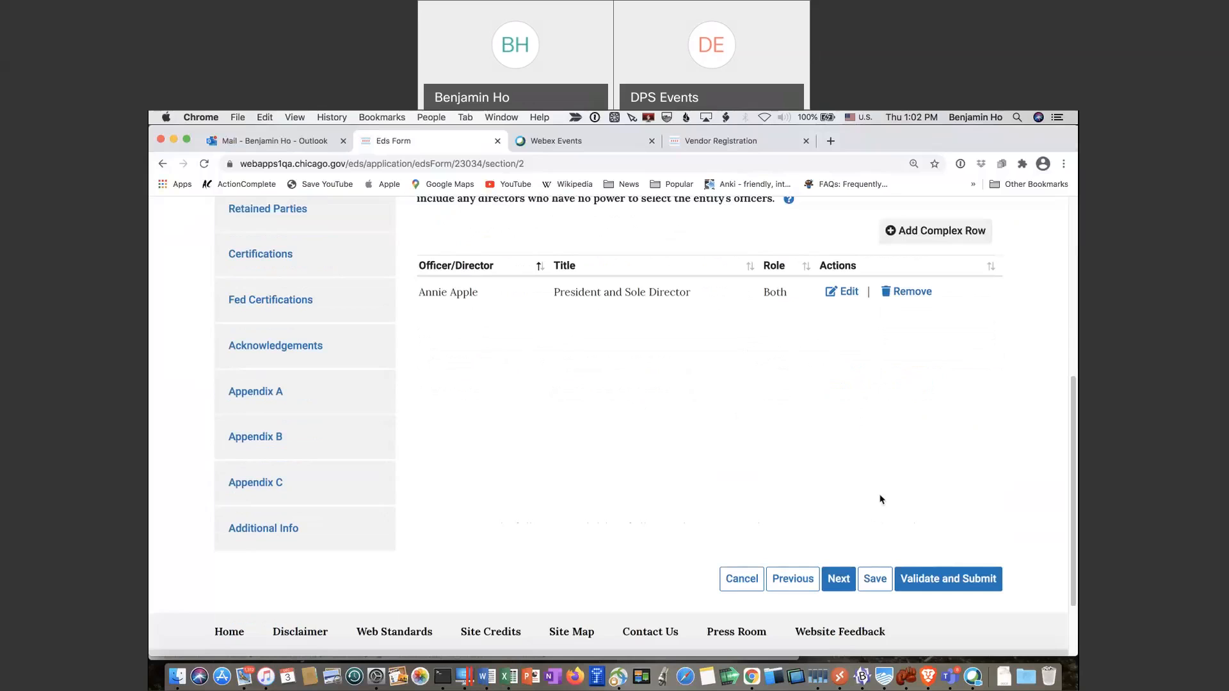
left_click(882, 582)
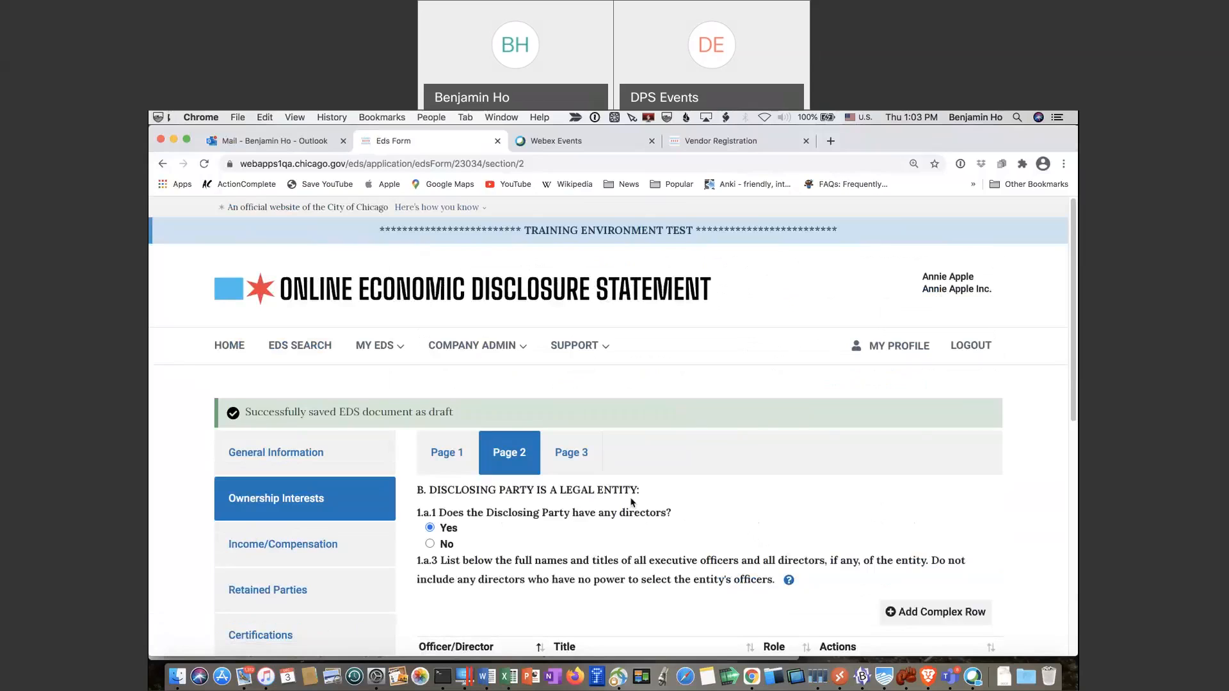
Continue to Ownership Interests Page 3
scroll(631, 503, "down", 1)
scroll(631, 503, "down", 1)
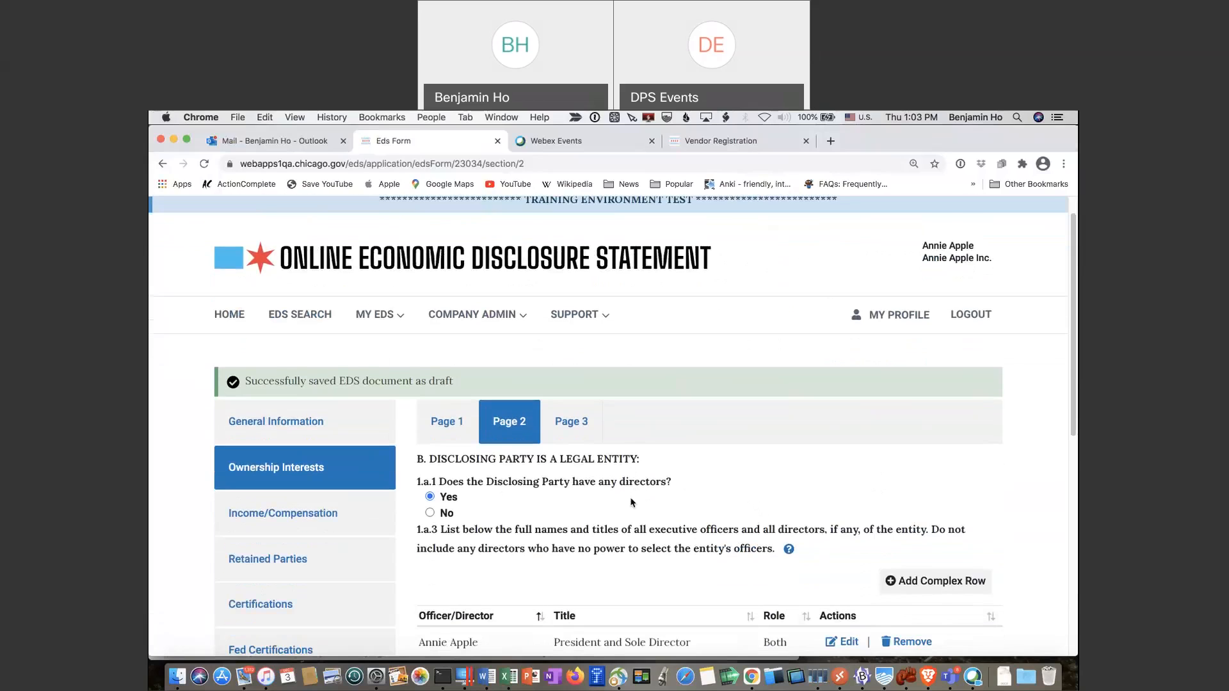
scroll(631, 502, "down", 1)
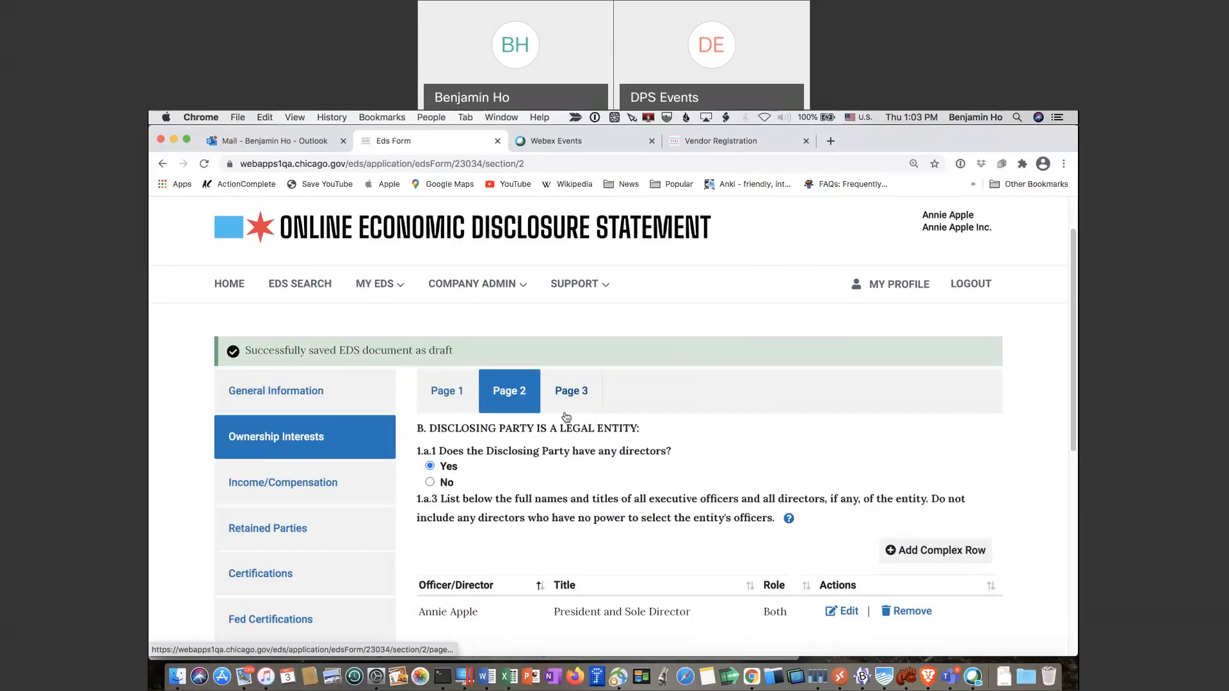
scroll(557, 417, "down", 5)
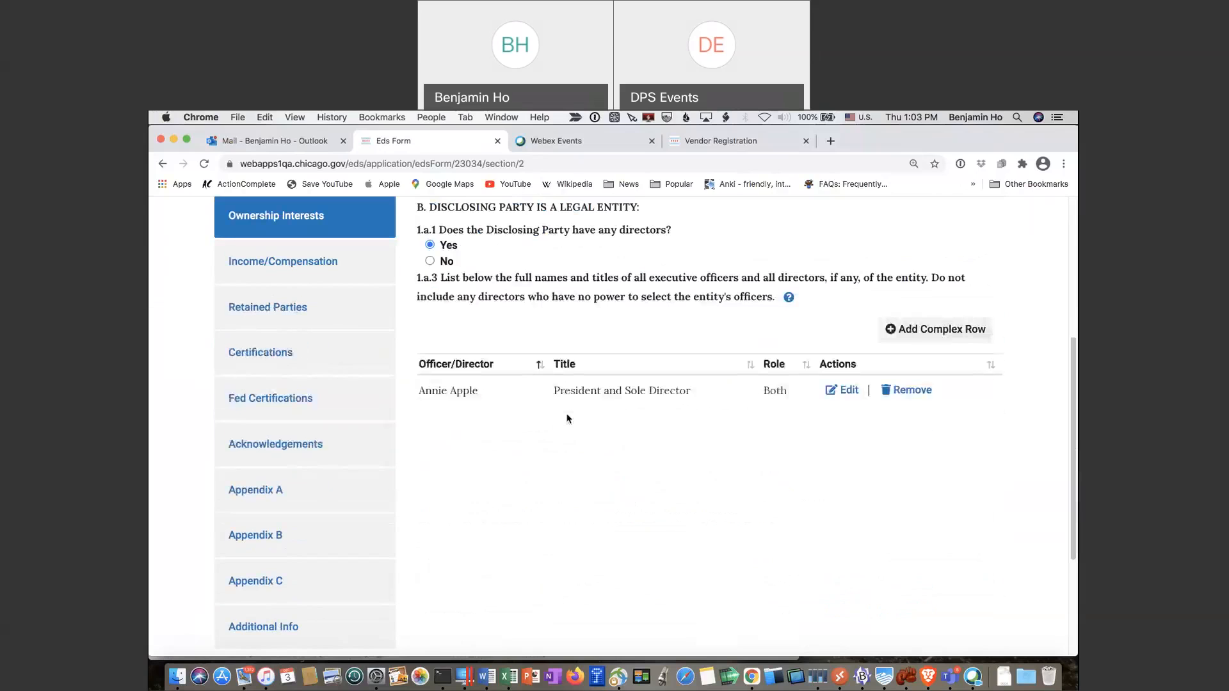
scroll(566, 418, "down", 3)
left_click(839, 566)
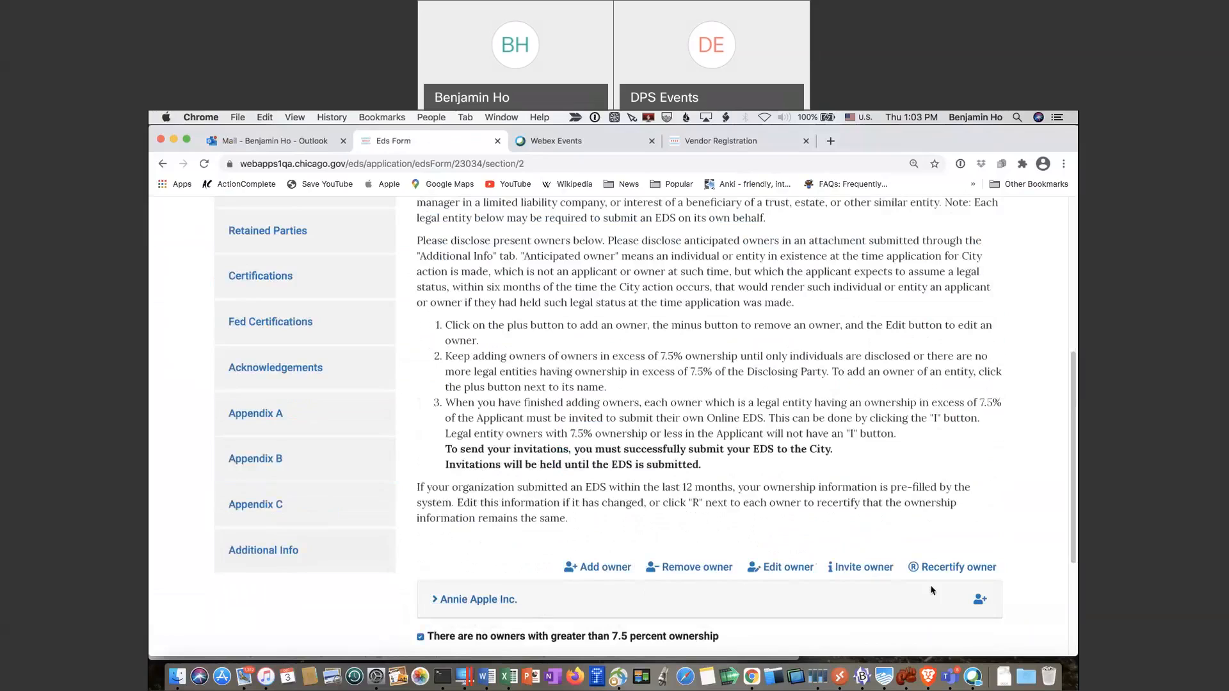
Add an individual owner under the disclosing company and enter the owner's first and last name
left_click(980, 600)
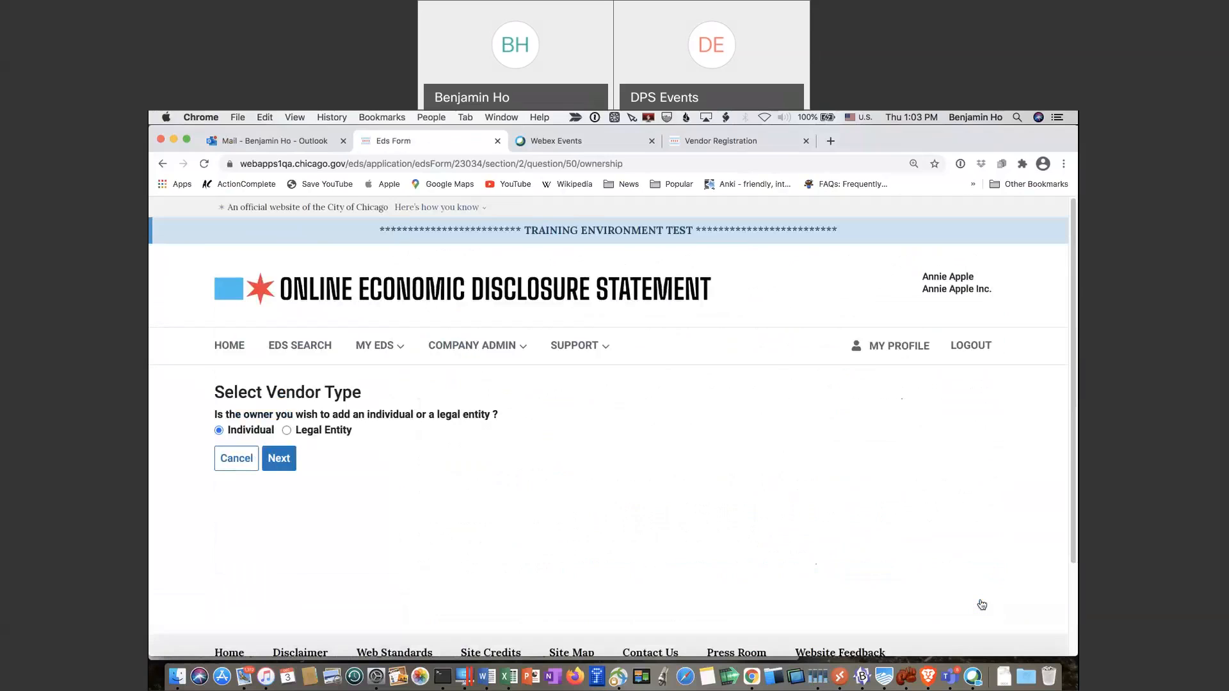
scroll(358, 469, "down", 2)
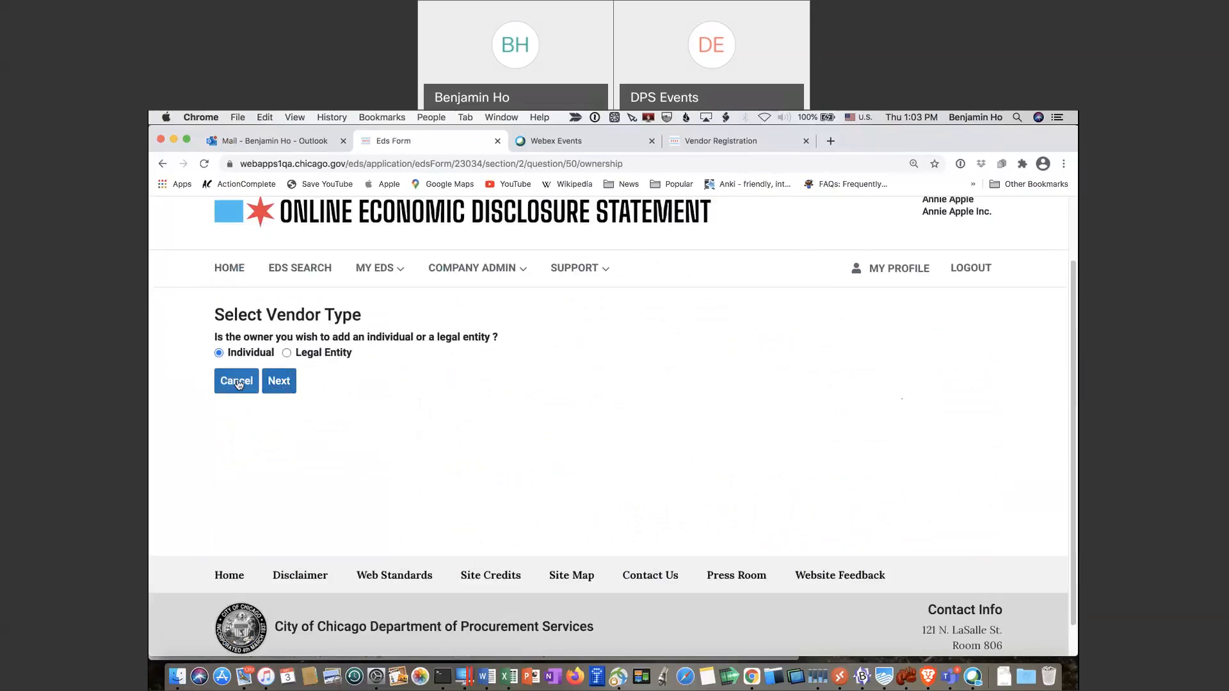
left_click(272, 384)
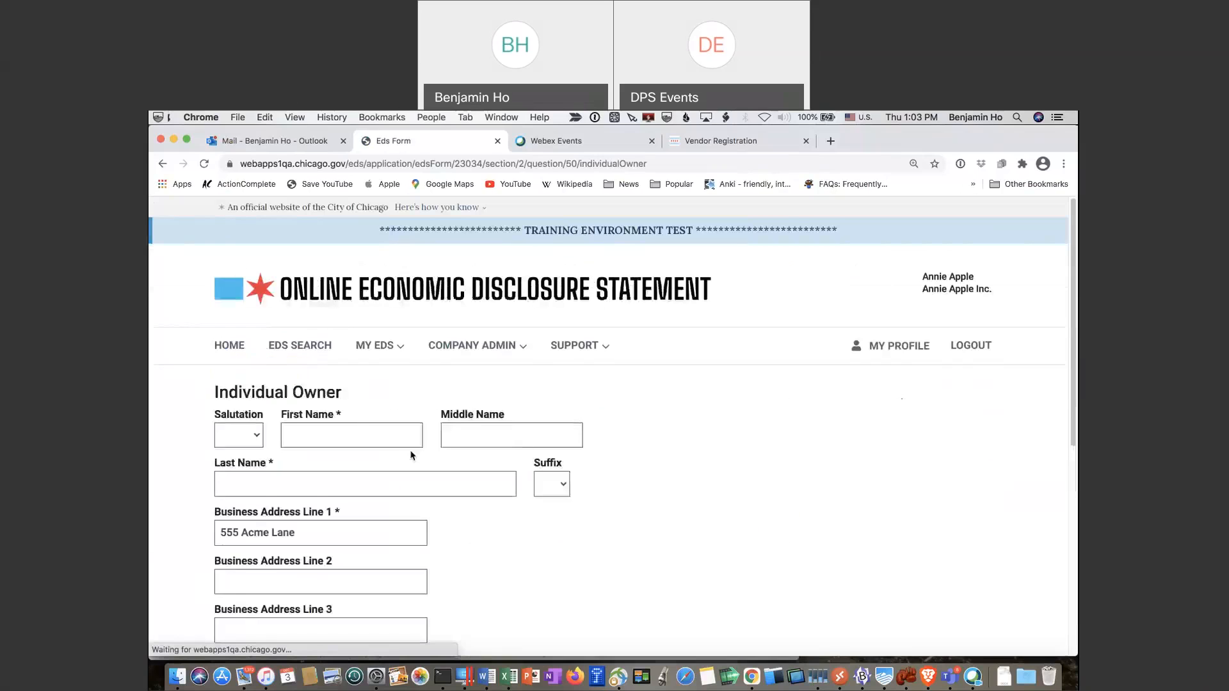
left_click(360, 429)
type("ANNI")
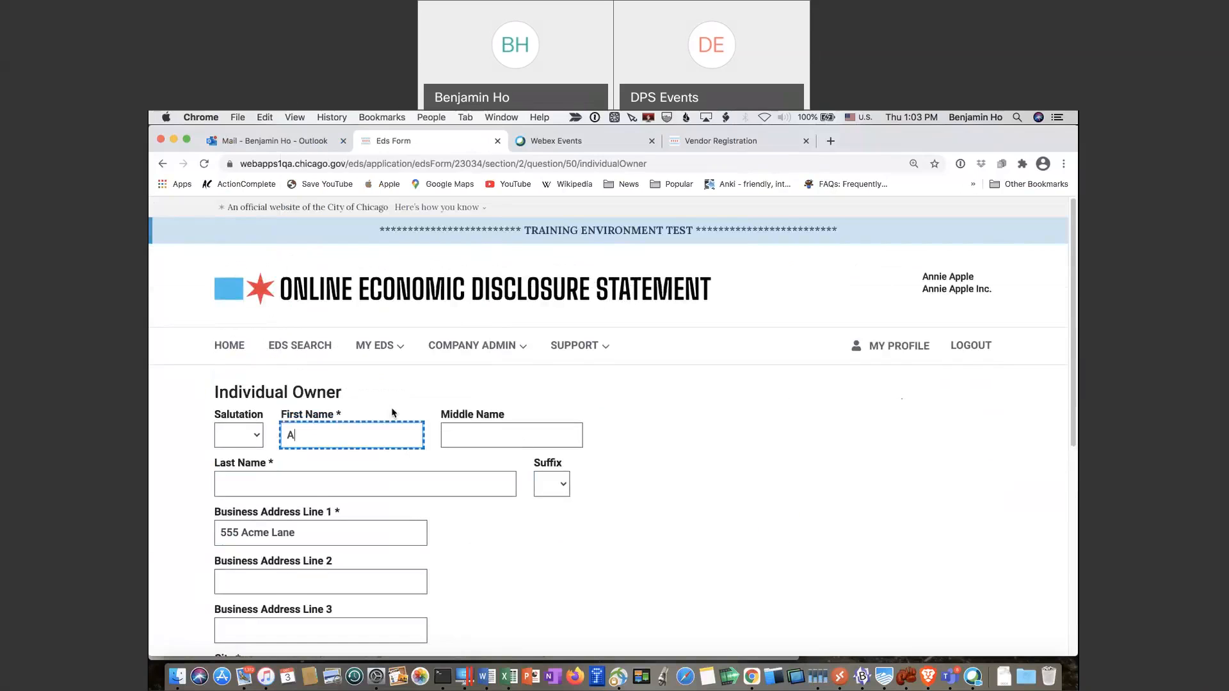
key("BackSpace")
key("BackSpace")
key("BackSpace")
key("BackSpace")
type("Annie")
key("Tab")
key("Tab")
type("Apple")
key("Tab")
key("Tab")
key("Tab")
Give the owner a 100 percent ownership stake and confirm the reviewed details
scroll(436, 407, "down", 5)
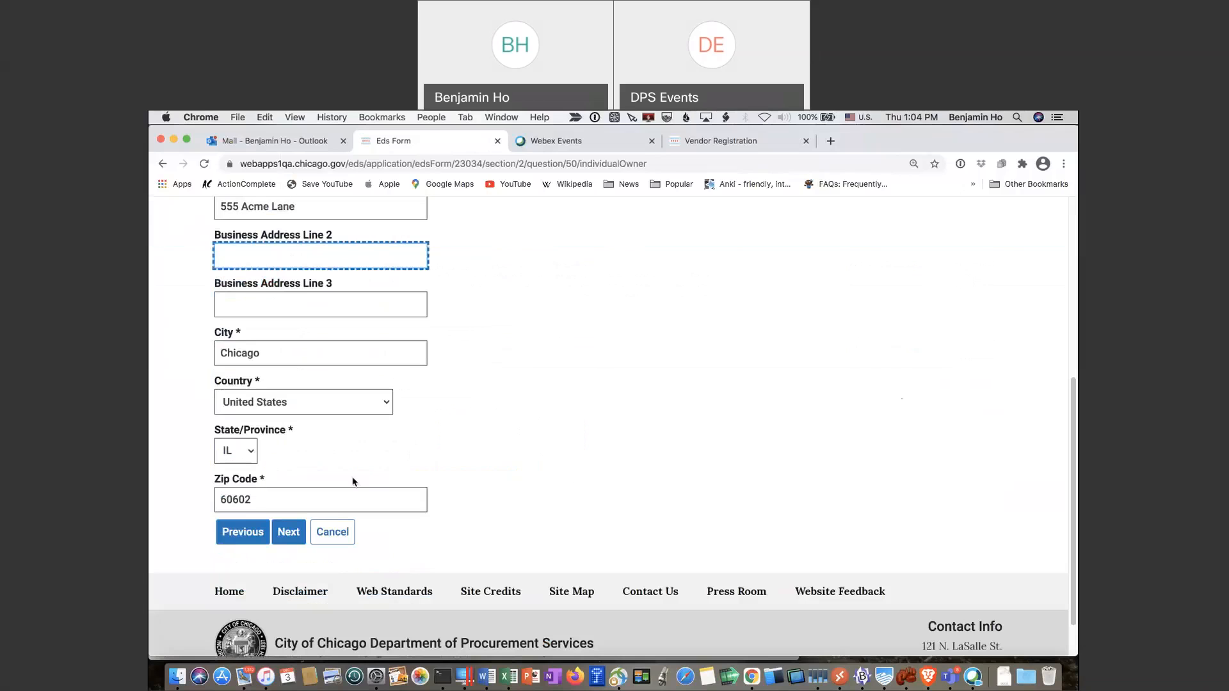
left_click(298, 541)
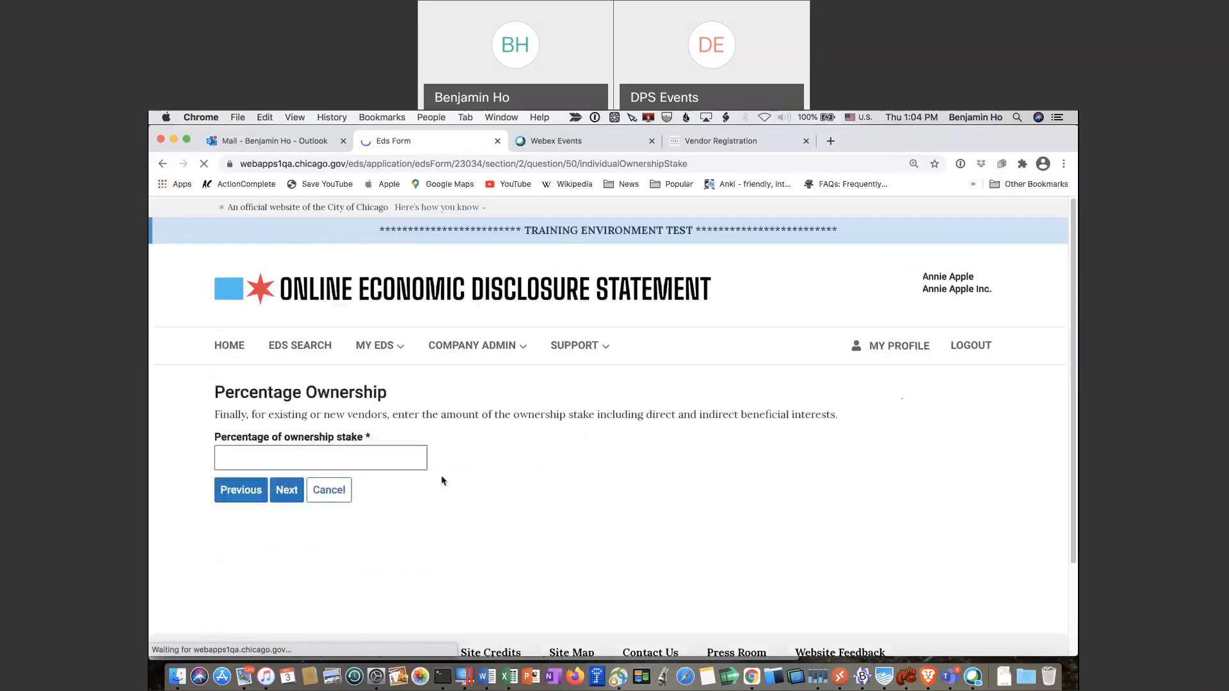
left_click(358, 450)
type("1")
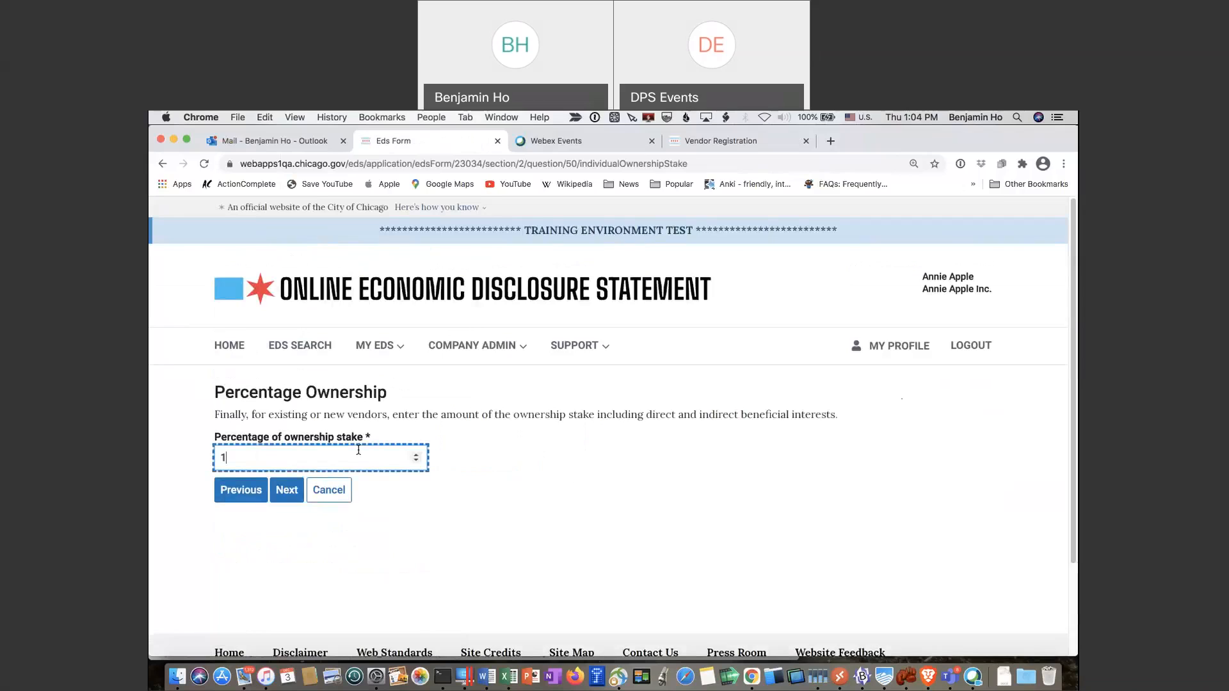
type("00")
left_click(286, 492)
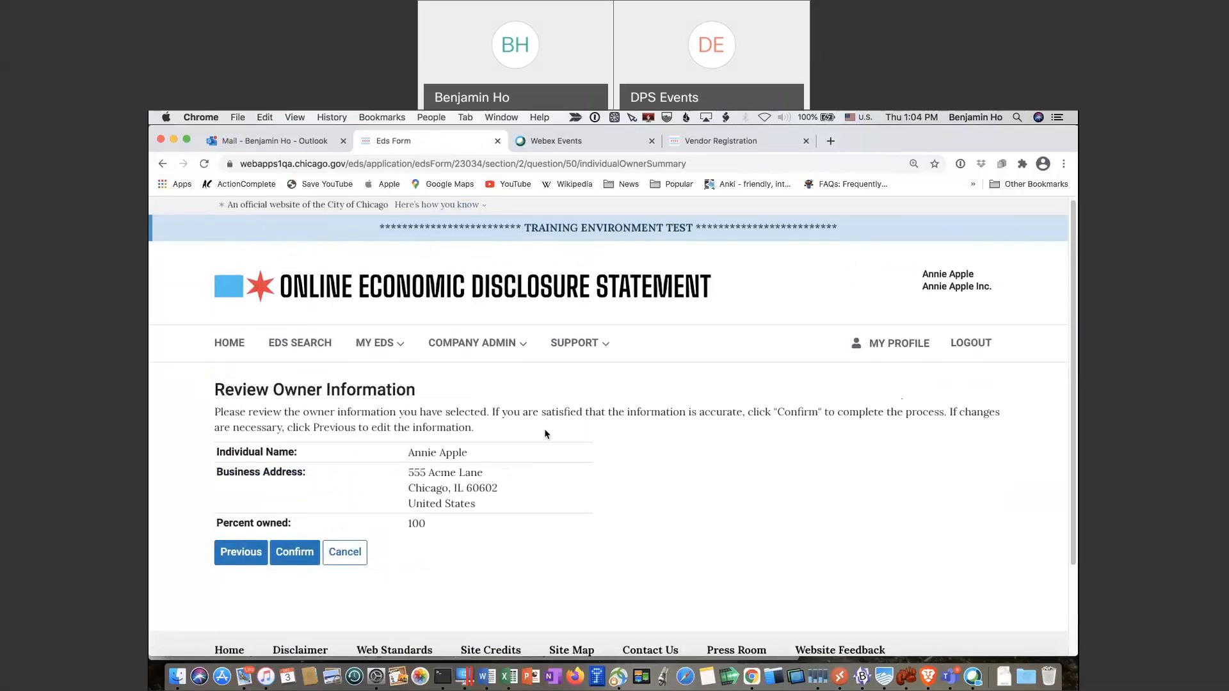
left_click(301, 551)
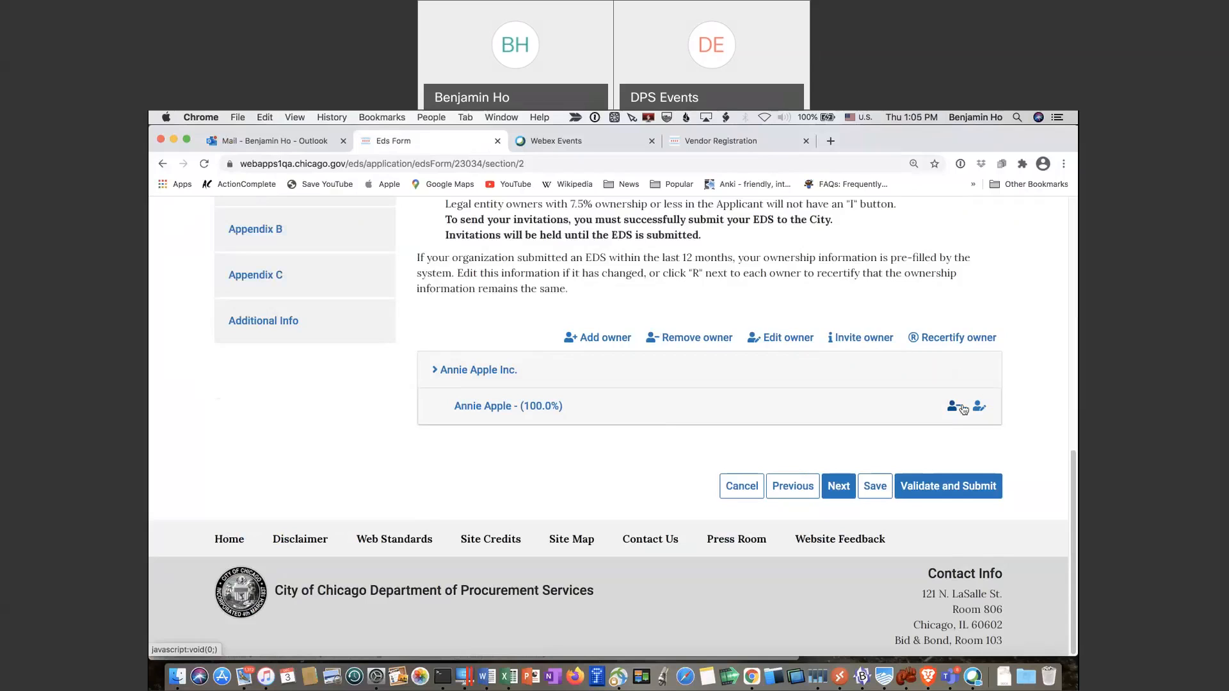
Submit Ownership Page 3 with its single 100.0% owner and advance to Section III
left_click(844, 491)
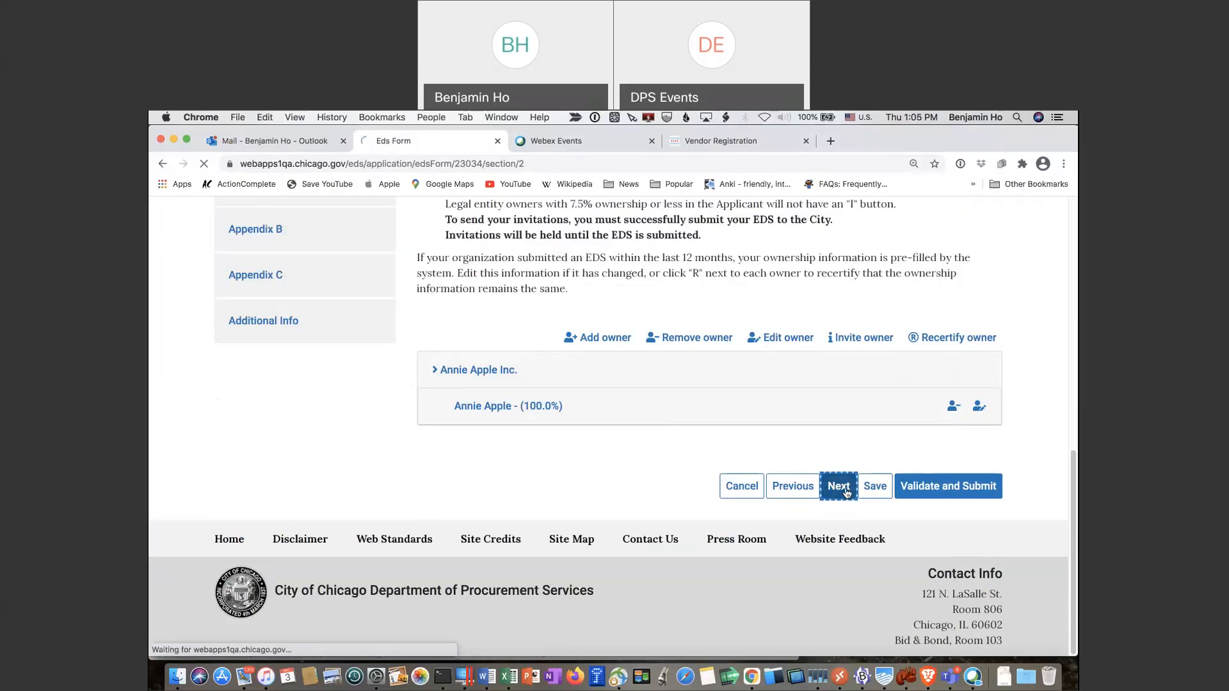
Answer No to Income/Compensation questions A and B
scroll(844, 487, "down", 5)
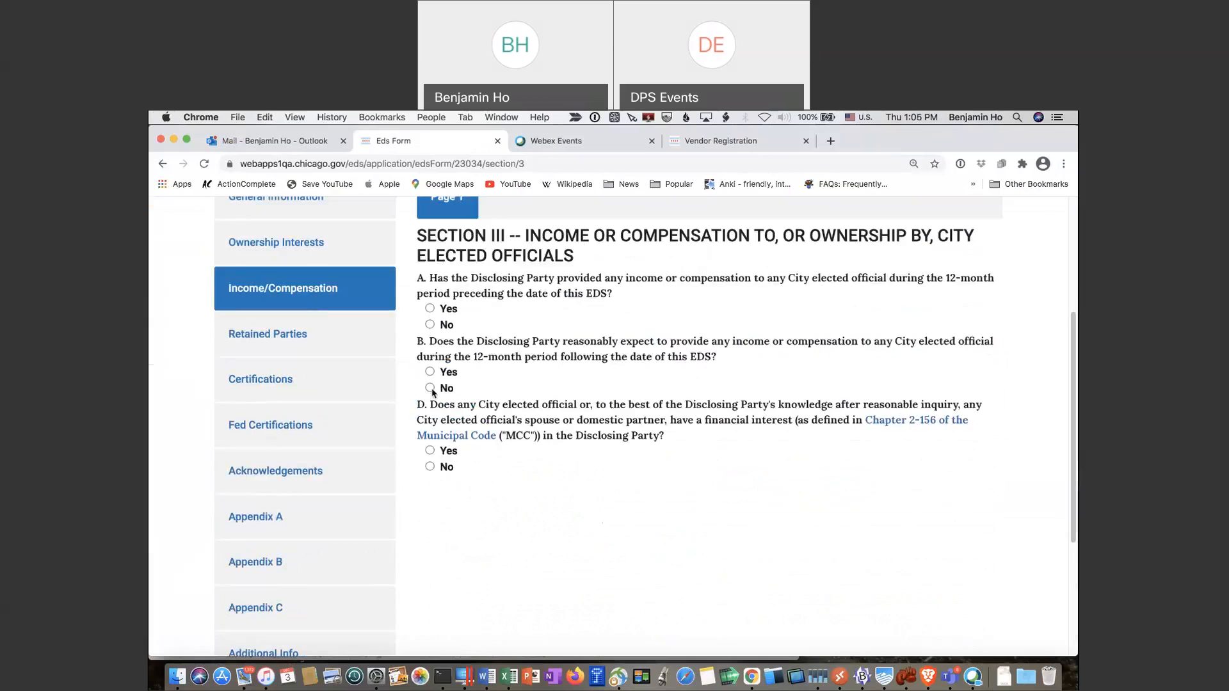
left_click(429, 325)
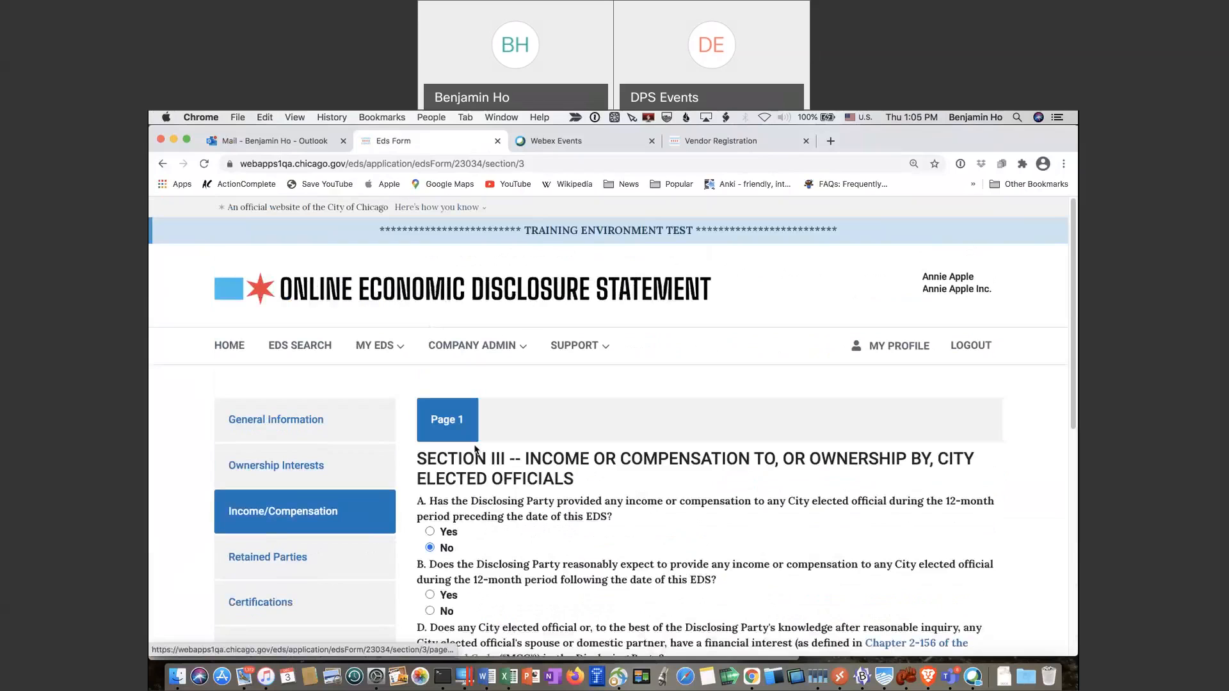
scroll(475, 448, "down", 3)
left_click(429, 436)
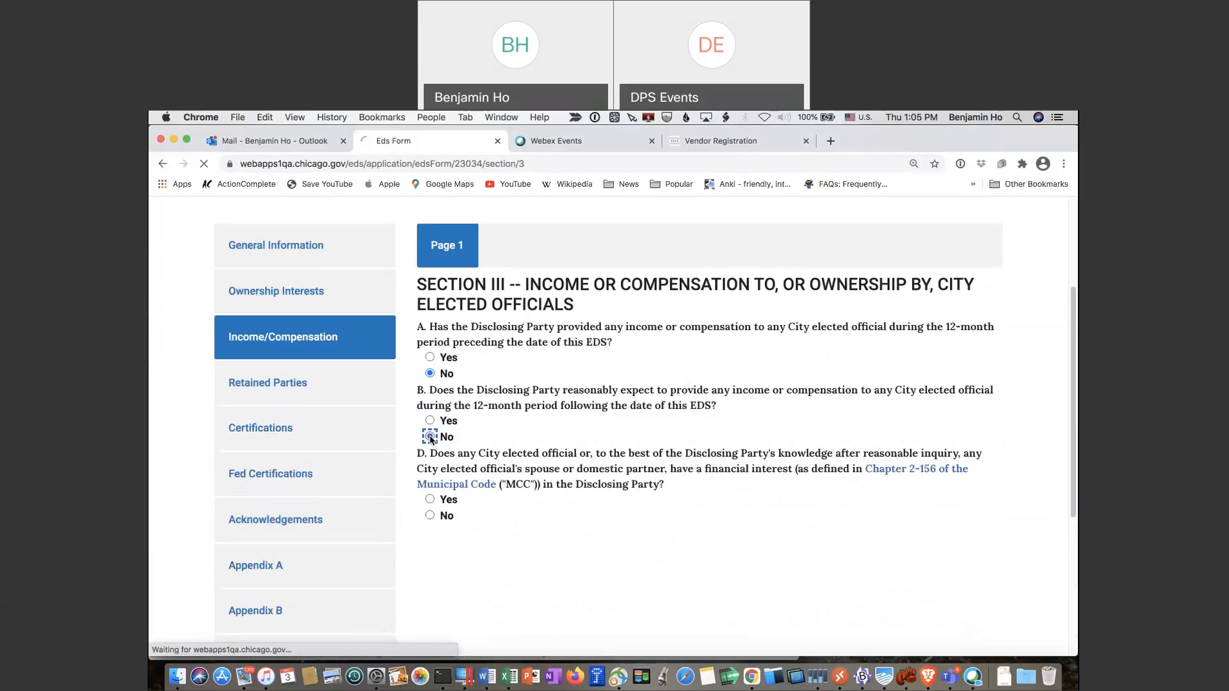
Set question D to No and advance to Retained Parties
scroll(427, 384, "down", 7)
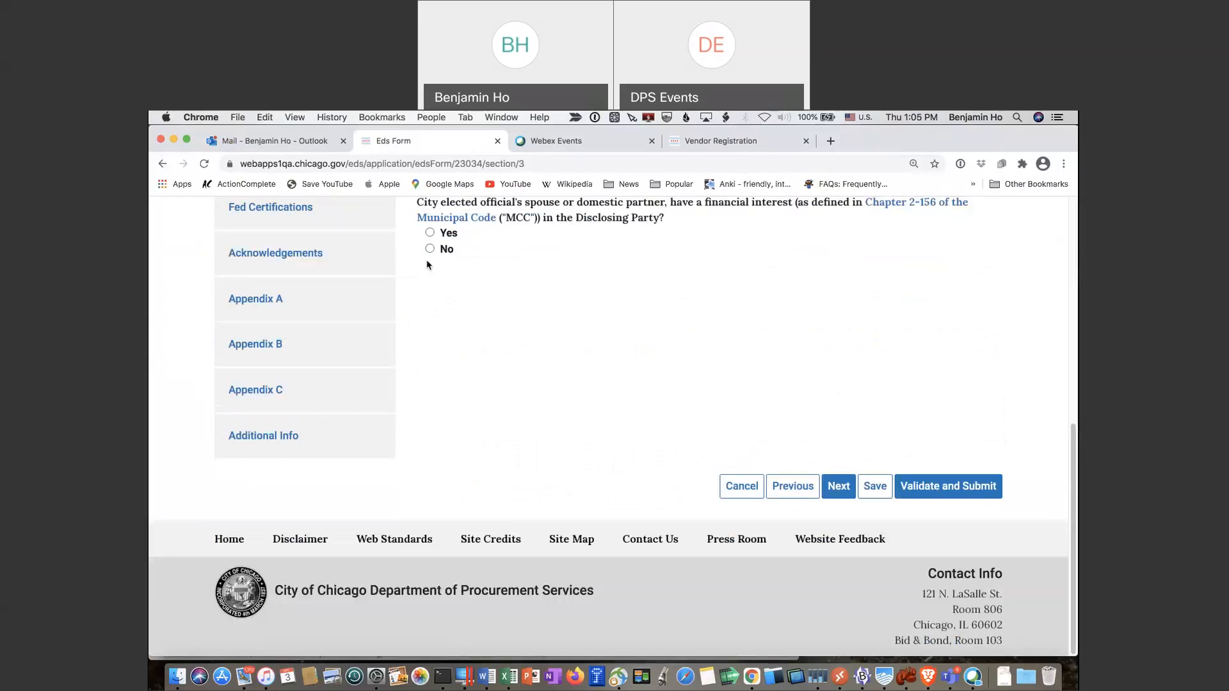
scroll(453, 363, "up", 1)
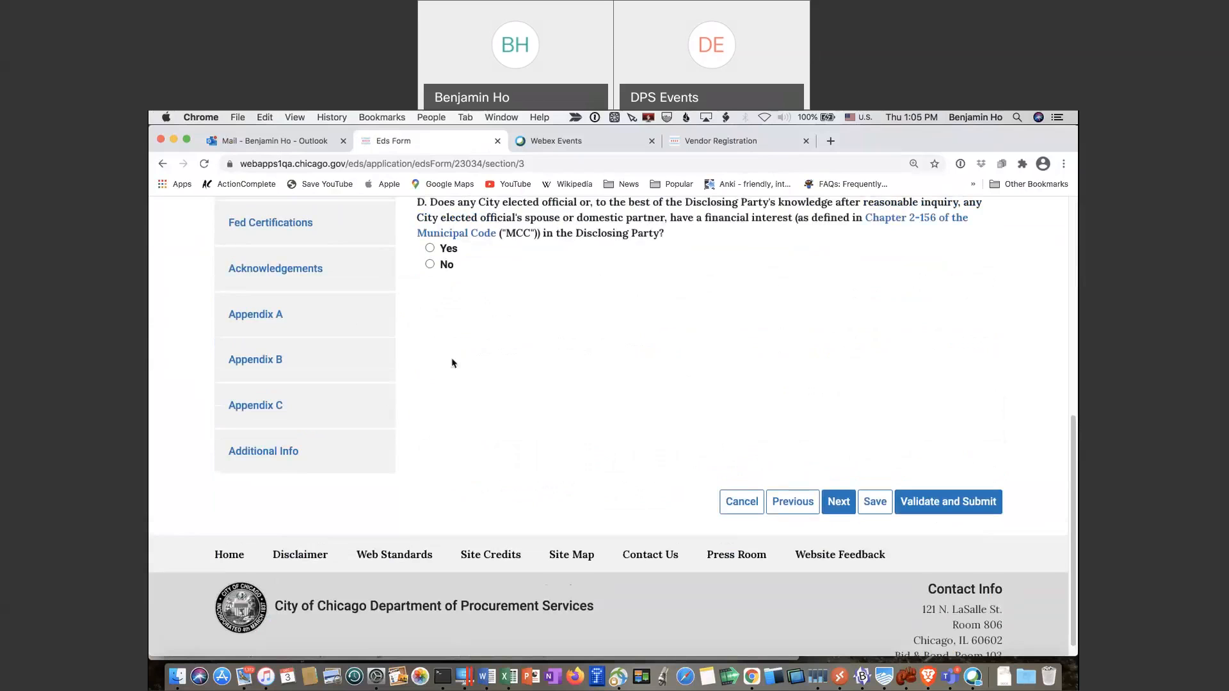
scroll(452, 363, "up", 2)
left_click(430, 370)
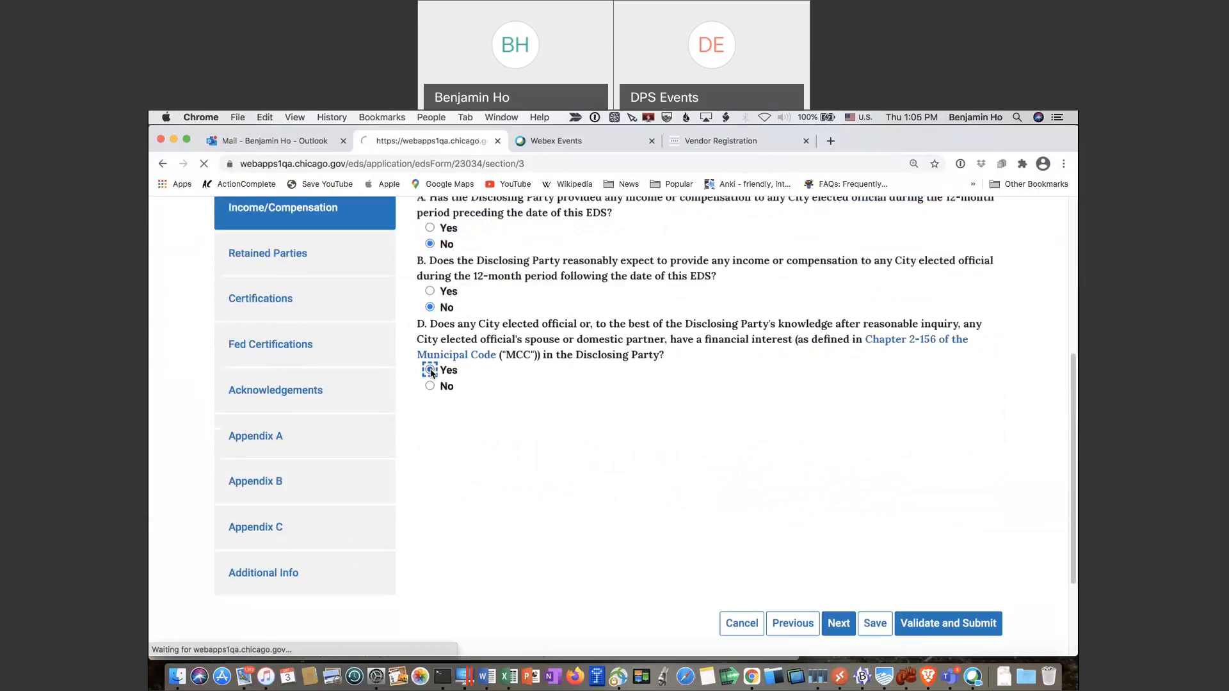
scroll(600, 390, "down", 5)
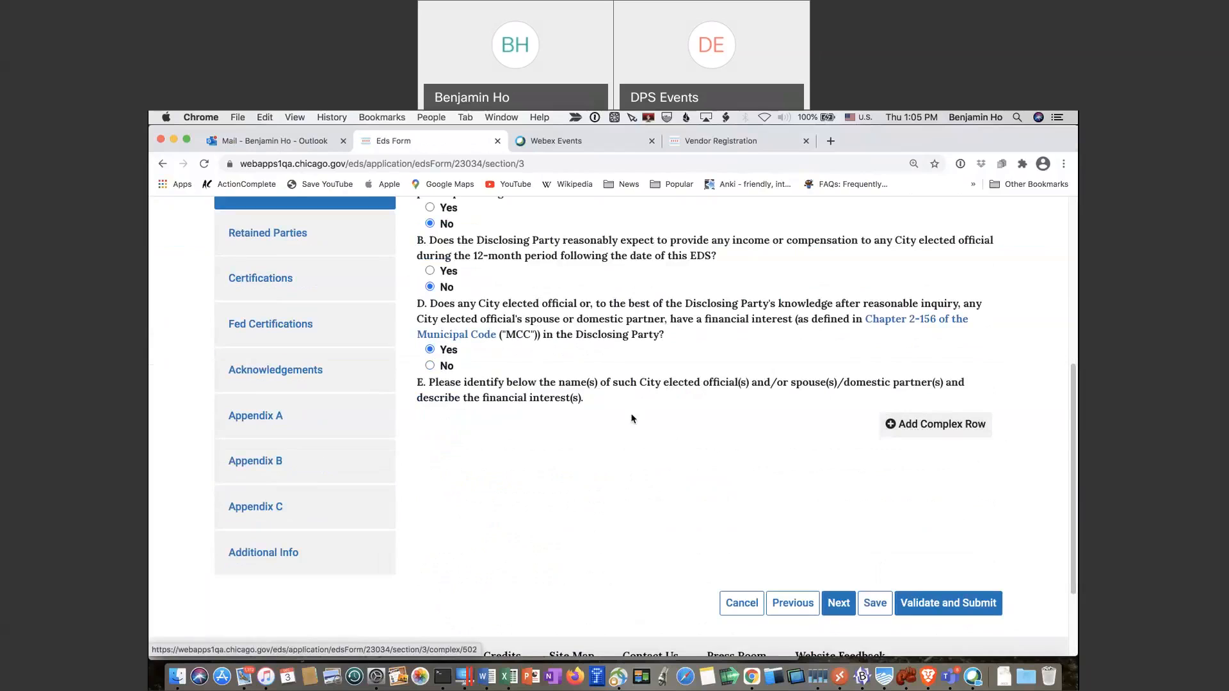
left_click(430, 366)
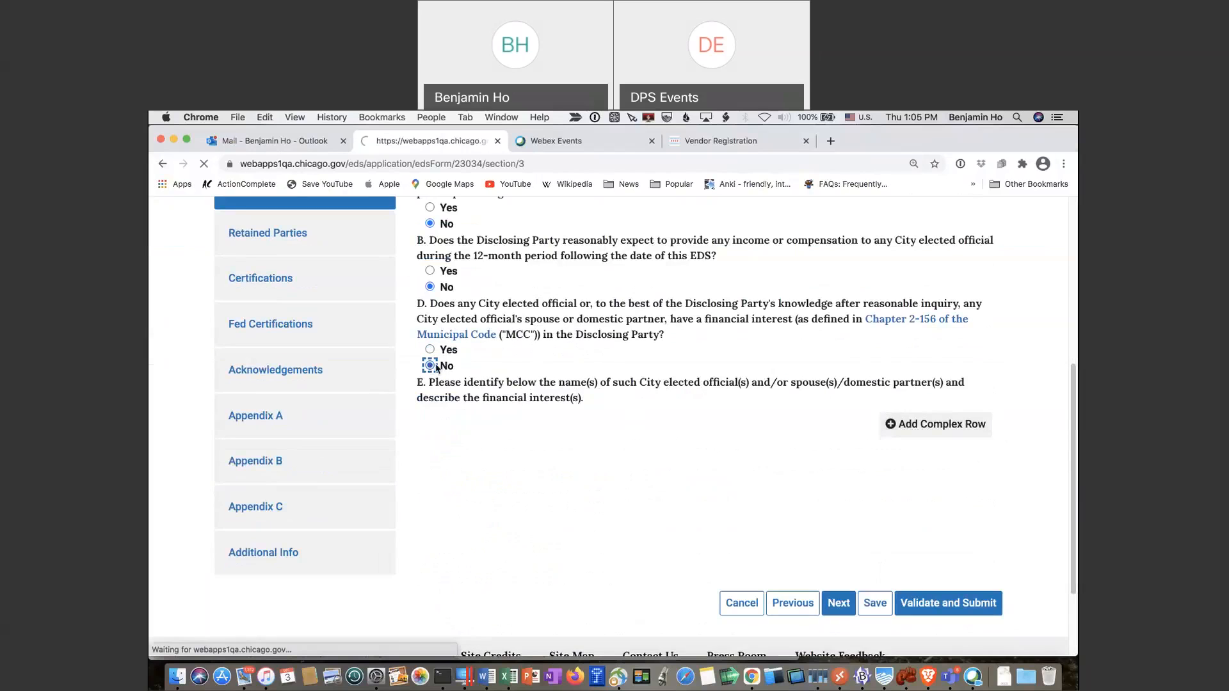
left_click(838, 493)
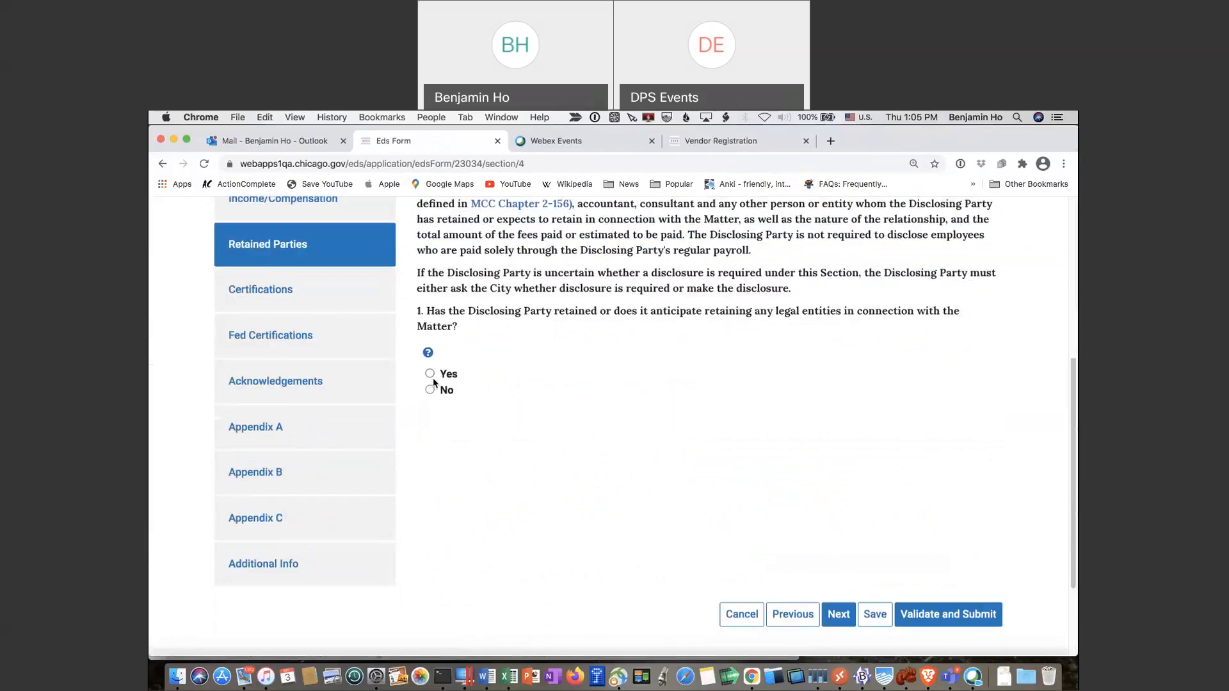
Answer Yes to retaining legal entities and add a row filled from the saved entity's name and address
left_click(430, 374)
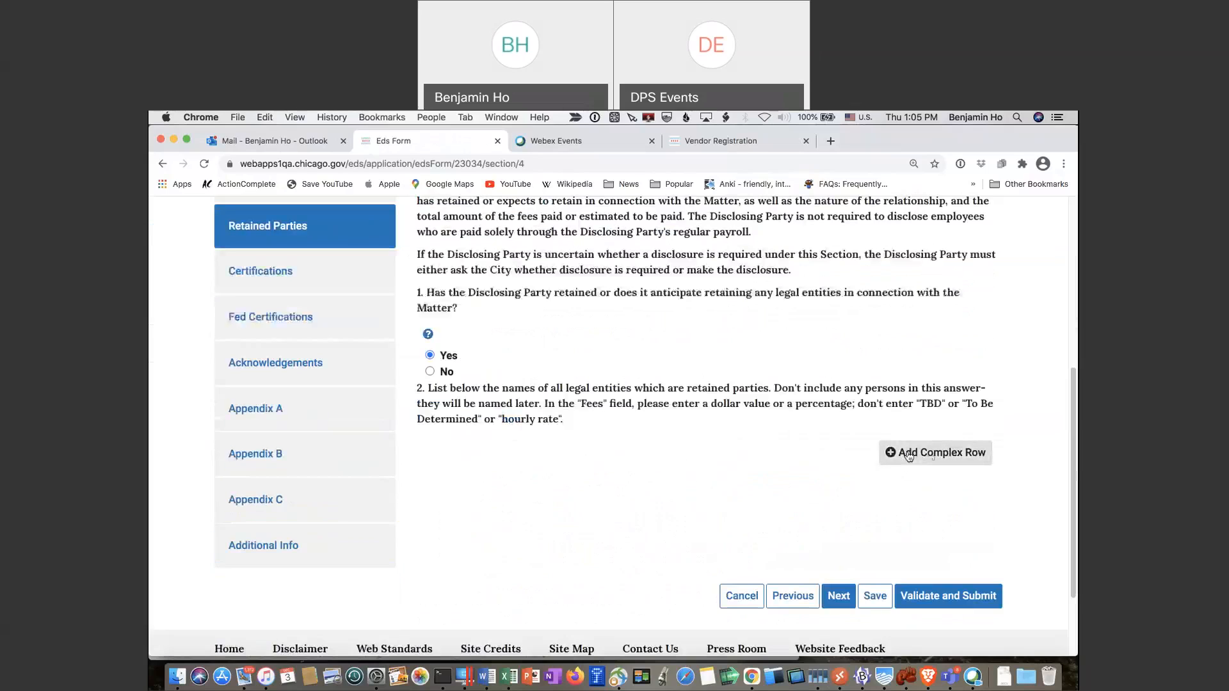
left_click(929, 454)
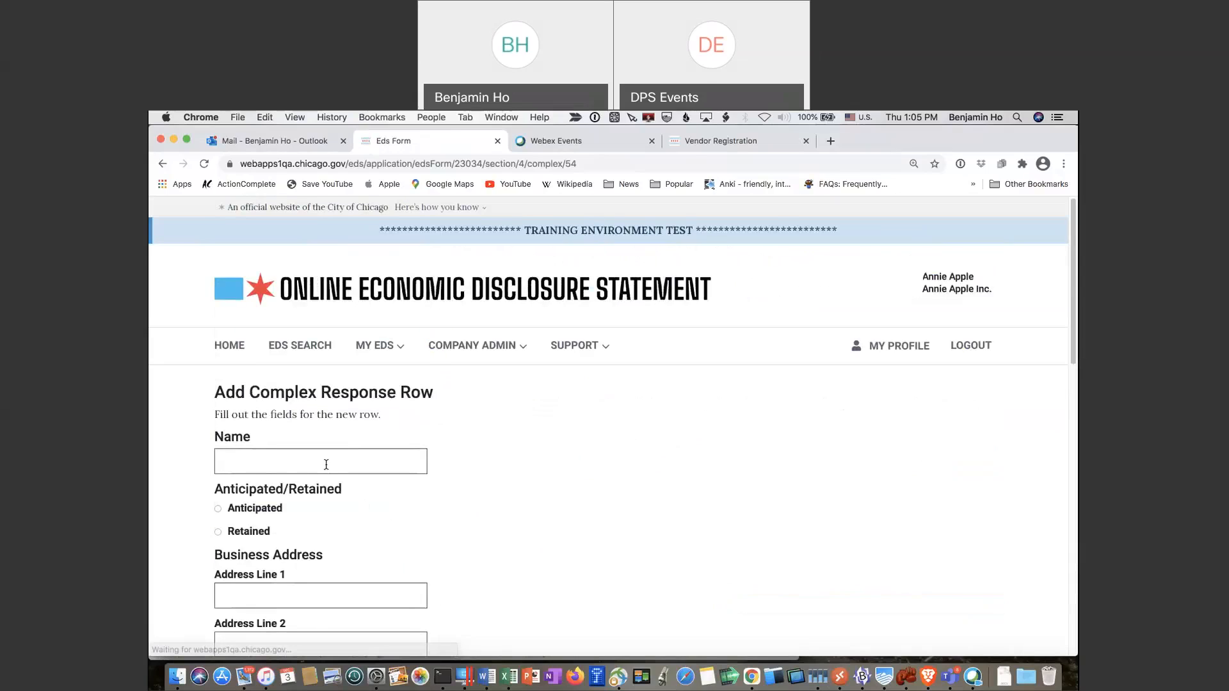
left_click(403, 466)
type("Sam Sub")
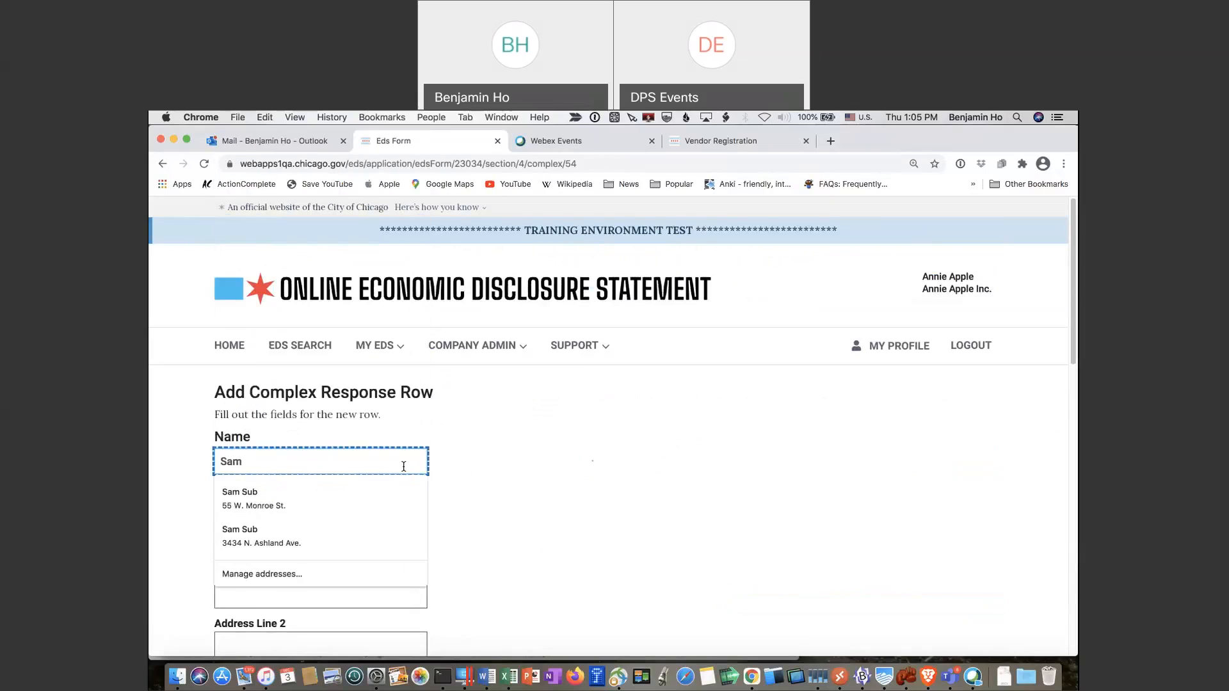
key("Down")
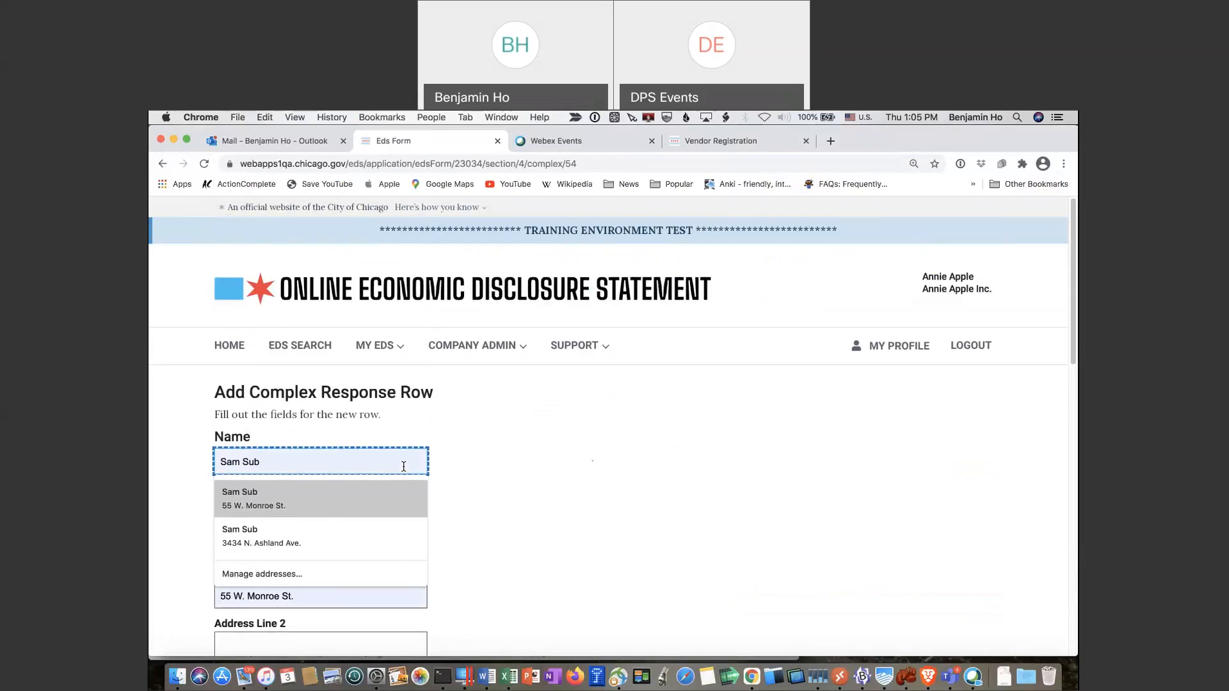
key("Tab")
scroll(634, 492, "down", 1)
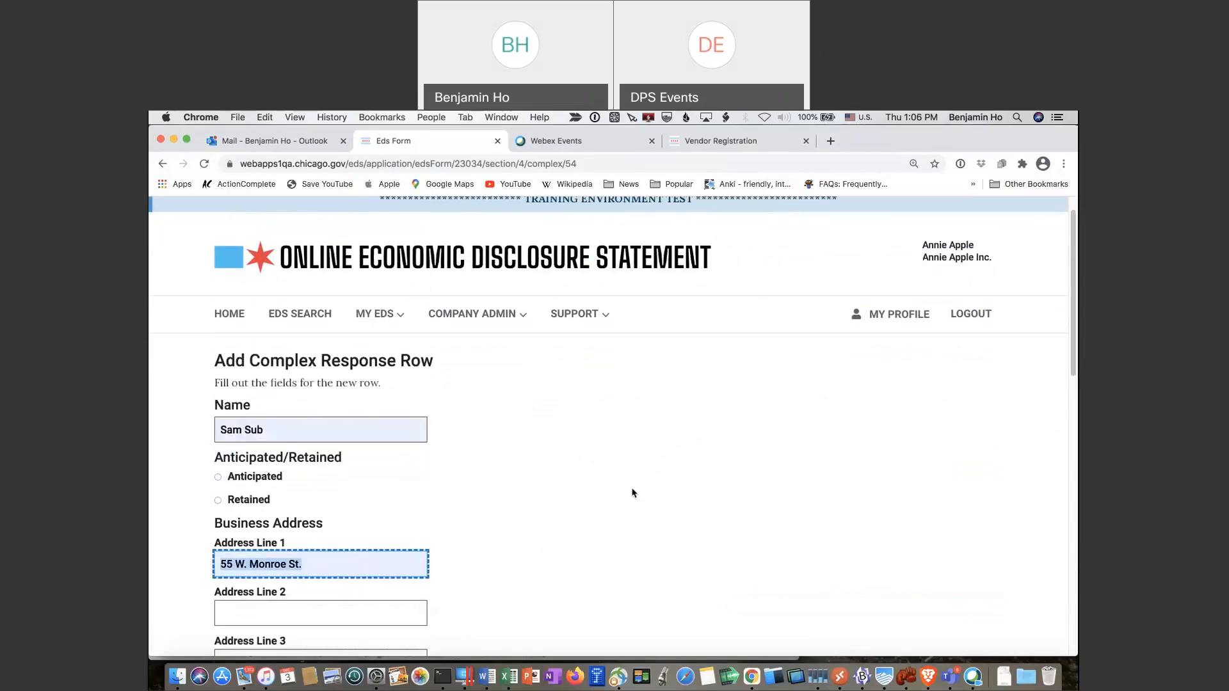
Mark the entity Anticipated, as Subcontractor - MWDBE with 5% estimated fees, and confirm the row
left_click(218, 478)
scroll(554, 497, "down", 5)
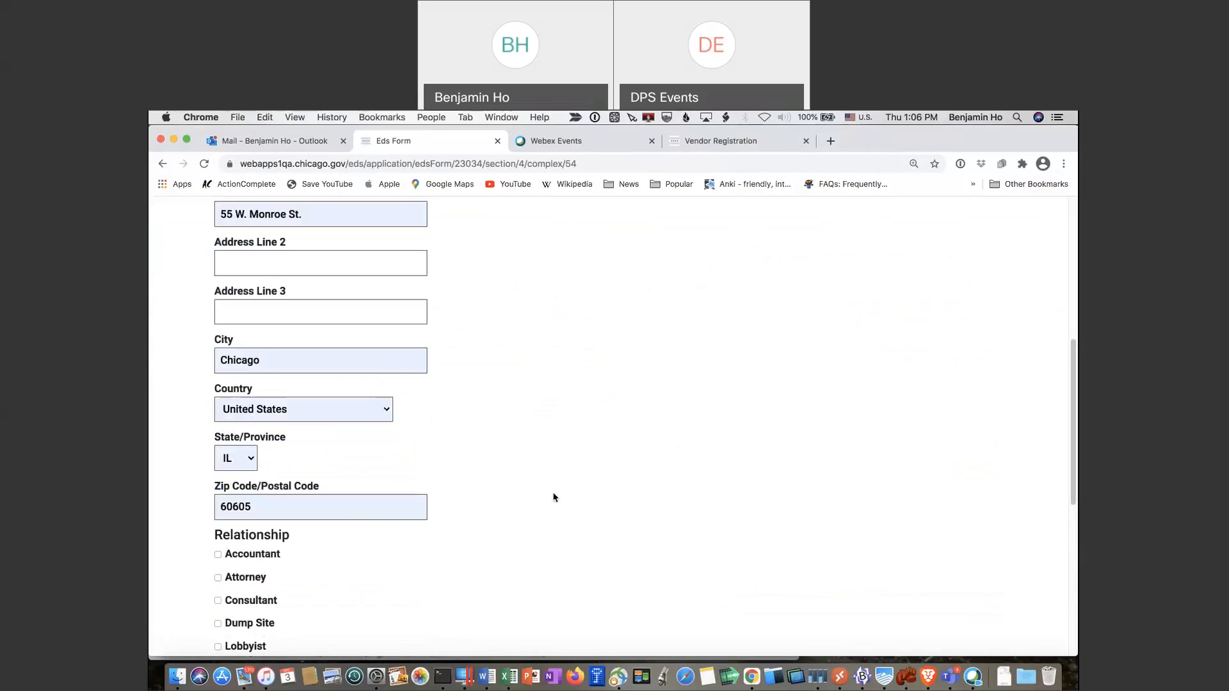
scroll(434, 488, "down", 2)
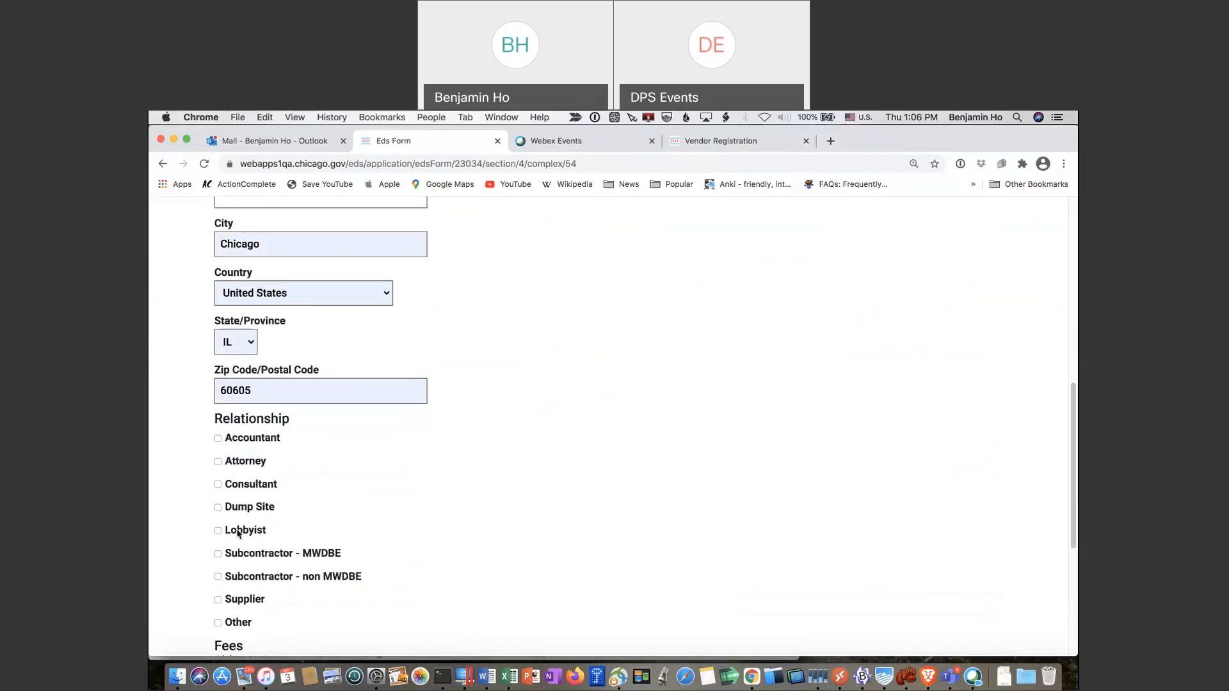
scroll(390, 526, "down", 2)
scroll(384, 528, "down", 2)
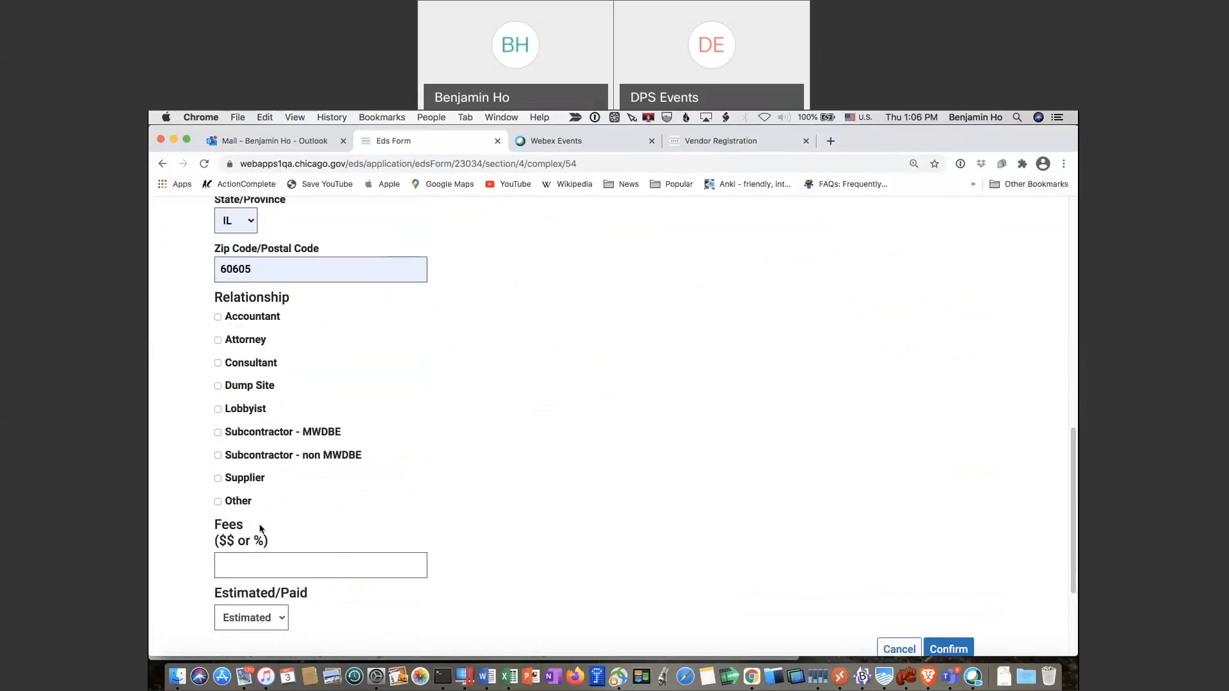
left_click(218, 433)
left_click(263, 568)
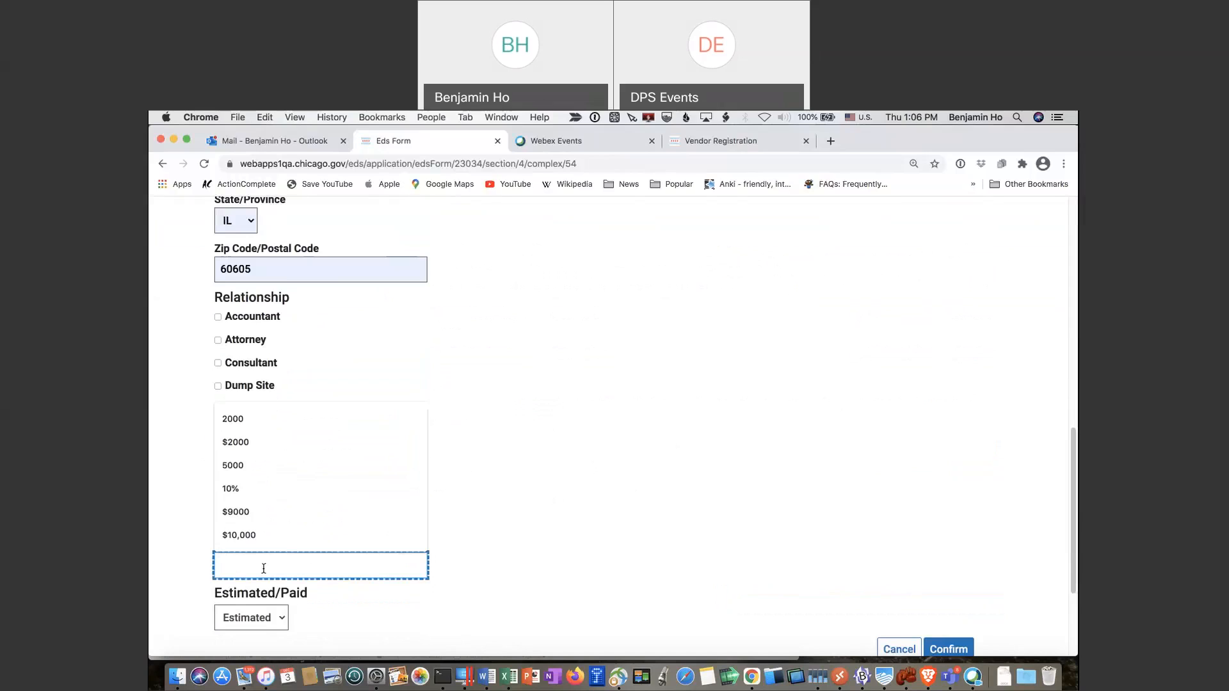
type("5%")
key("Tab")
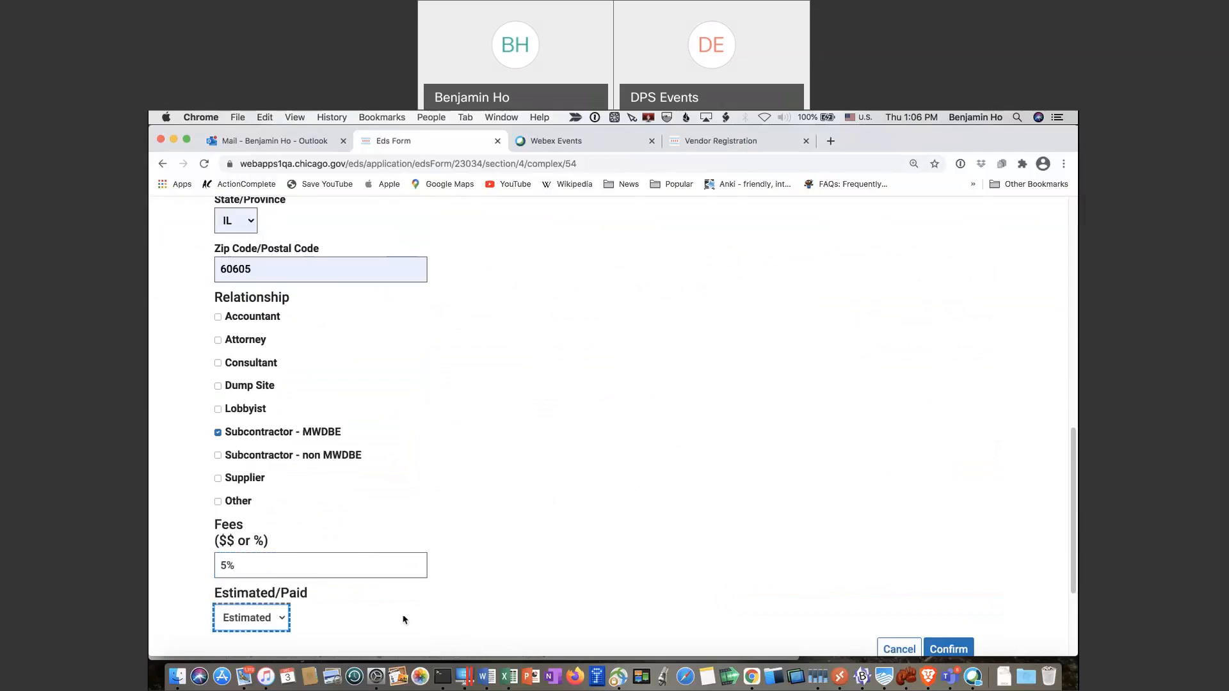
scroll(400, 617, "down", 2)
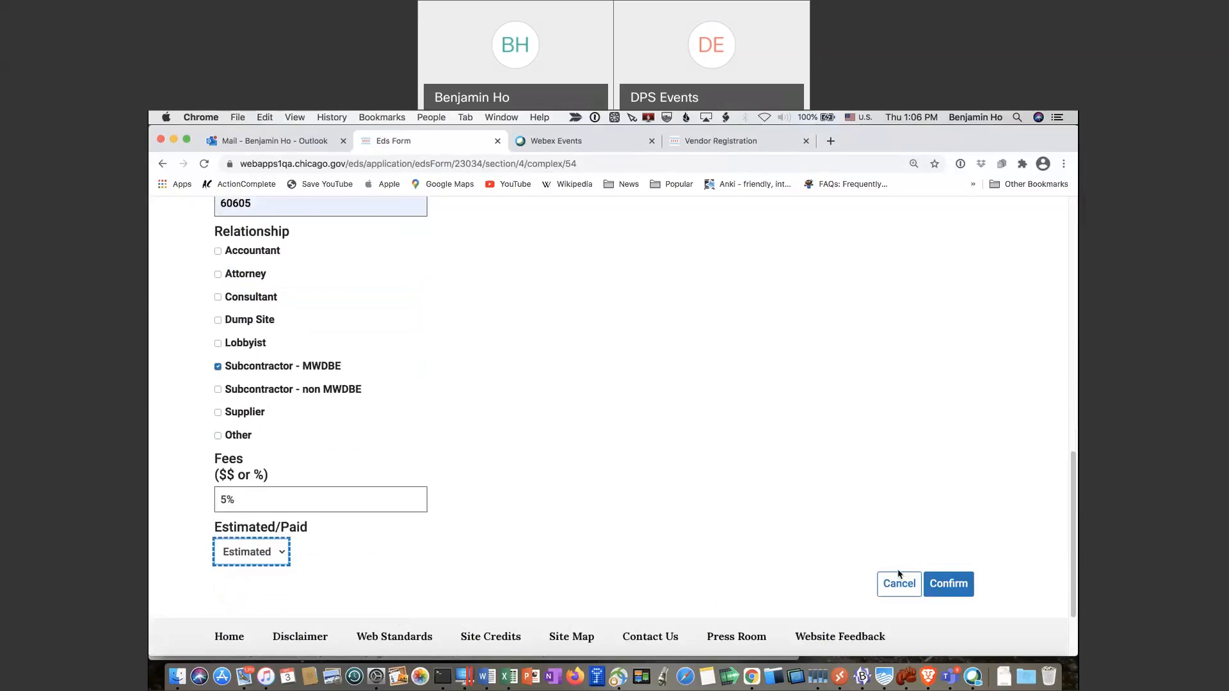
left_click(949, 584)
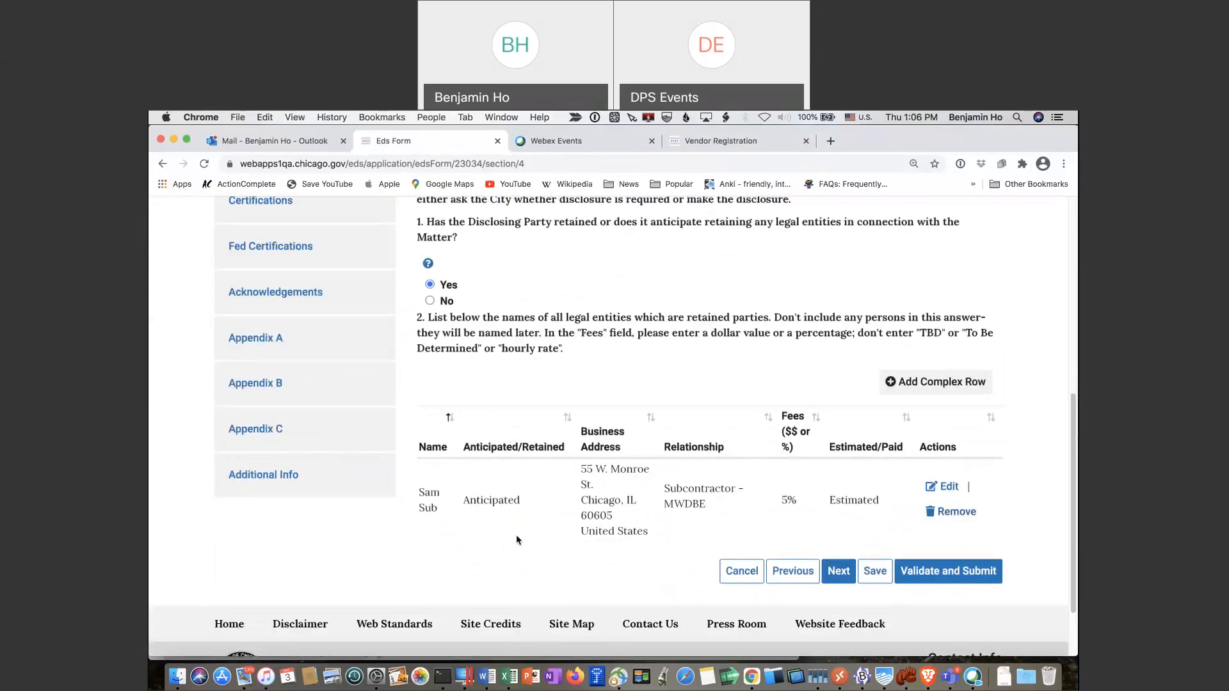
On Retained Parties page 2, answer No for question 3 and advance to Section V Certifications
left_click(839, 572)
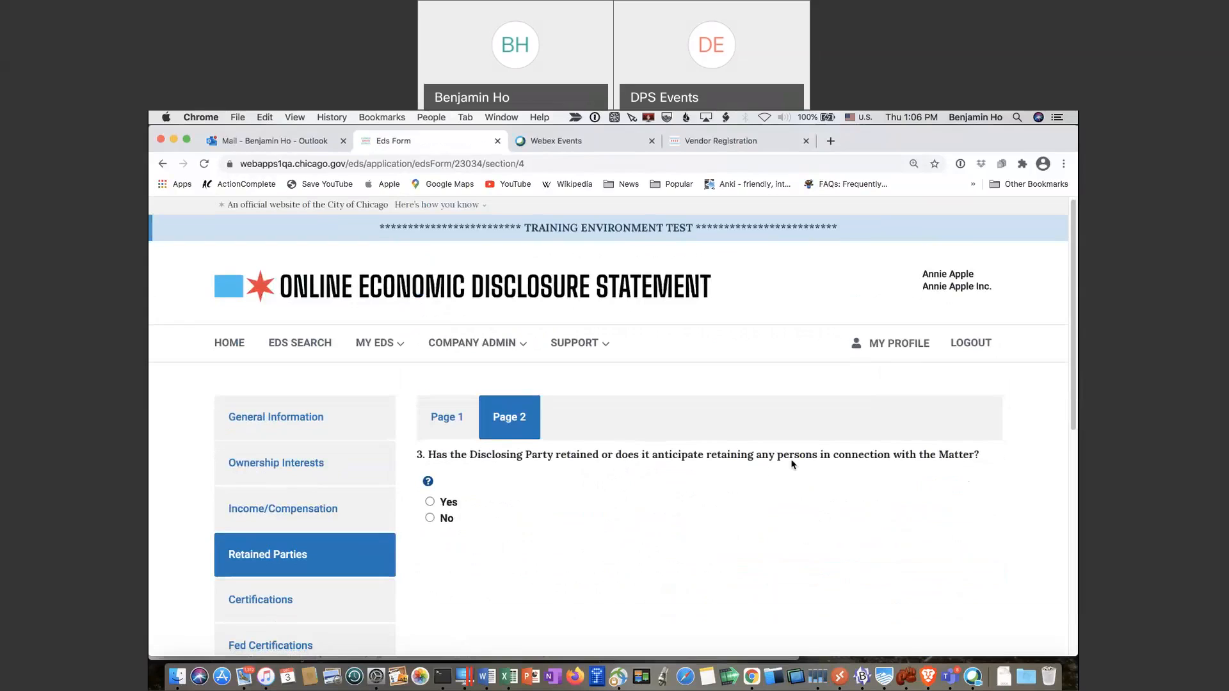
left_click(431, 518)
scroll(653, 537, "down", 5)
left_click(838, 558)
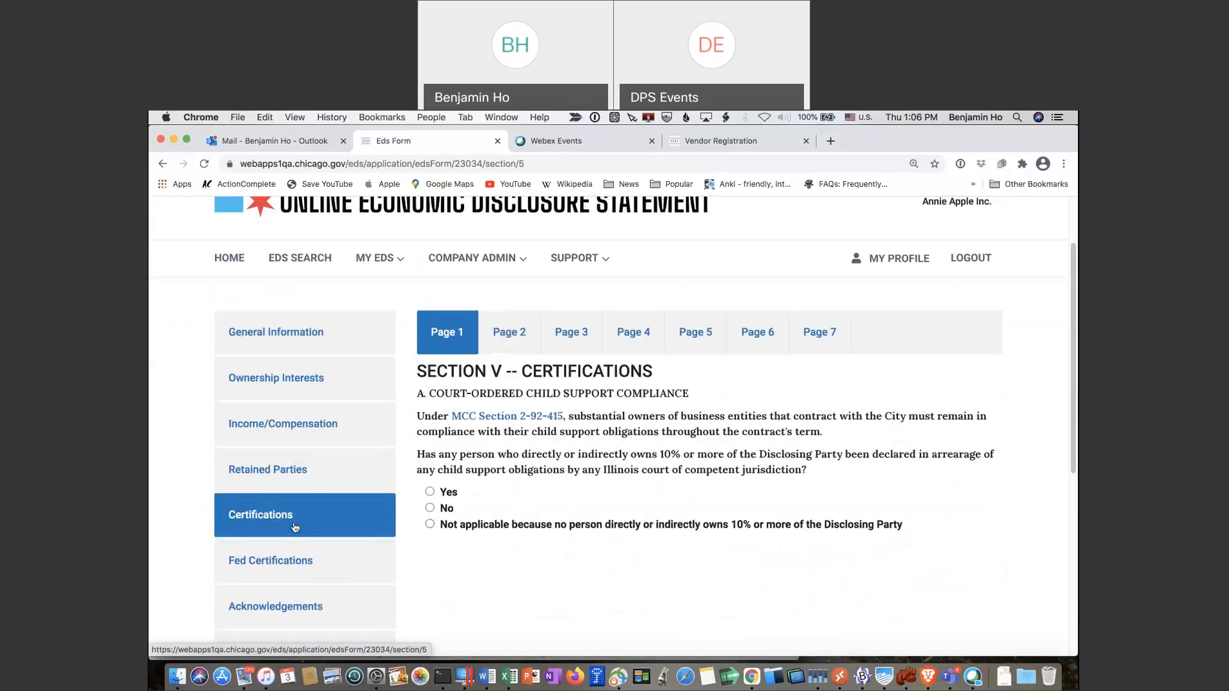
scroll(295, 528, "down", 4)
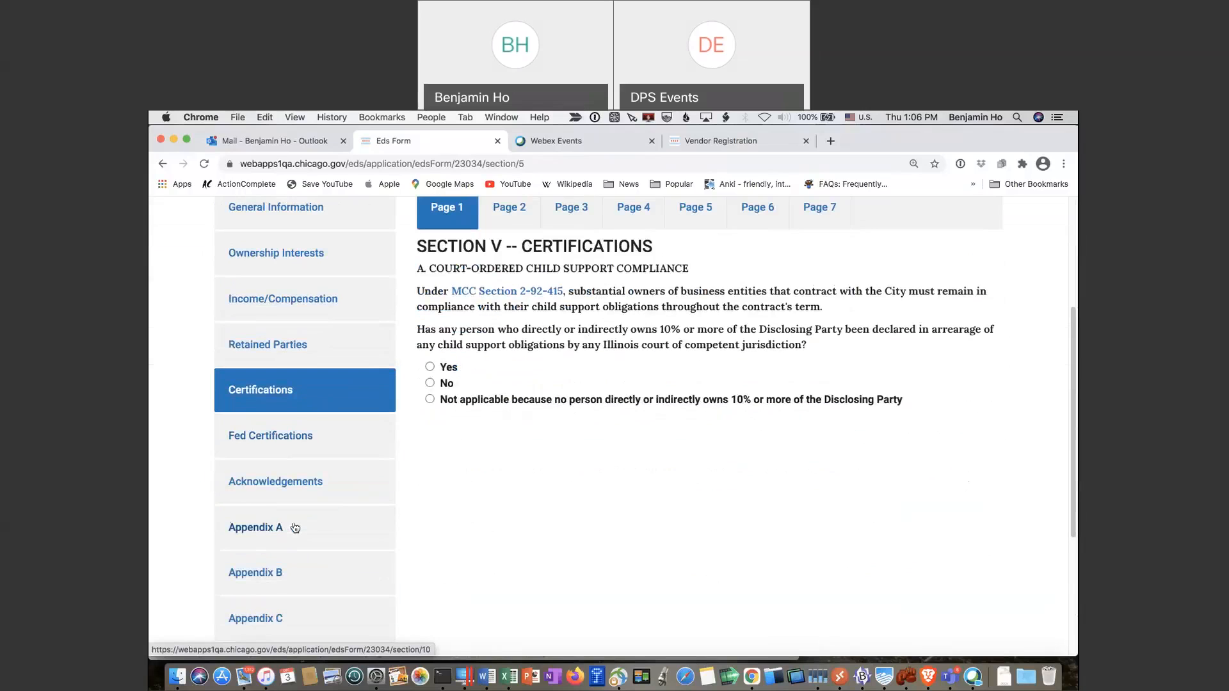
Answer the child support compliance question on Certifications page 1 and continue to page 2
scroll(295, 527, "up", 5)
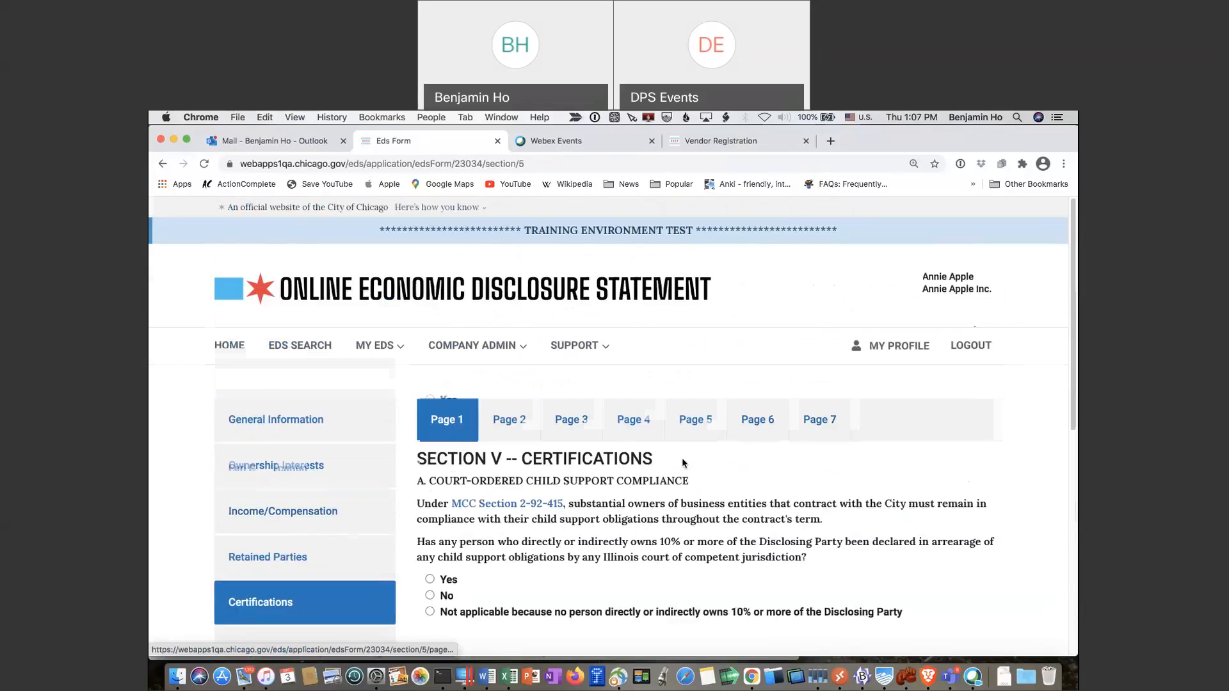
scroll(488, 505, "down", 3)
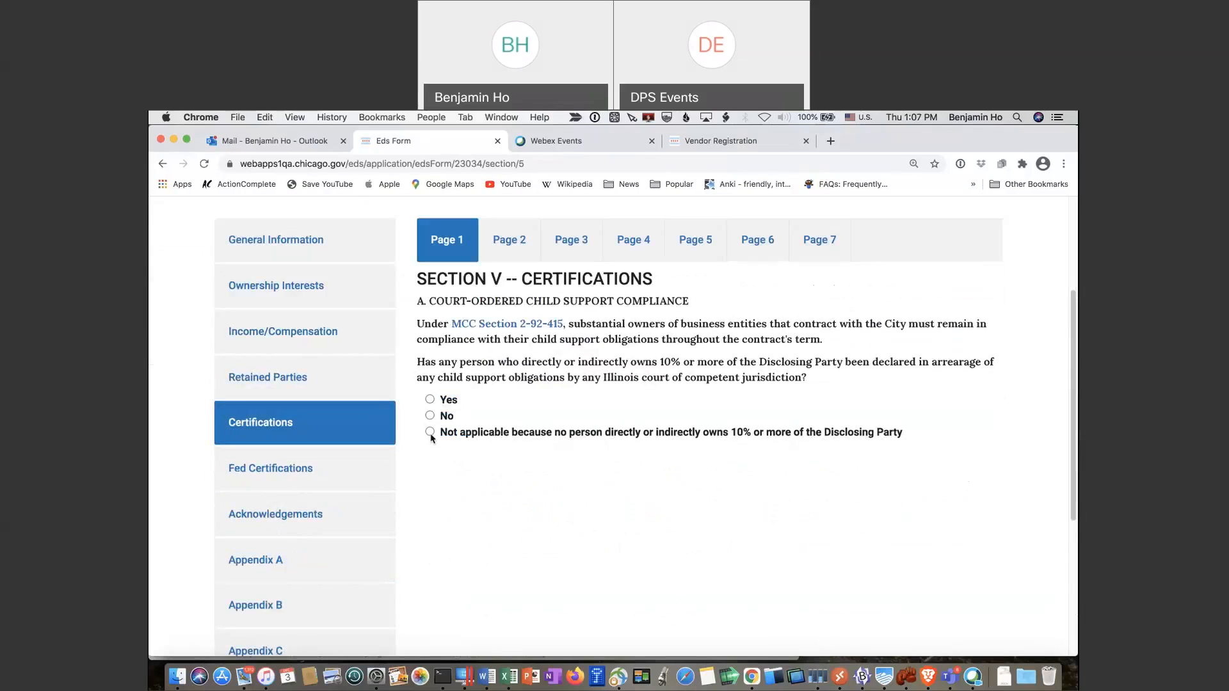
left_click(430, 415)
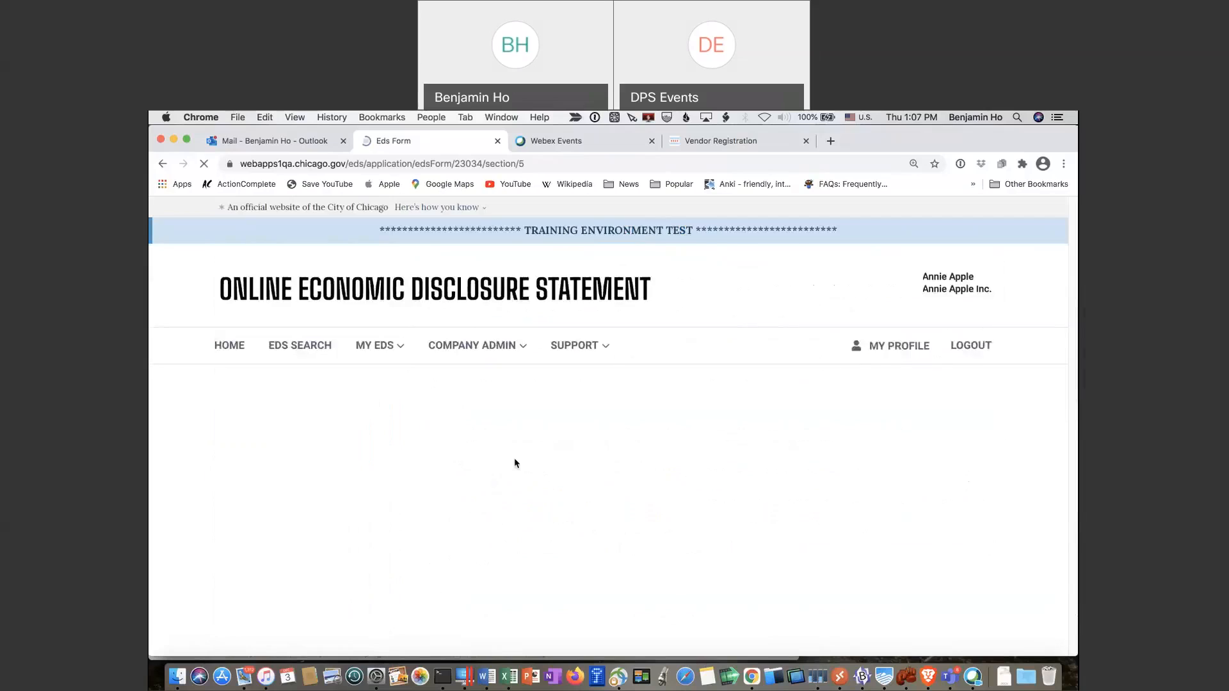
left_click(841, 536)
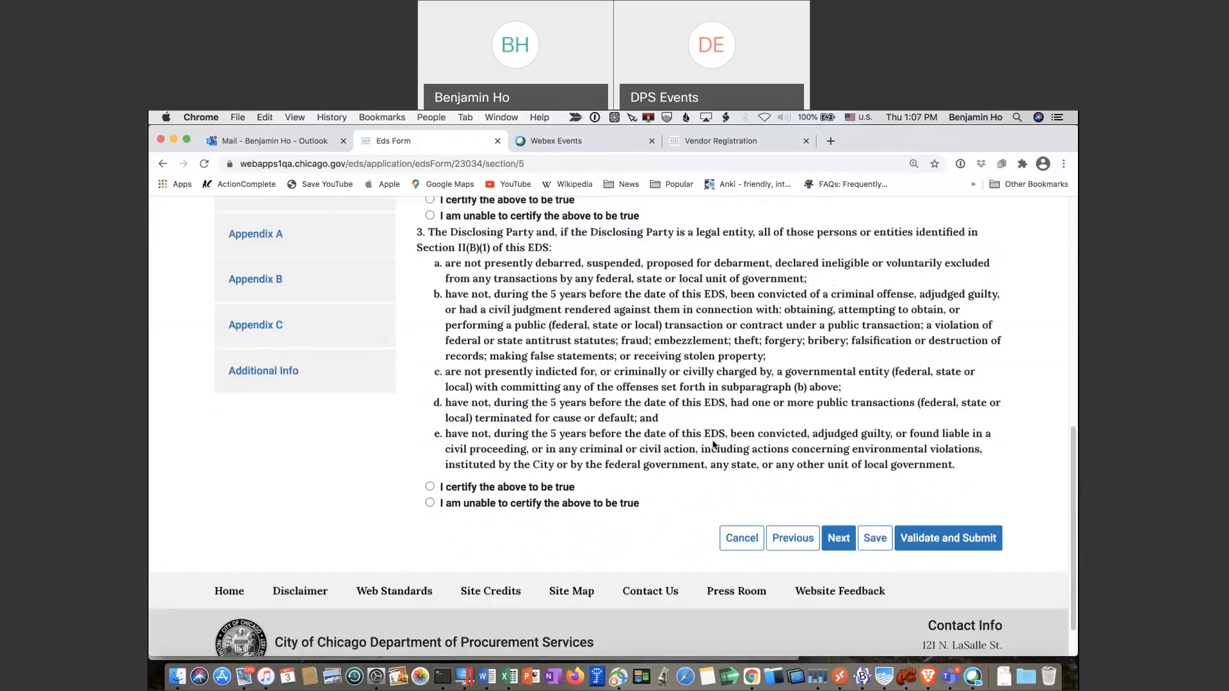
Certify items 1, 2 and 3 (integrity monitors, unpaid City debts, debarment) as true
scroll(713, 443, "down", 1)
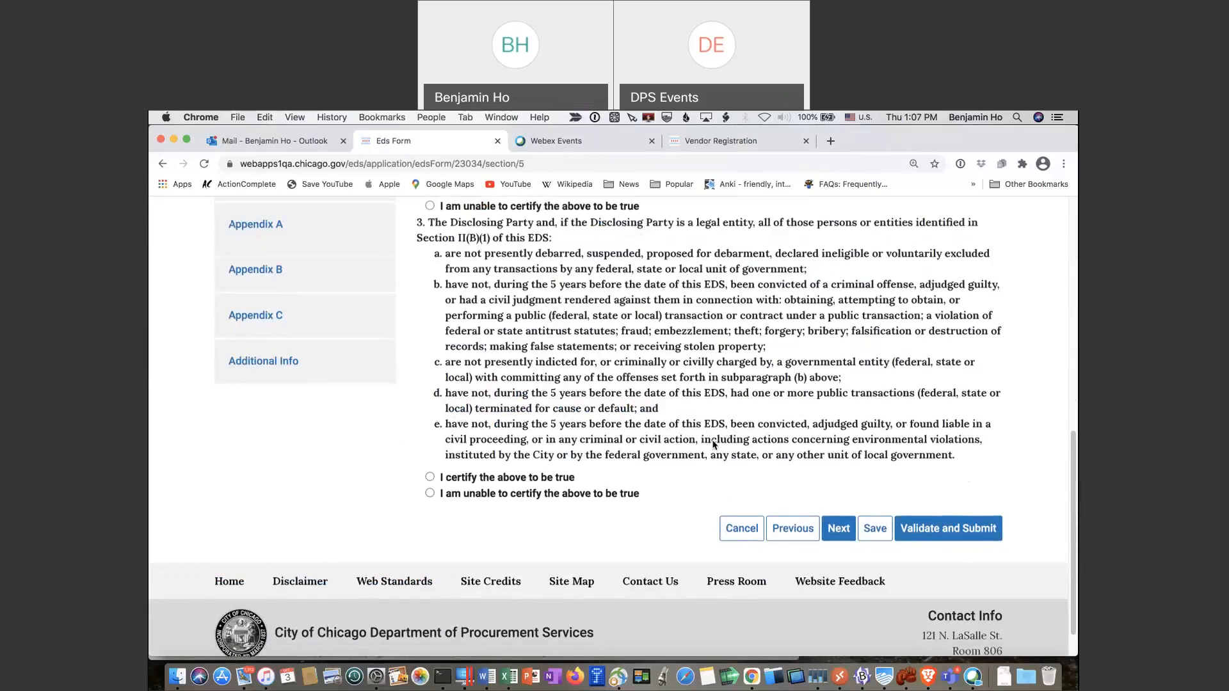
scroll(712, 444, "up", 10)
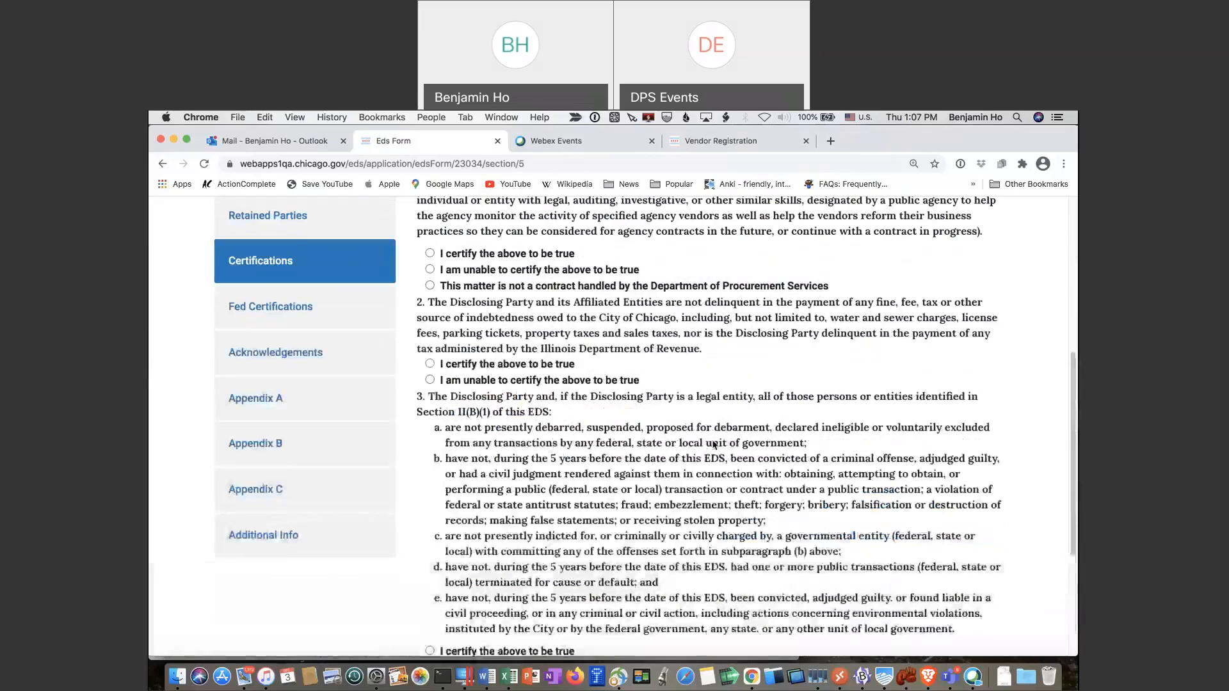
scroll(713, 444, "up", 6)
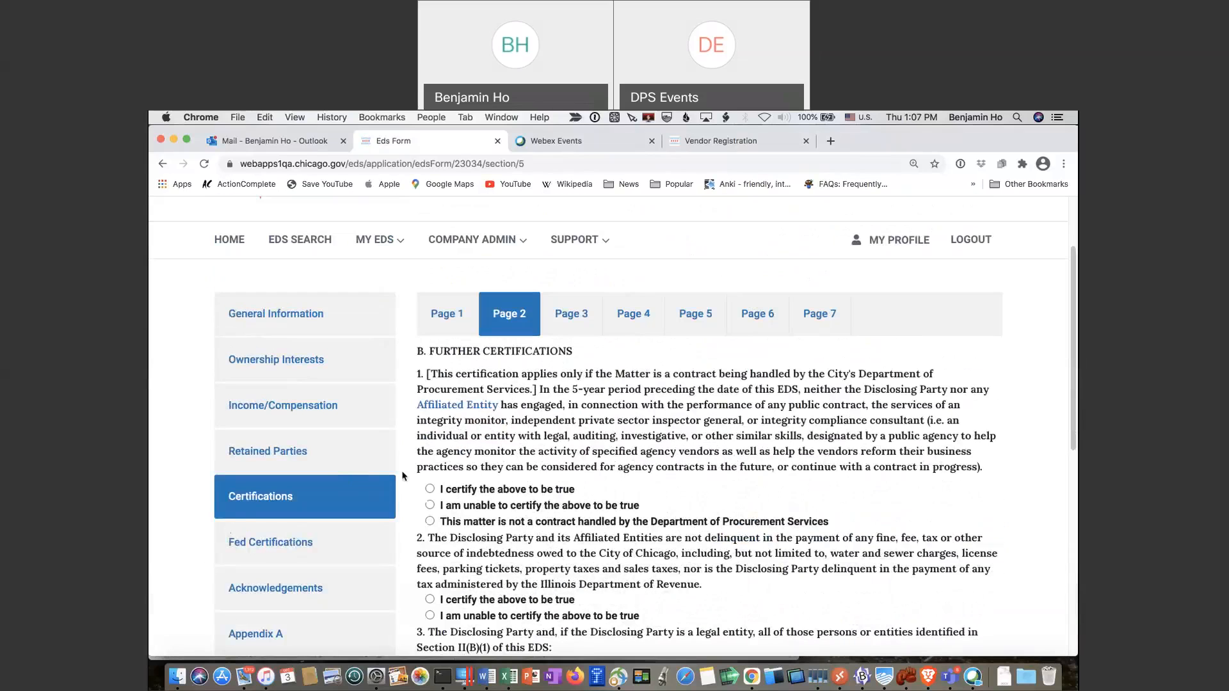
left_click(430, 490)
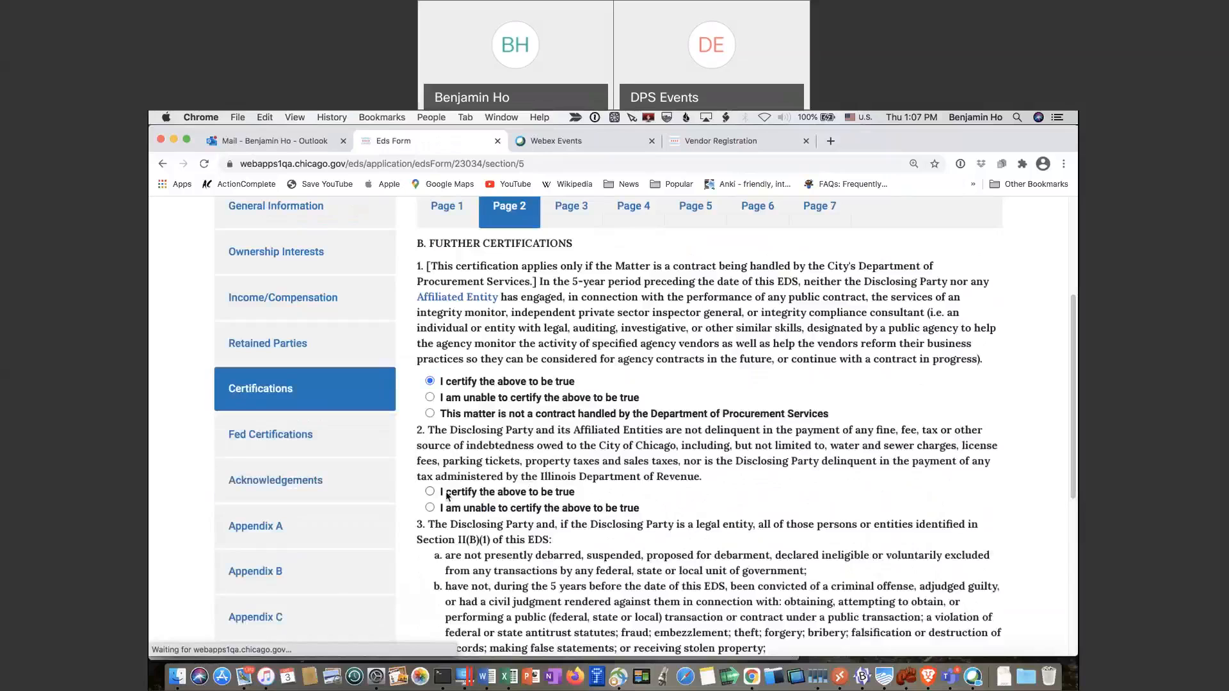
left_click(439, 494)
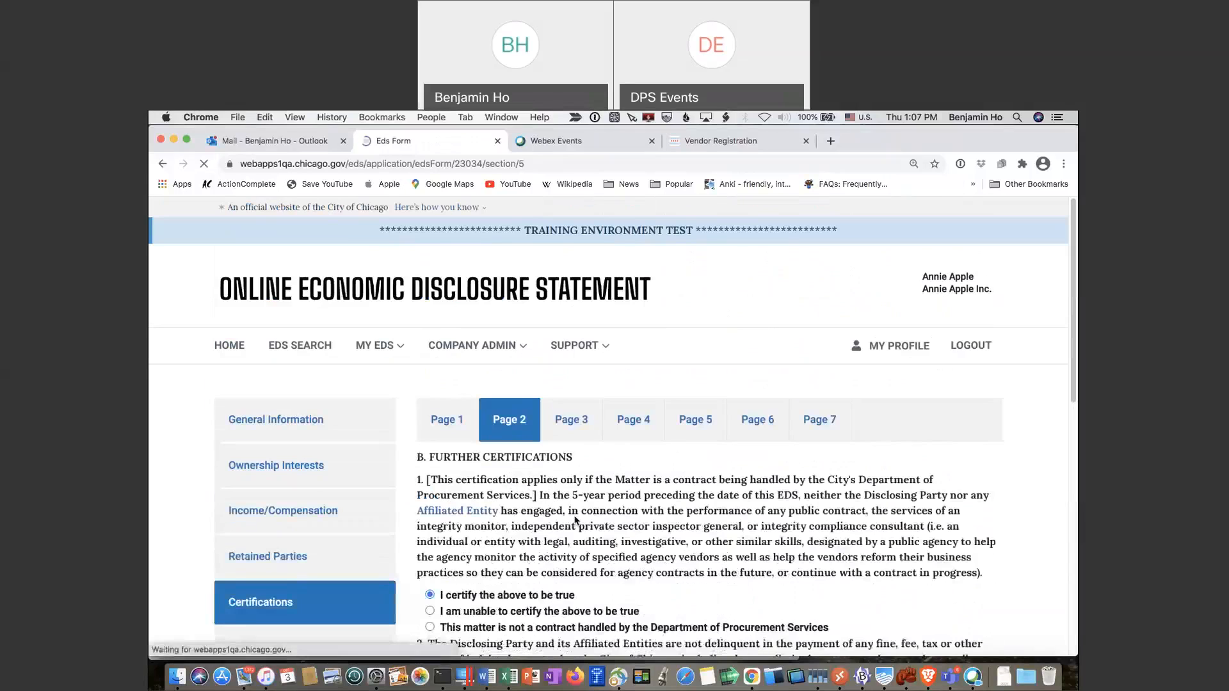
scroll(574, 519, "down", 5)
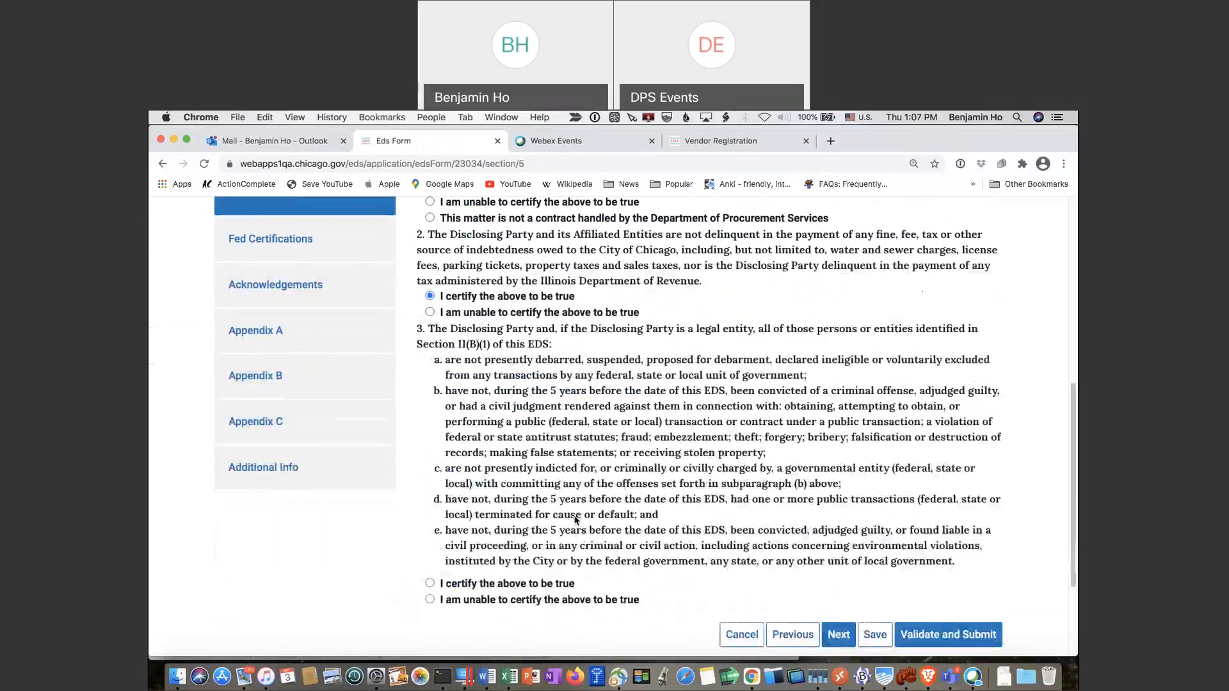
left_click(430, 585)
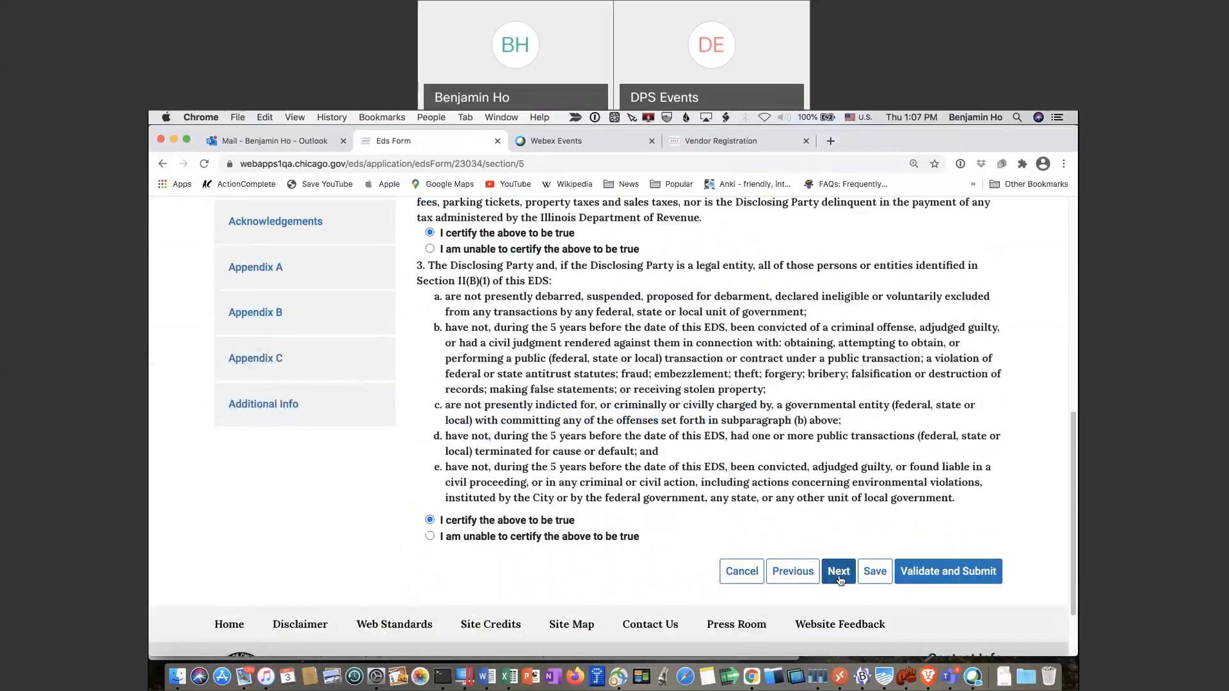
On Certifications page 3, certify item 4 on MCC chapter compliance and view the Affiliated Entity definition
left_click(838, 571)
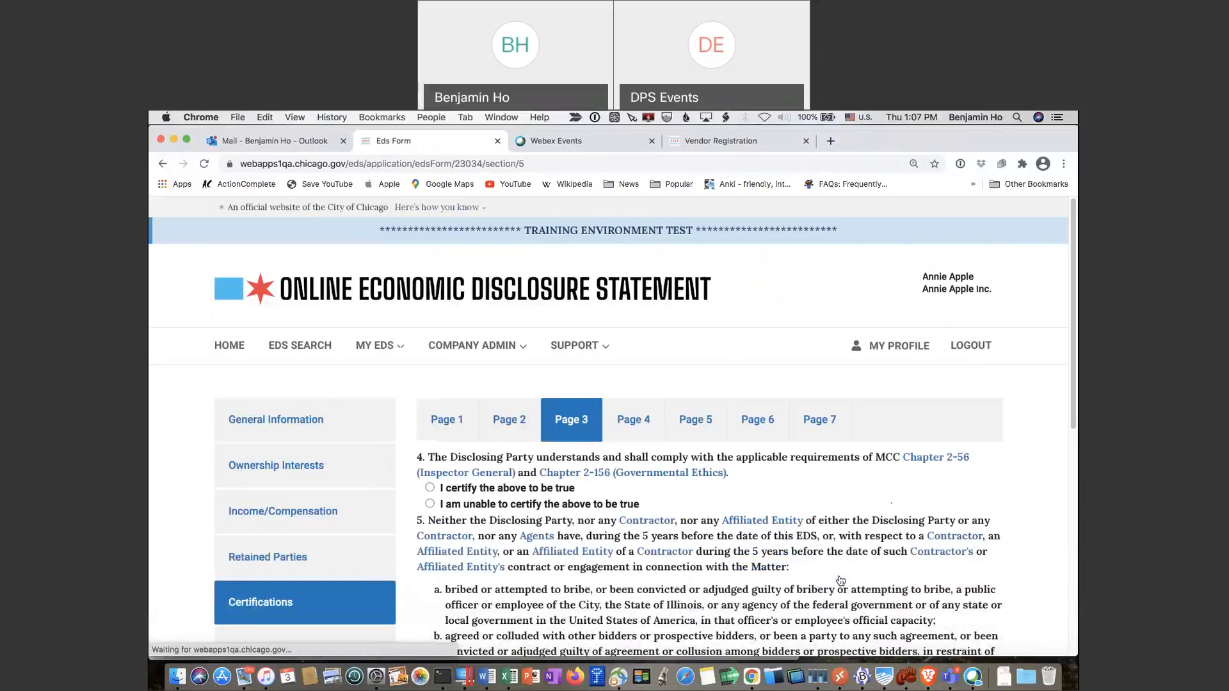
scroll(840, 581, "down", 5)
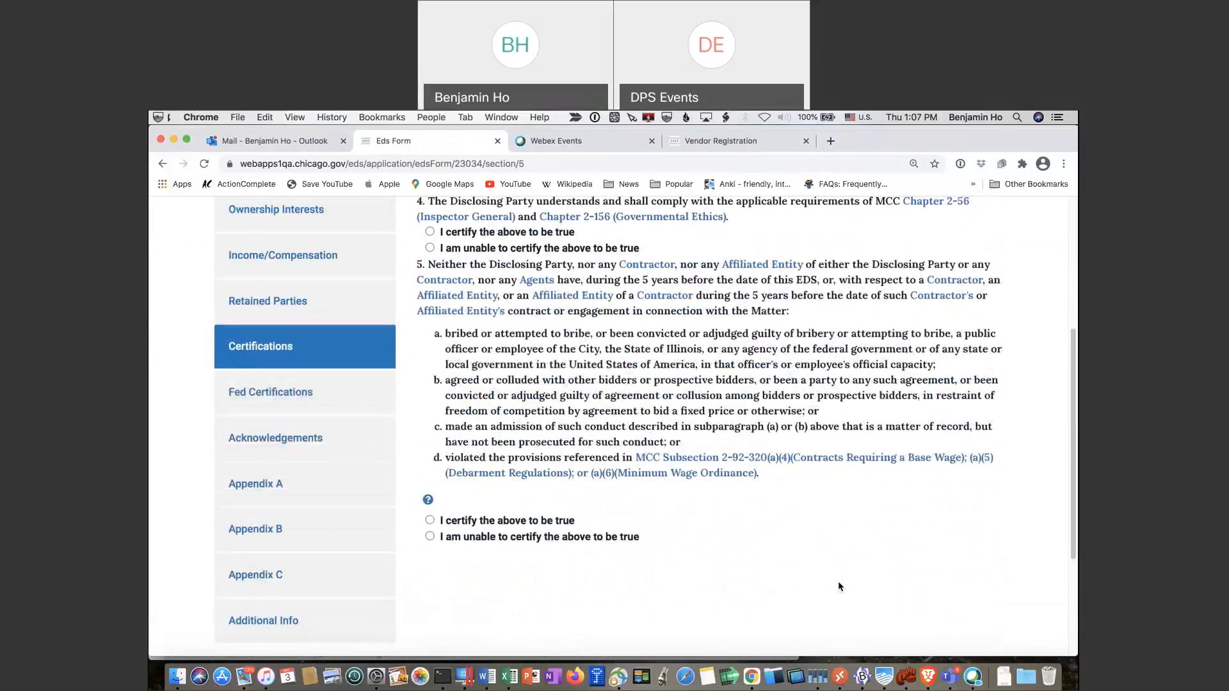
scroll(840, 586, "down", 3)
left_click(849, 493)
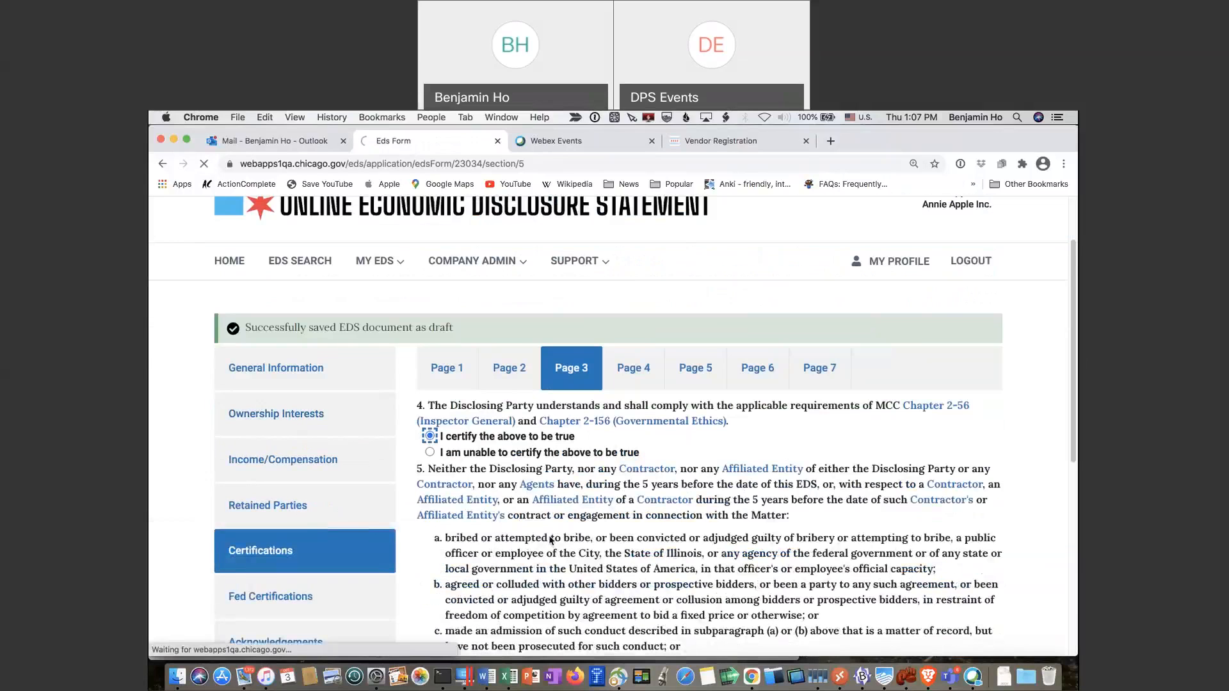
scroll(551, 542, "down", 1)
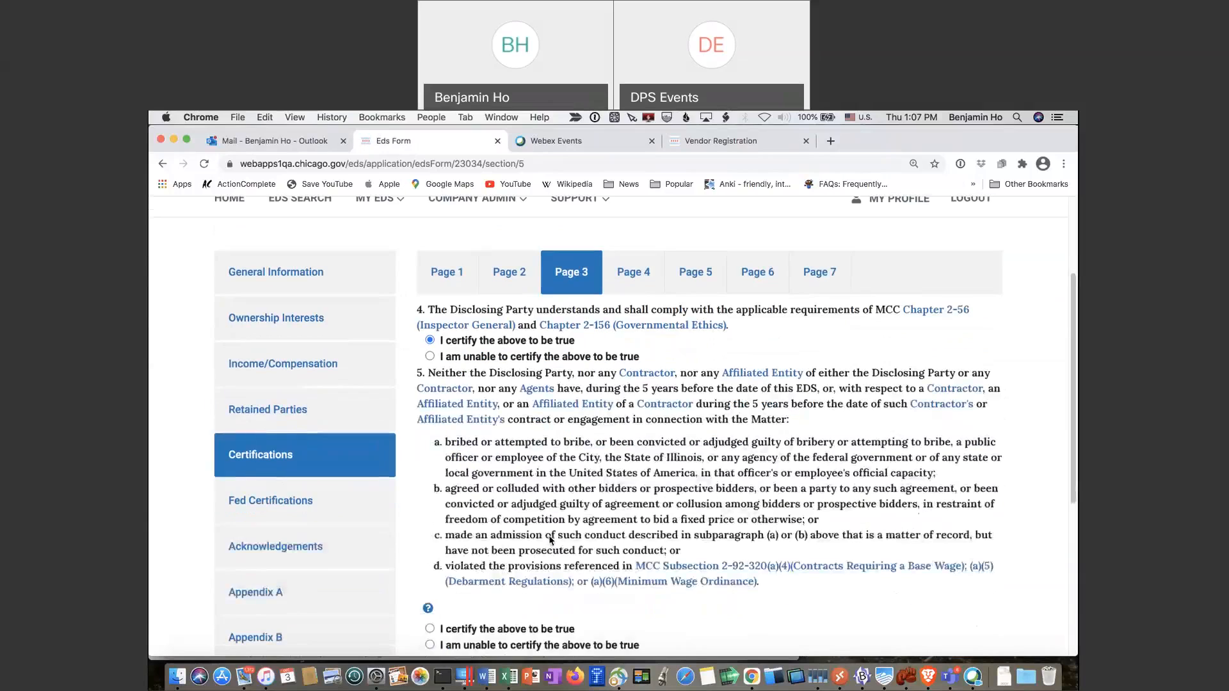
left_click(772, 363)
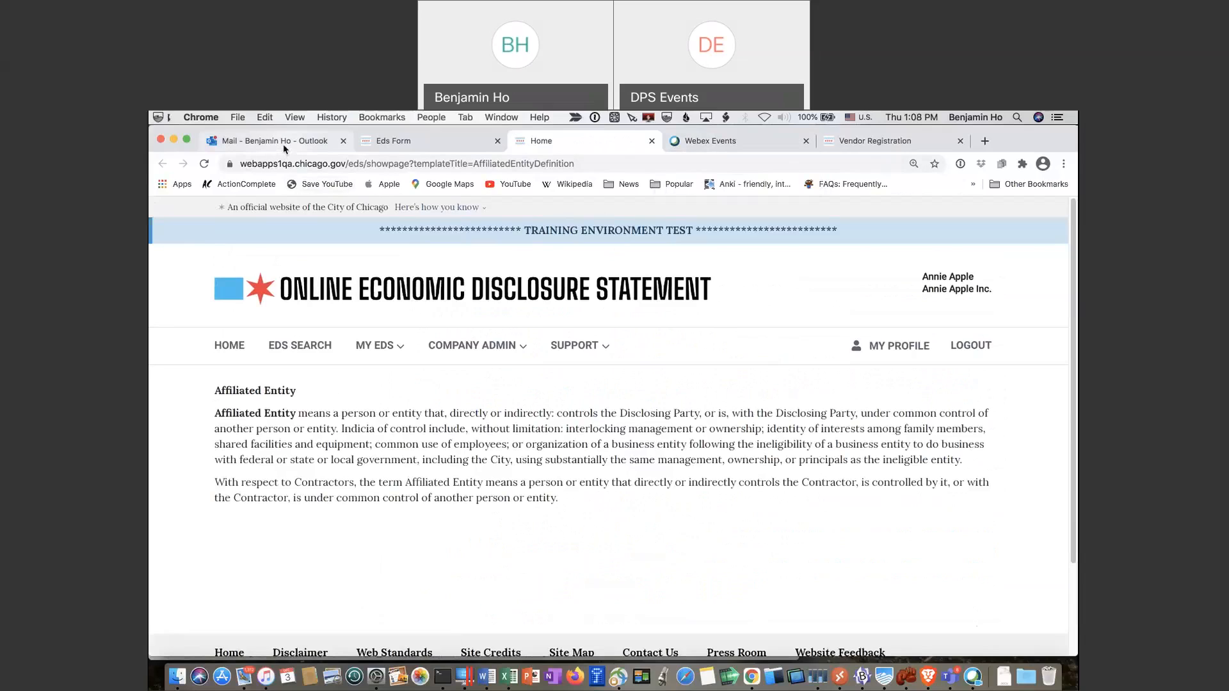
Back on the EDS form, certify item 5 on bribery and collusion and go to the next page
left_click(436, 140)
scroll(485, 345, "down", 3)
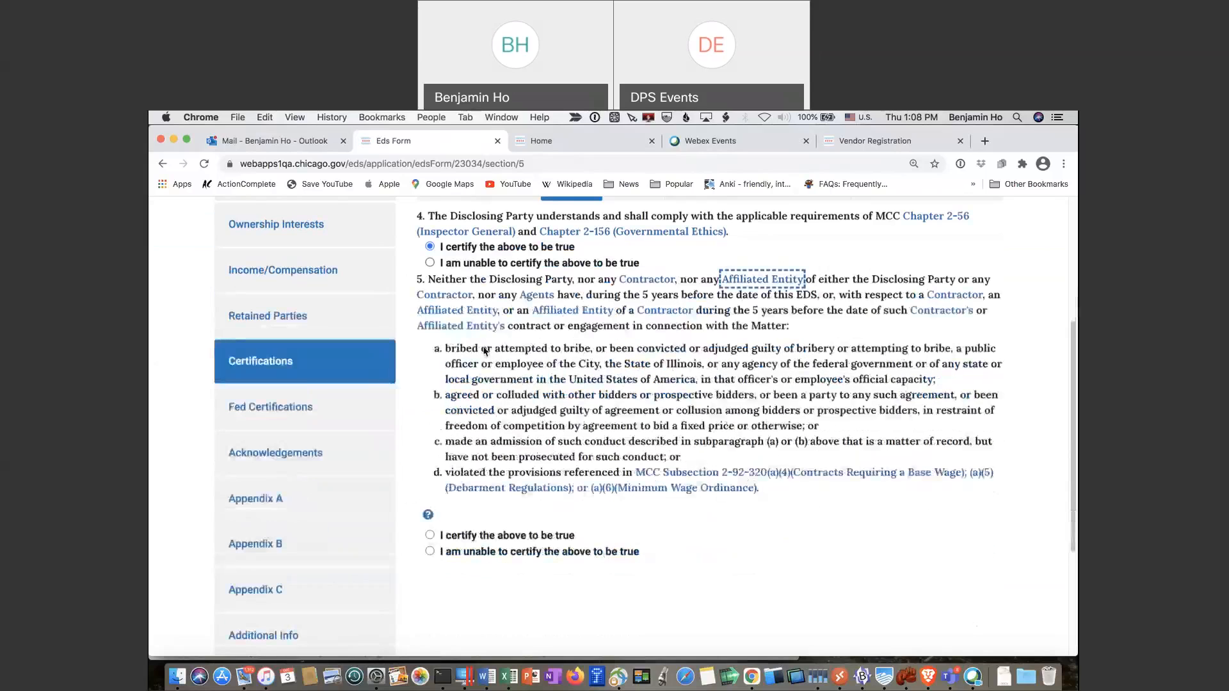
left_click(429, 504)
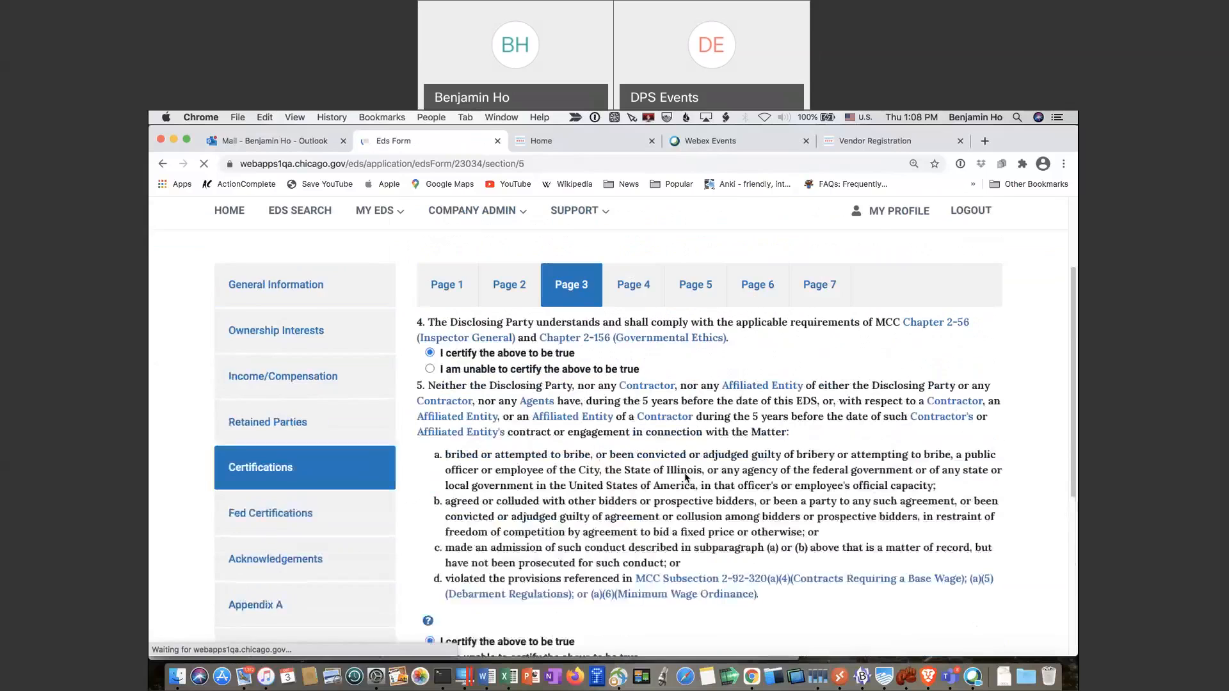
scroll(687, 475, "down", 3)
left_click(833, 592)
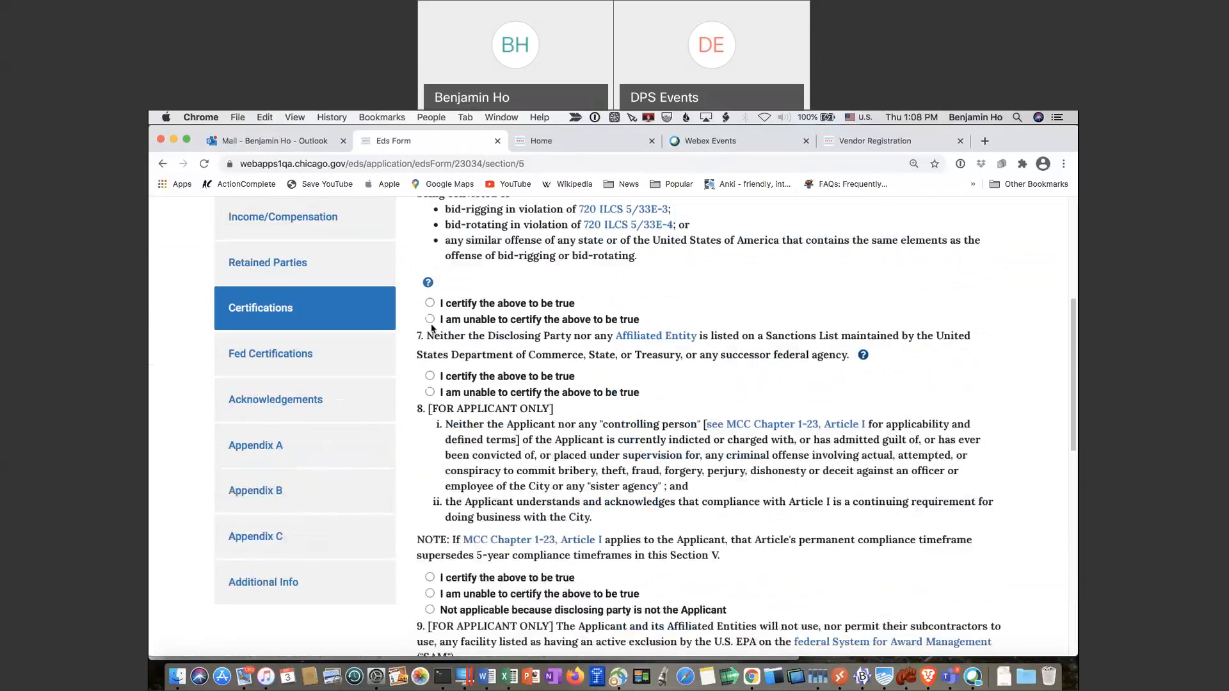
Certify items 6 through 10 (bid-rigging, sanctions, applicant, excluded facilities, subcontractors) as true
left_click(429, 304)
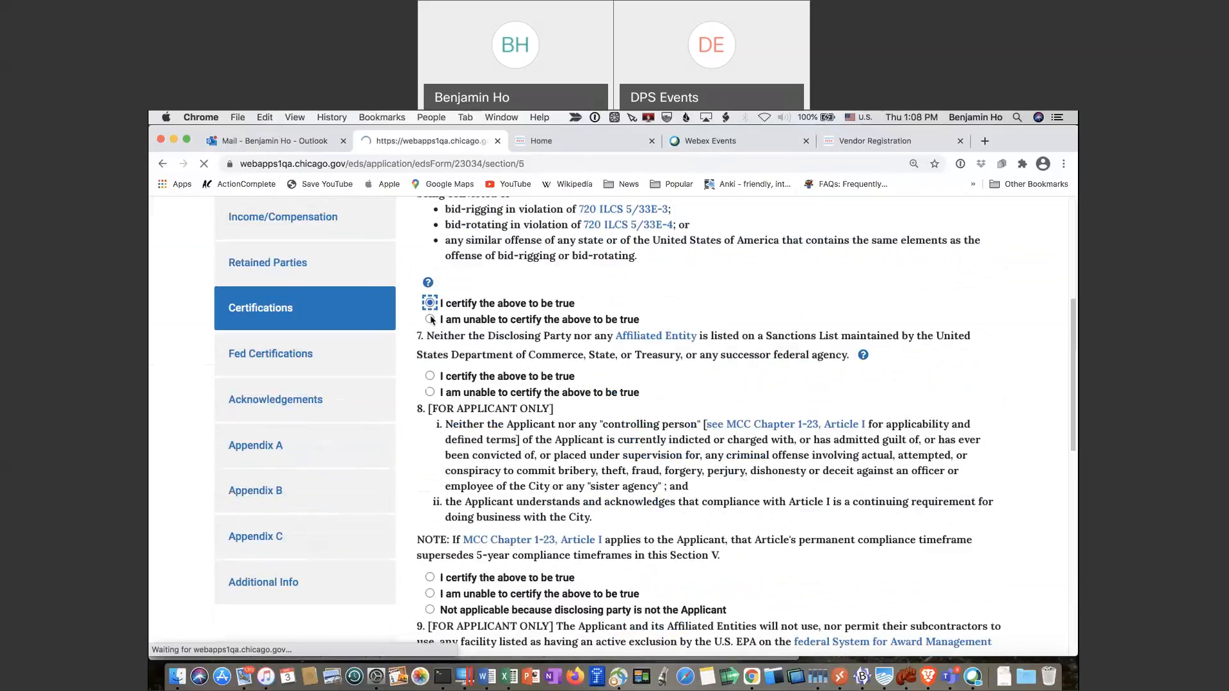
scroll(440, 408, "down", 3)
left_click(429, 500)
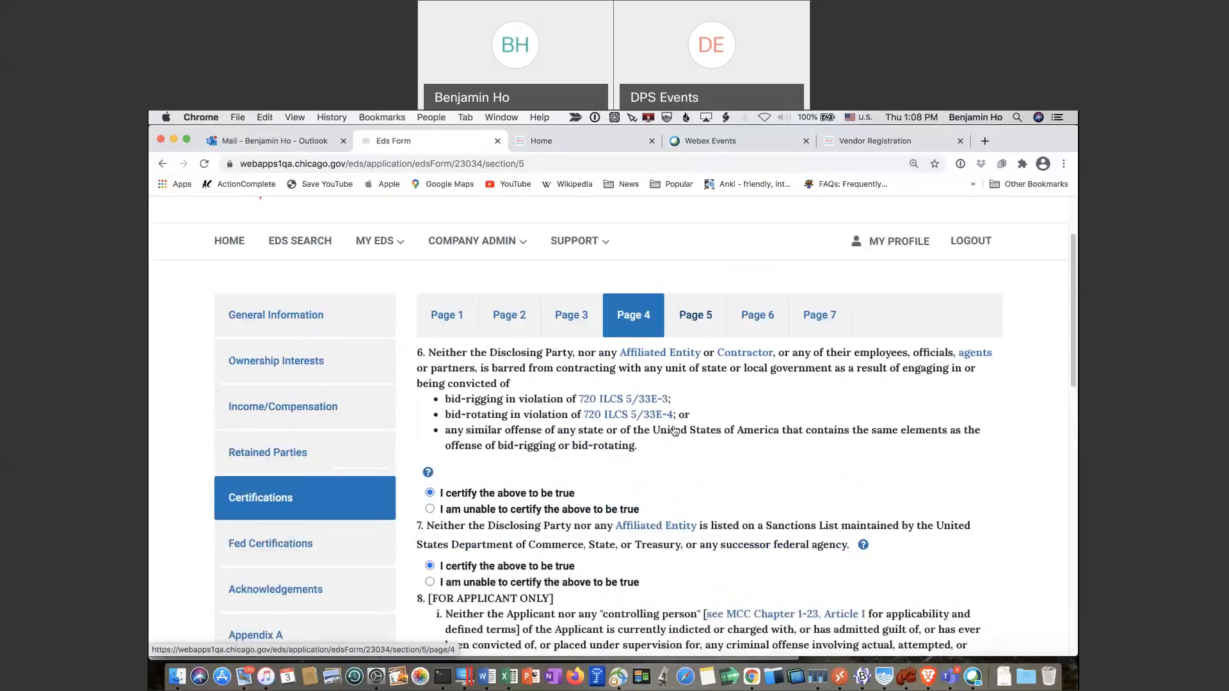
scroll(674, 430, "down", 5)
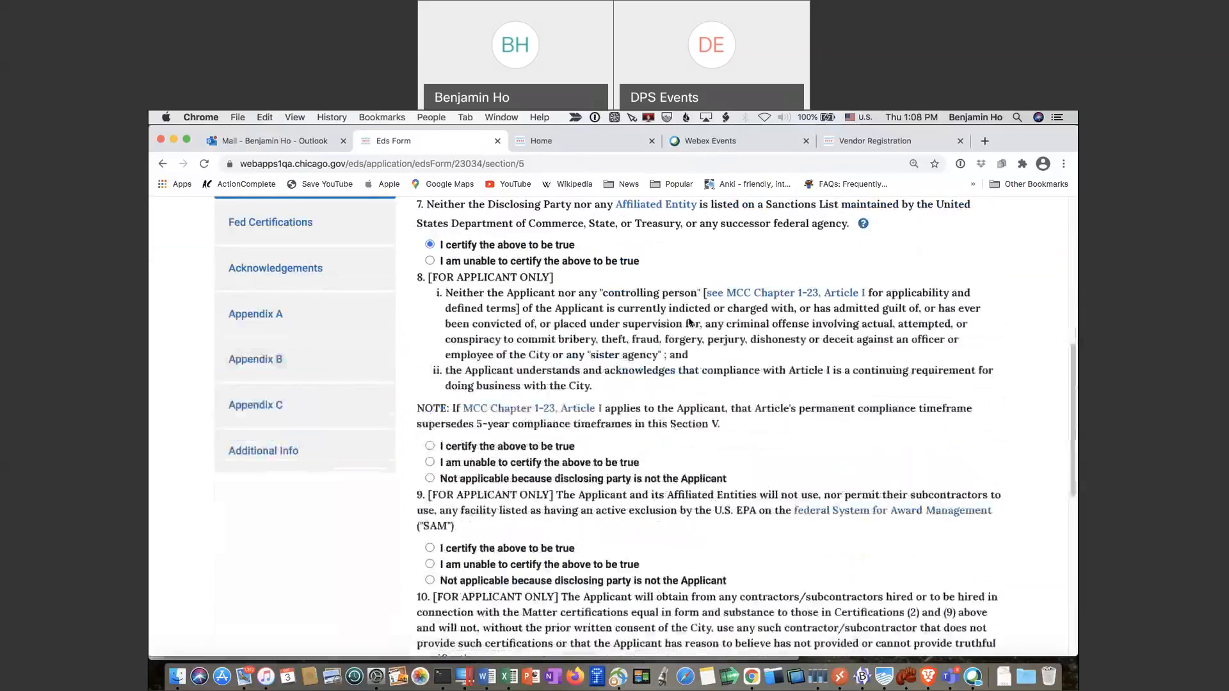
left_click(429, 447)
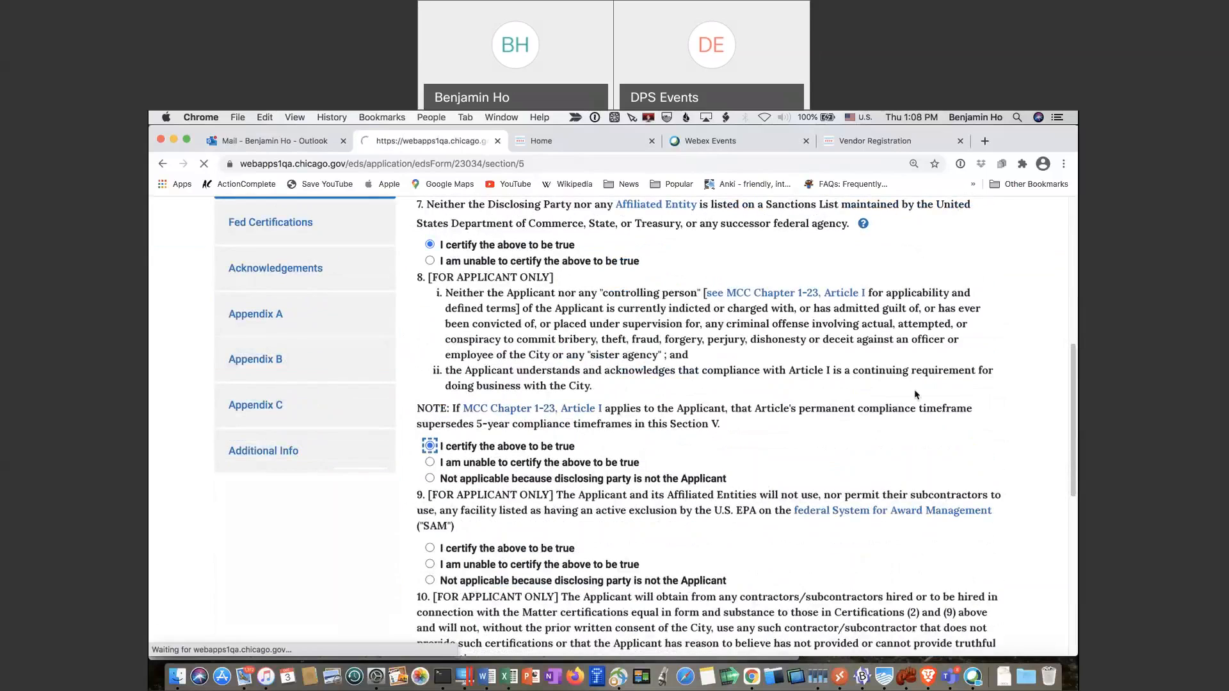
scroll(915, 393, "down", 5)
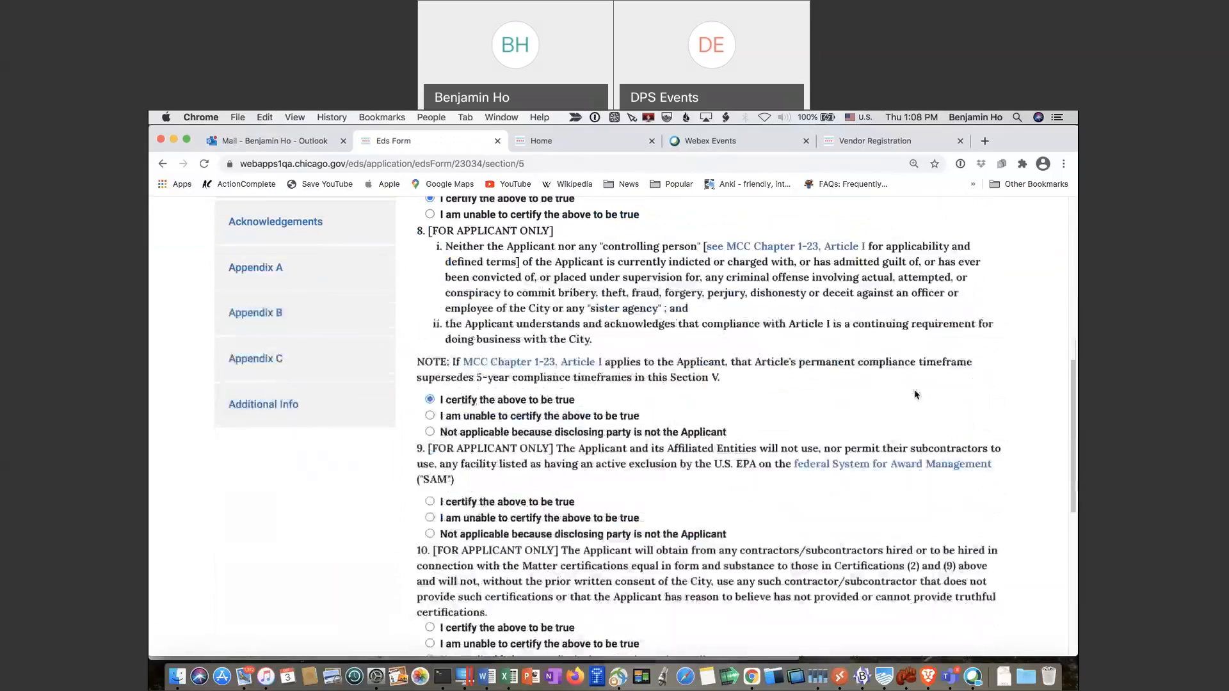
left_click(430, 350)
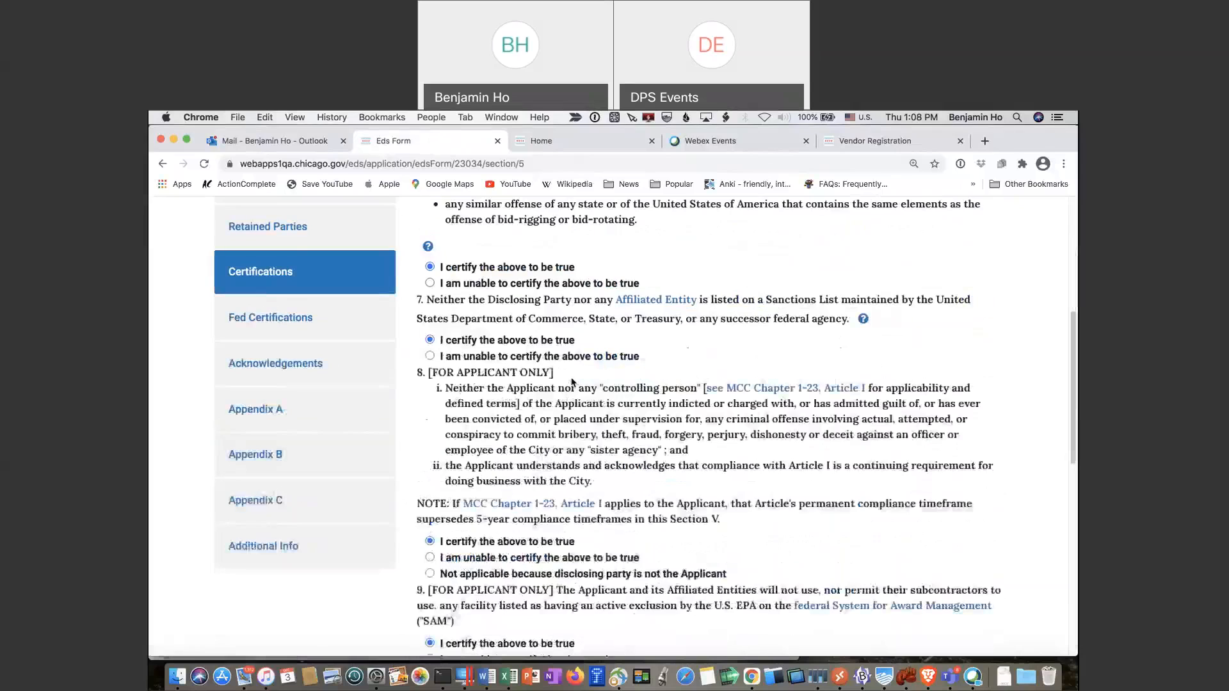
scroll(501, 366, "down", 2)
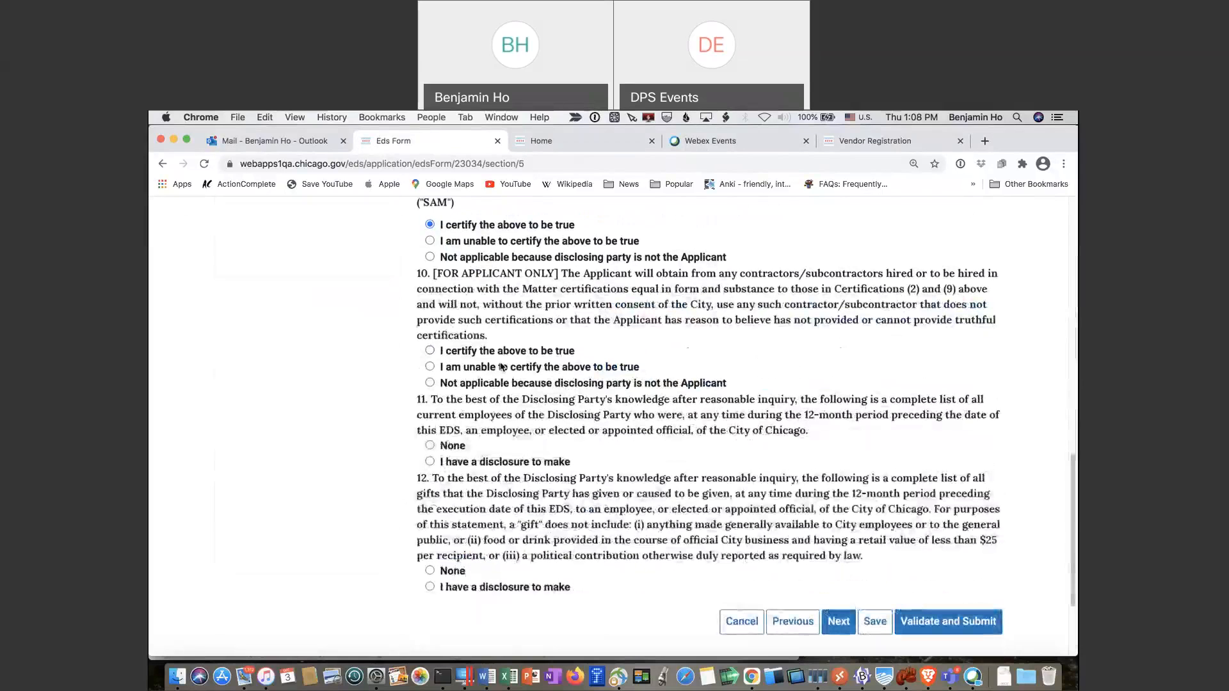
left_click(430, 350)
Answer None for City employees in item 11 and gifts in item 12, then advance
scroll(508, 424, "down", 12)
left_click(429, 395)
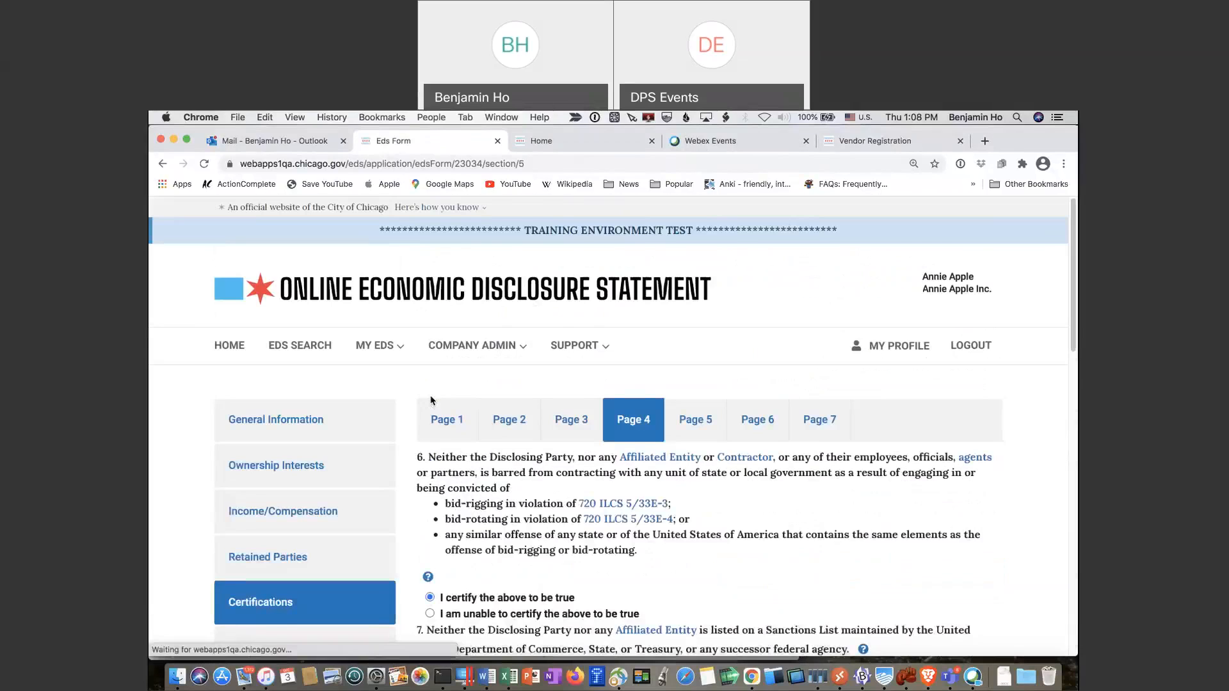
scroll(431, 400, "down", 12)
left_click(430, 528)
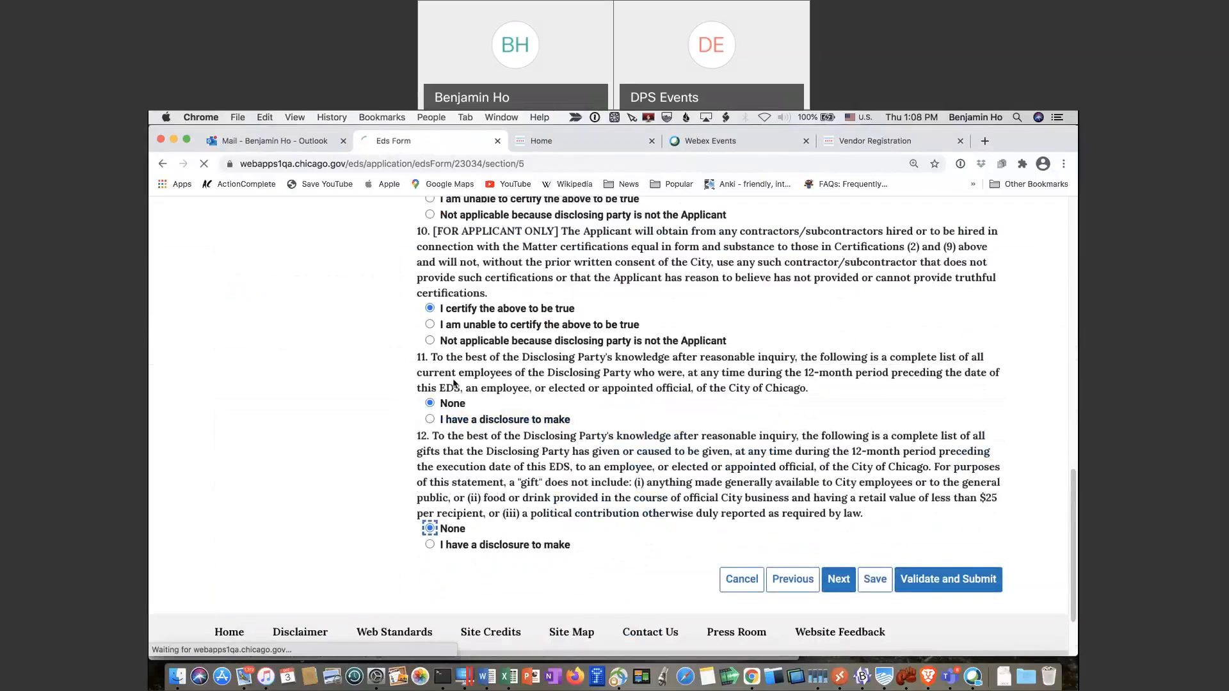
scroll(453, 383, "down", 13)
left_click(843, 489)
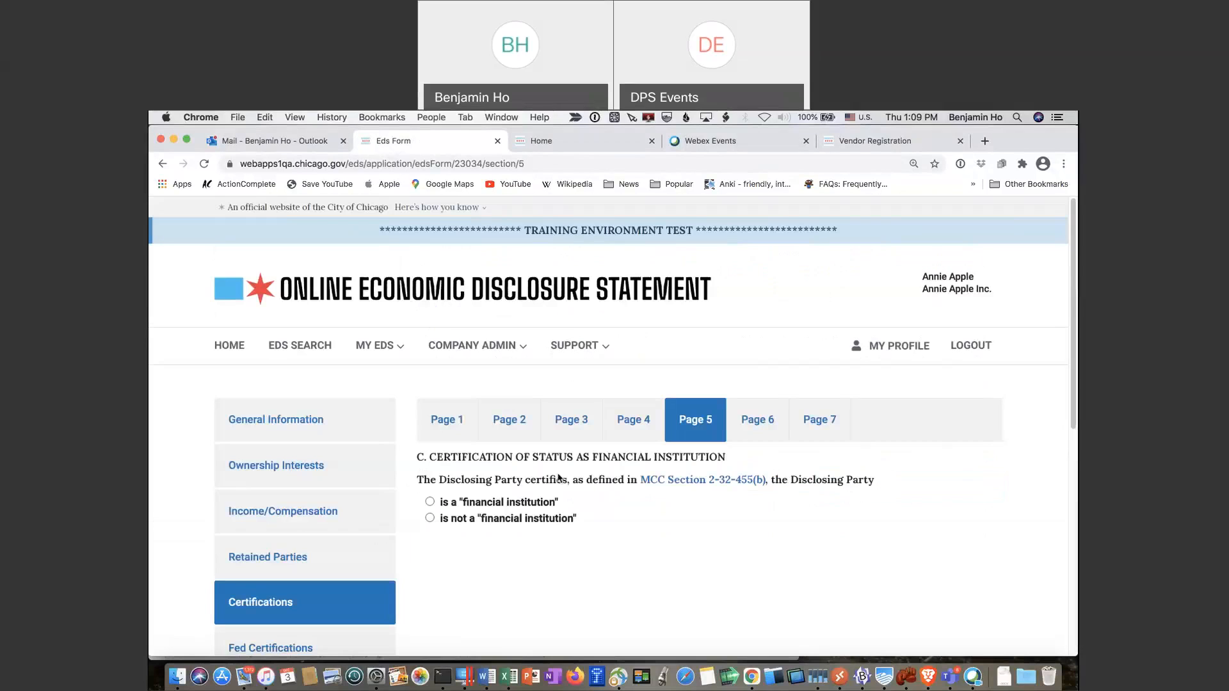
Declare the party is not a financial institution and continue to the next certification page
left_click(430, 519)
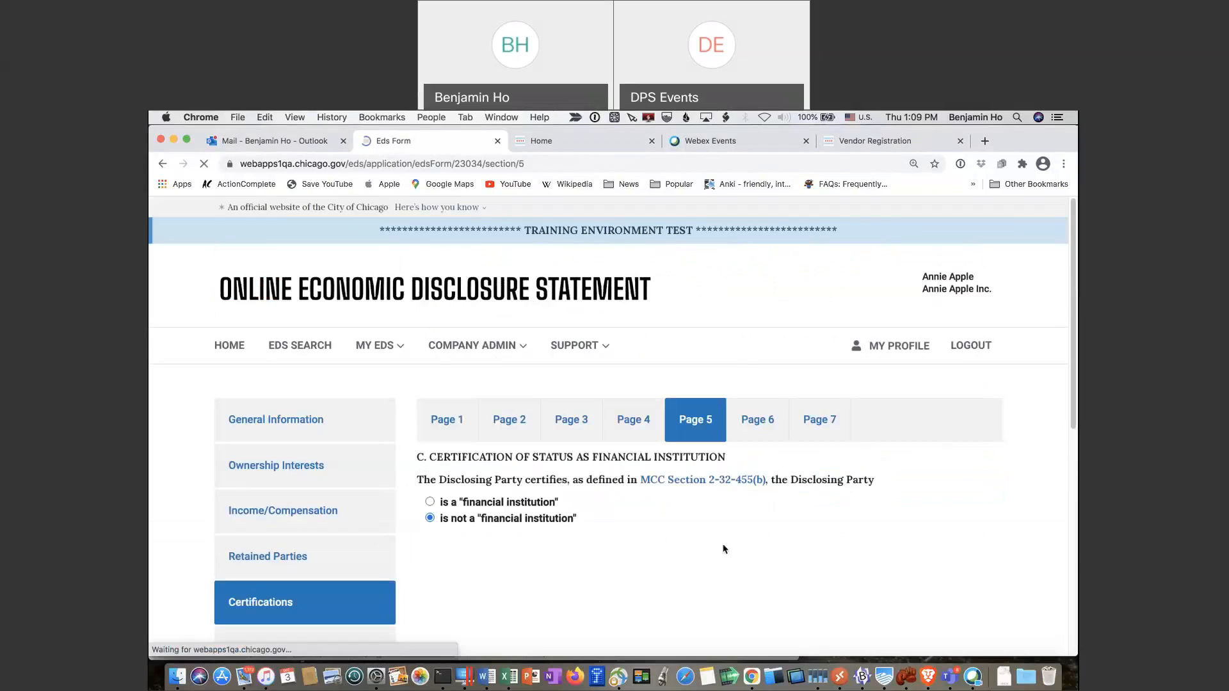
scroll(724, 549, "down", 4)
scroll(724, 549, "down", 3)
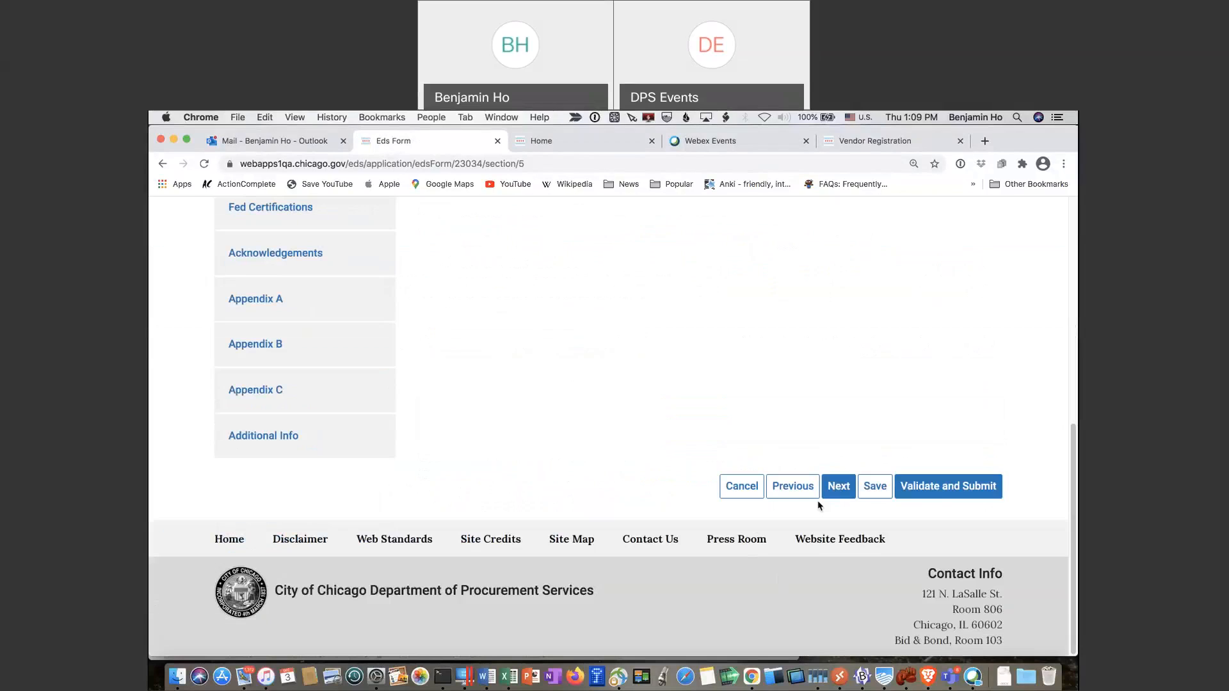
left_click(838, 487)
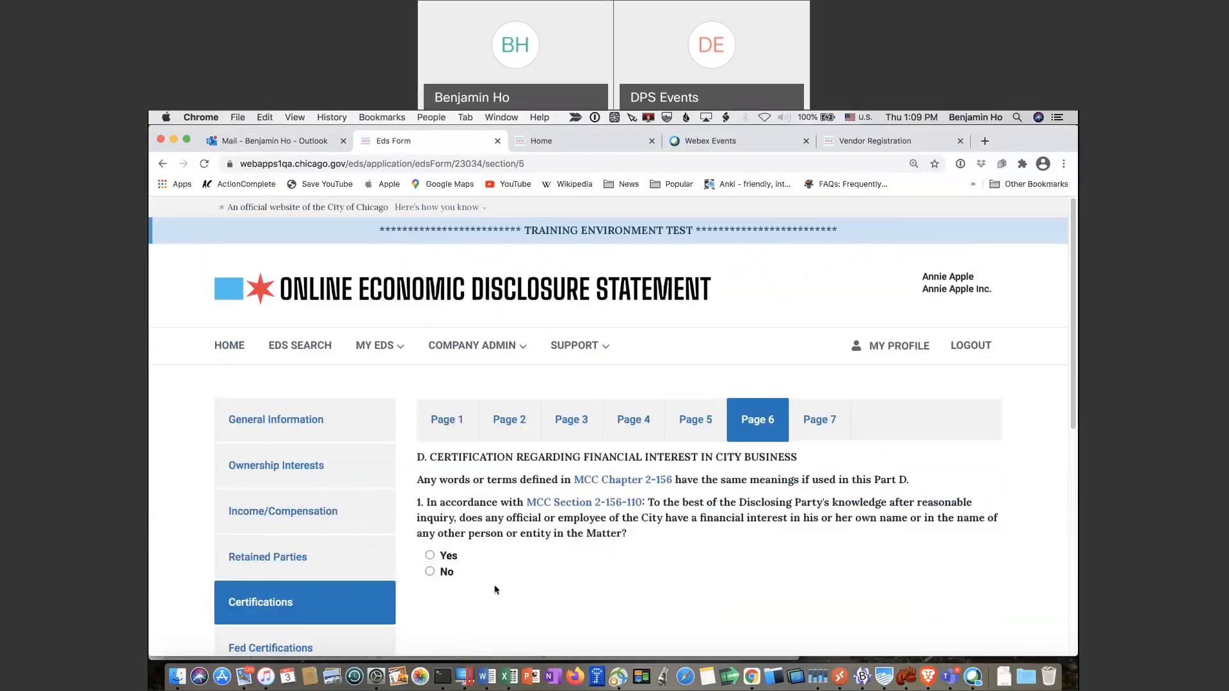
Answer No to City officials' financial interest, certify no slavery-era records, and reach Federally Funded Matters
left_click(430, 570)
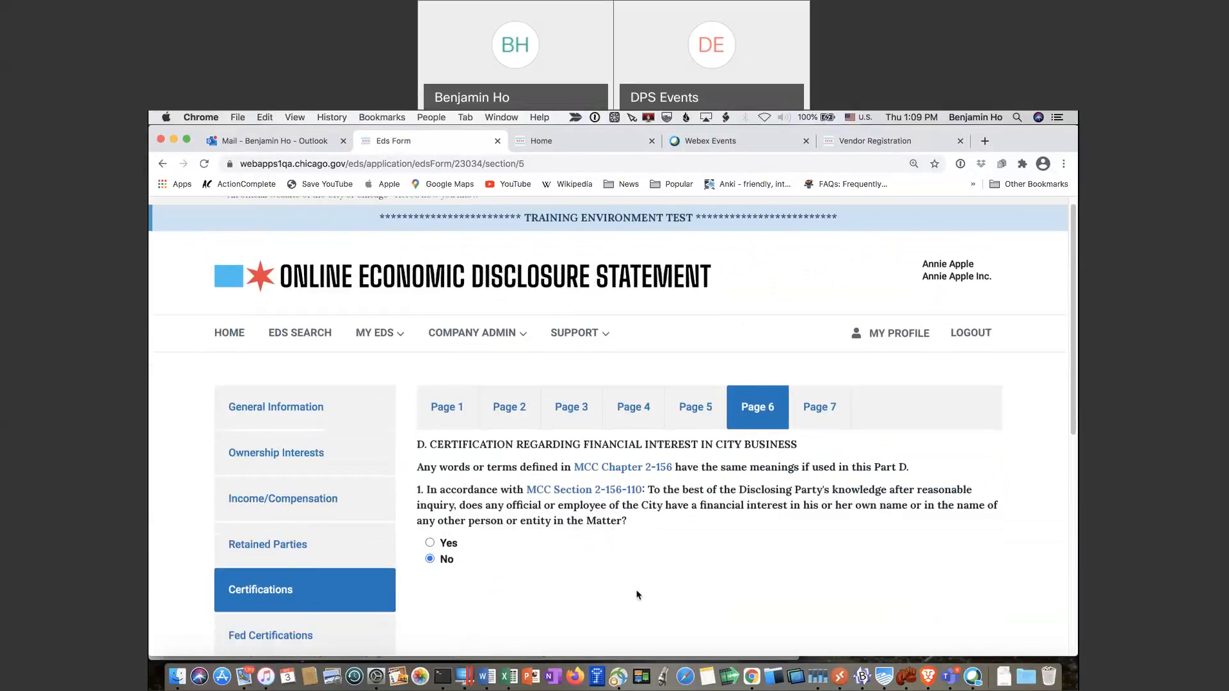
scroll(604, 613, "down", 7)
left_click(835, 488)
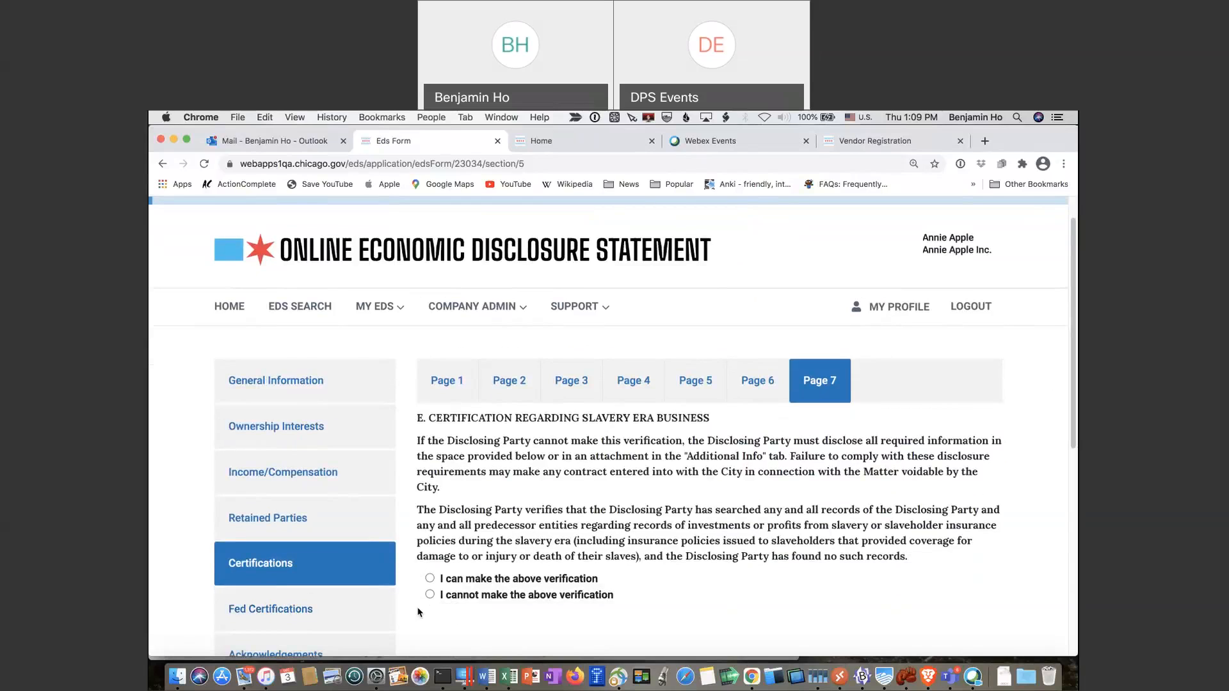
left_click(430, 578)
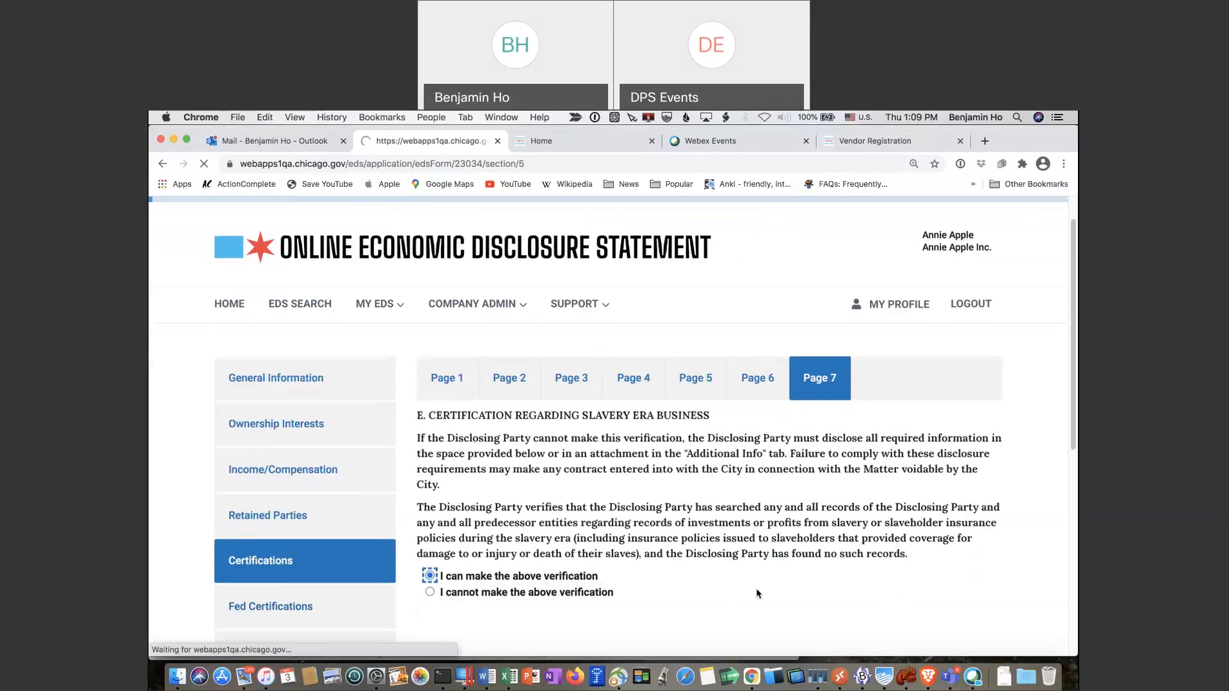
scroll(757, 594, "down", 6)
left_click(842, 486)
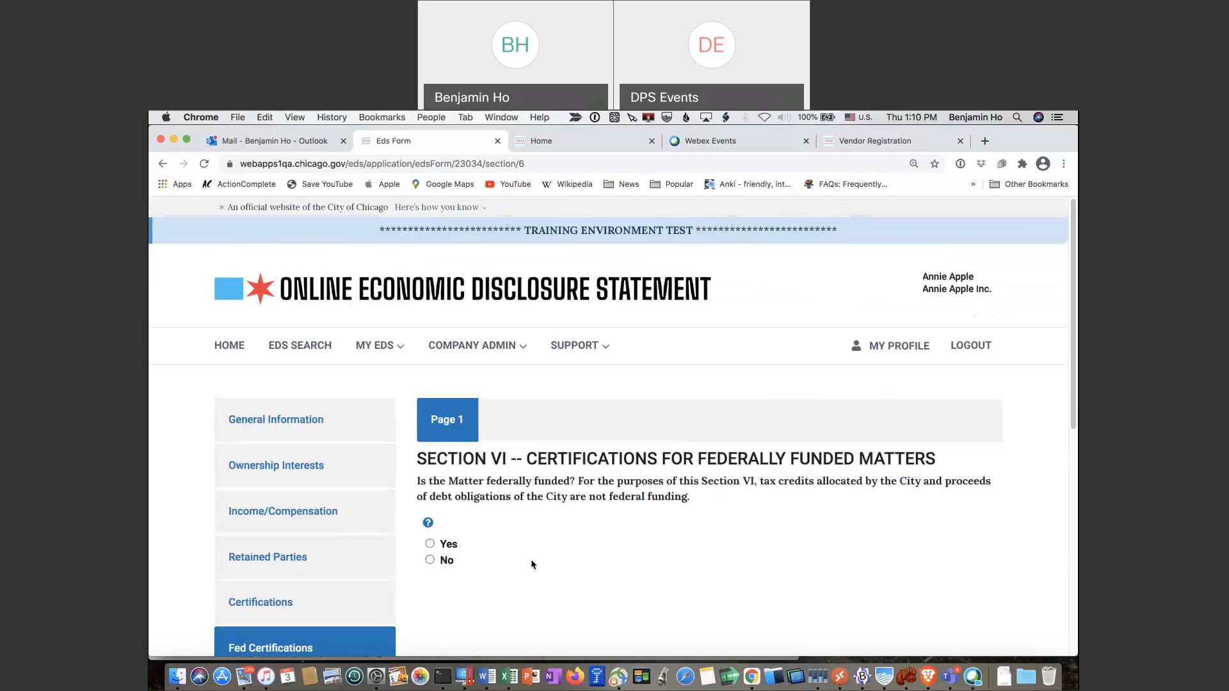
Answer No to the Matter being federally funded and continue to Acknowledgements
scroll(531, 563, "down", 2)
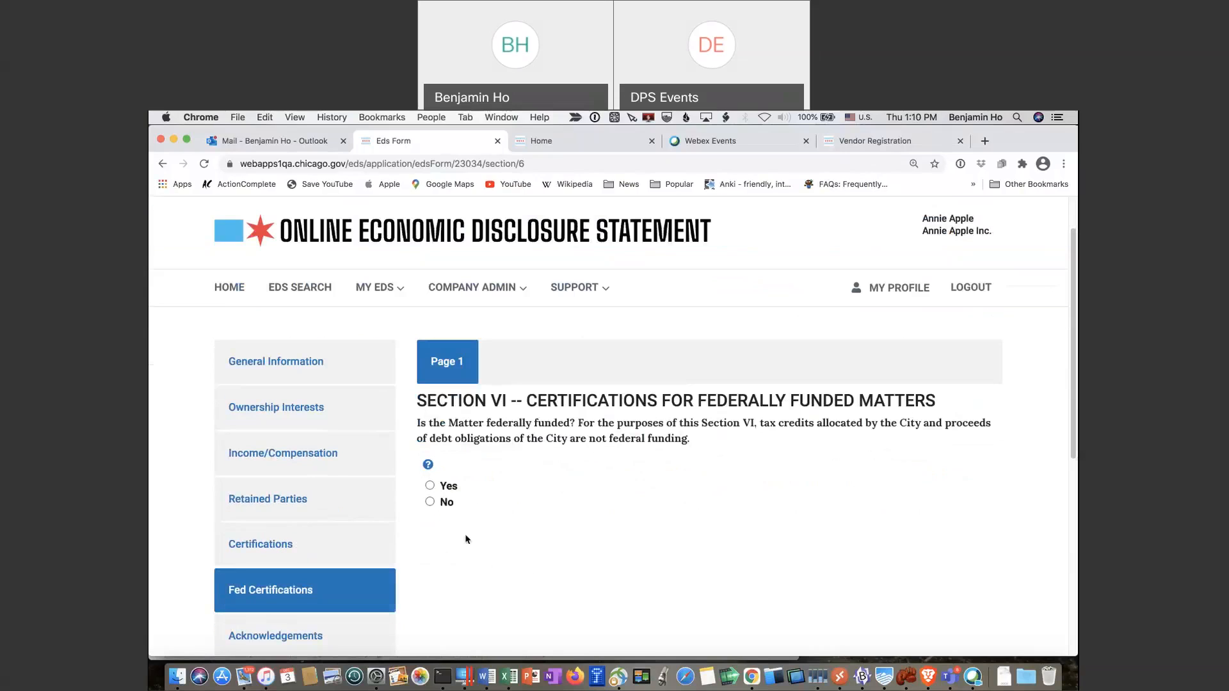
left_click(429, 501)
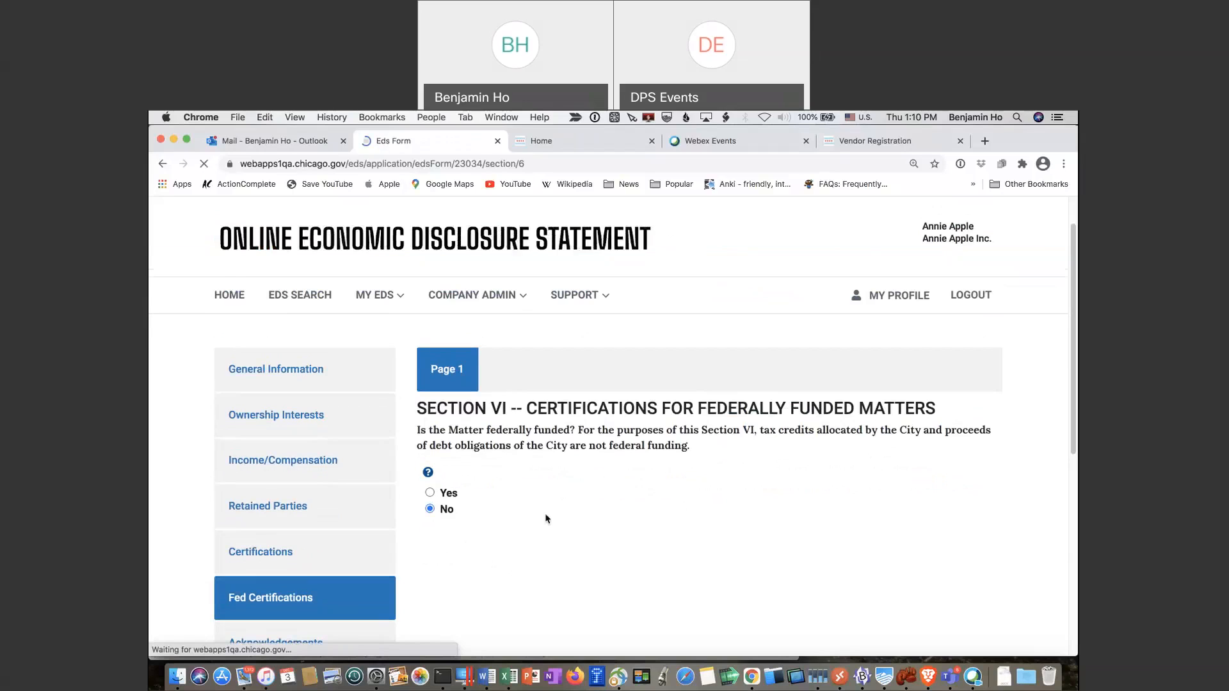
scroll(546, 519, "down", 5)
left_click(840, 519)
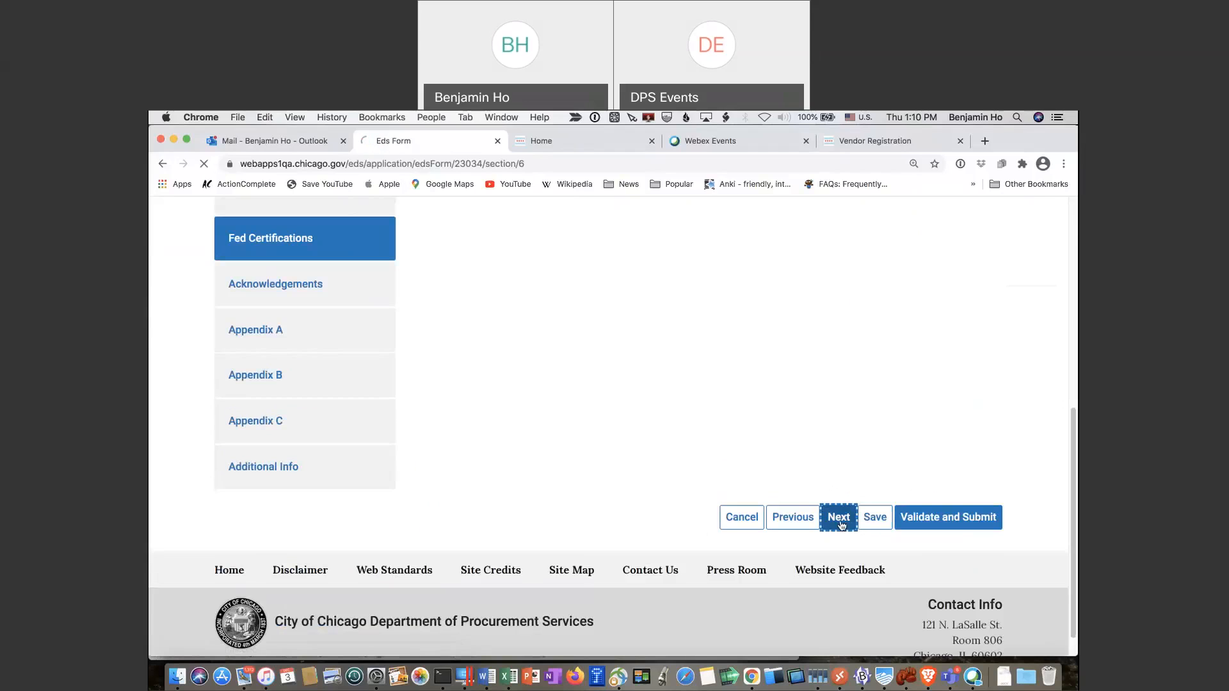
Tick 'I acknowledge and consent' on both acknowledgement pages and continue to Appendix B
scroll(418, 420, "down", 2)
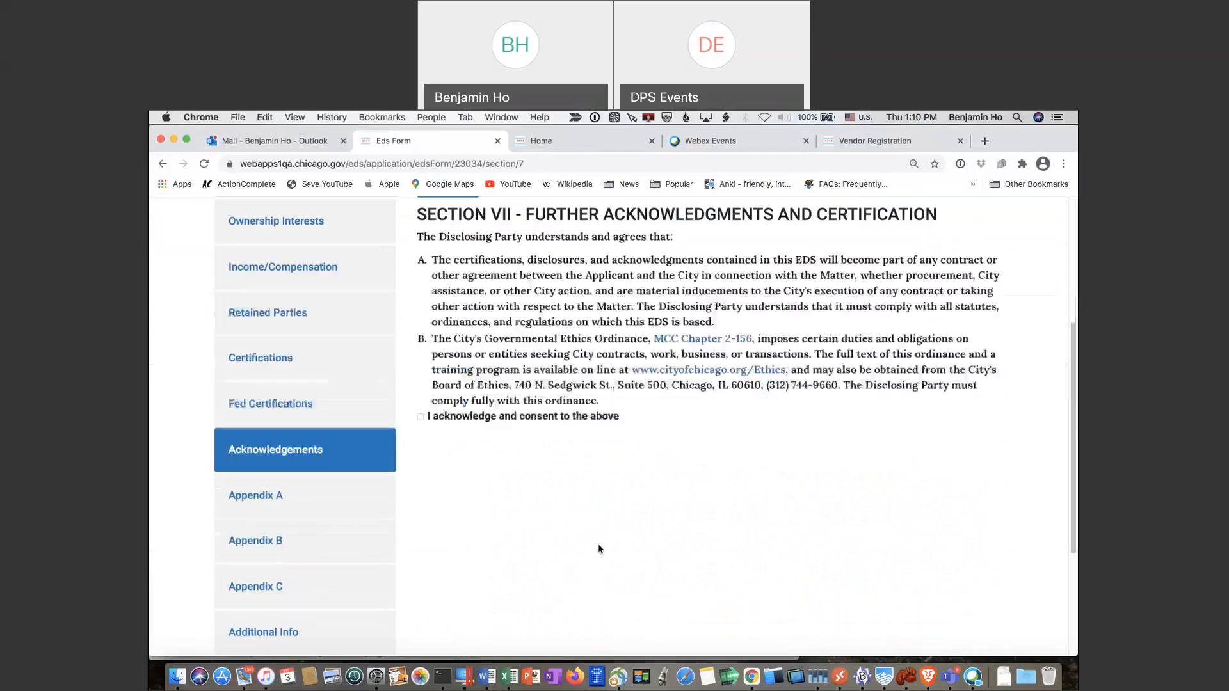
left_click(420, 417)
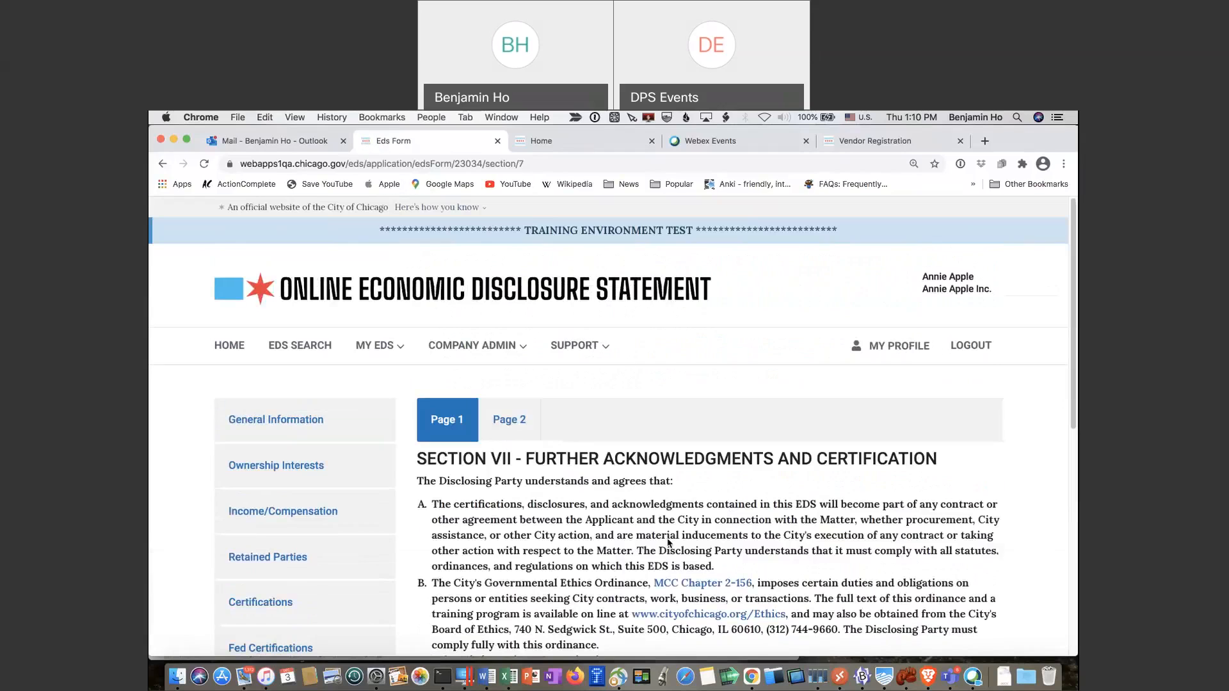
scroll(668, 543, "down", 10)
left_click(838, 488)
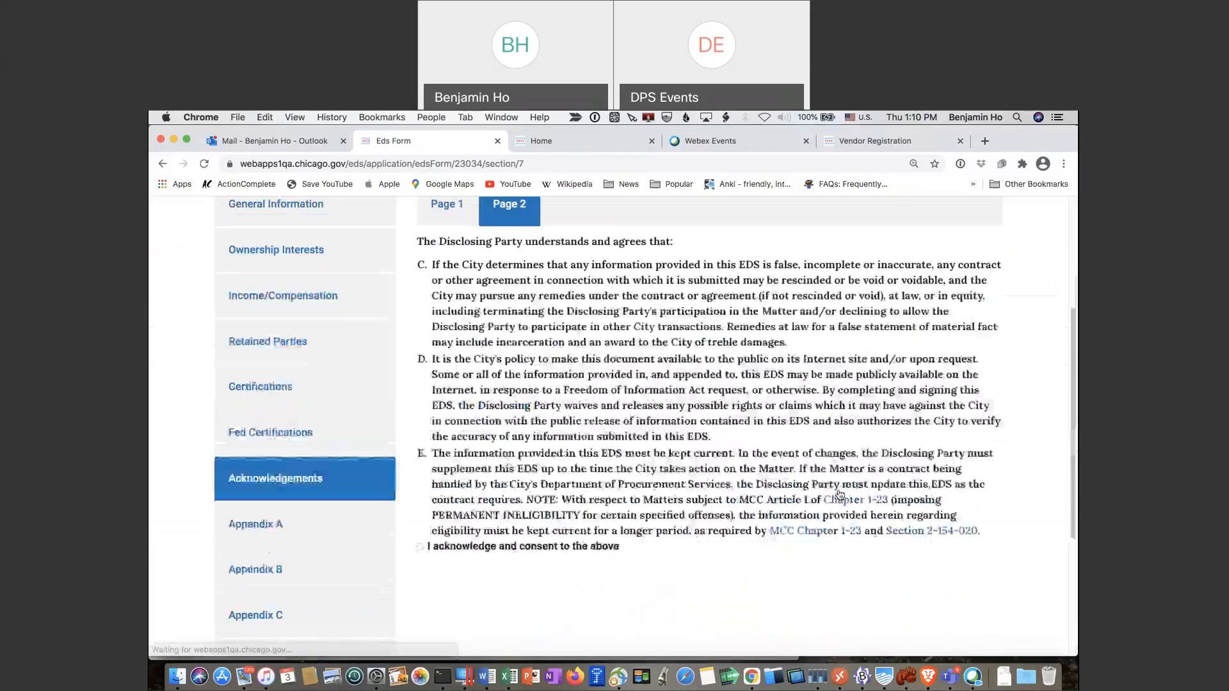
scroll(395, 482, "down", 3)
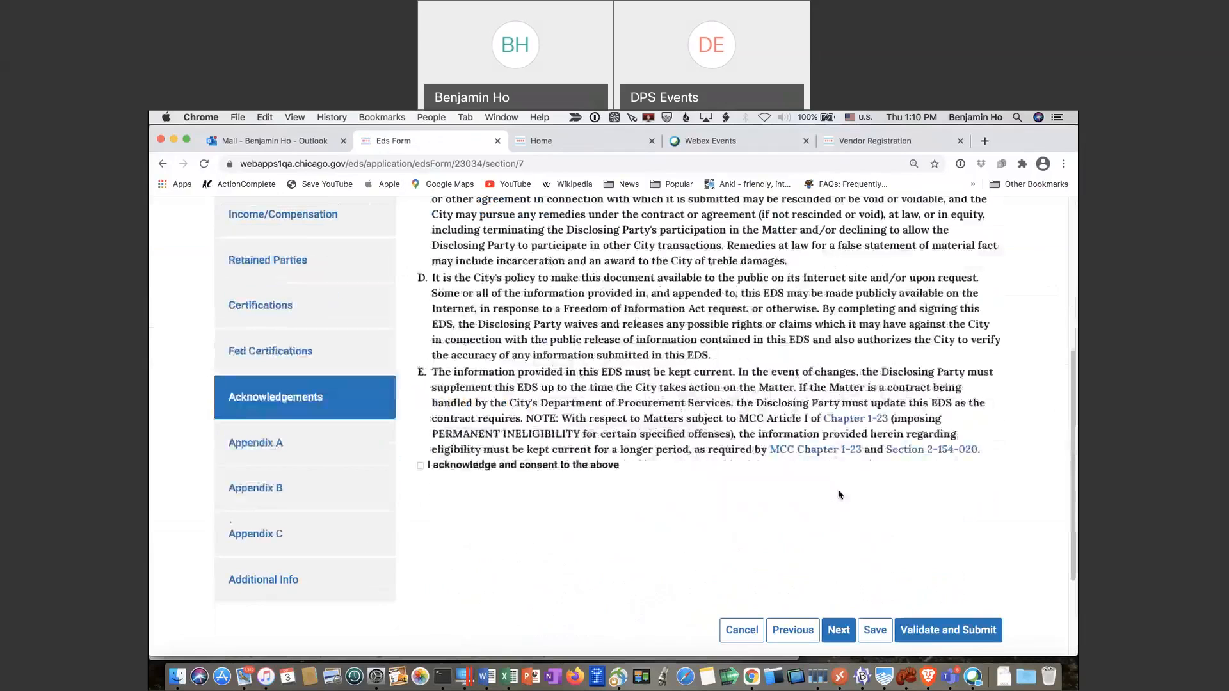
left_click(420, 466)
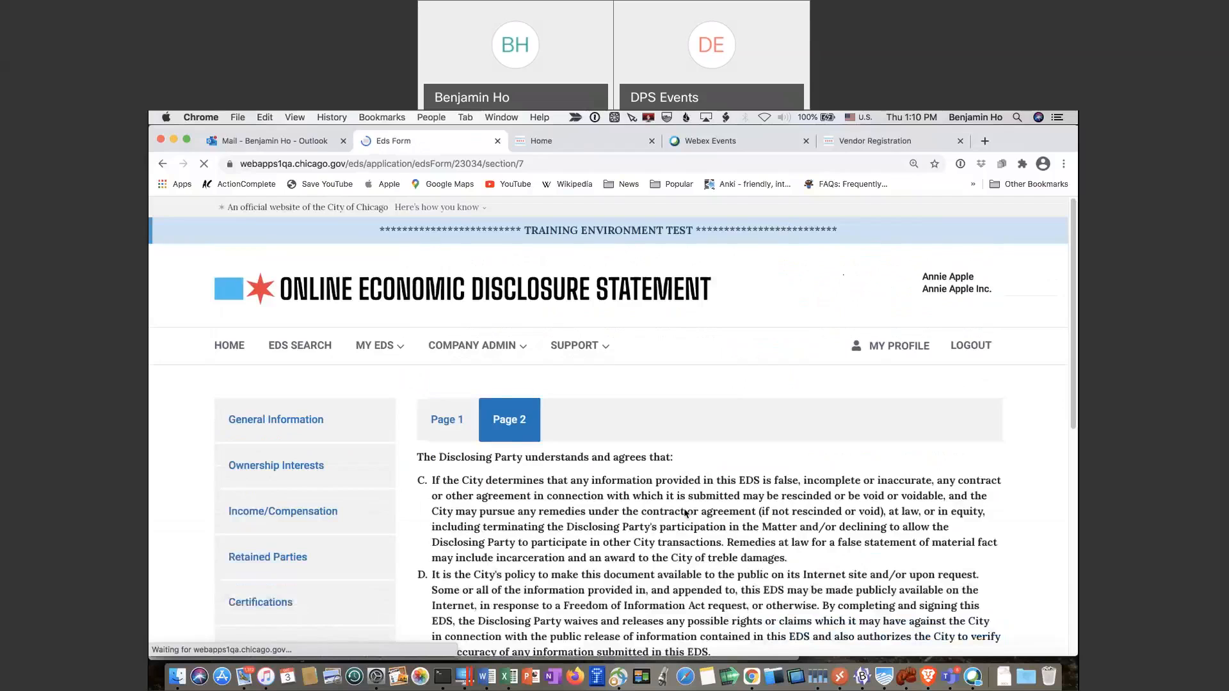
scroll(684, 513, "down", 5)
left_click(838, 601)
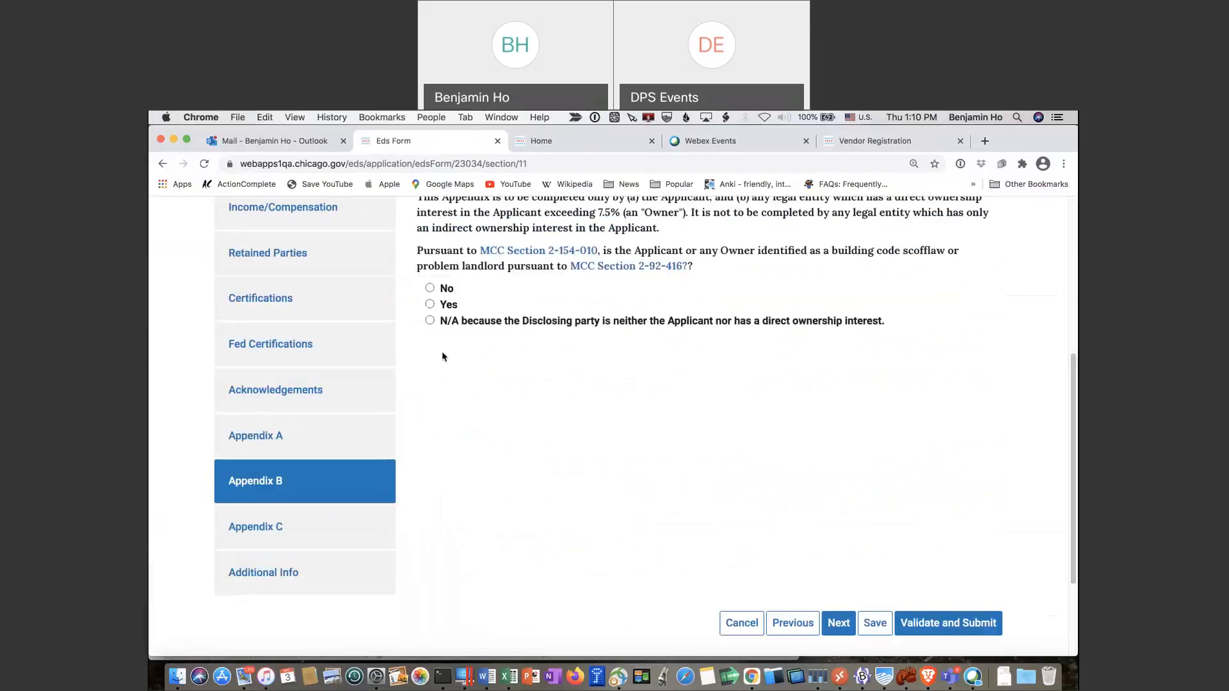
Answer No to the Appendix B building code scofflaw question and continue
left_click(430, 291)
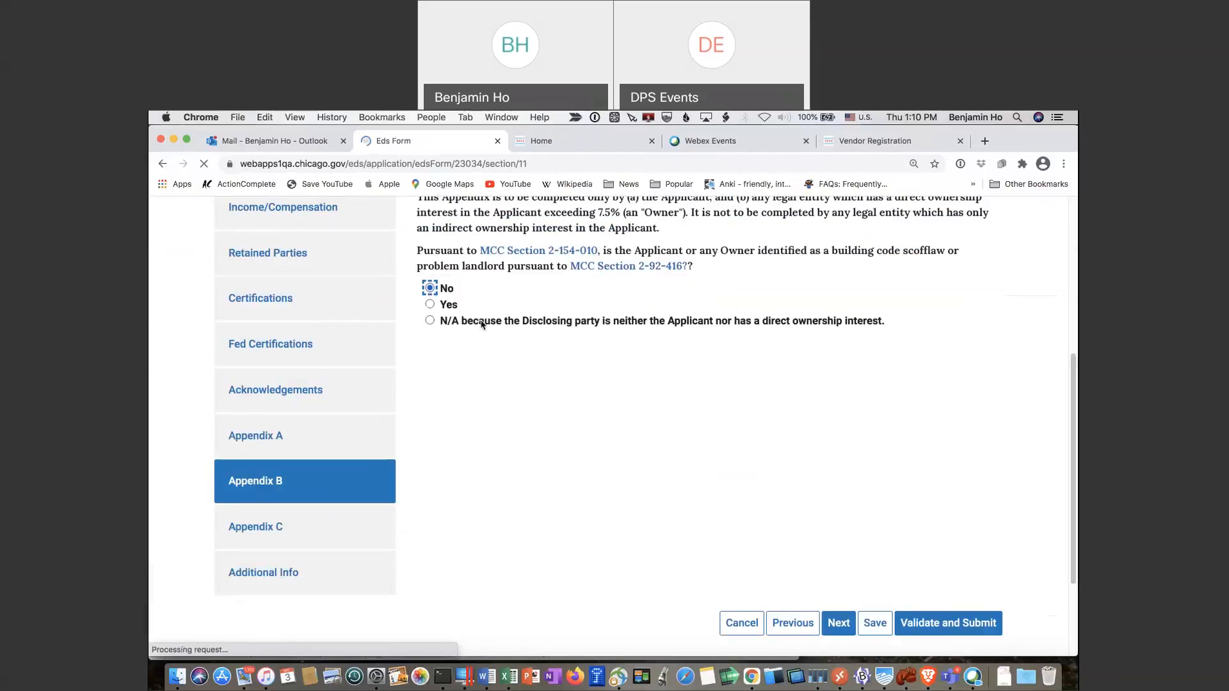
scroll(736, 467, "down", 10)
left_click(836, 487)
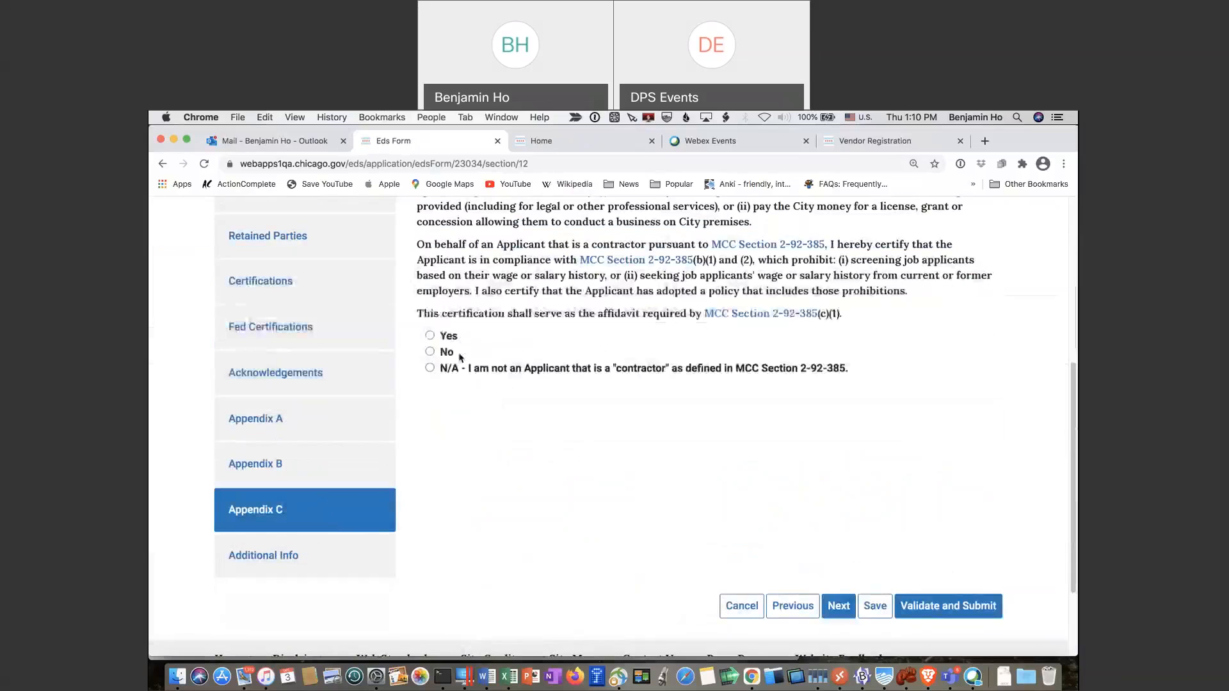
Answer Yes to the Appendix C wage-history compliance certification and continue to Additional Info
left_click(433, 340)
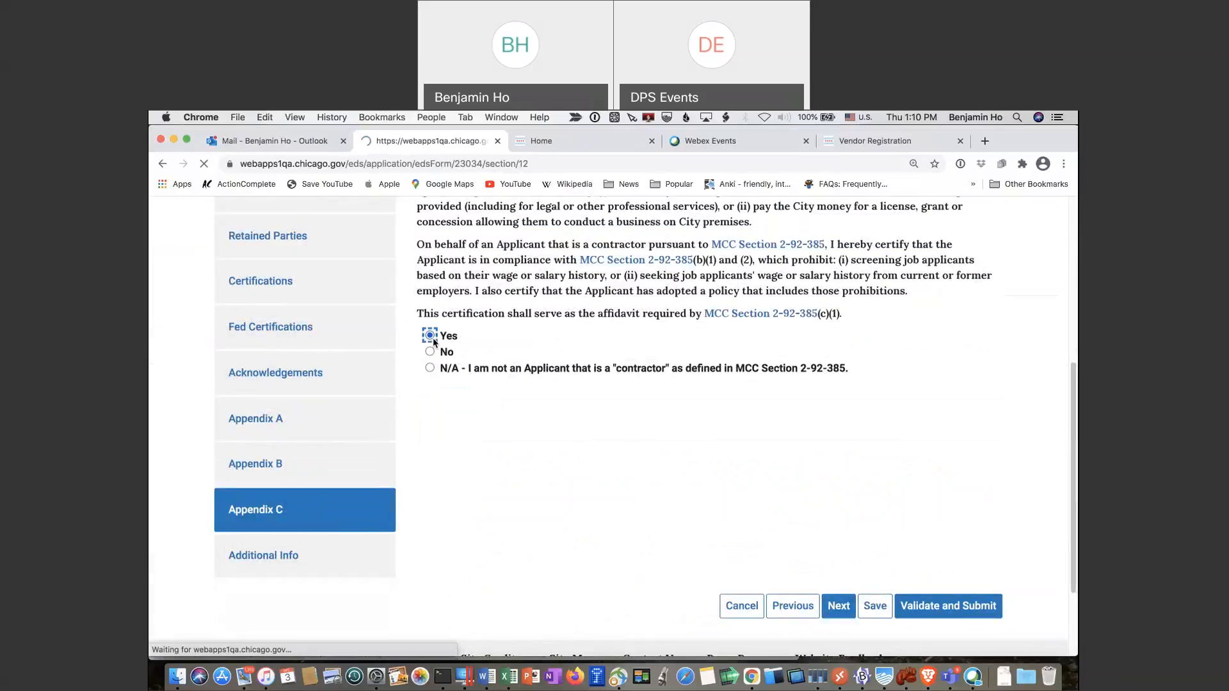
scroll(636, 403, "down", 10)
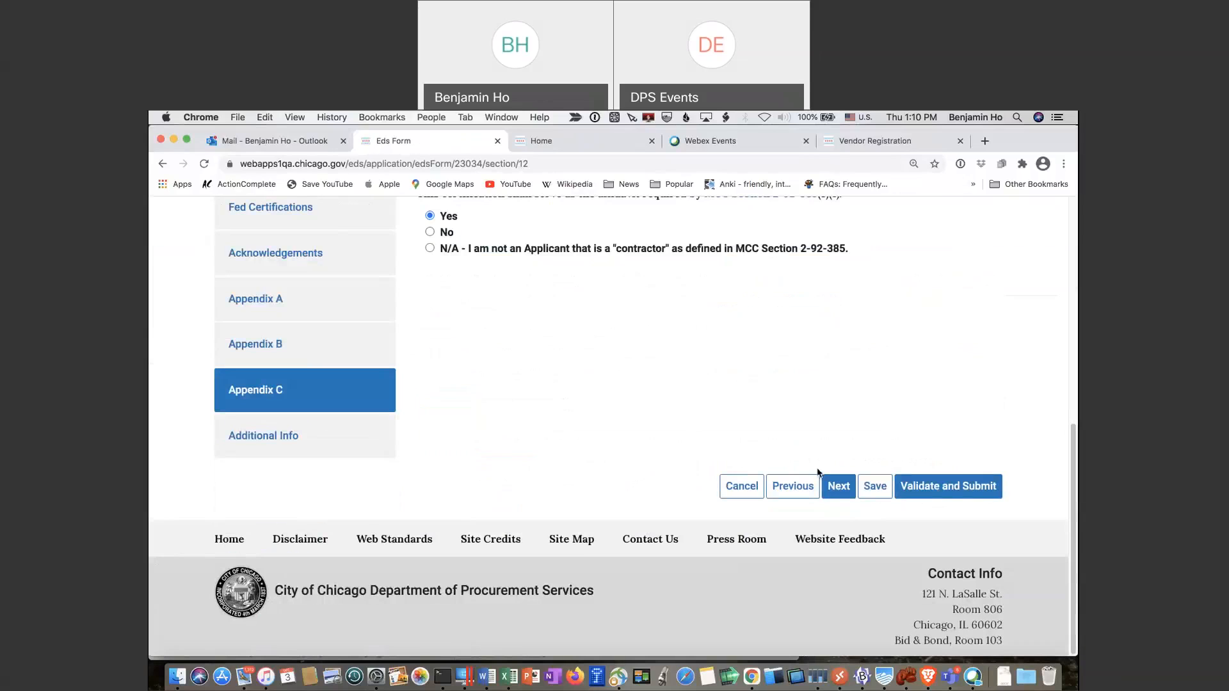
left_click(839, 487)
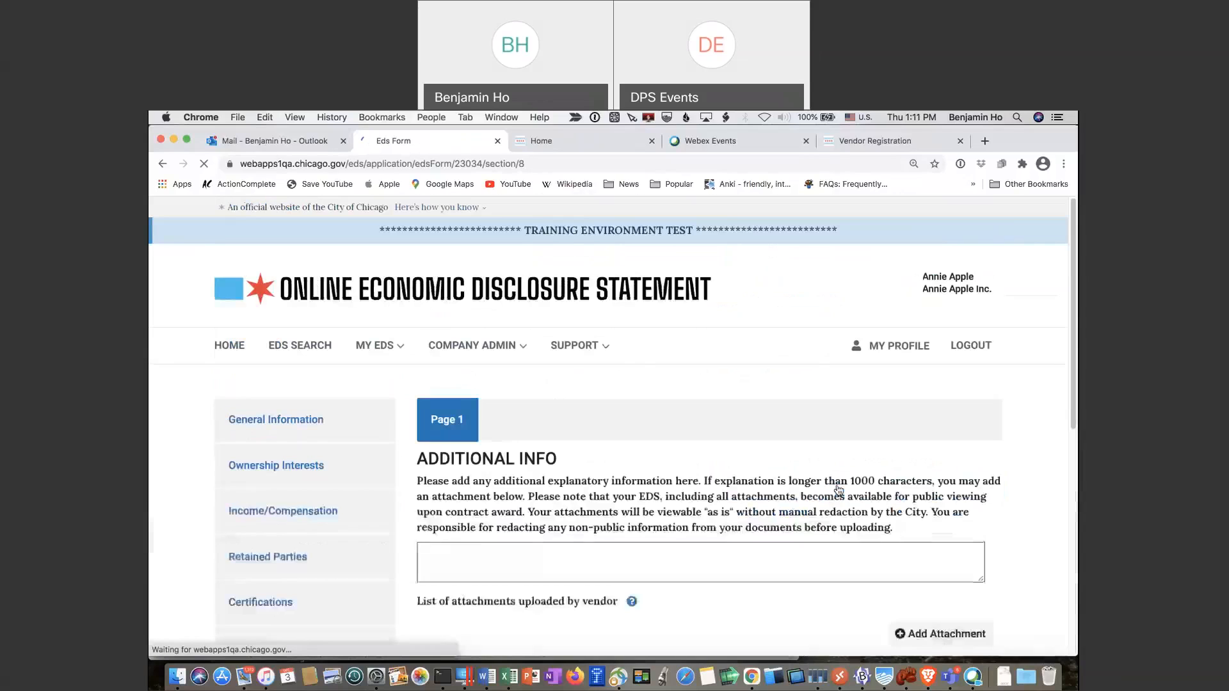
Leave the Additional Info explanation empty, cancel adding an attachment, and save the draft
scroll(839, 490, "down", 3)
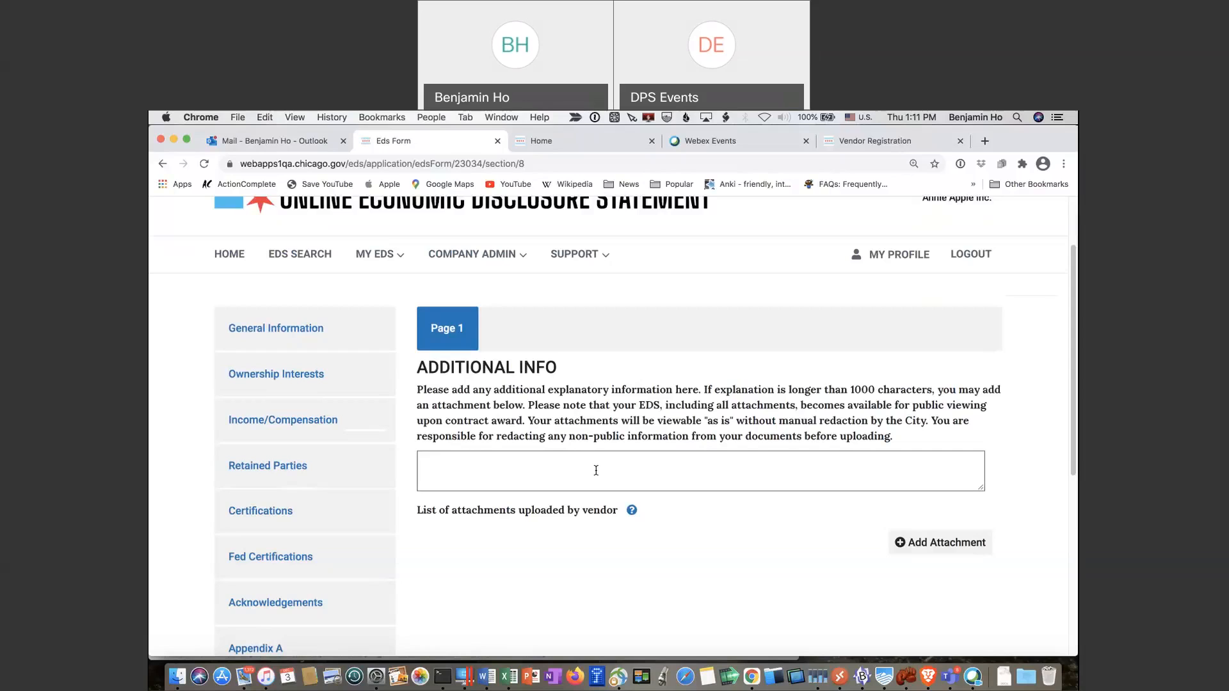
left_click(624, 467)
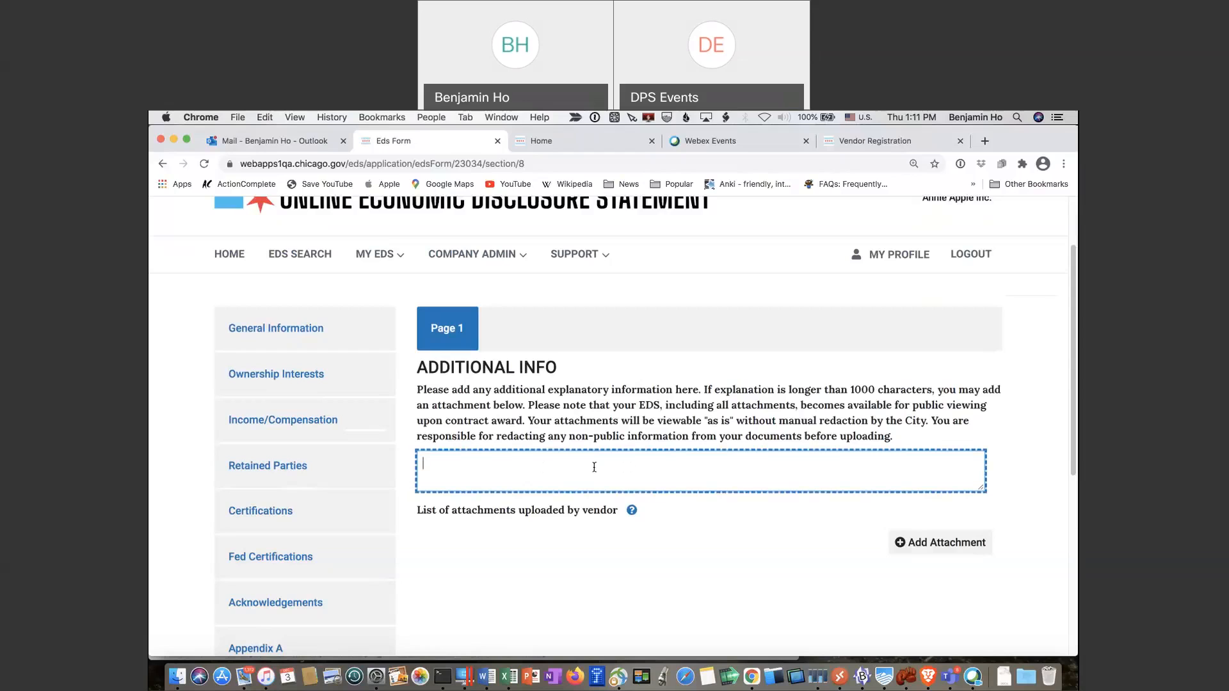
left_click(923, 550)
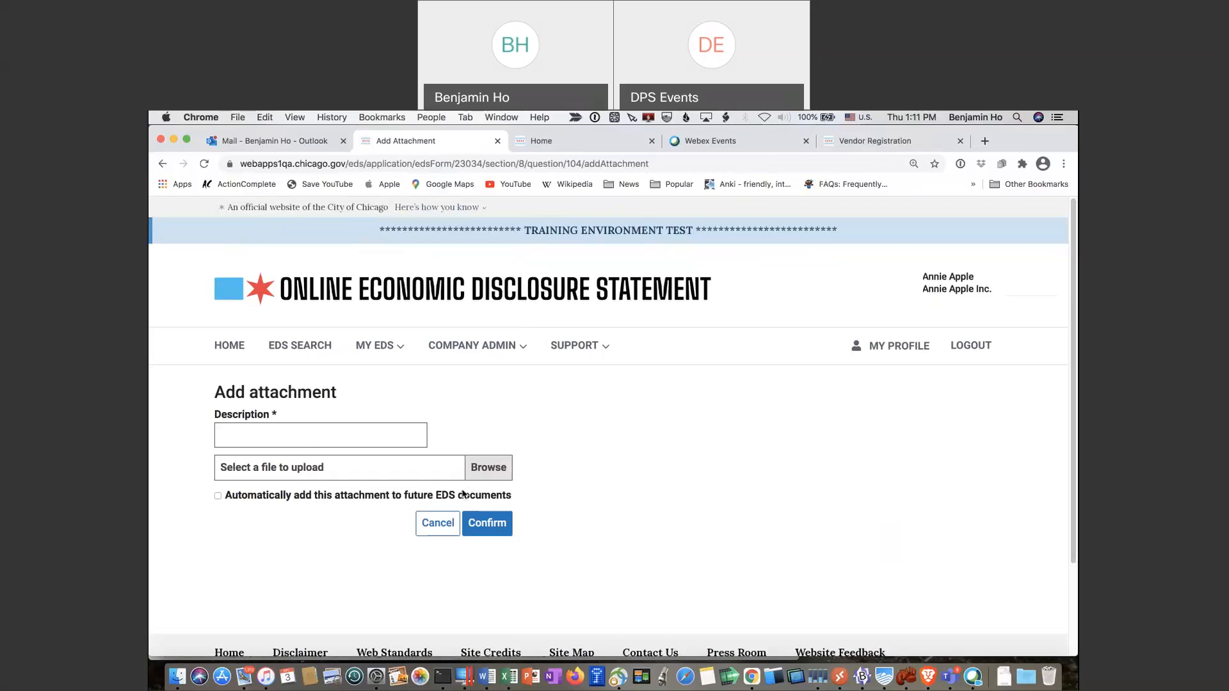
left_click(444, 530)
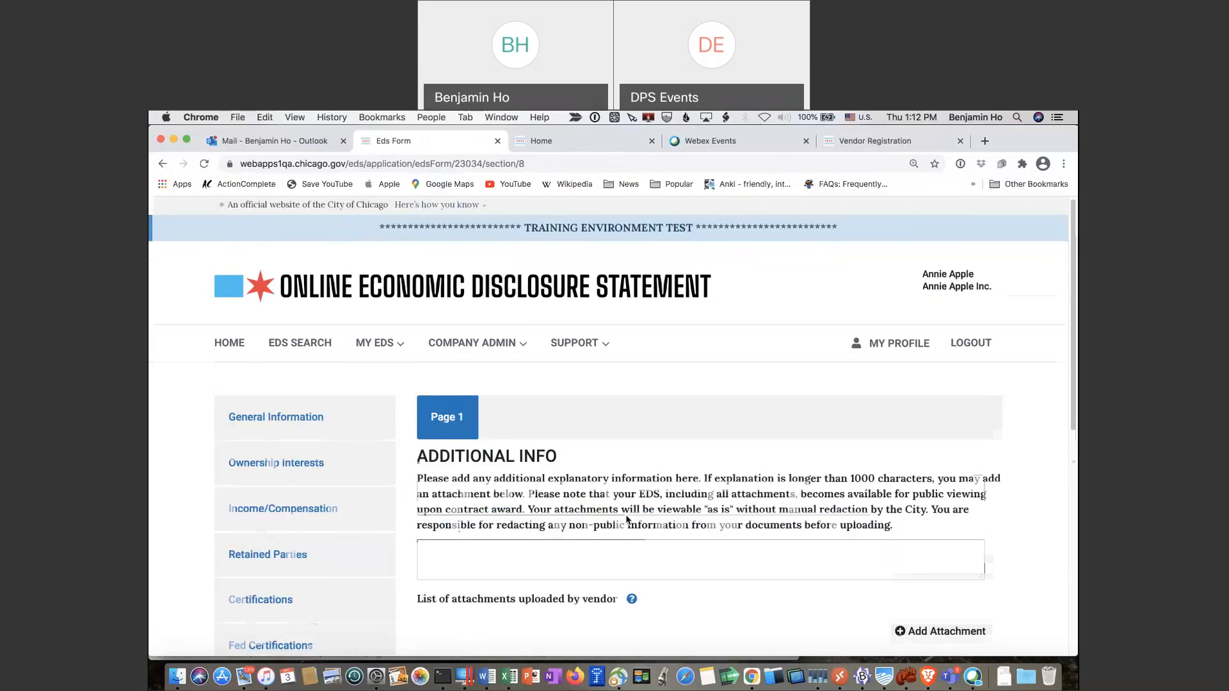
scroll(627, 520, "down", 5)
scroll(626, 520, "down", 2)
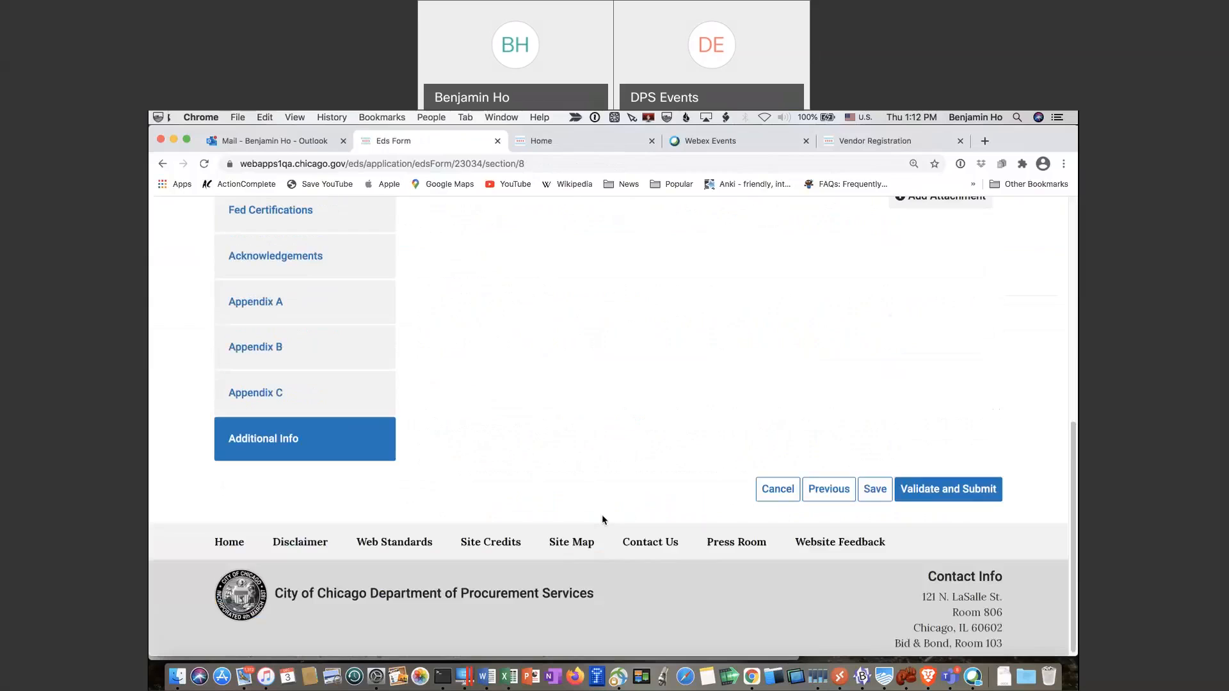
left_click(872, 498)
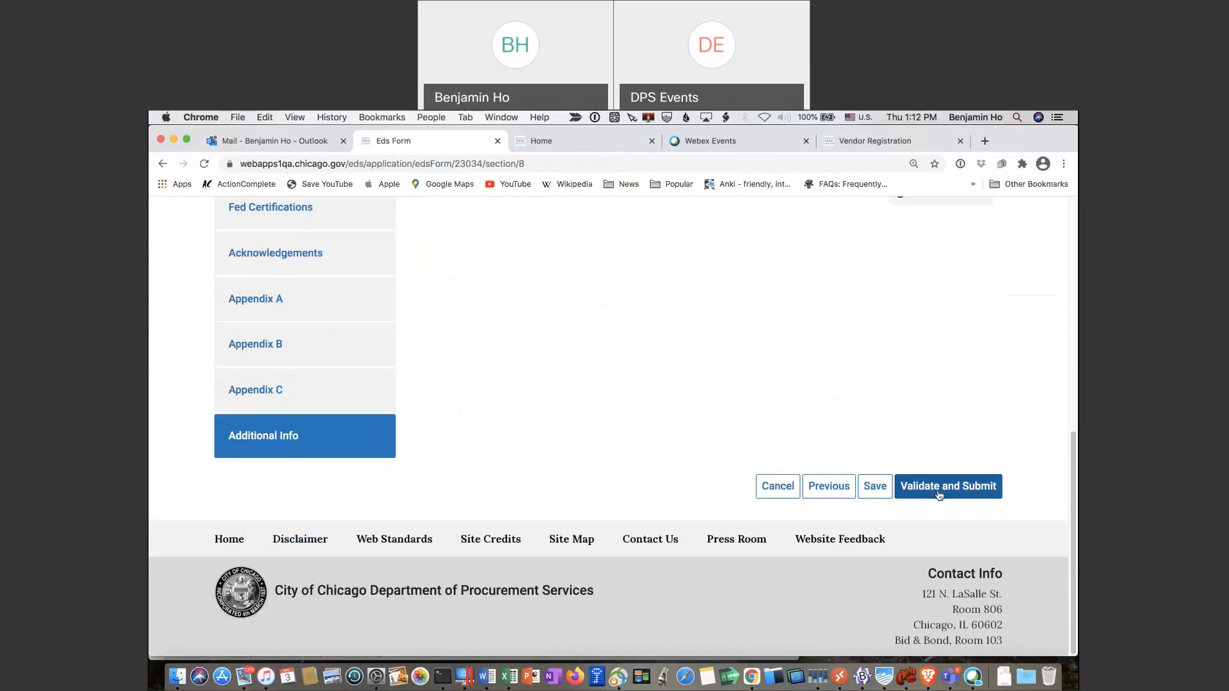
Validate the statement and proceed to the signing and submission page
left_click(939, 494)
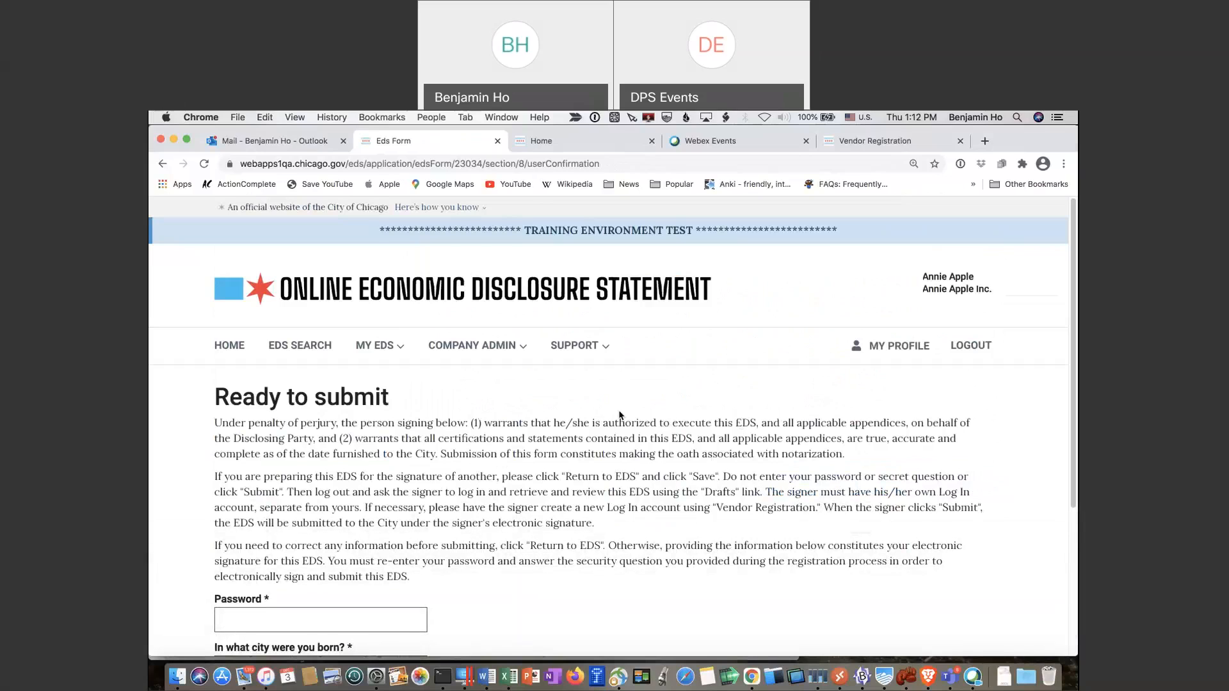
scroll(618, 410, "down", 1)
scroll(619, 410, "down", 5)
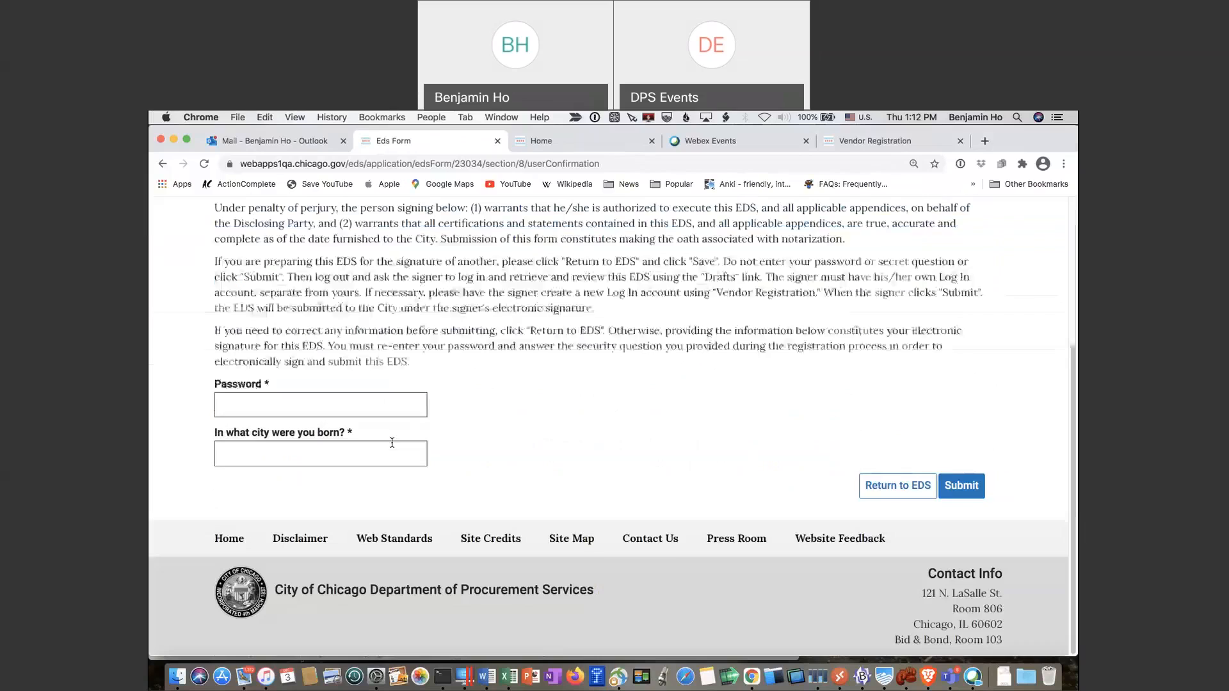
Enter the account password and security question answer, then sign and submit EDS 23034
left_click(391, 417)
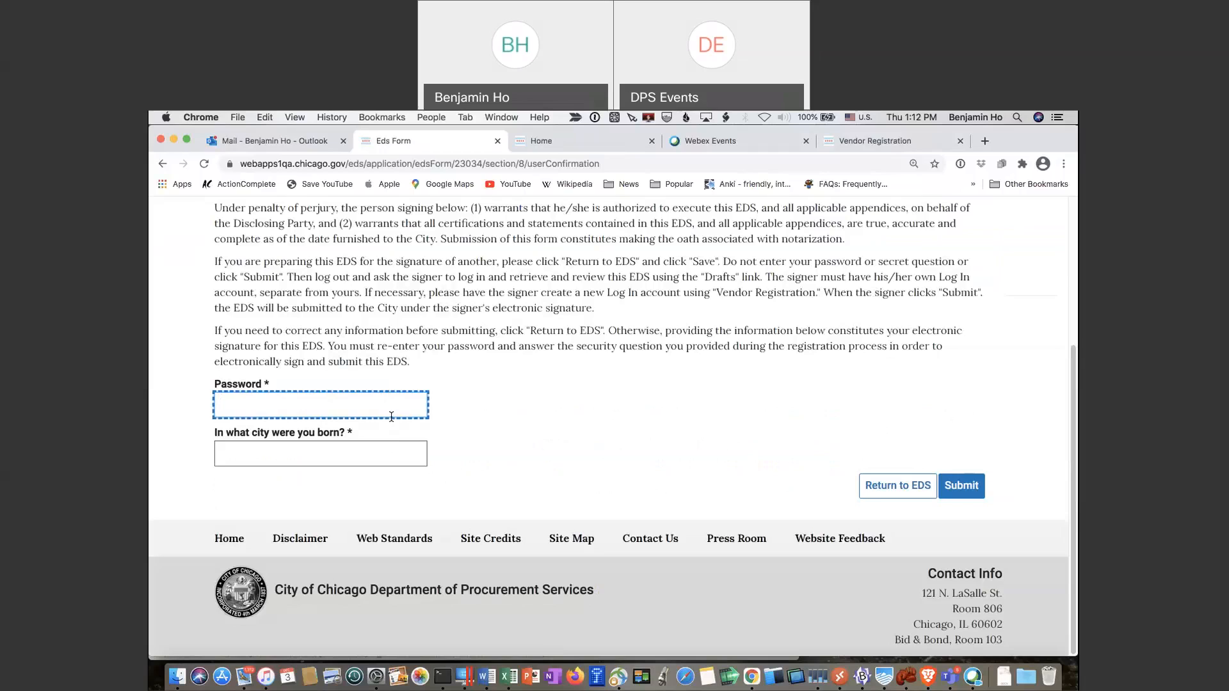
type("•")
key("BackSpace")
key("BackSpace")
type("•••••••••••")
key("Tab")
type("•")
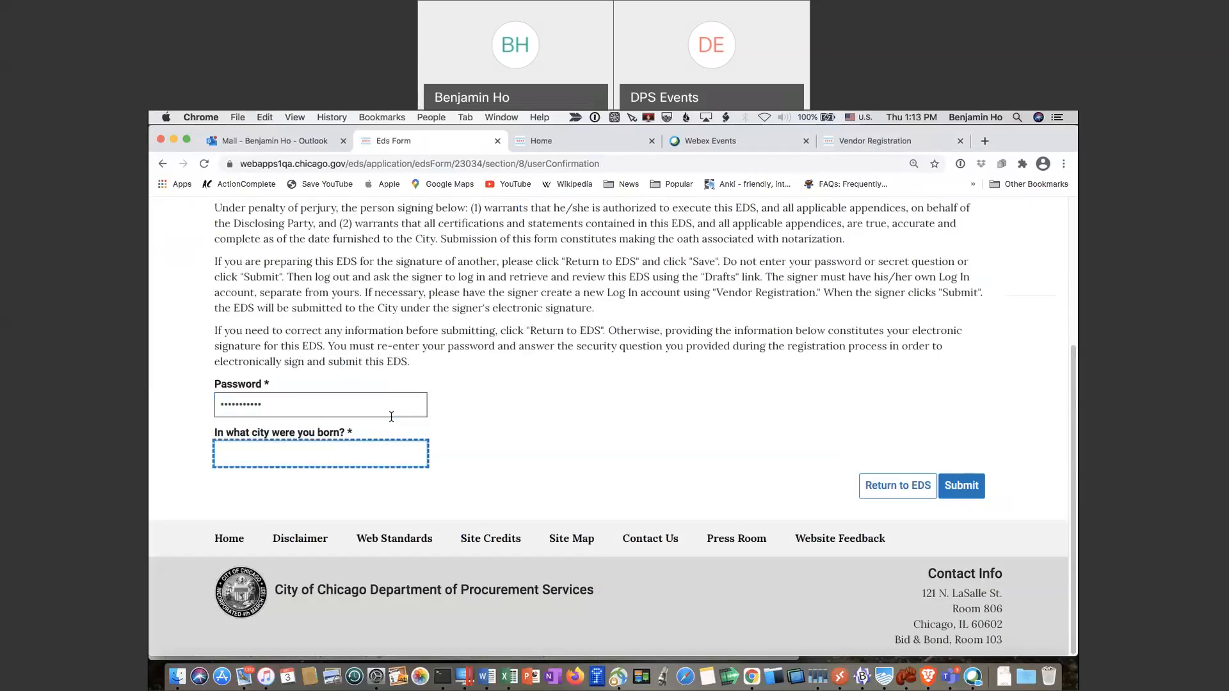
type("Chicago")
left_click(960, 486)
left_click(678, 321)
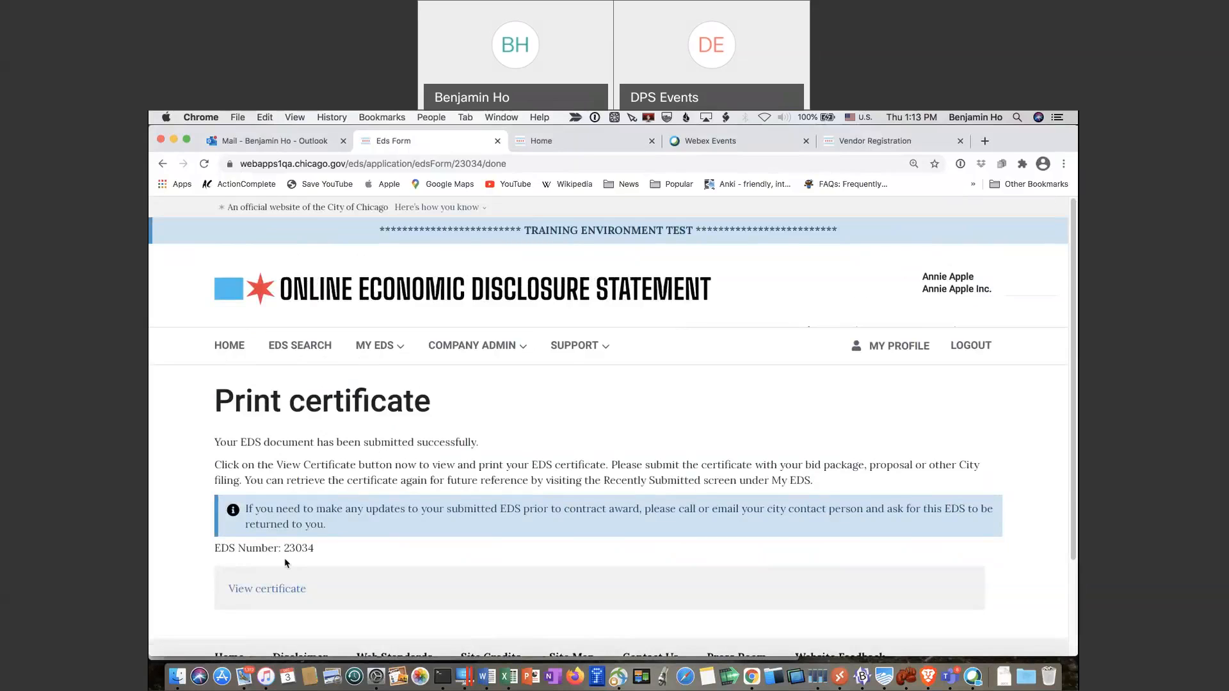
View the Certificate of Filing PDF for EDS 23034 and highlight its EDS number
left_click(280, 590)
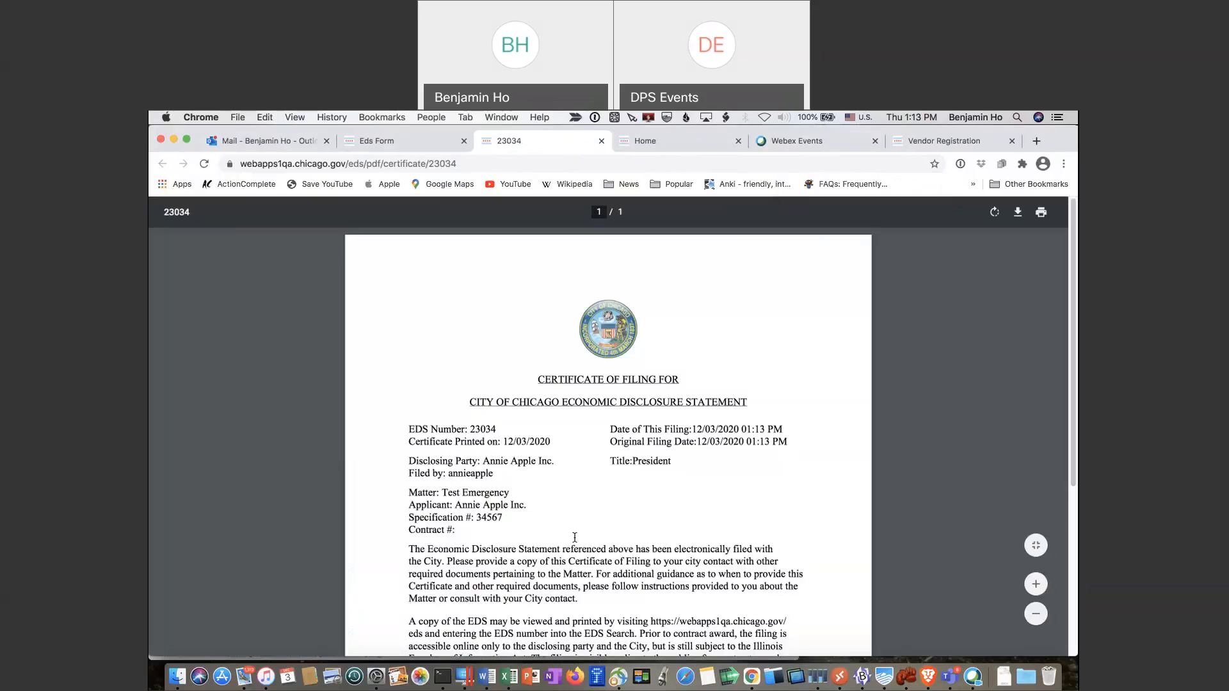
scroll(574, 537, "down", 10)
scroll(574, 537, "up", 8)
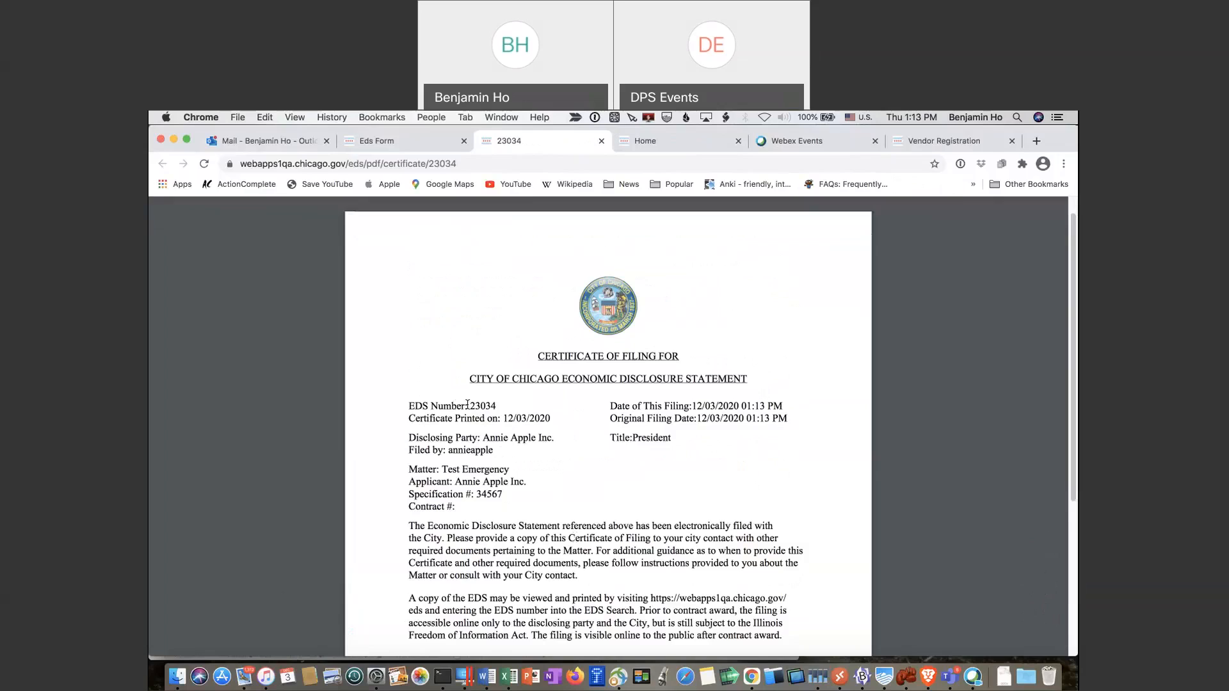
left_click_drag(467, 405, 497, 406)
left_click(528, 426)
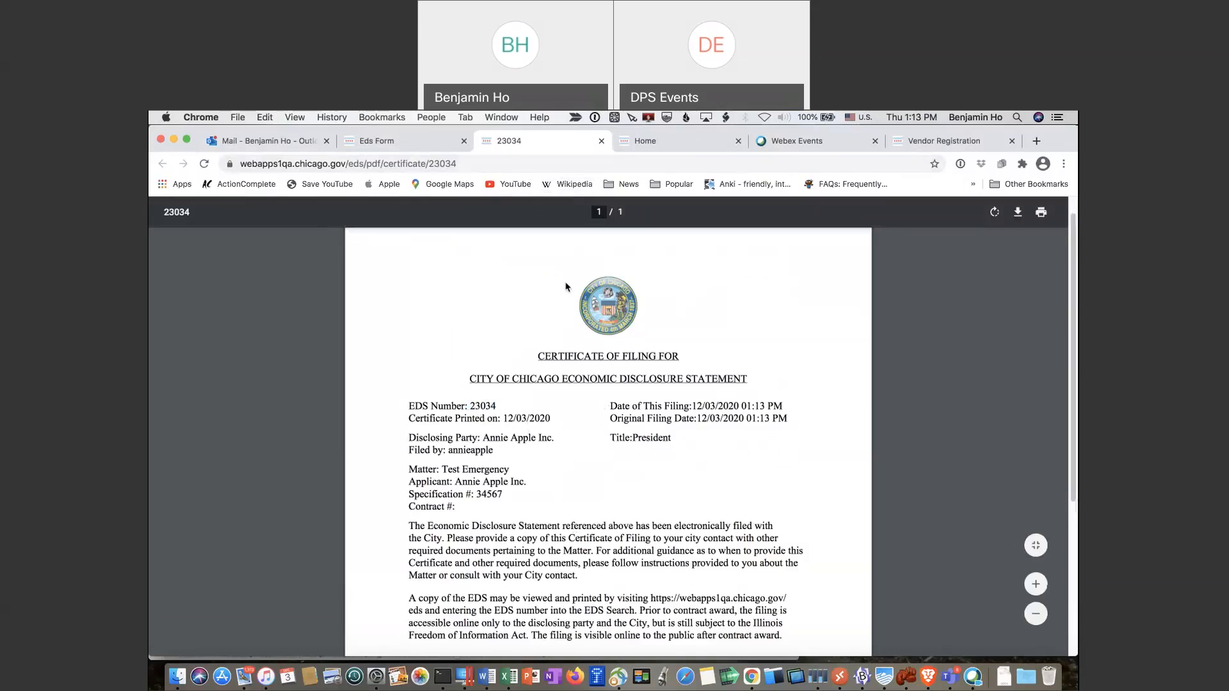
Switch back to the Eds Form tab showing the Print certificate confirmation page
scroll(566, 286, "up", 2)
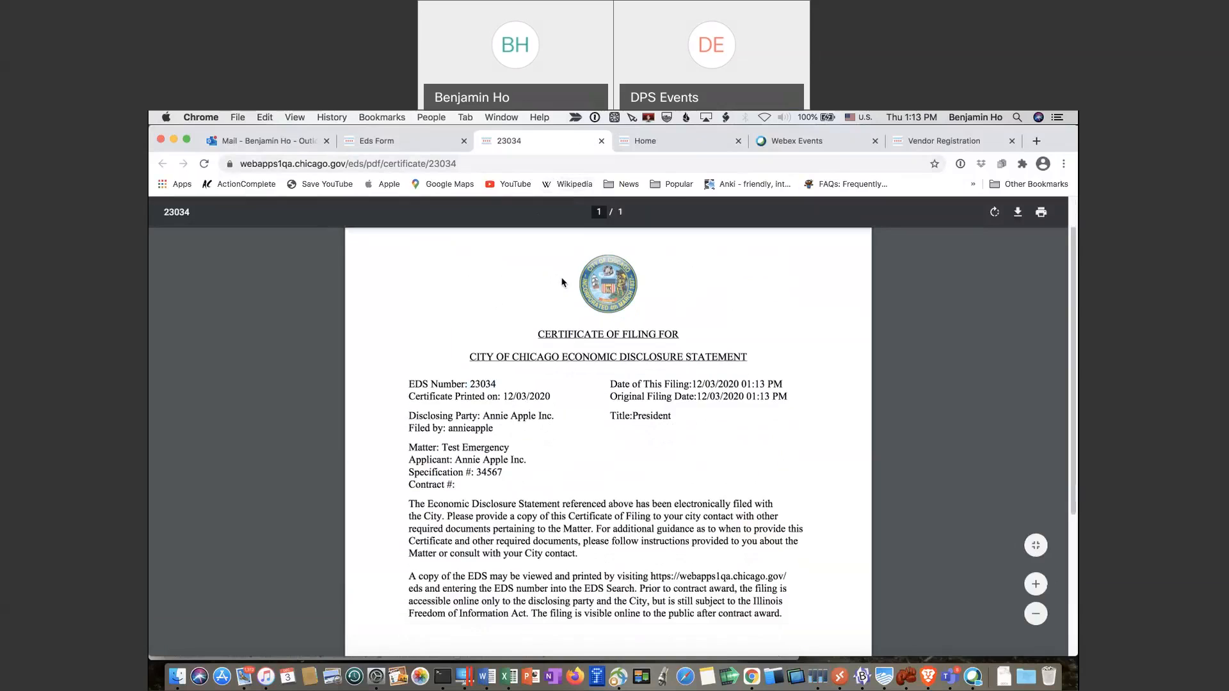
left_click(420, 136)
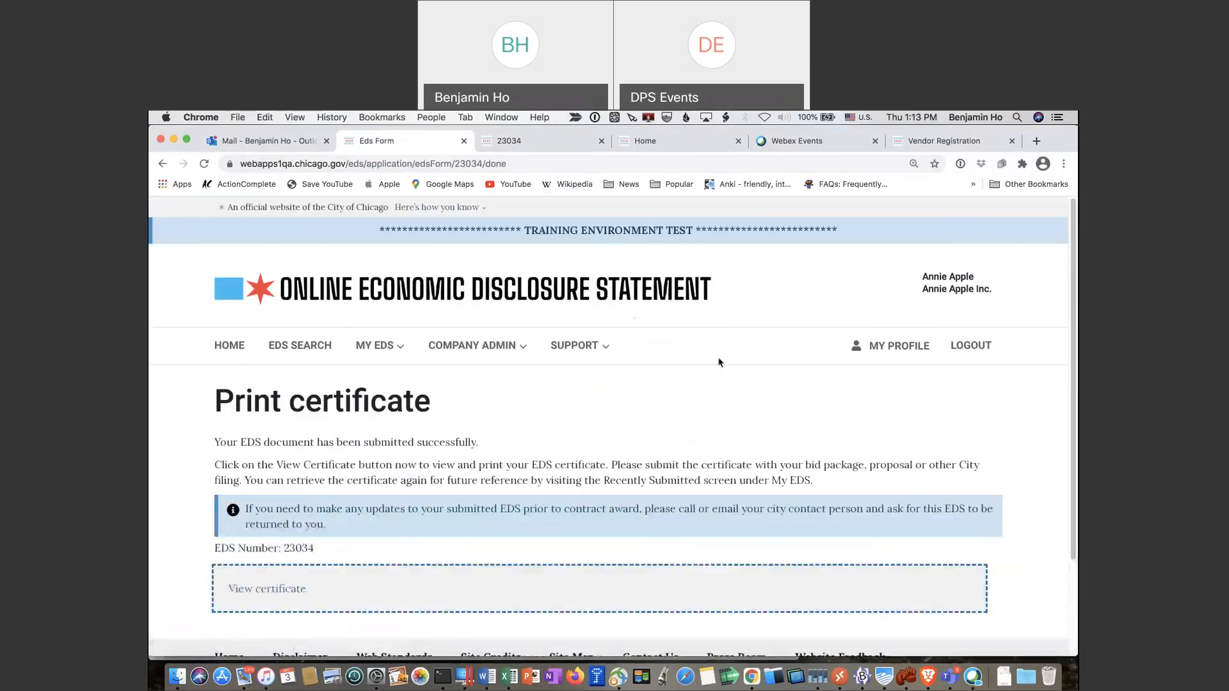
scroll(719, 362, "down", 4)
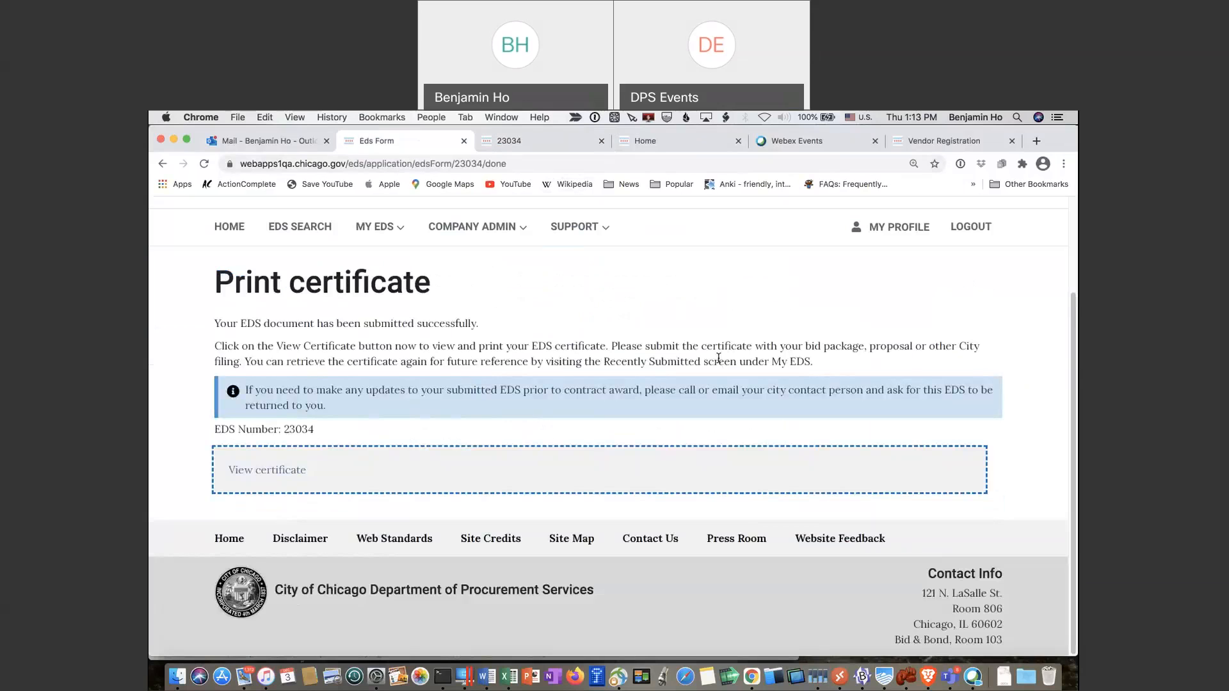
scroll(718, 359, "up", 4)
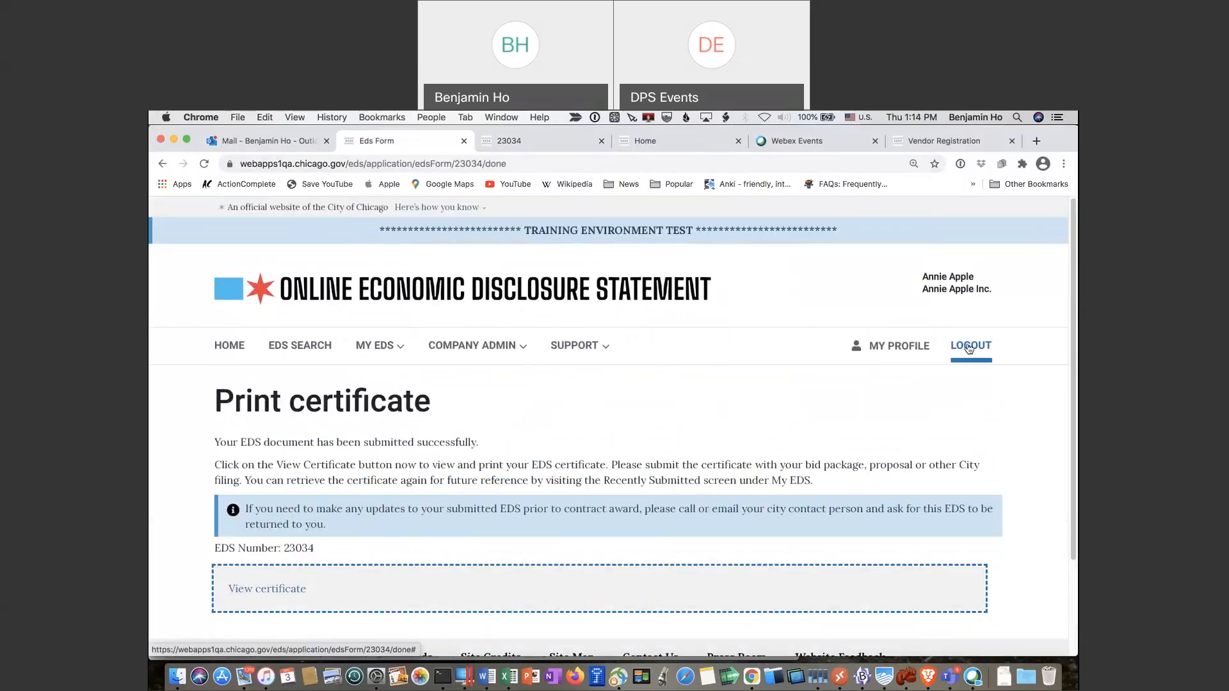
Create new EDS draft 23035 from MY EDS > Create New, marked as Contract, and open its form
left_click(385, 356)
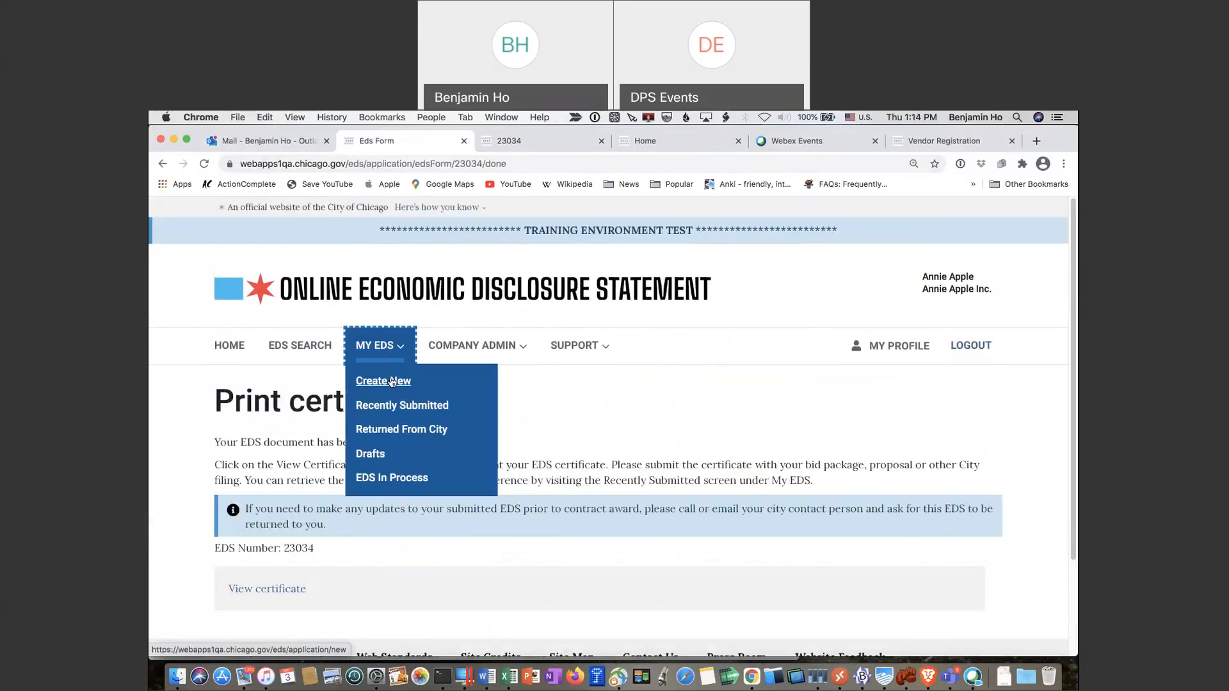
left_click(393, 381)
left_click(400, 386)
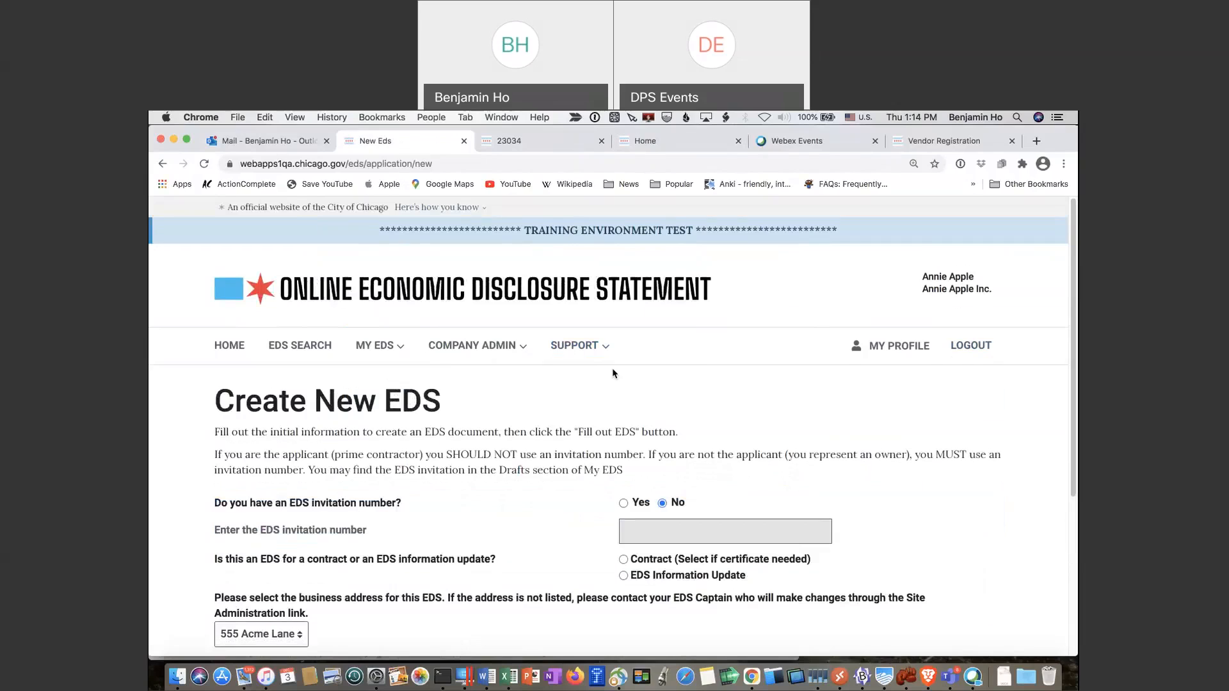
scroll(612, 373, "down", 2)
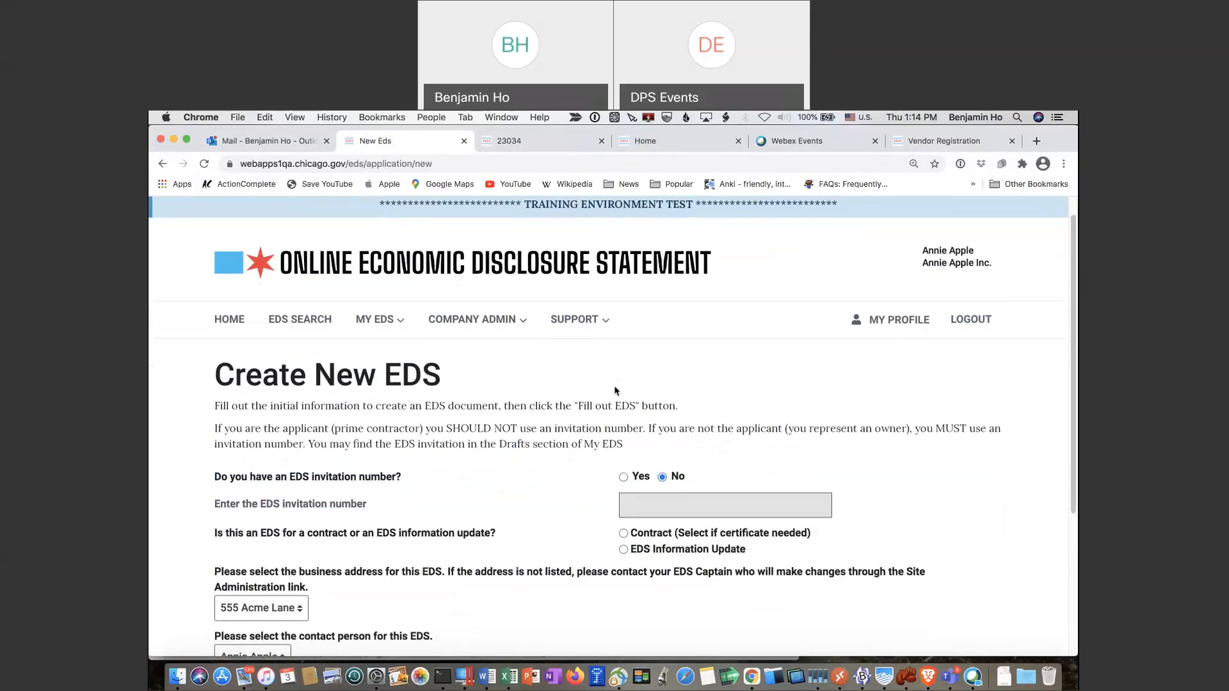
left_click(622, 533)
scroll(595, 491, "down", 3)
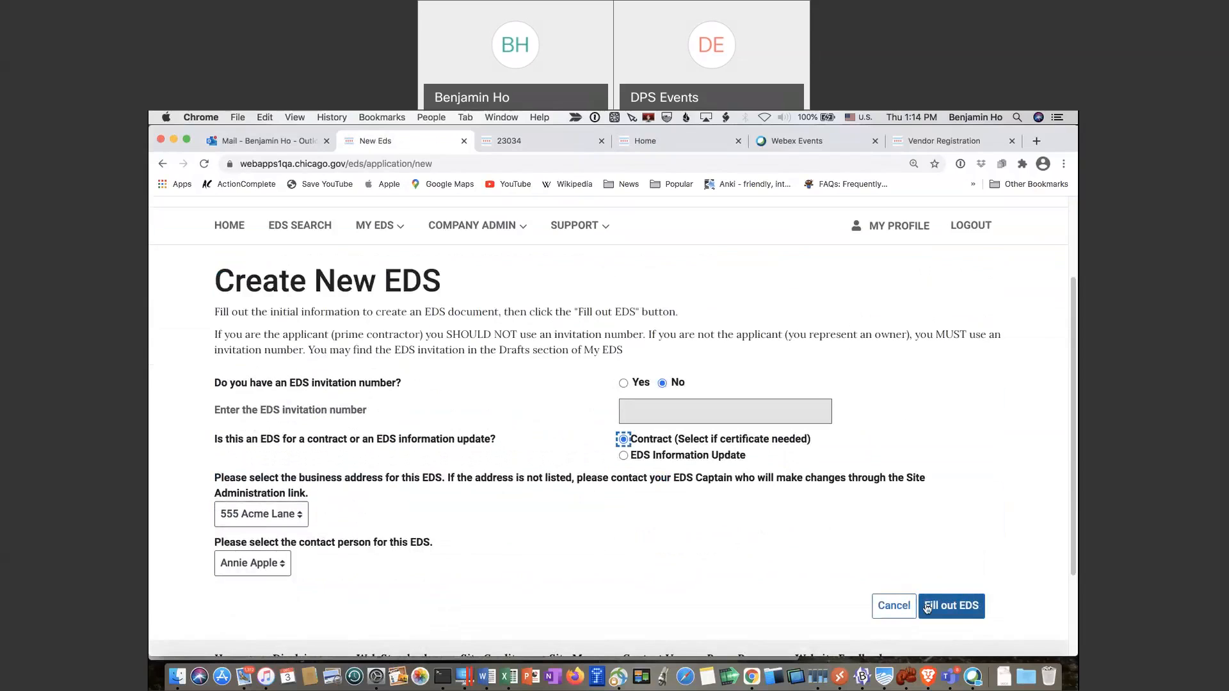
left_click(928, 608)
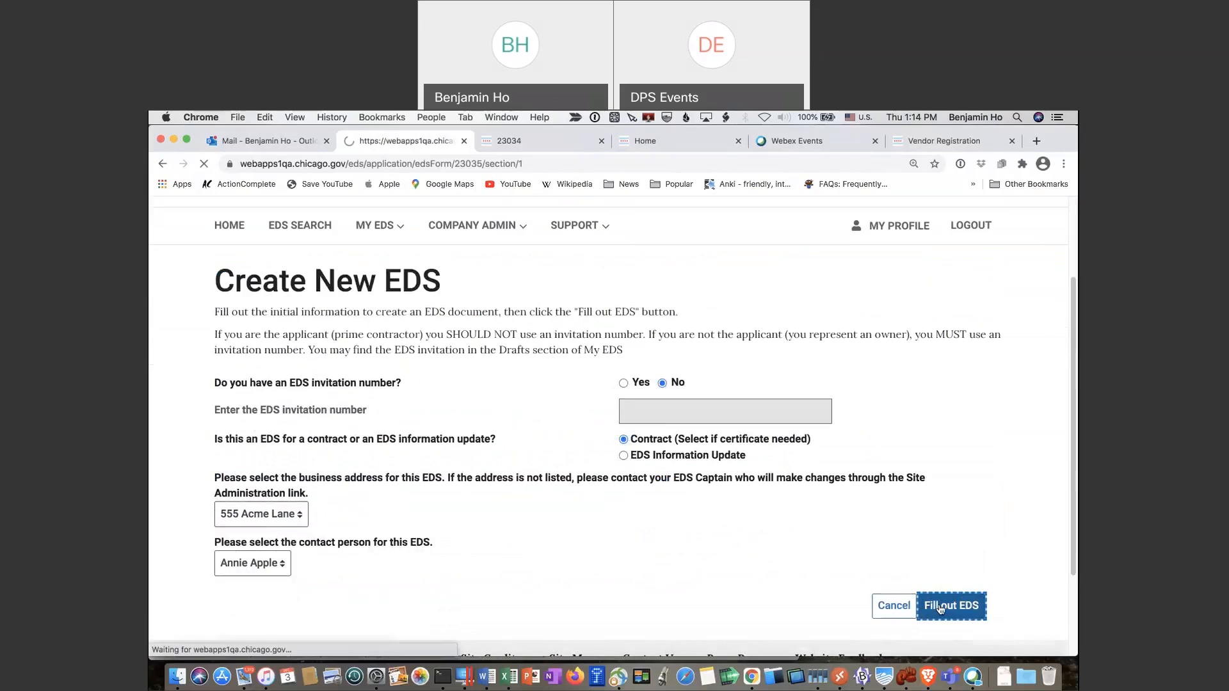
scroll(802, 563, "down", 15)
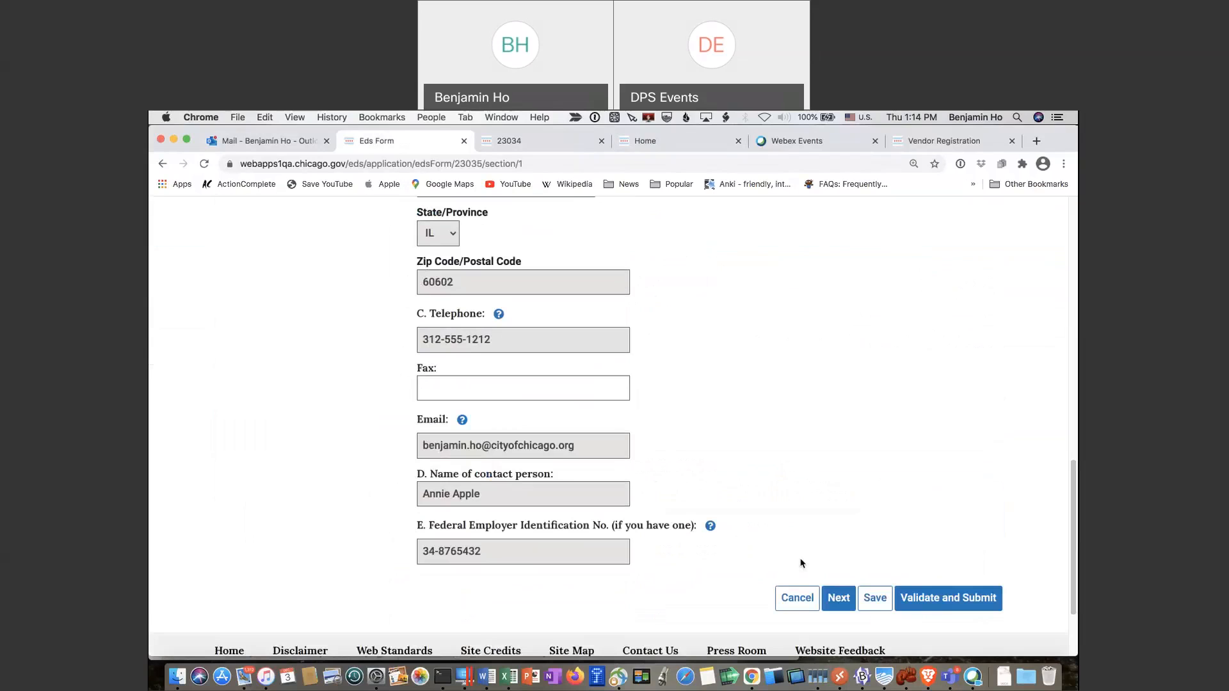
Advance past both General Information pages to the Ownership Interests section
left_click(833, 600)
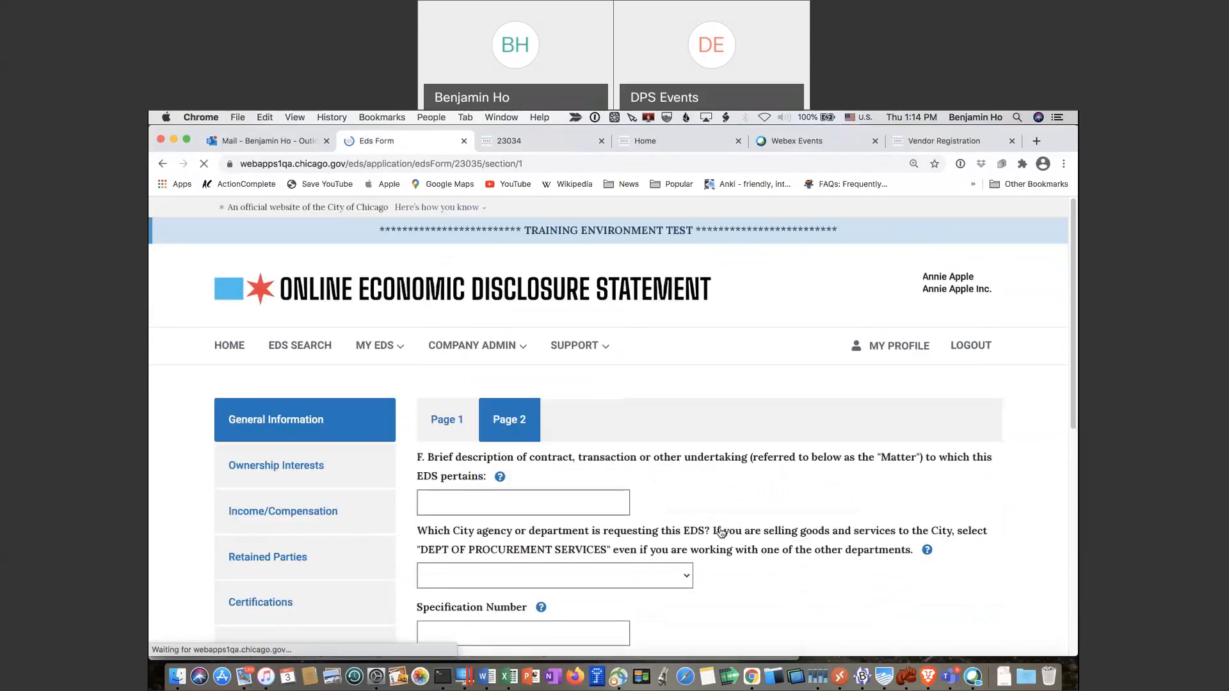
scroll(720, 533, "down", 5)
scroll(647, 461, "up", 3)
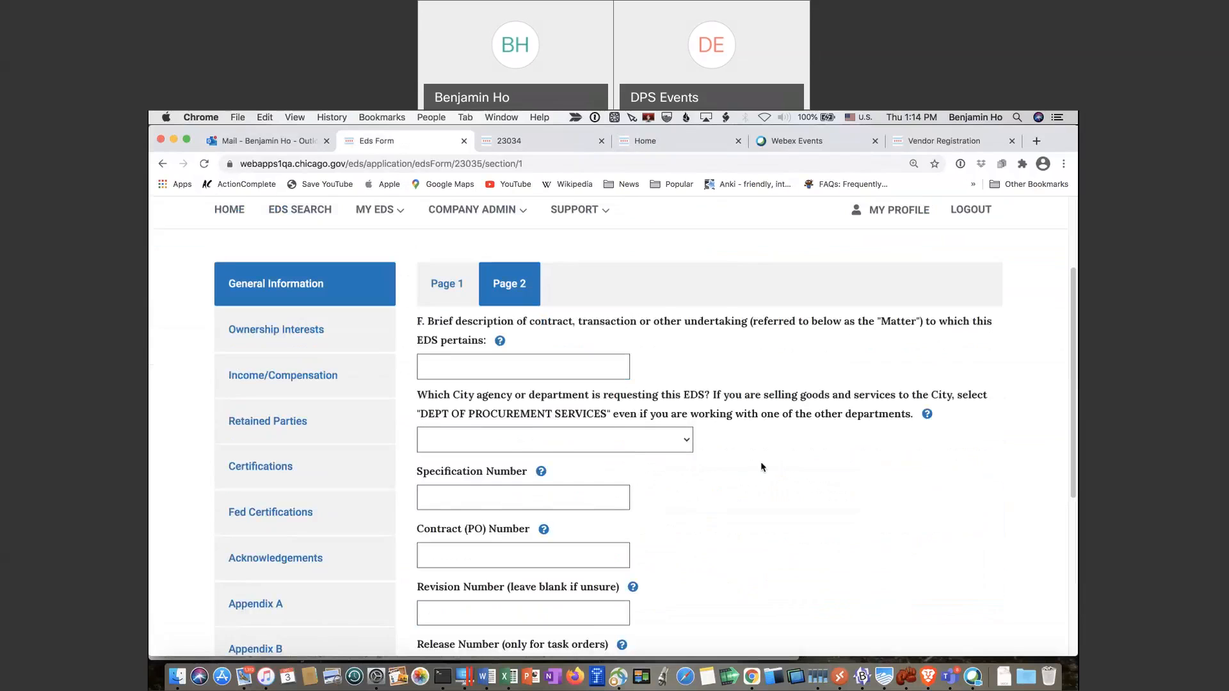
scroll(761, 467, "down", 4)
left_click(836, 561)
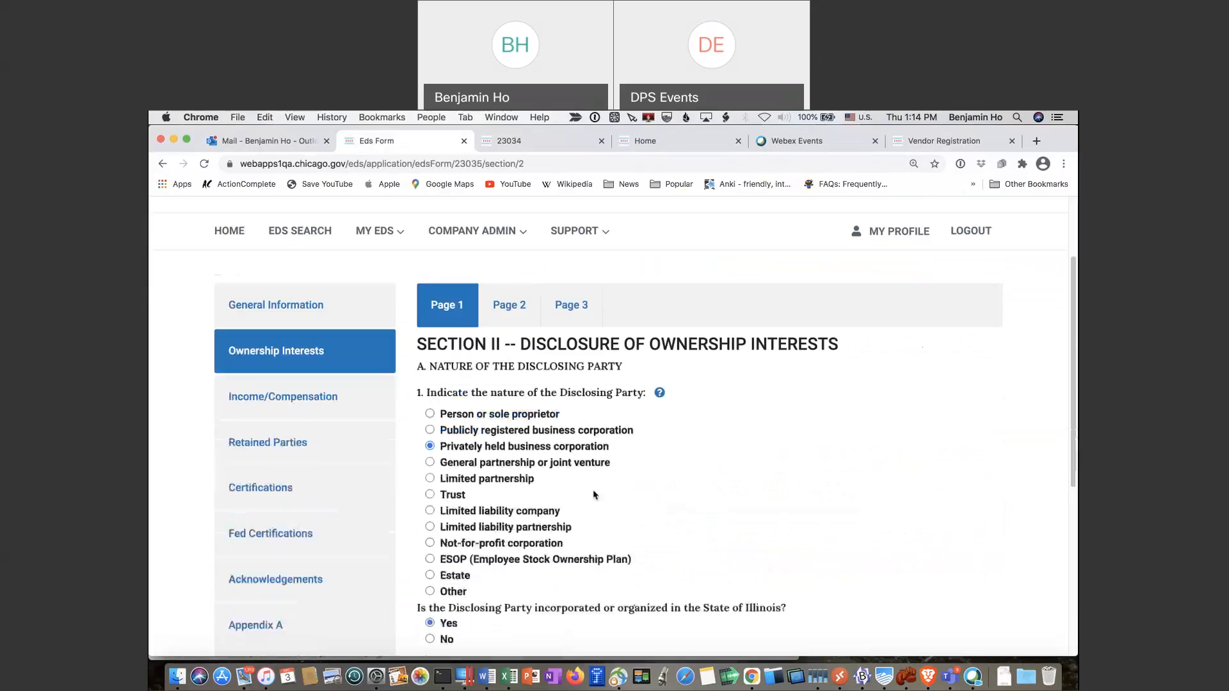
scroll(672, 475, "down", 1)
scroll(671, 474, "down", 1)
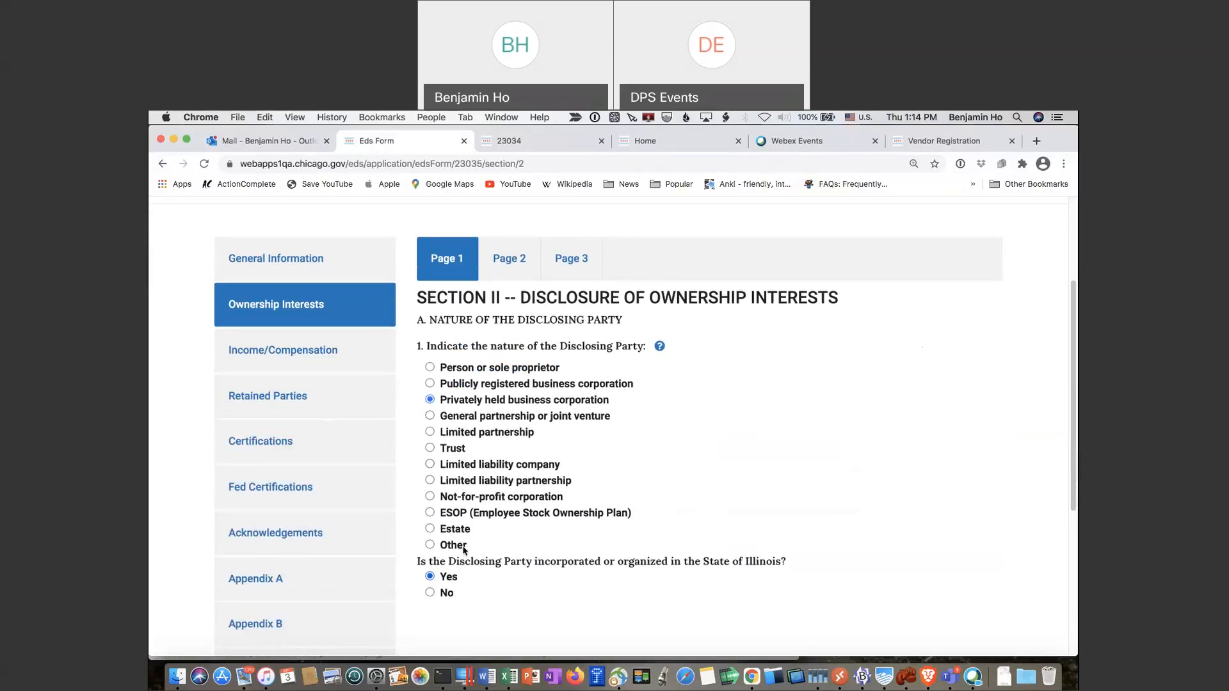
Go through Ownership Interests Pages 2 and 3 and review the Ownership Information owner list
left_click(513, 269)
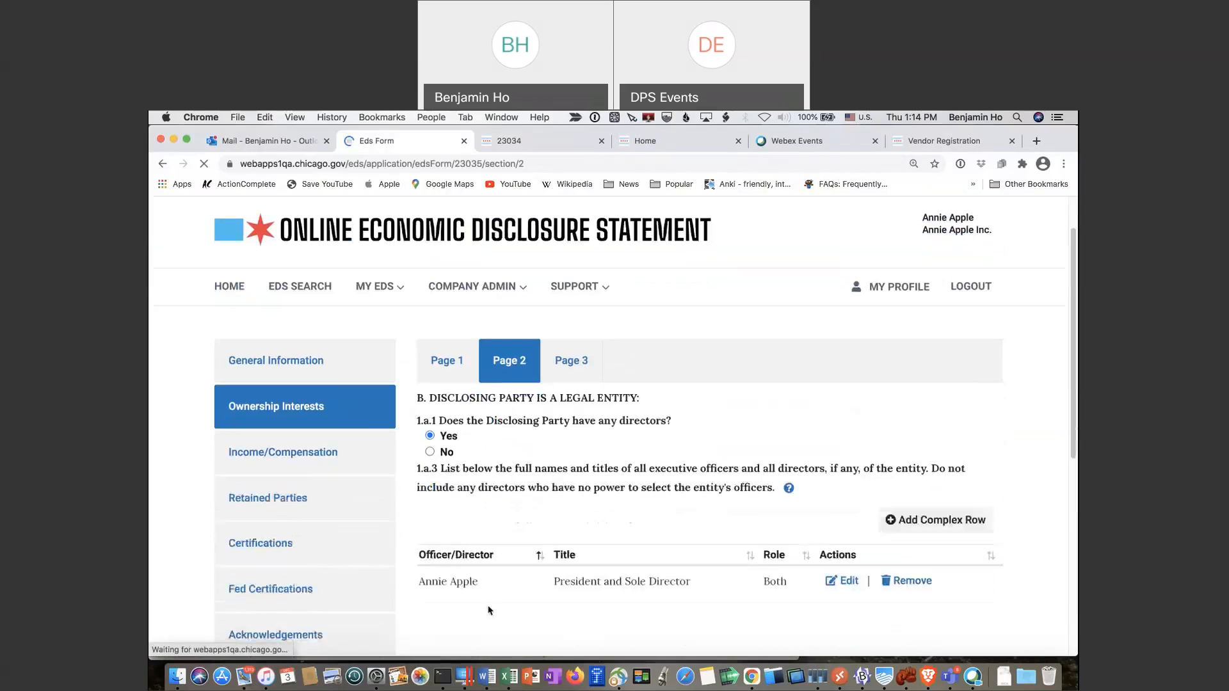
left_click(577, 360)
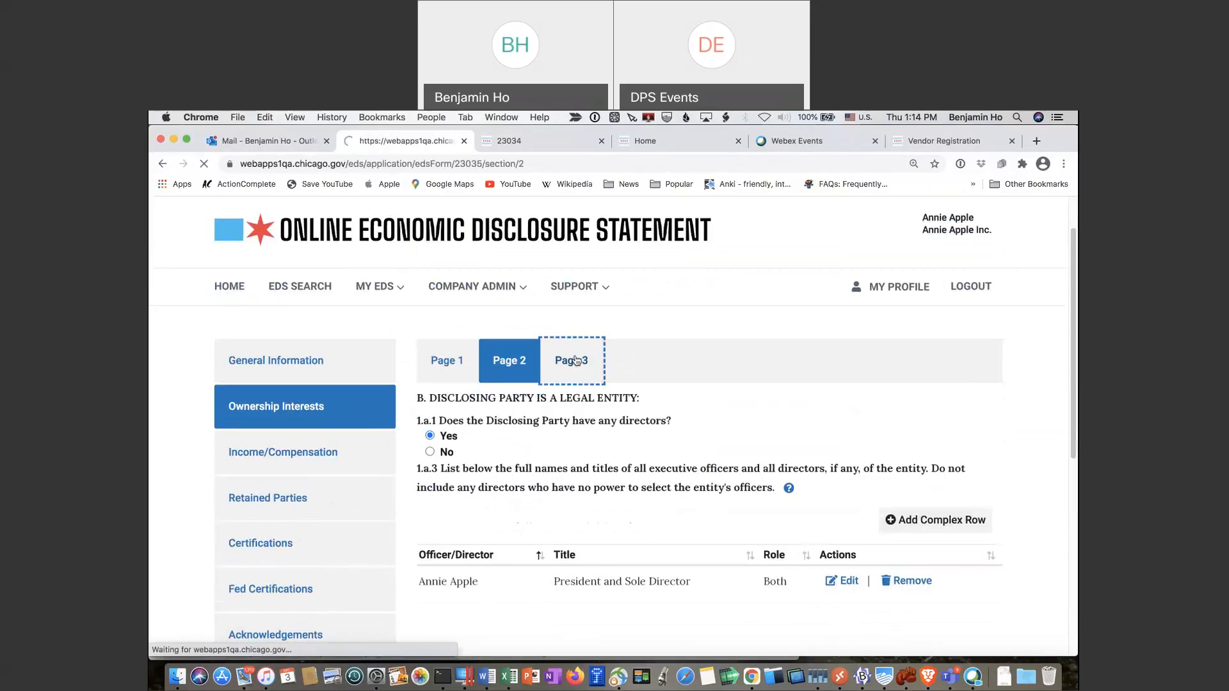
scroll(517, 438, "down", 10)
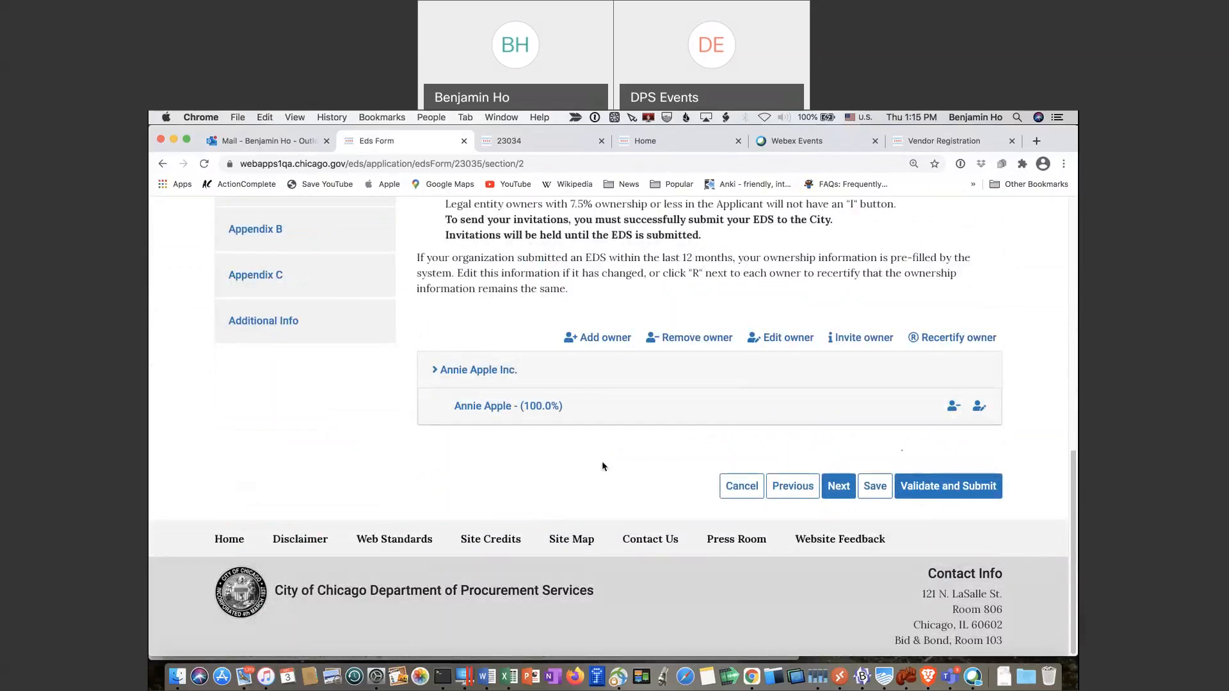
scroll(602, 466, "up", 10)
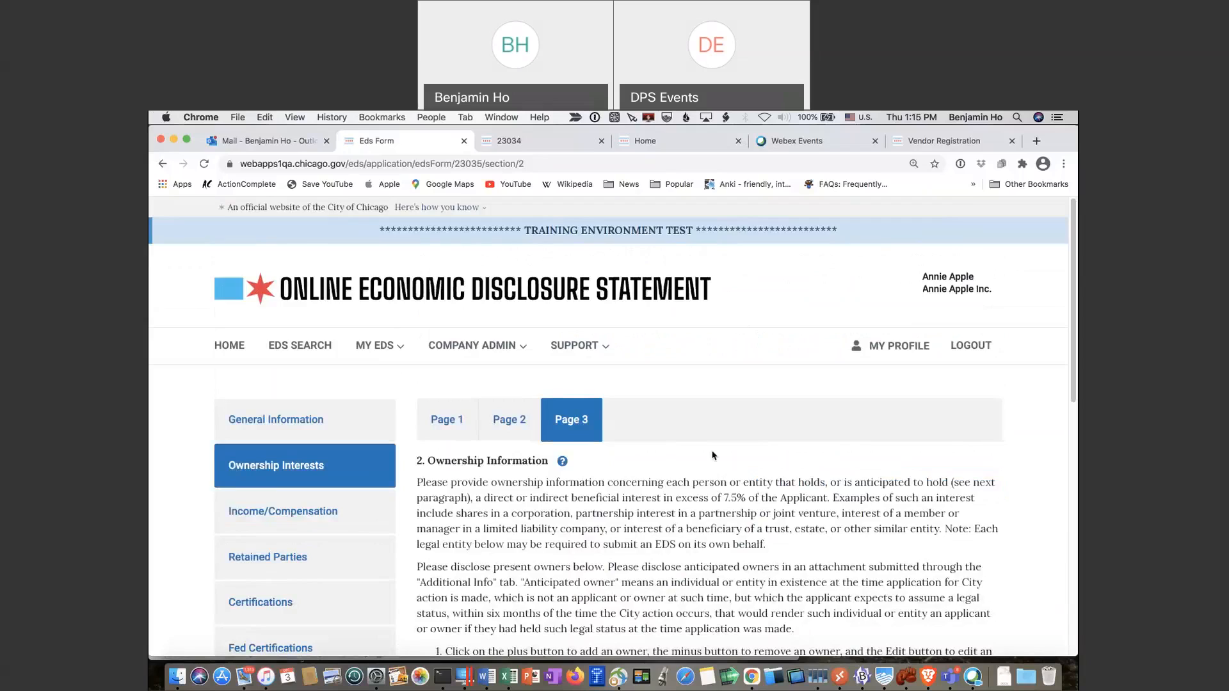
scroll(713, 455, "down", 15)
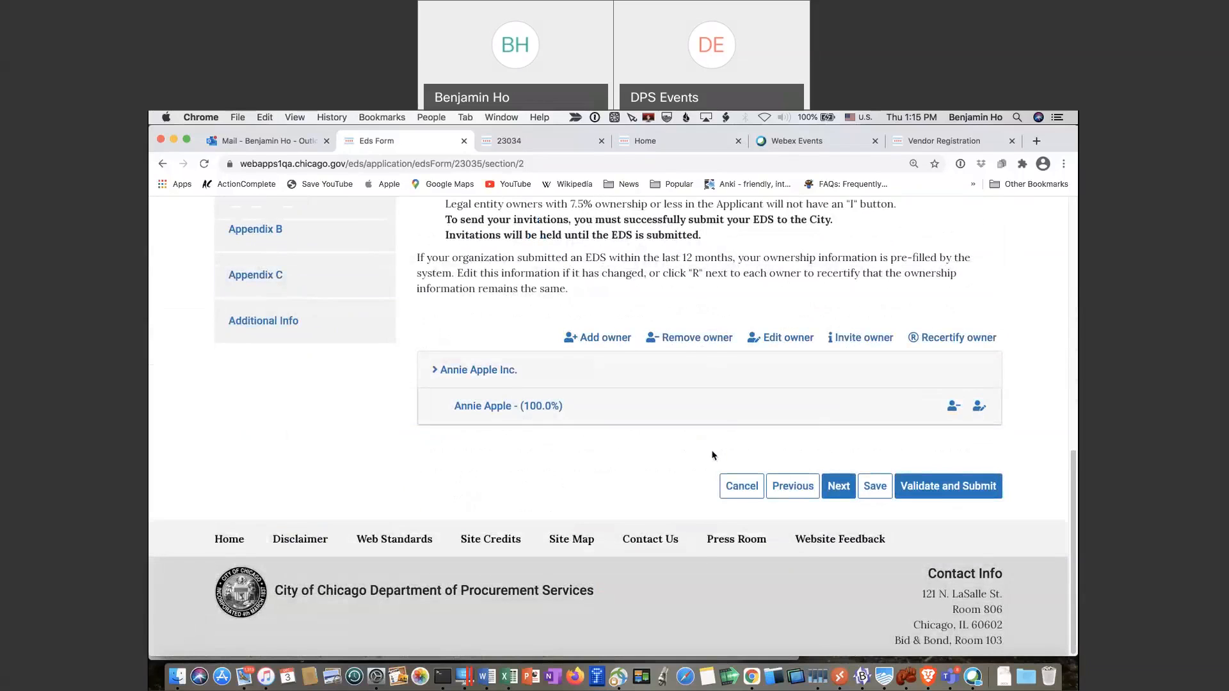
scroll(712, 455, "up", 15)
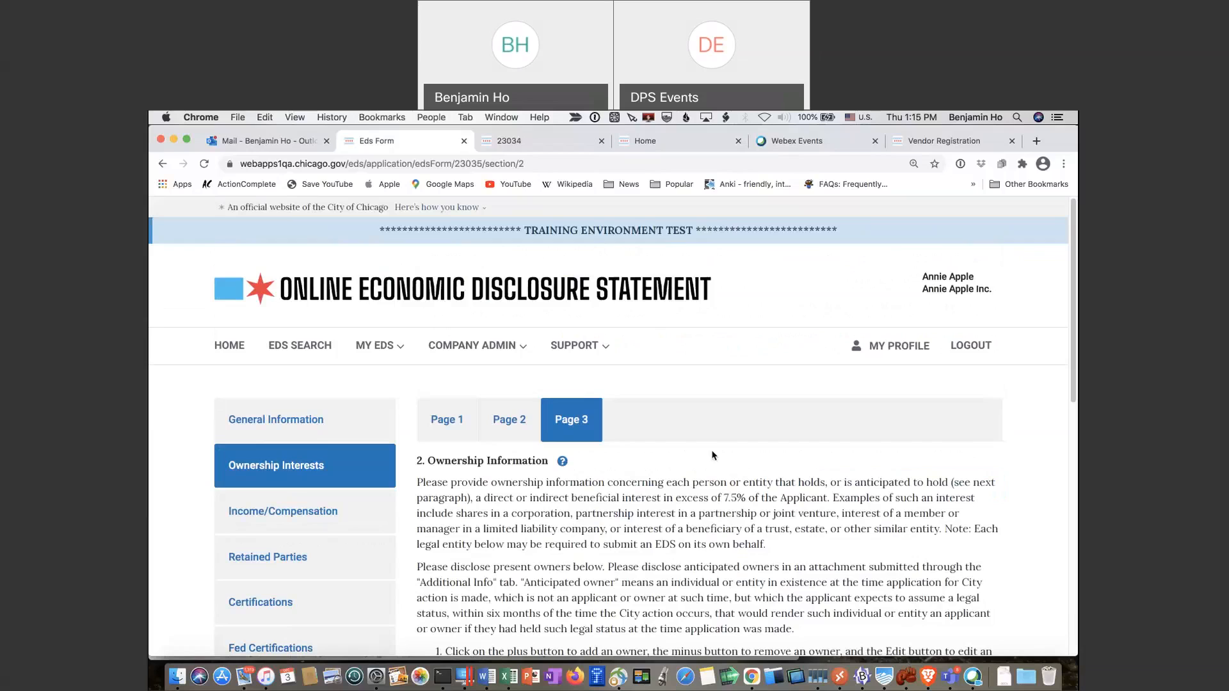
scroll(712, 456, "down", 1)
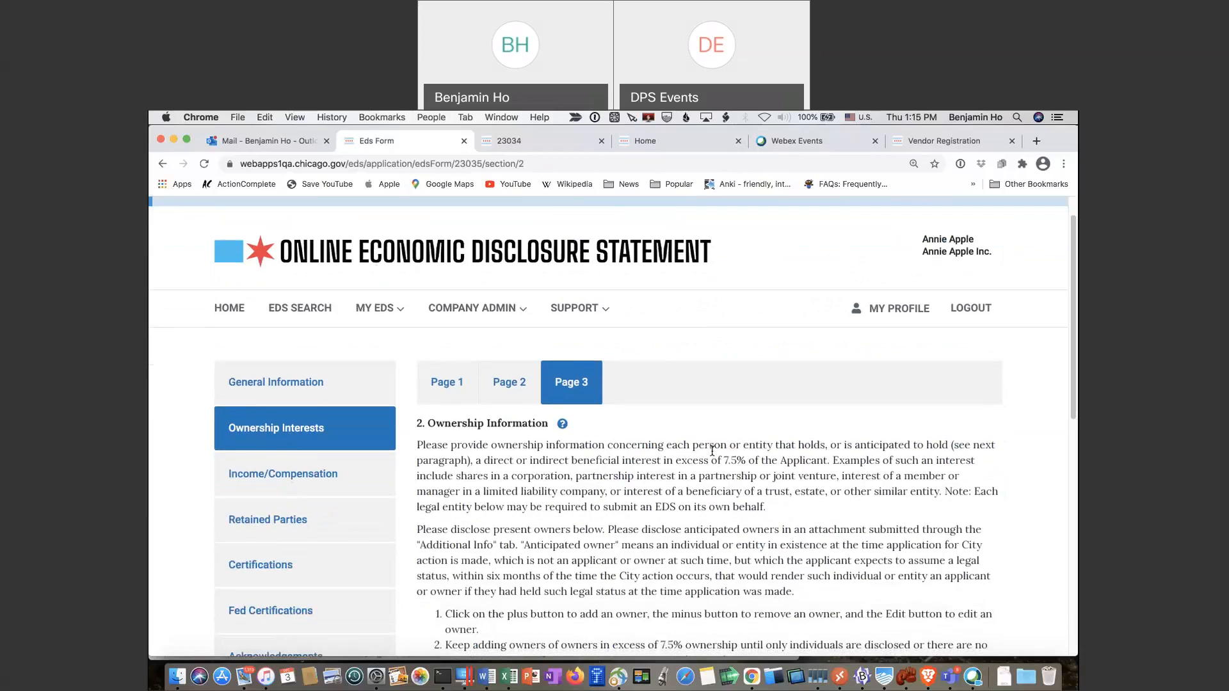
scroll(712, 451, "down", 3)
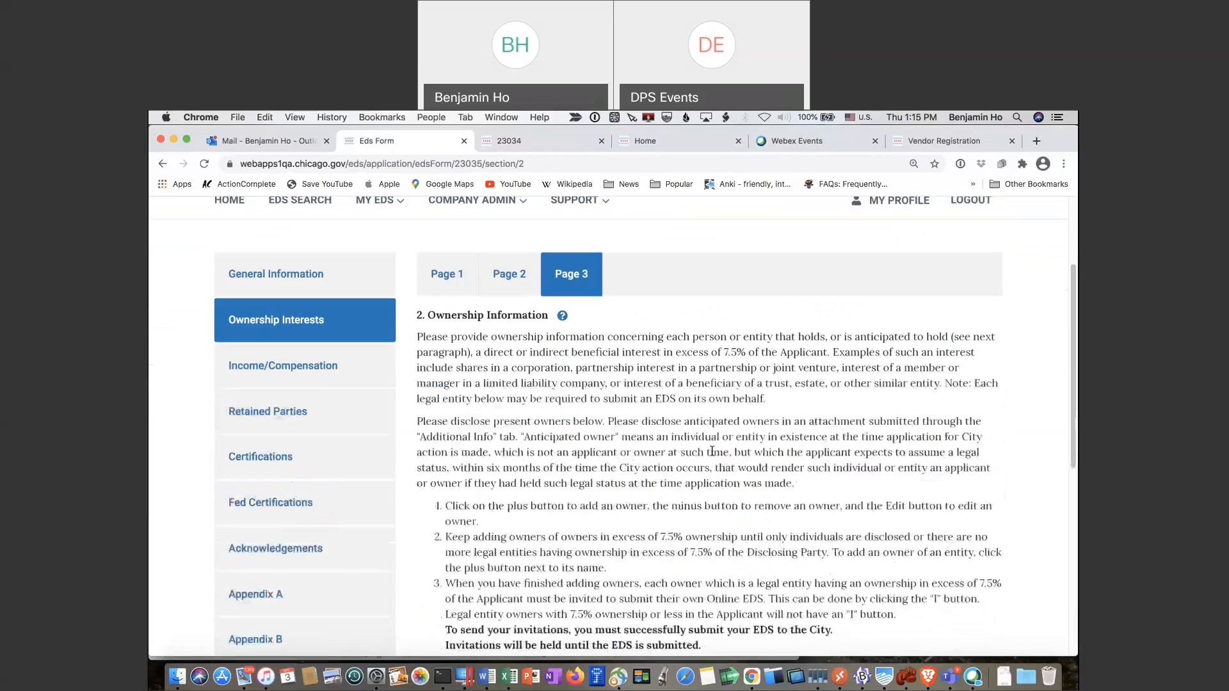
scroll(712, 451, "down", 3)
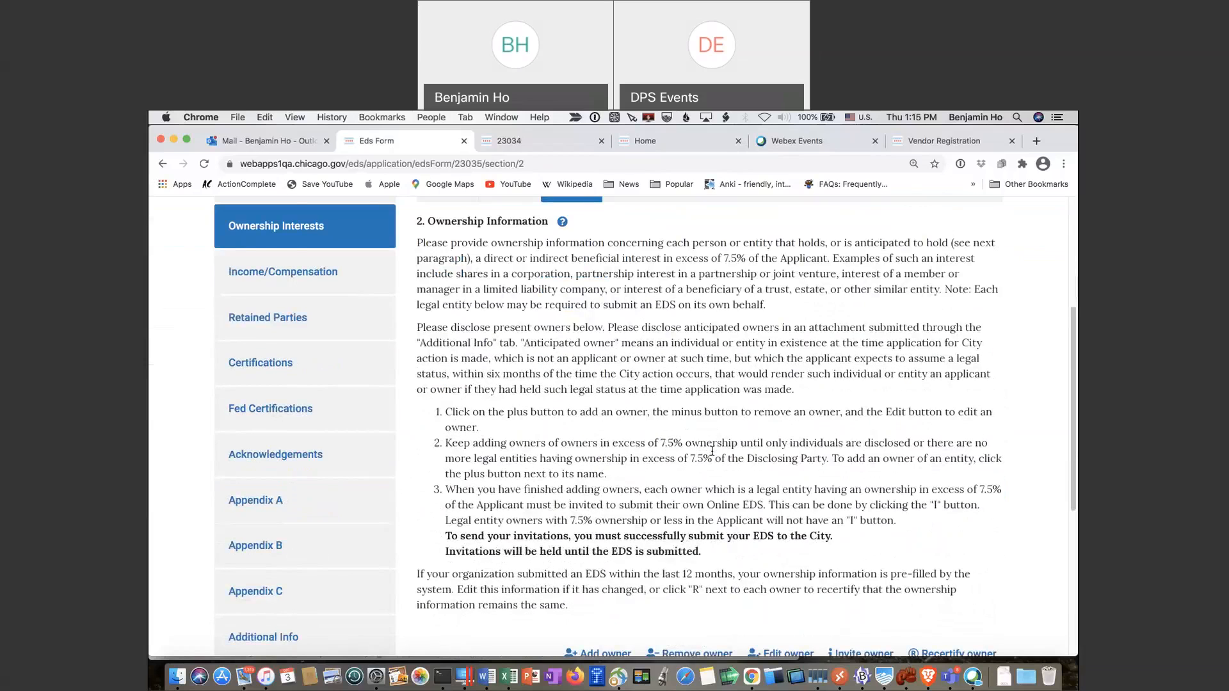
scroll(712, 451, "up", 2)
scroll(712, 451, "up", 5)
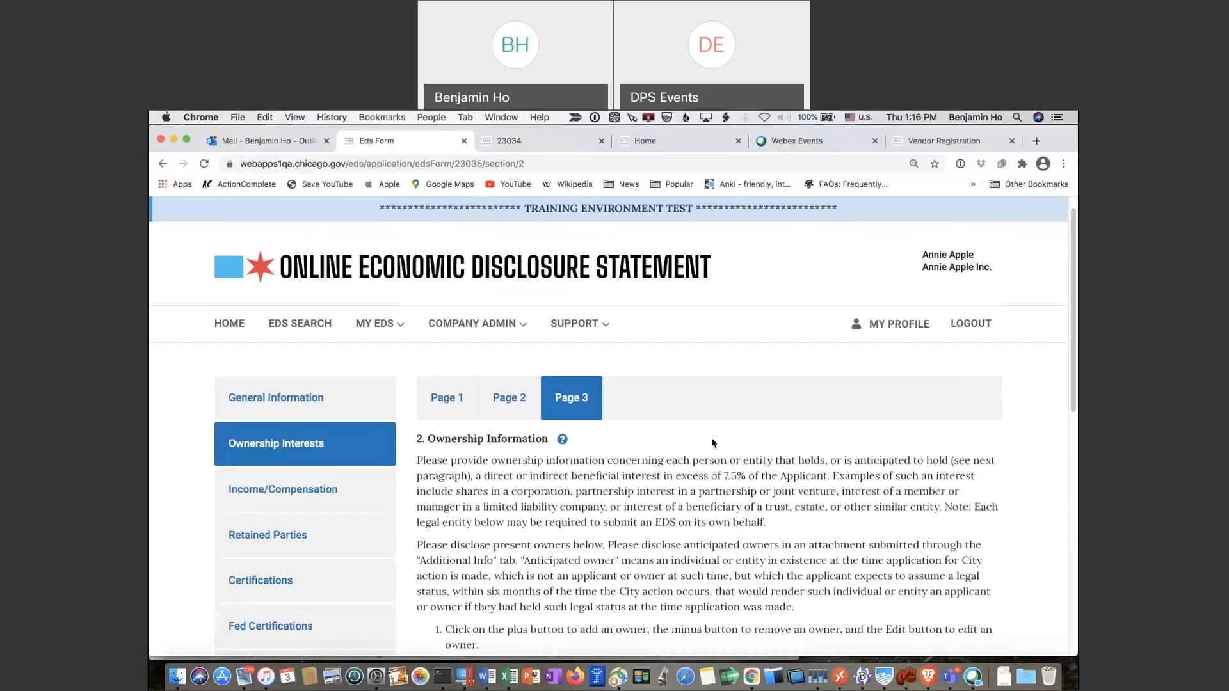
Log out of the current account and start a new Vendor Registration
scroll(712, 443, "down", 10)
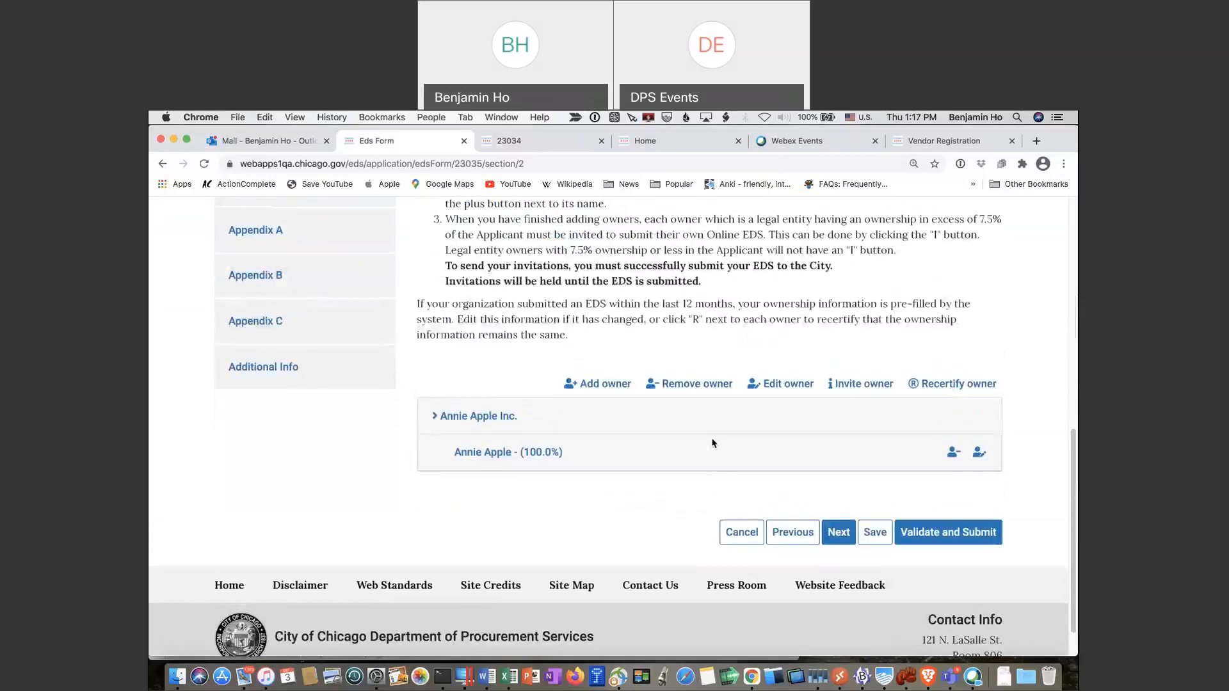
scroll(712, 443, "up", 12)
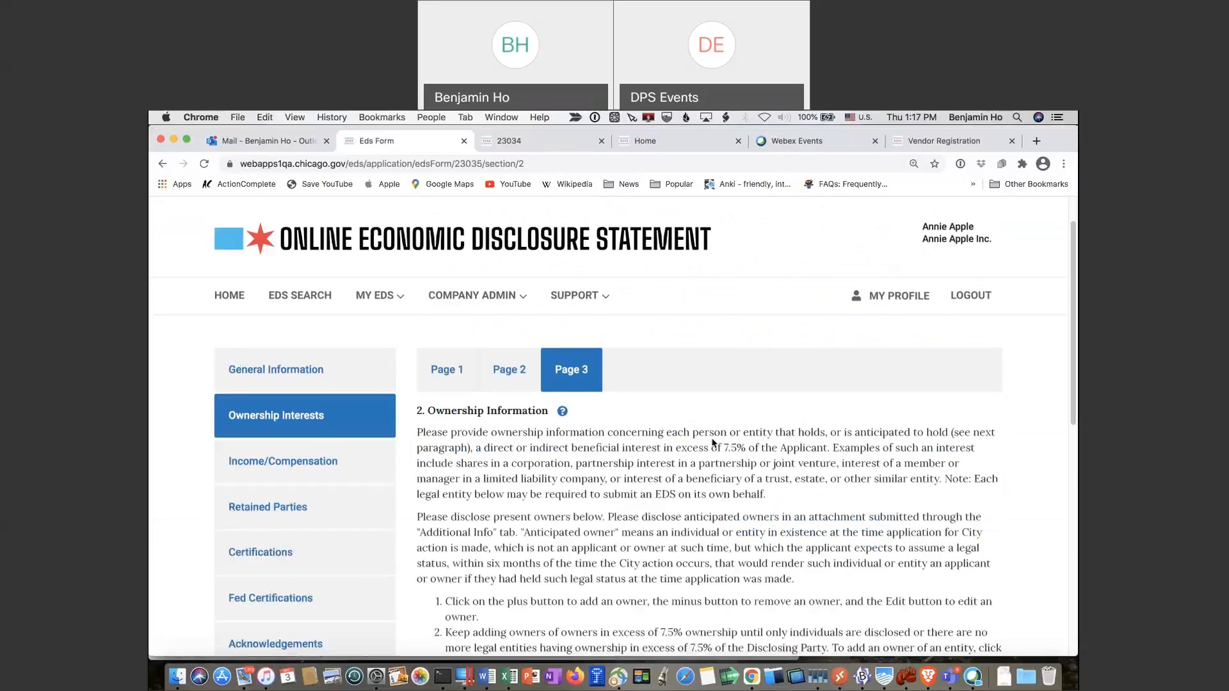
scroll(712, 443, "up", 2)
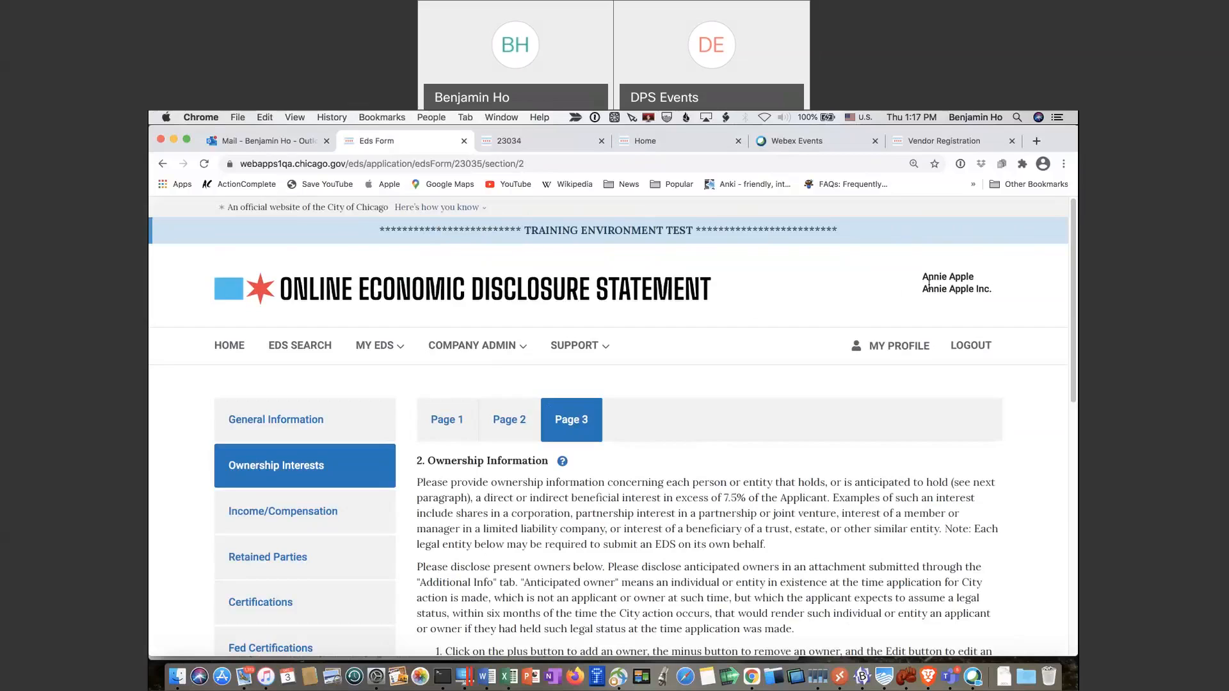
left_click(968, 356)
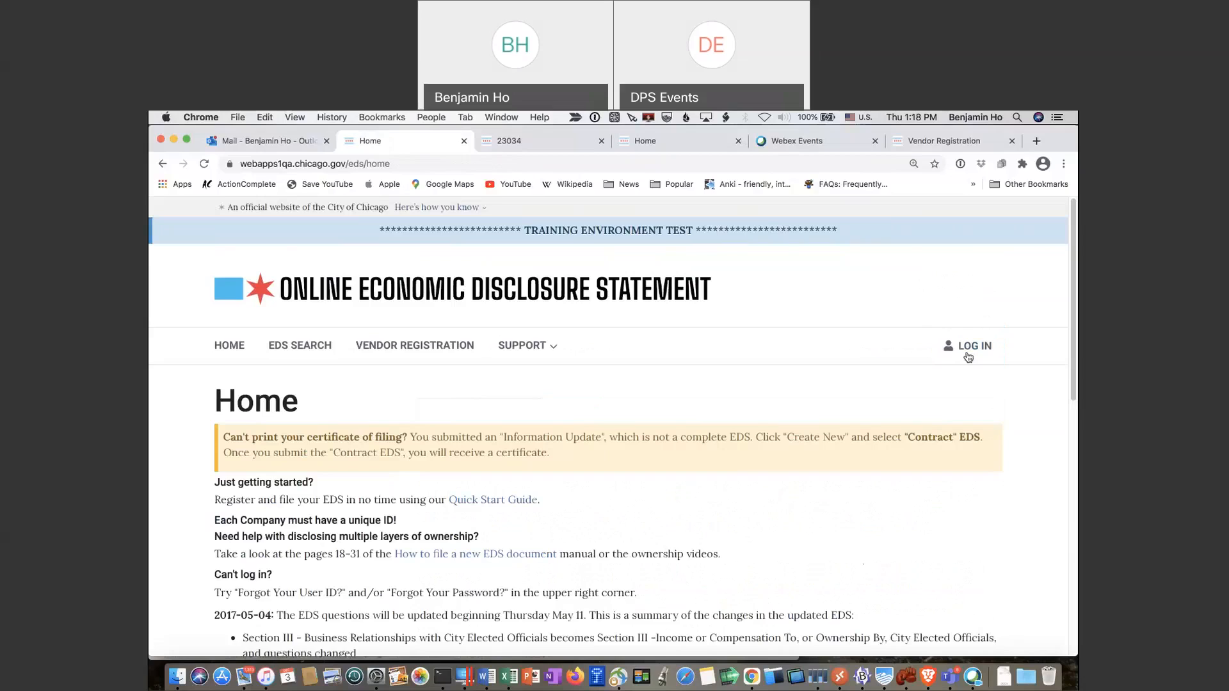
left_click(420, 346)
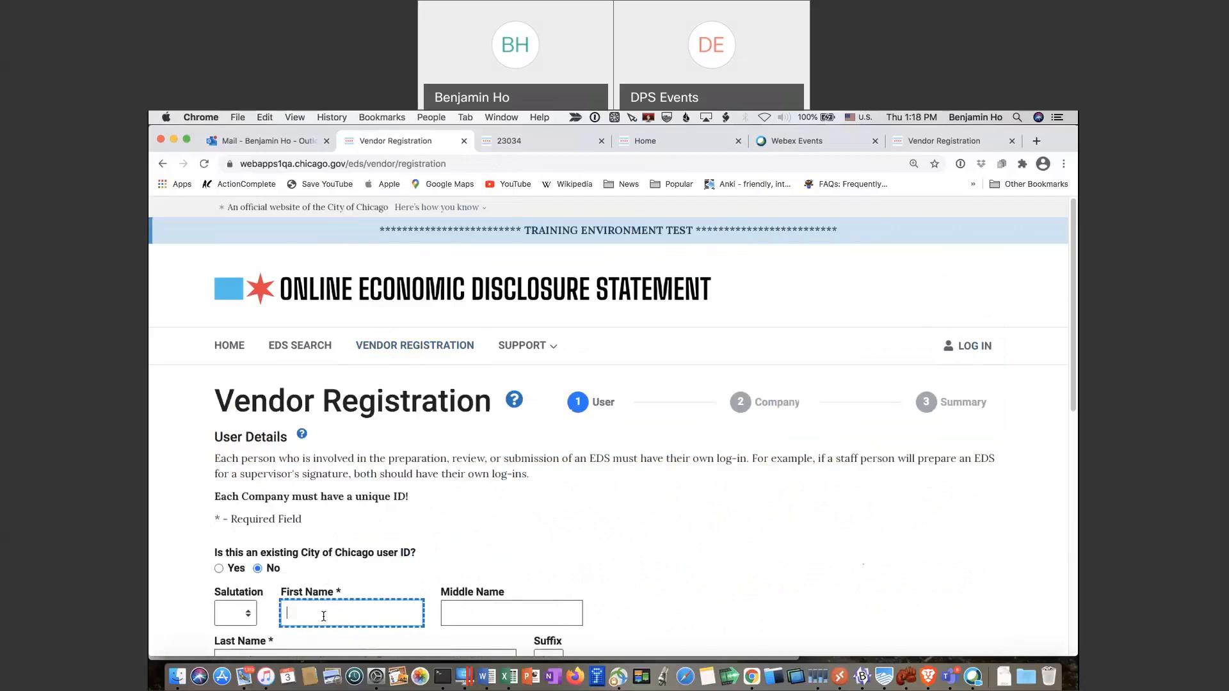
Enter the new user's first and last name, no middle name, with title Vice President
left_click(323, 616)
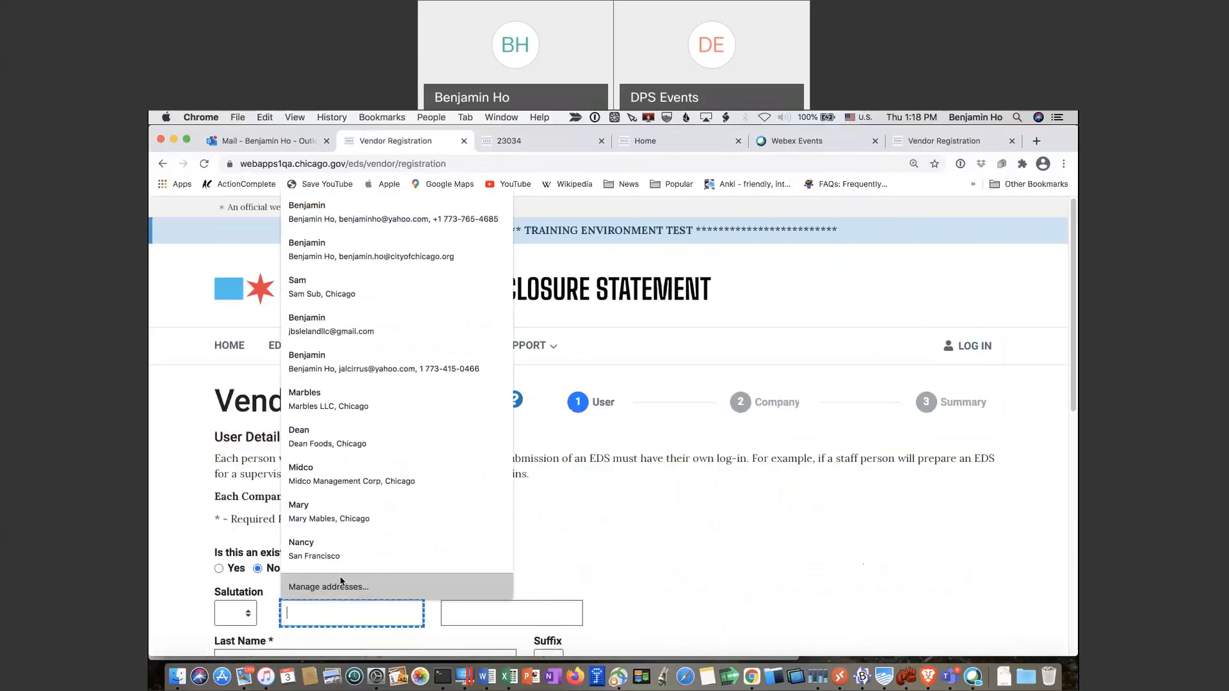
type("Bob")
key("Tab")
type("B")
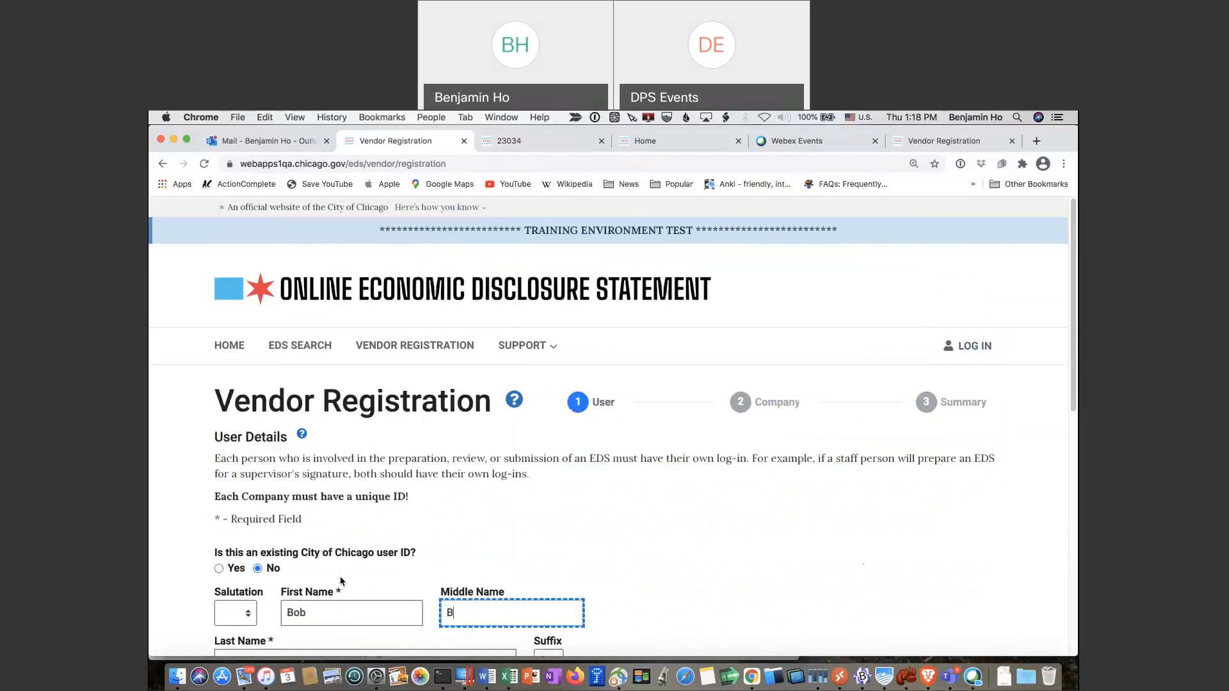
type("ananna")
key("BackSpace")
type("a")
key("Tab")
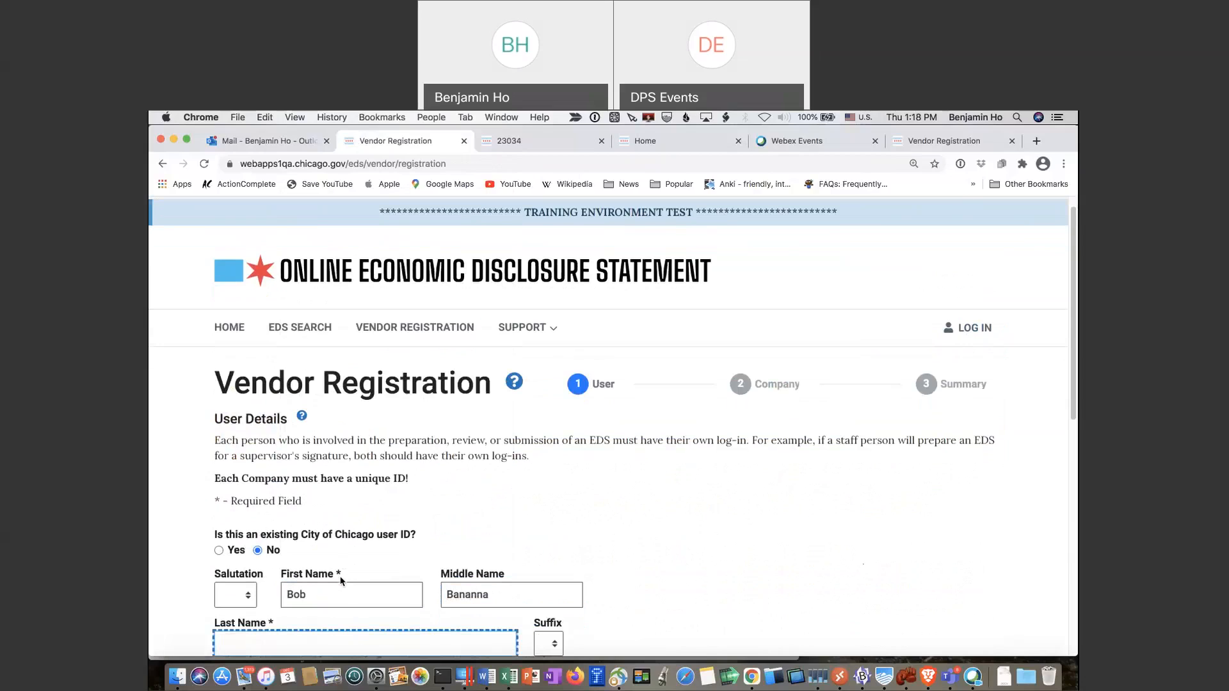
key("shift+Tab")
key("BackSpace")
key("Tab")
type("Banana")
key("Tab")
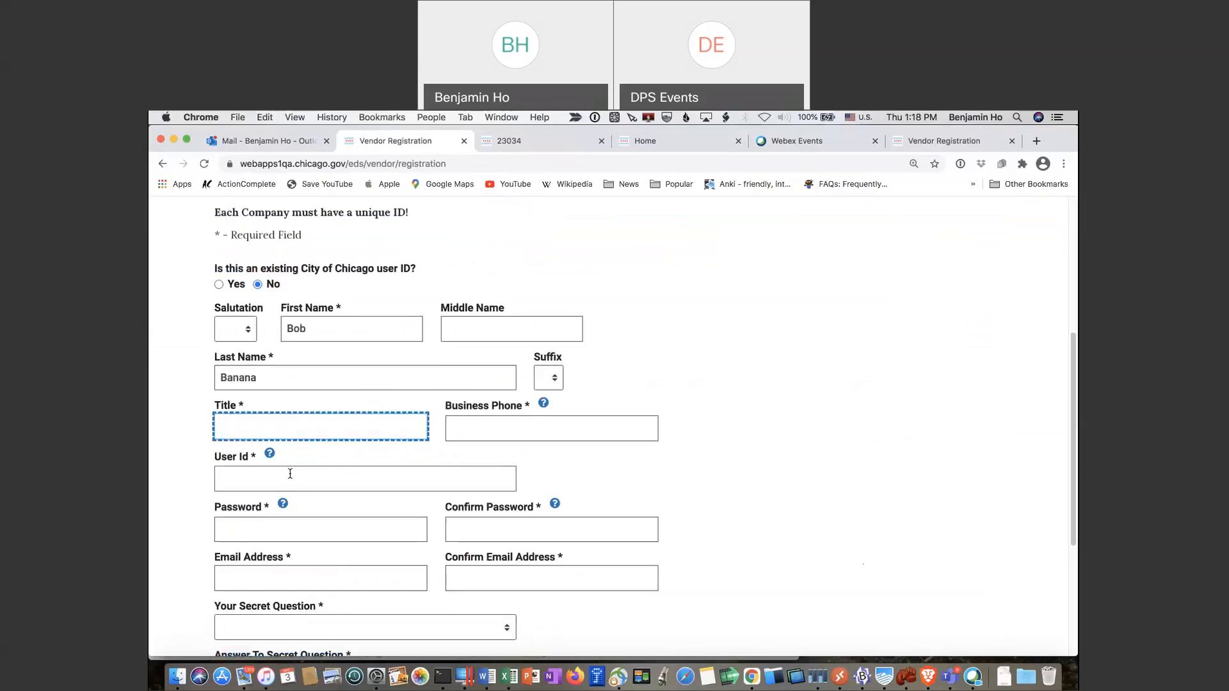
type("Vice President")
Fill in the business phone, user ID, and matching password and confirmation
key("Tab")
type("312-")
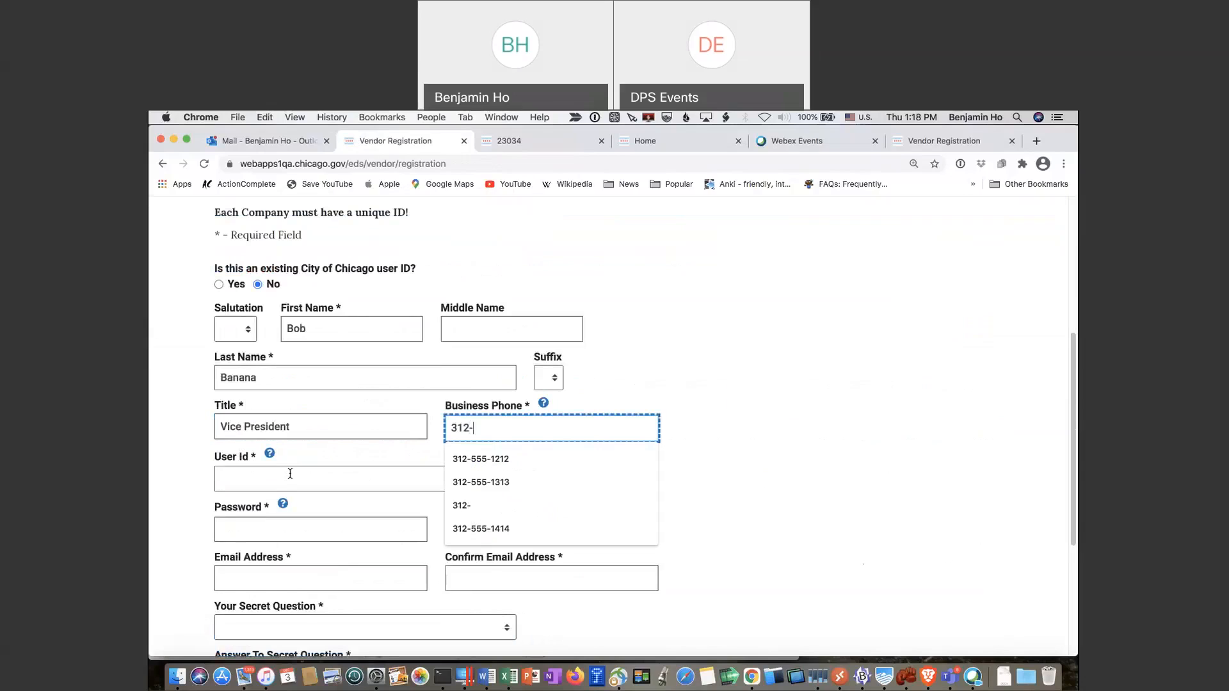
type("555-1212")
key("Tab")
type("bob")
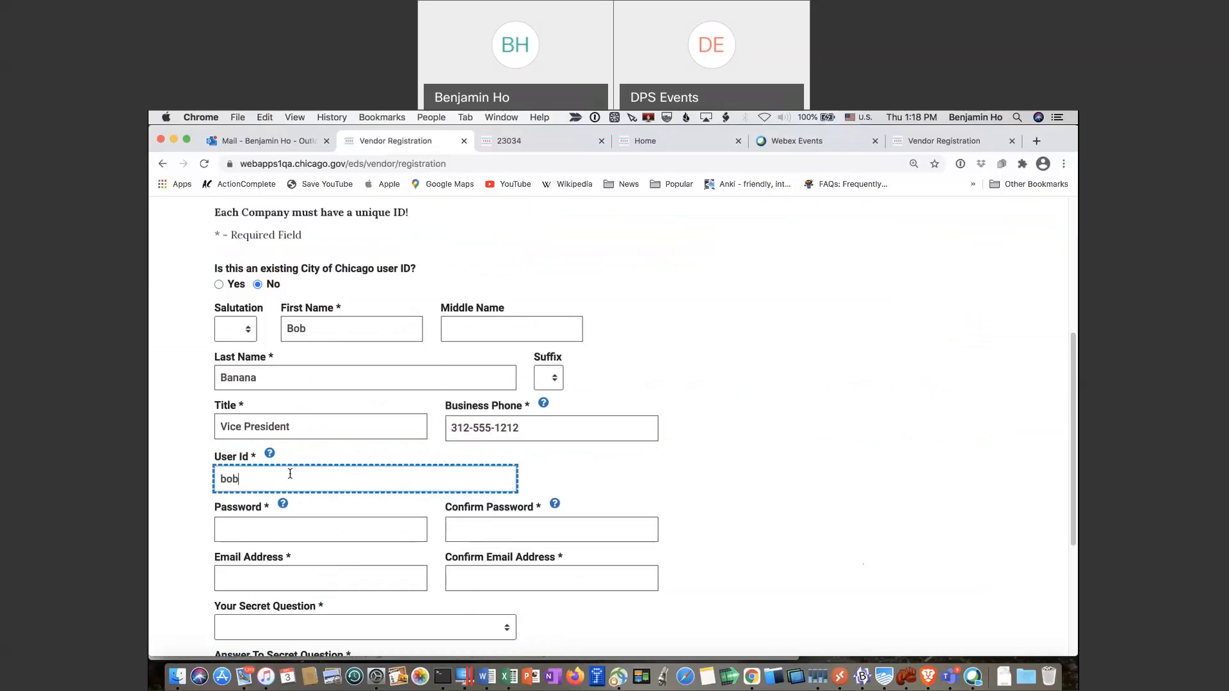
type("aanana")
key("Tab")
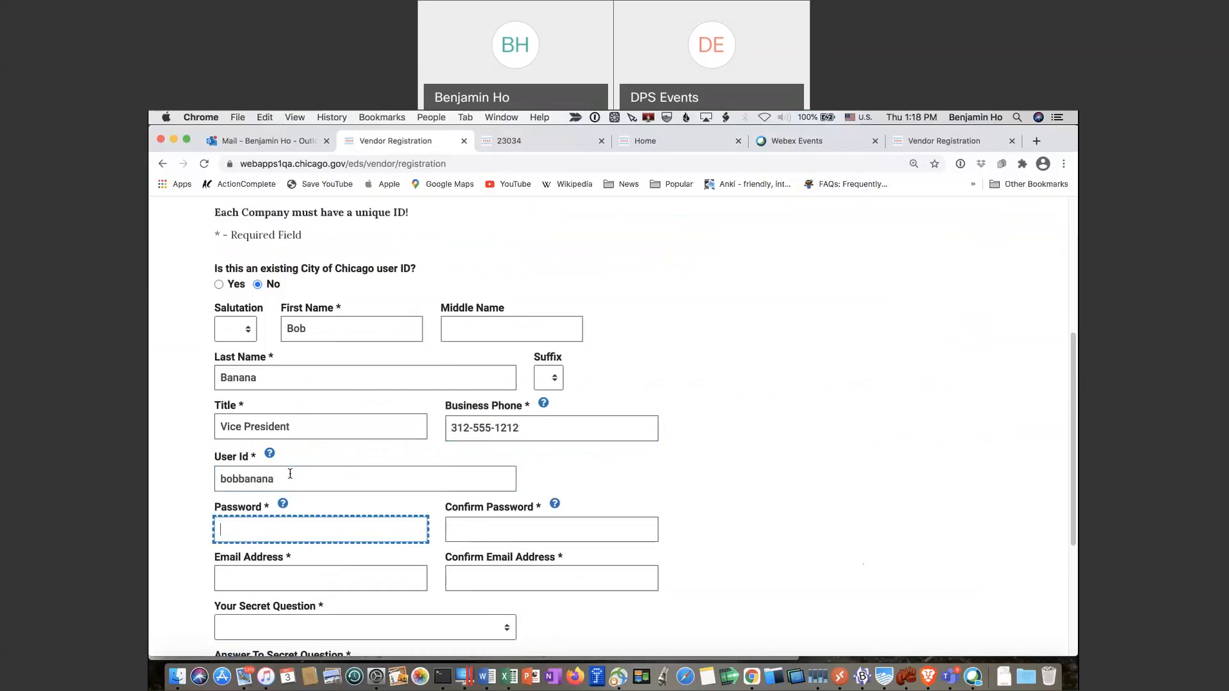
type("•••••••••••")
key("Tab")
type("••••")
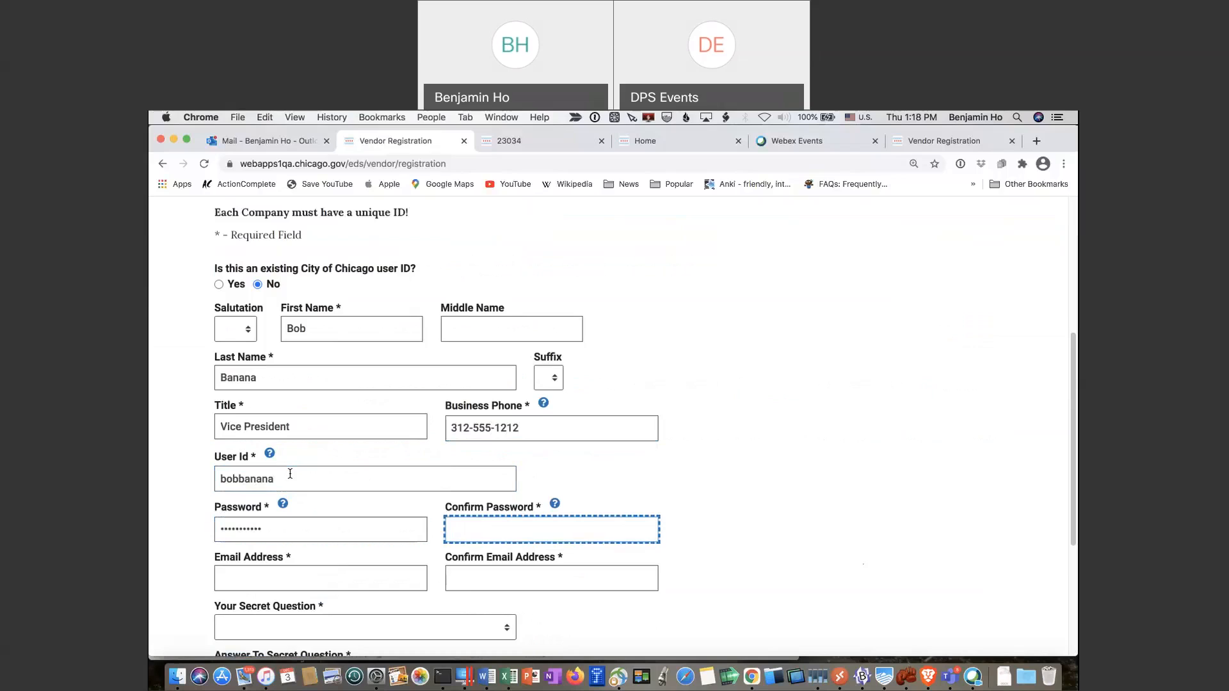
type("•••••••••")
Fill in the email from a saved suggestion, choose the birth-city secret question, and submit the user details
key("Tab")
type("be")
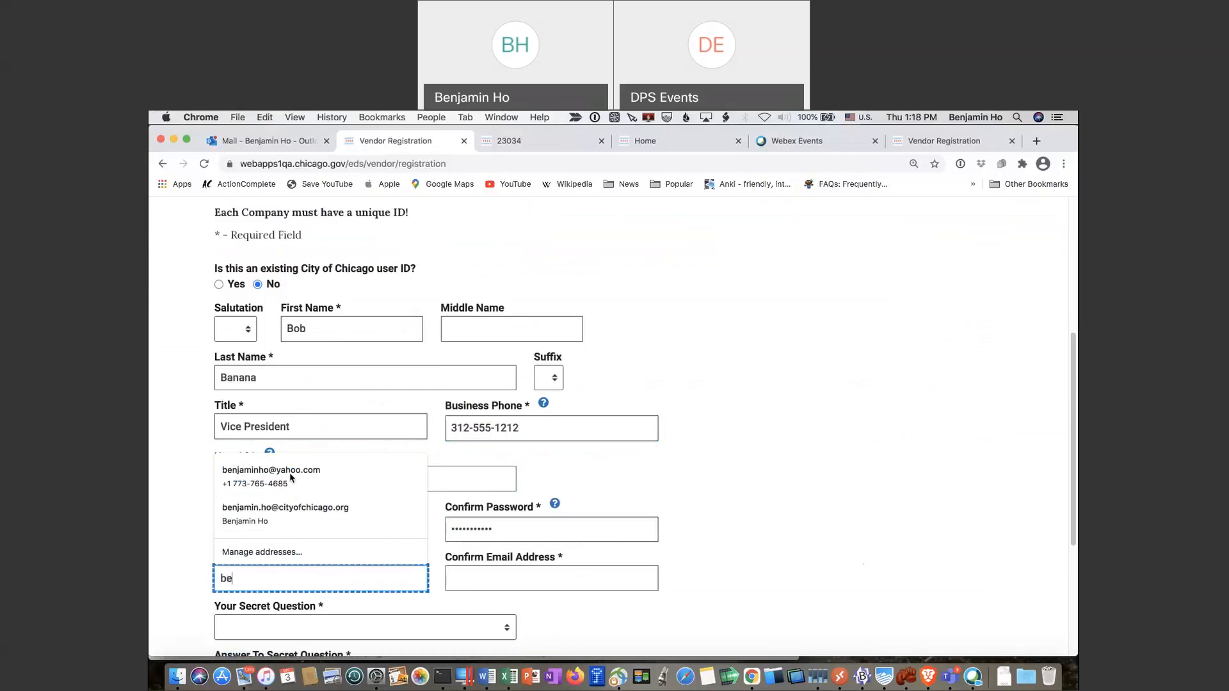
type("nj")
key("Down")
key("Down")
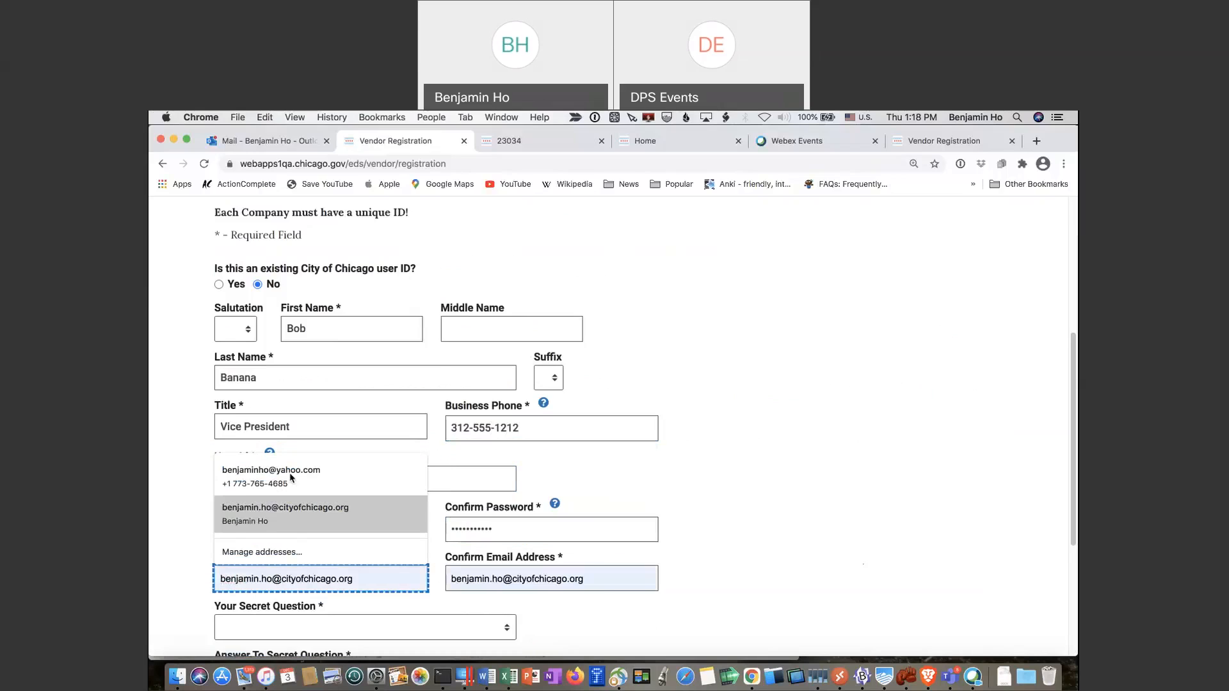
key("Return")
key("Tab")
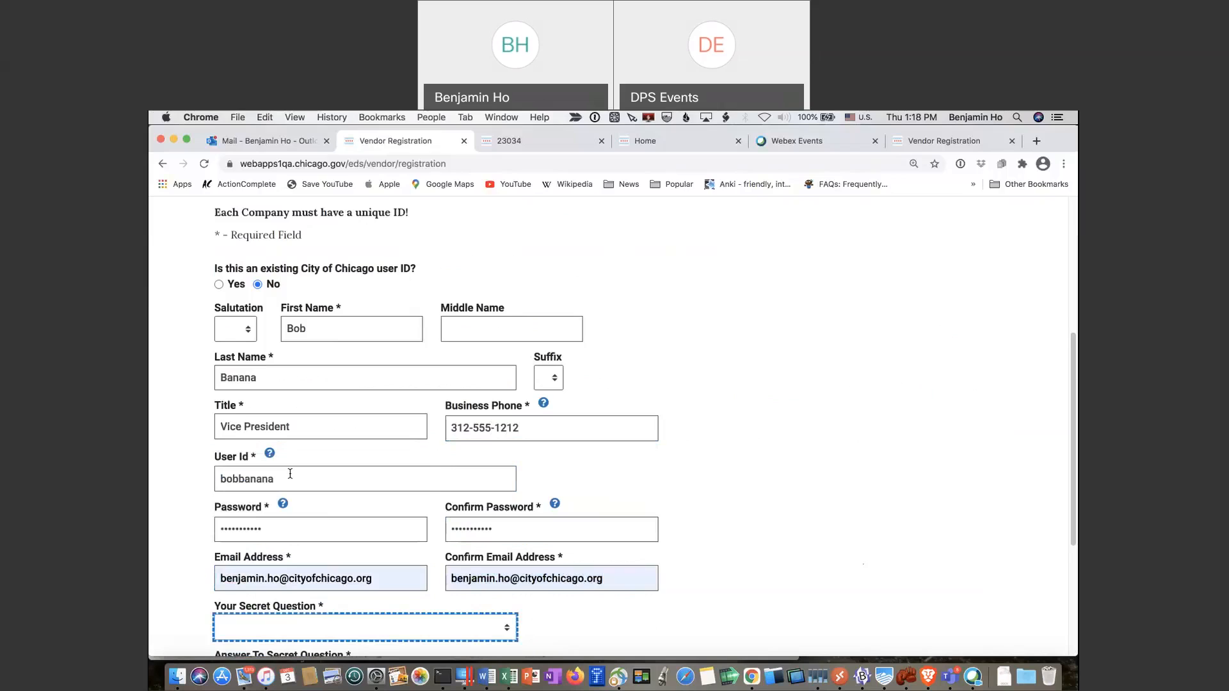
left_click(482, 630)
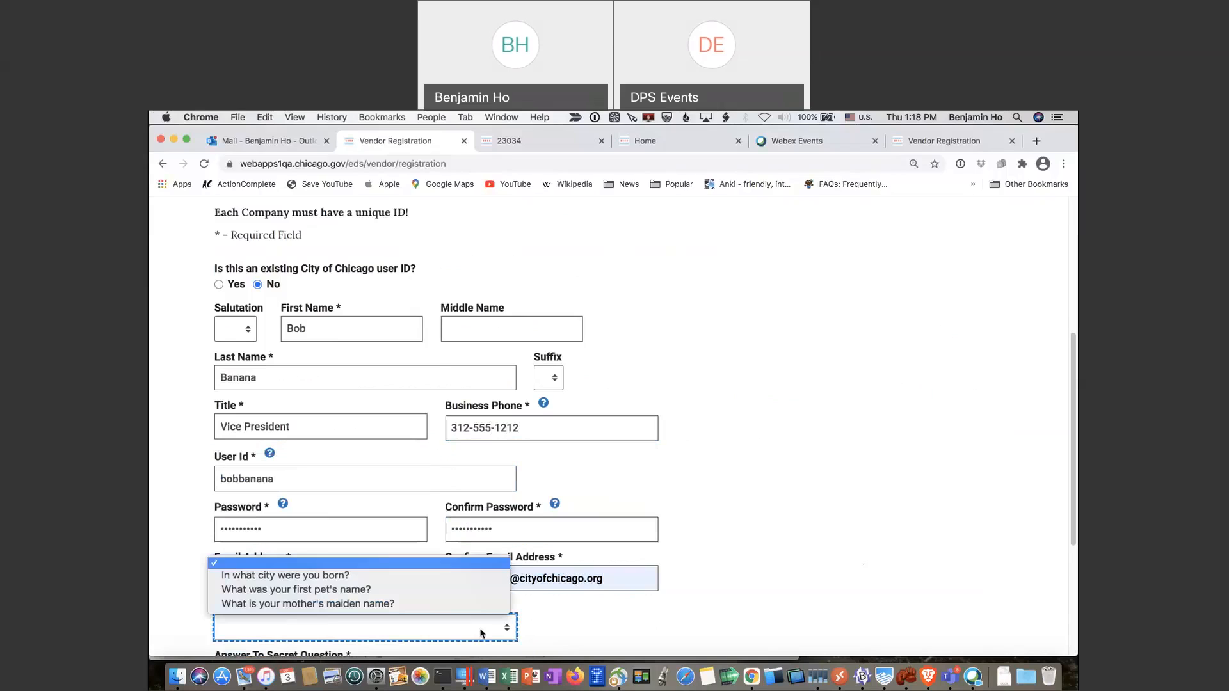
left_click(437, 583)
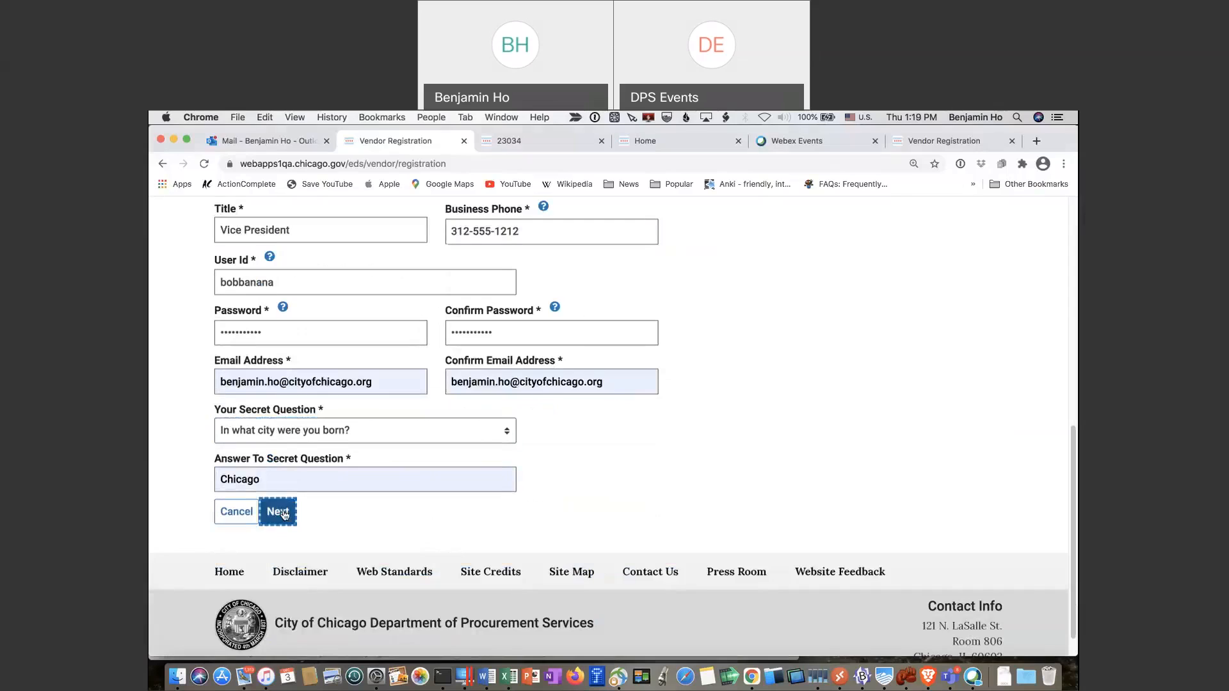
key("Return")
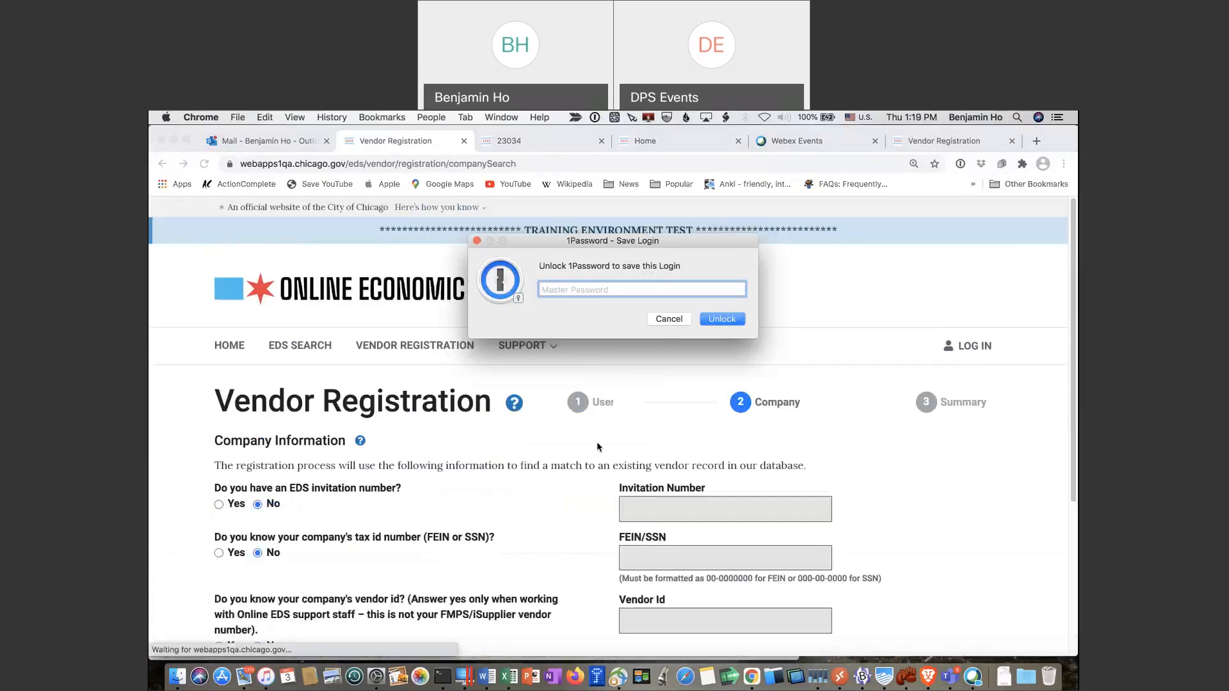
Dismiss the password-saving prompt
scroll(599, 447, "down", 4)
left_click(656, 444)
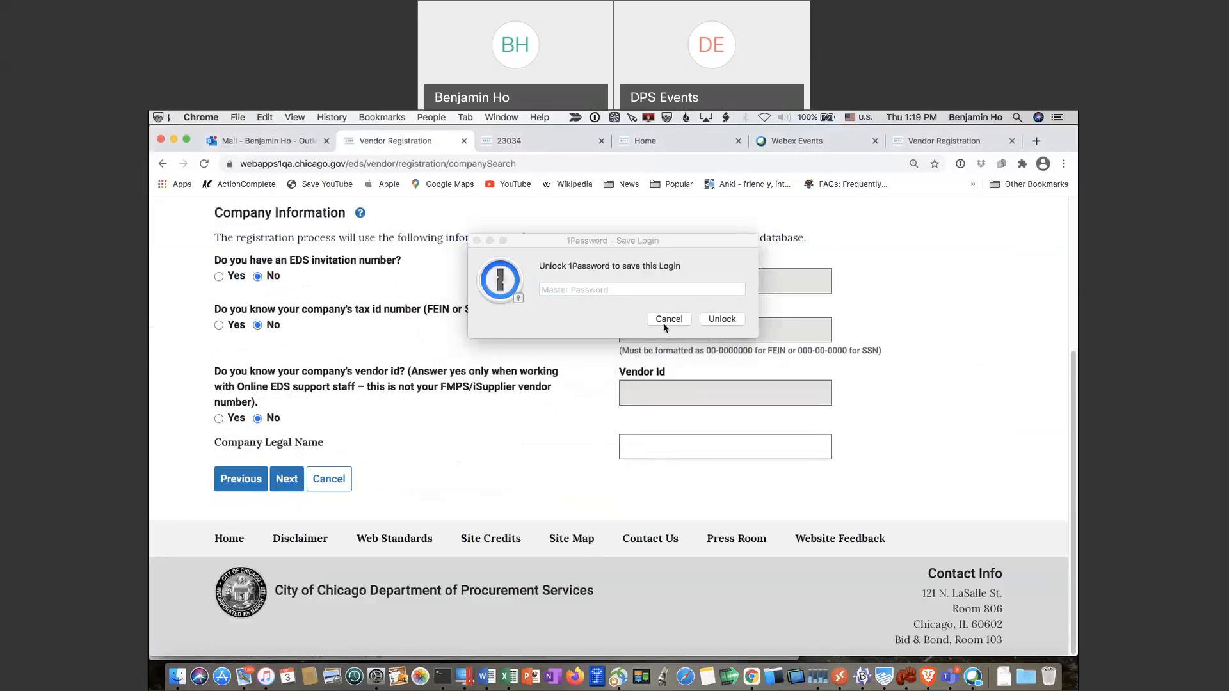
left_click(664, 323)
Enter Annie Apple Inc. as the Company Legal Name and search for matching vendors
left_click(665, 452)
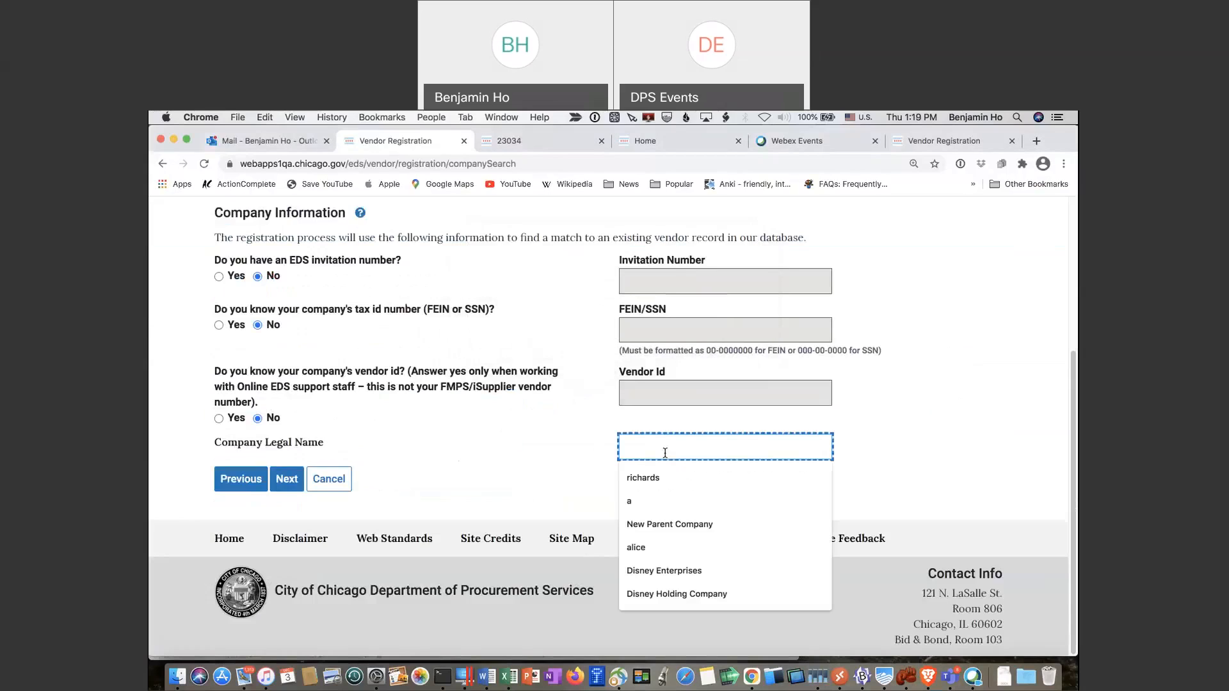
type("ann")
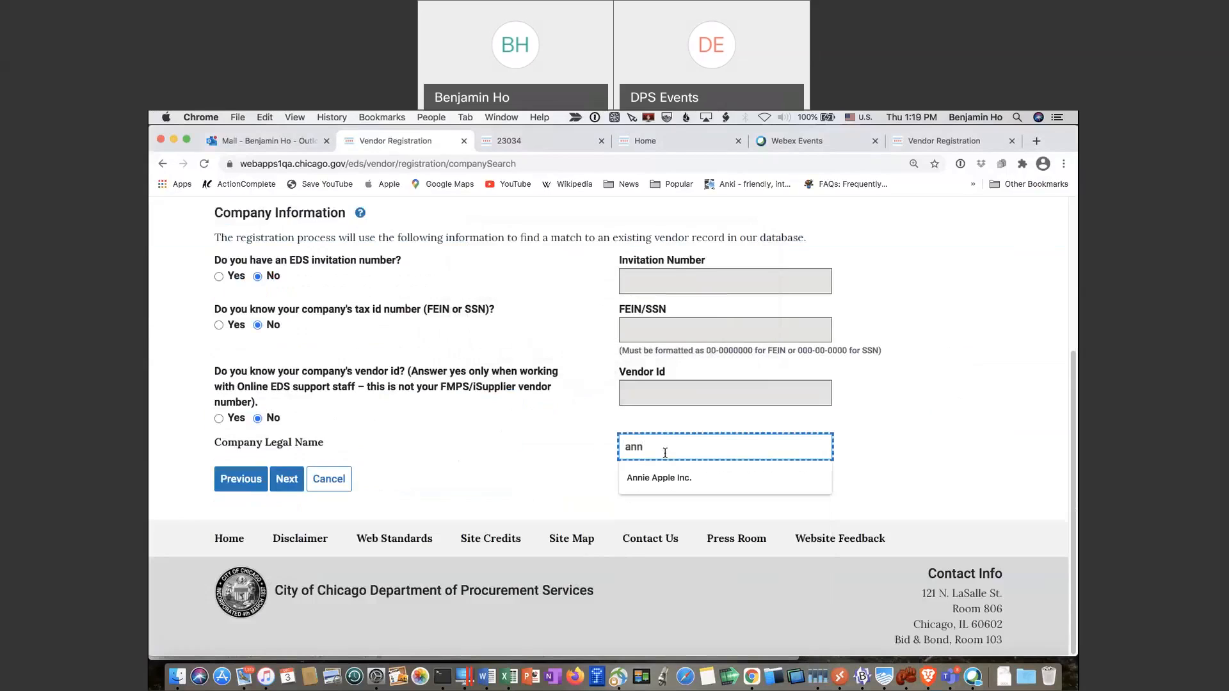
key("Down")
key("Return")
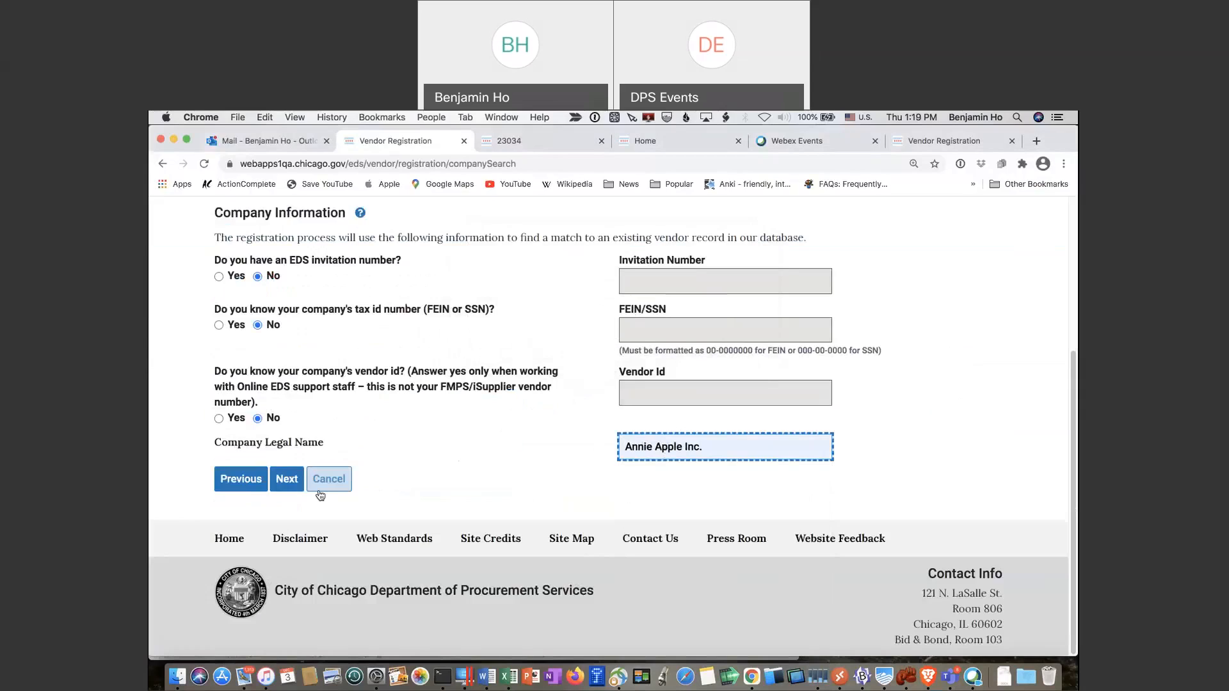
left_click(287, 486)
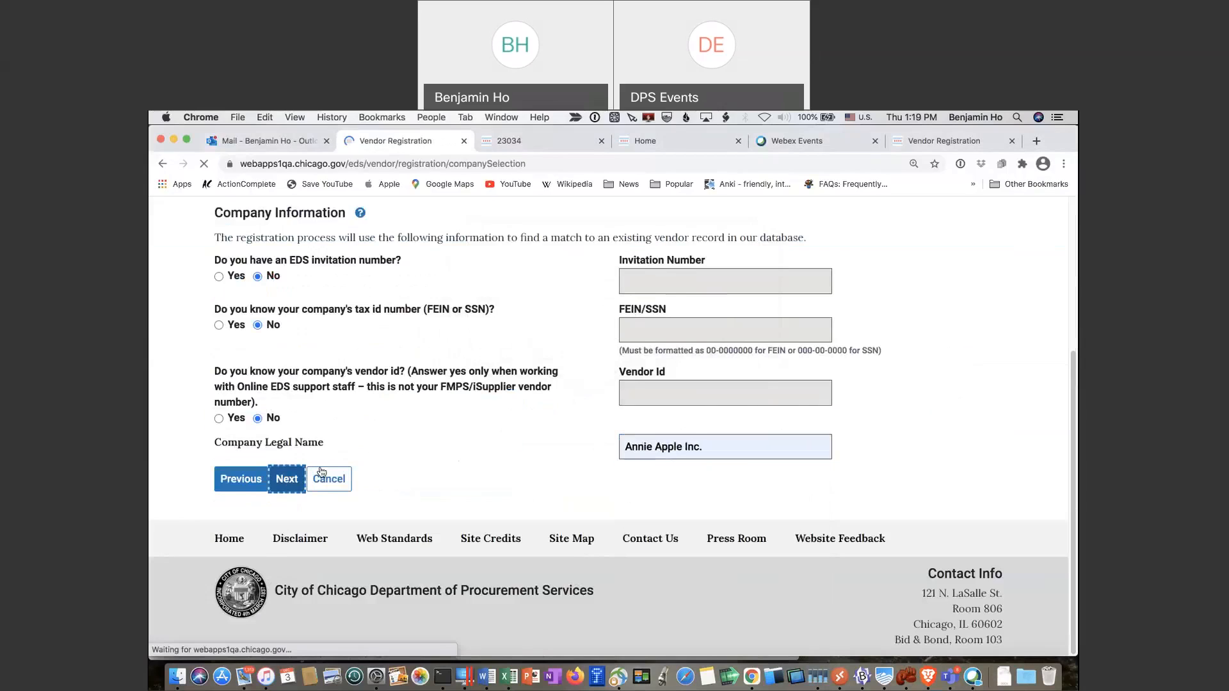
scroll(295, 509, "down", 5)
Continue with the selected Annie Apple Inc. vendor match to the registration summary
scroll(262, 352, "up", 3)
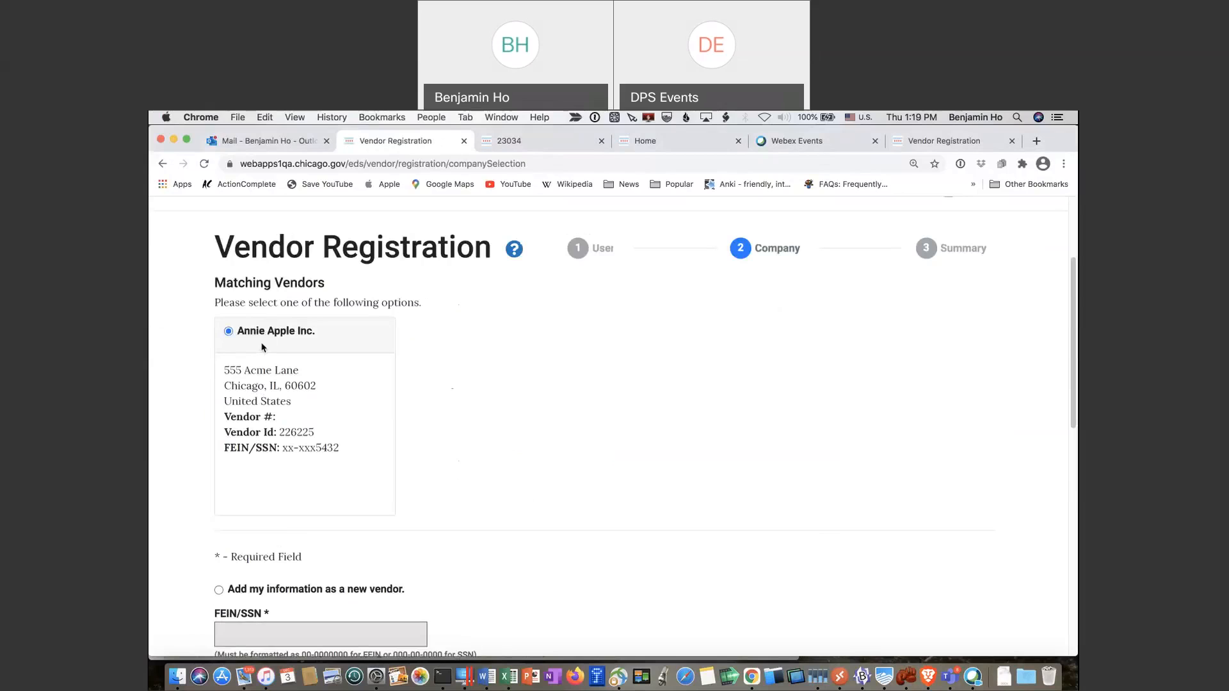
scroll(274, 388, "down", 9)
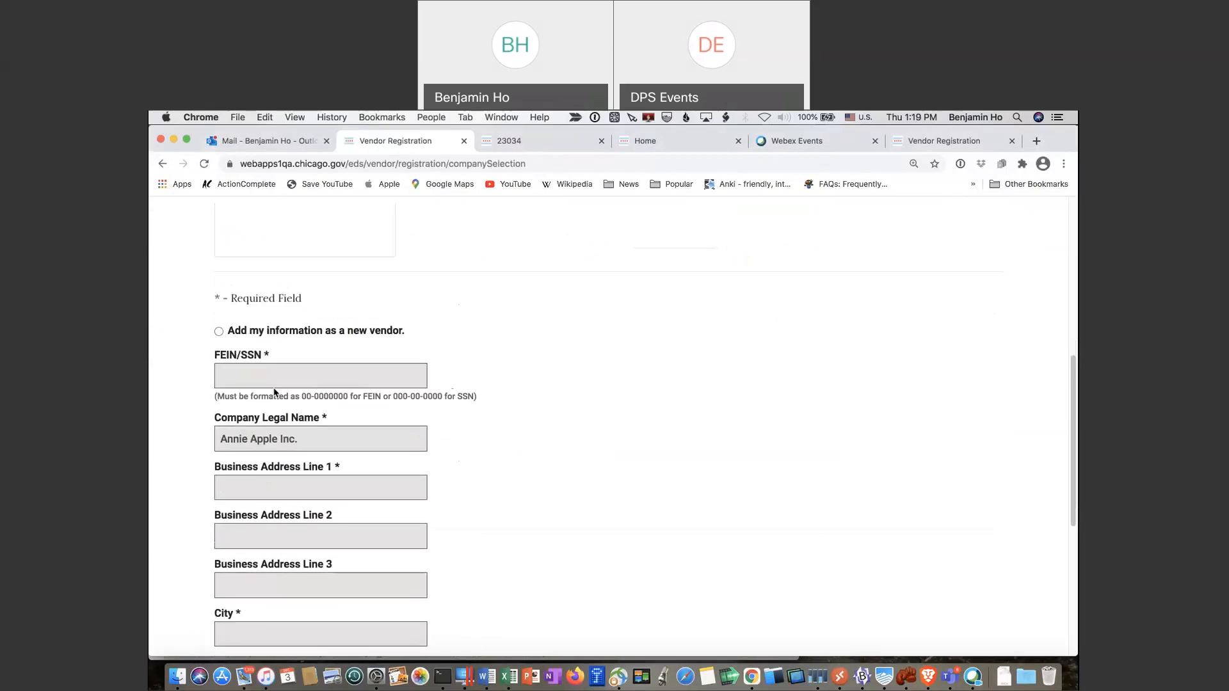
scroll(274, 392, "down", 2)
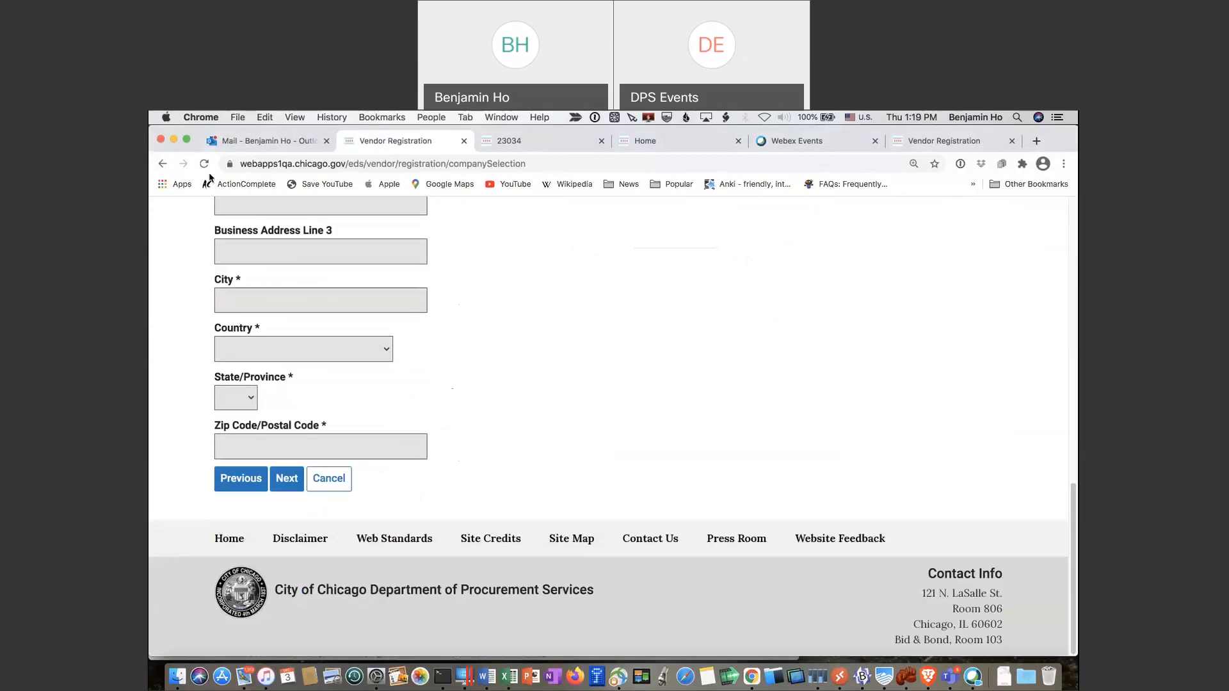
left_click(287, 483)
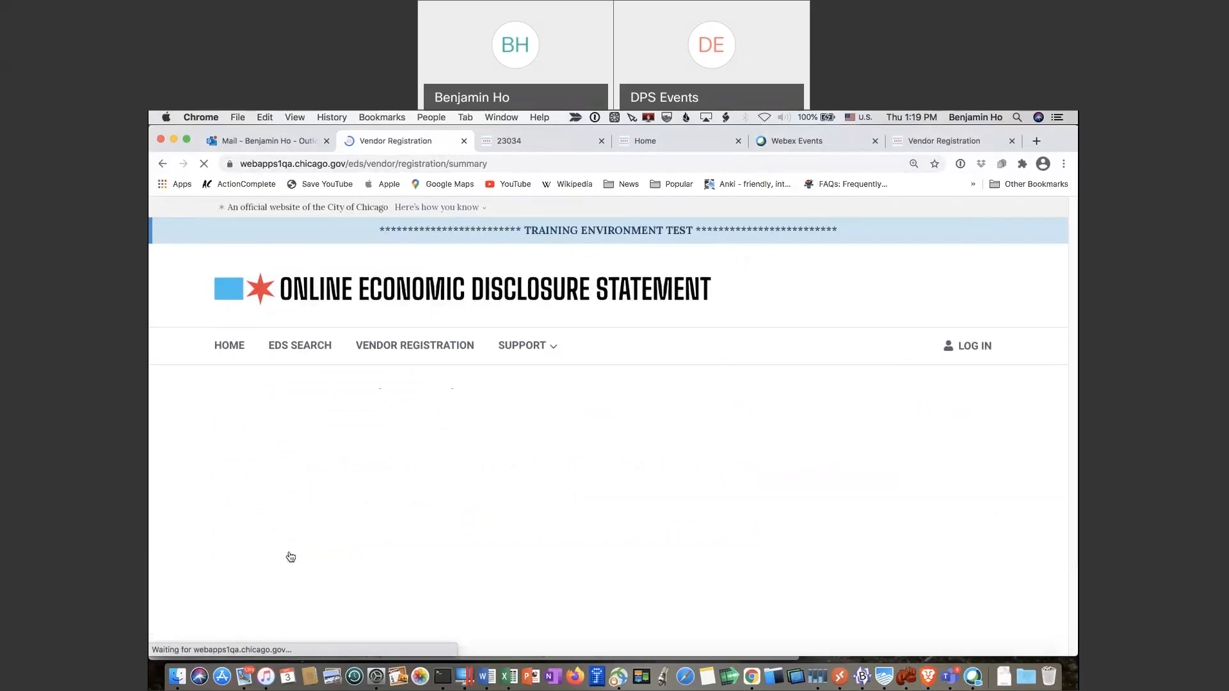
Tick the 'I'm not a robot' reCAPTCHA checkbox at the bottom of the Summary page
scroll(419, 523, "down", 1)
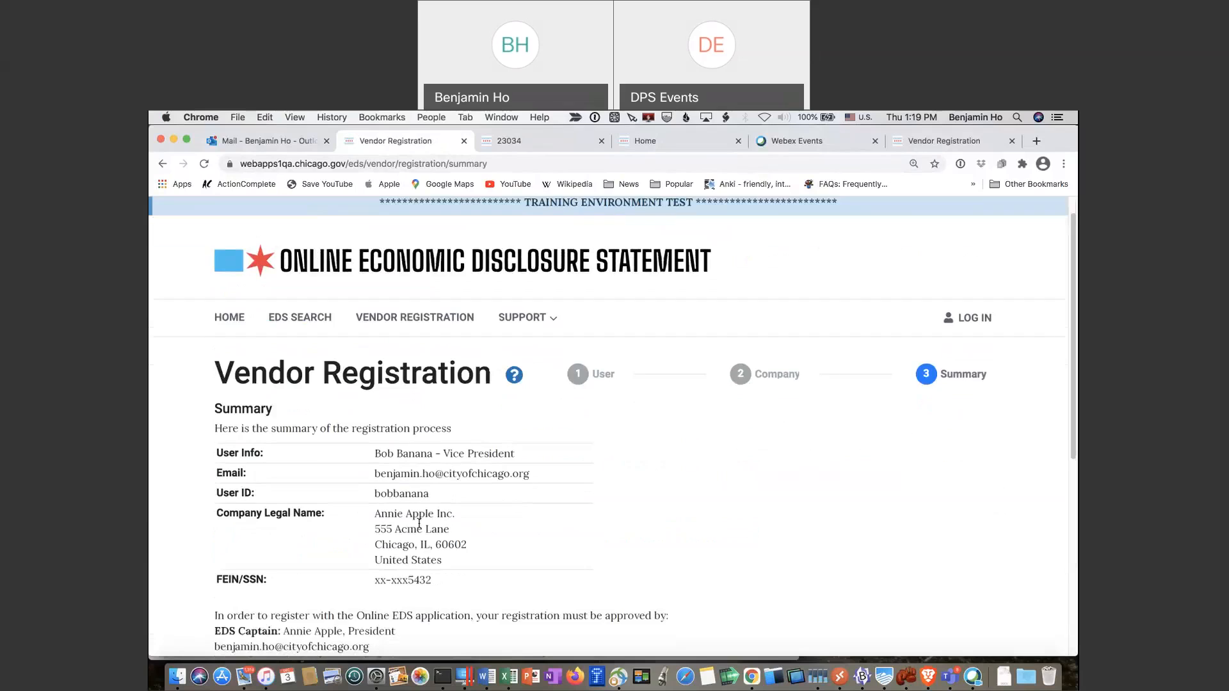
scroll(420, 523, "down", 10)
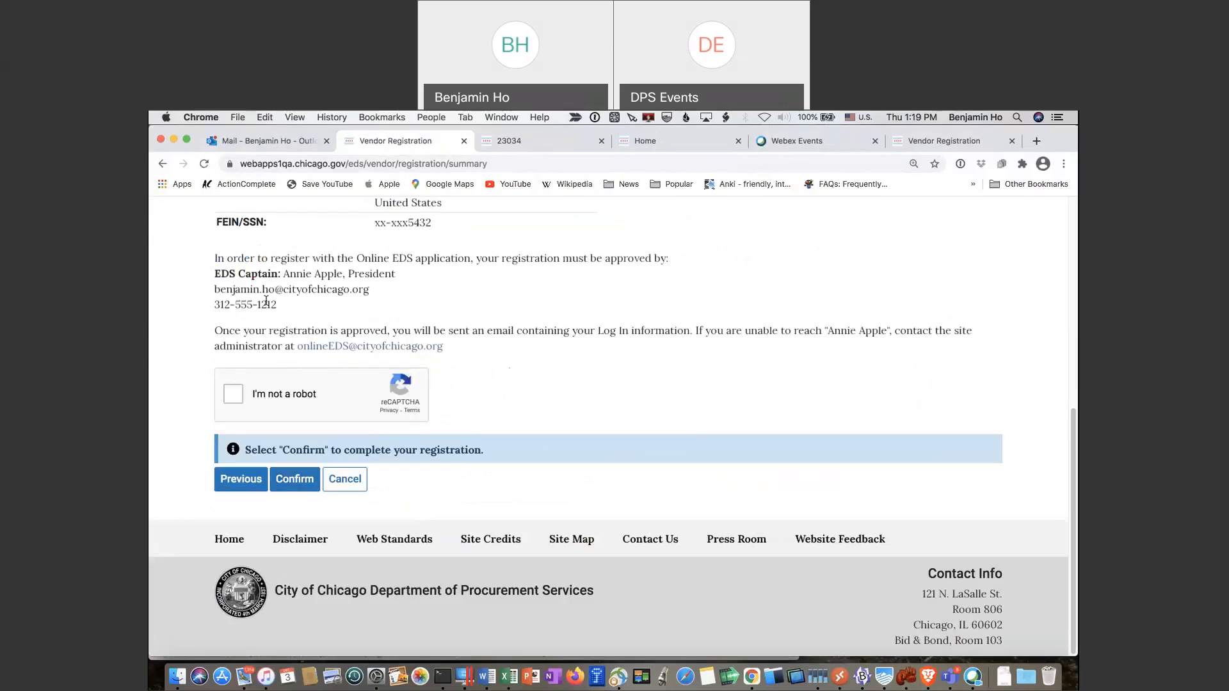
left_click(237, 396)
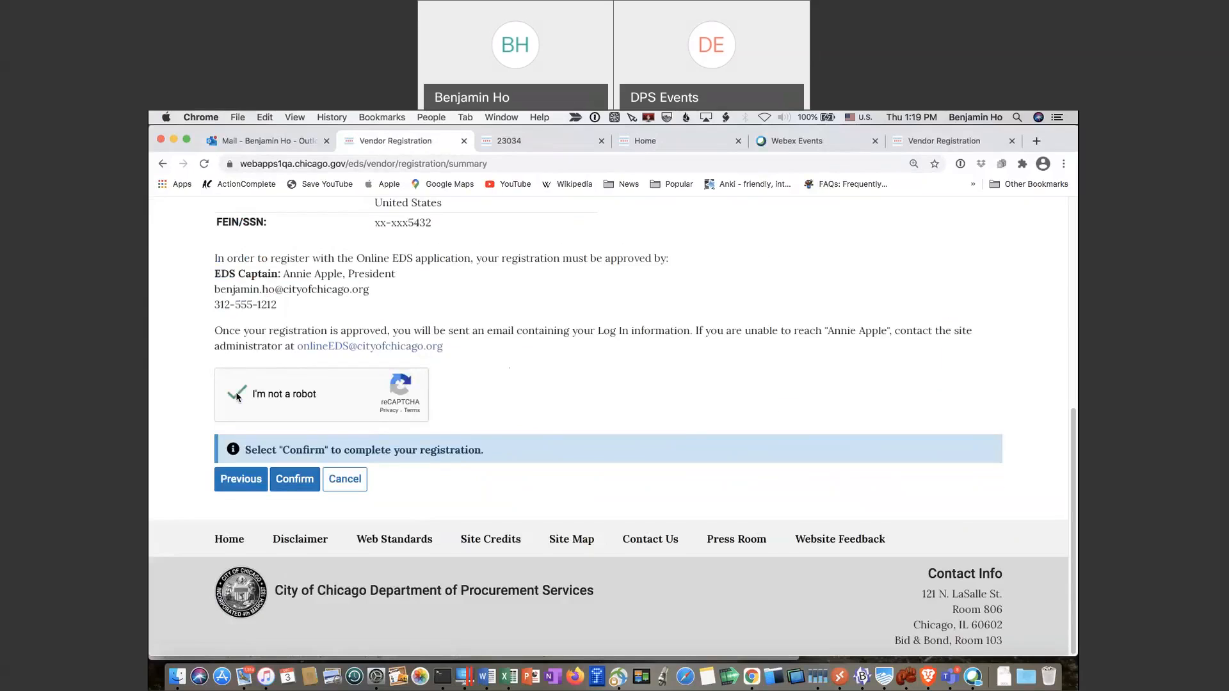